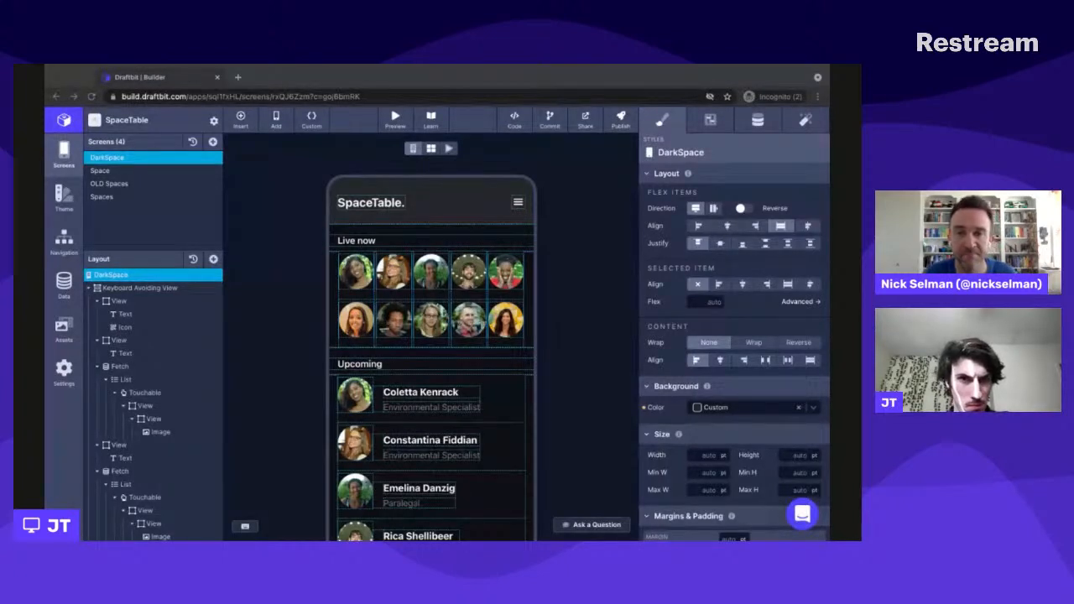
- Look over the Live now and Upcoming sections of the DarkSpace screen
left_click(165, 206)
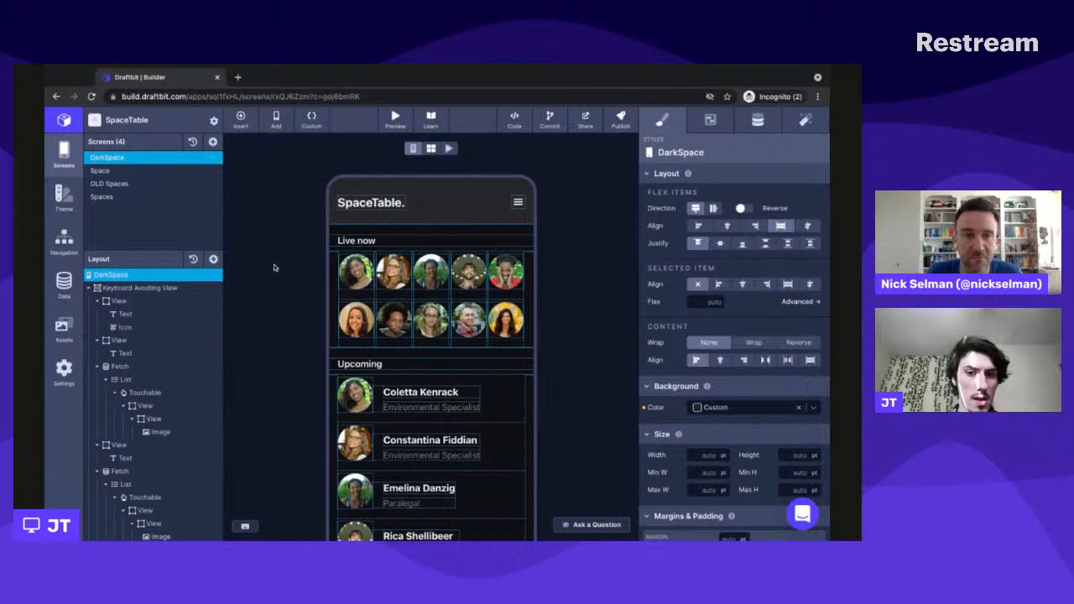
scroll(273, 267, "down", 1)
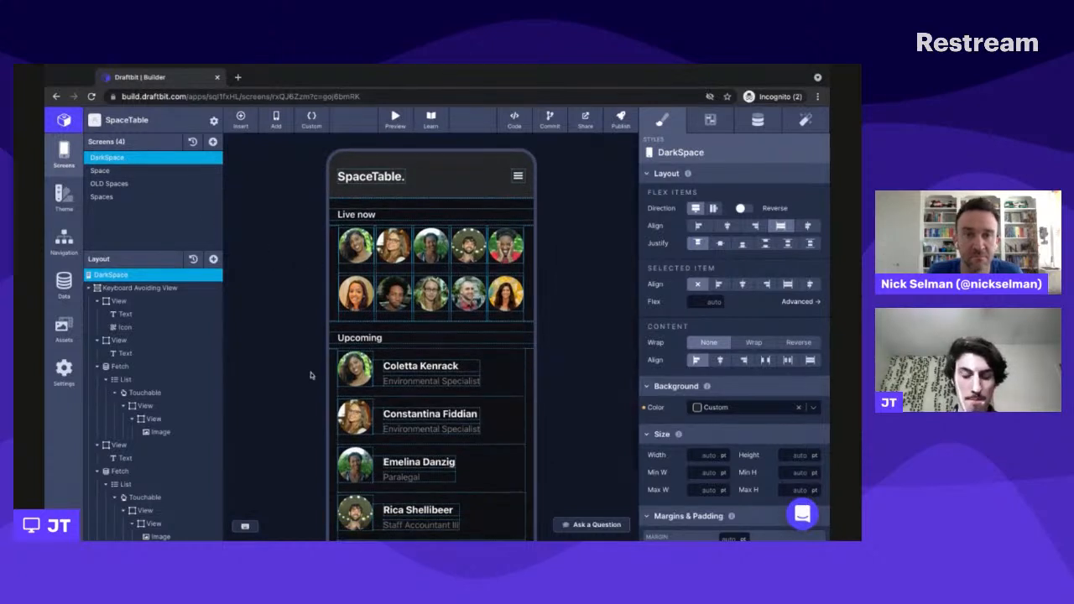
scroll(311, 375, "down", 1)
scroll(311, 372, "up", 2)
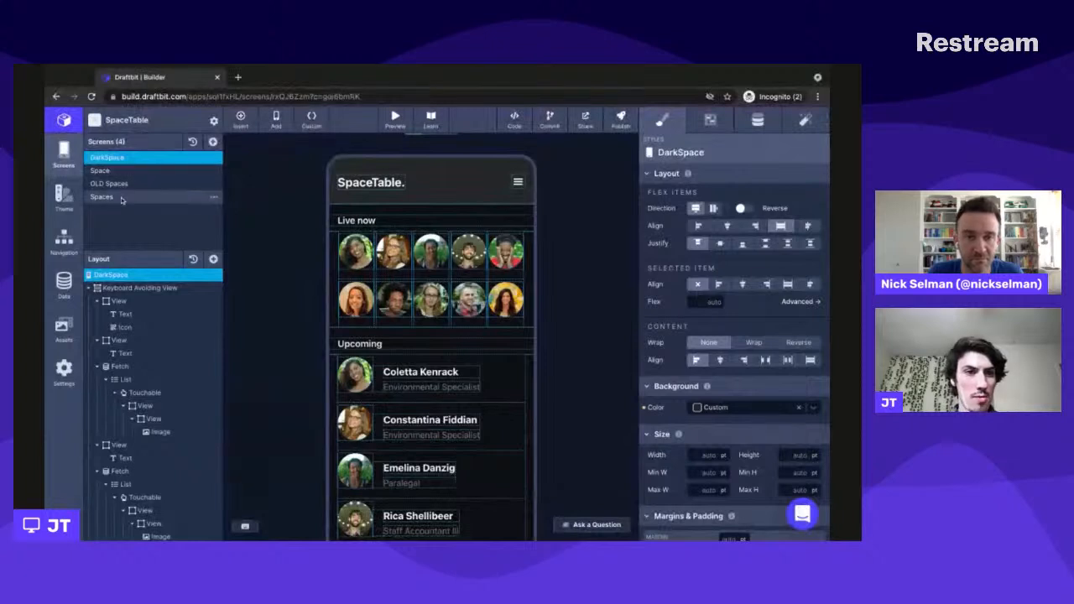
- Compare the Spaces and Space screens, then look through the list of live spaces on the Spaces screen
left_click(119, 198)
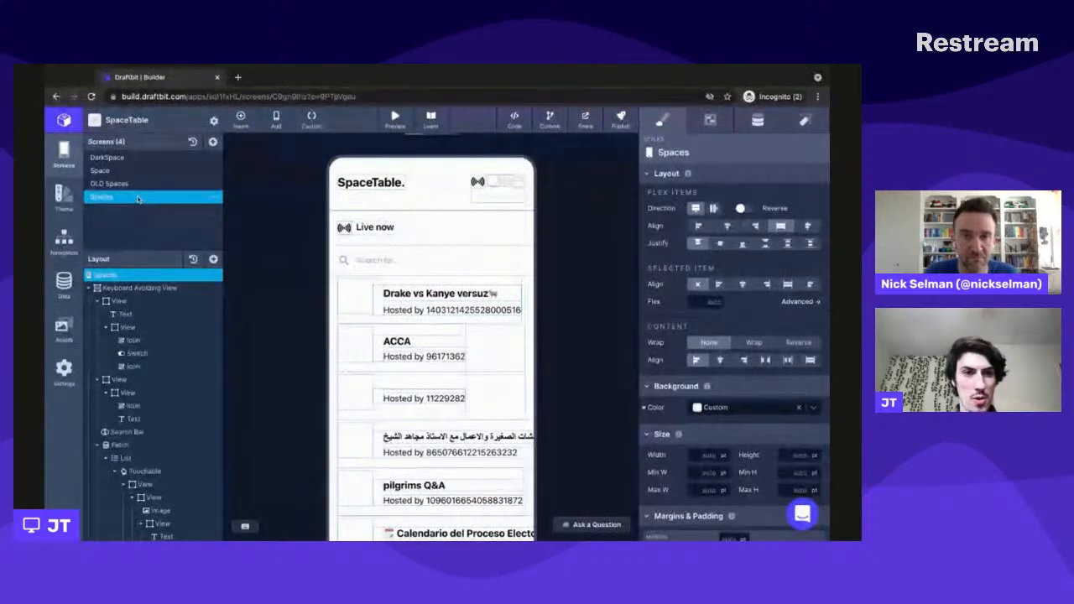
left_click(107, 170)
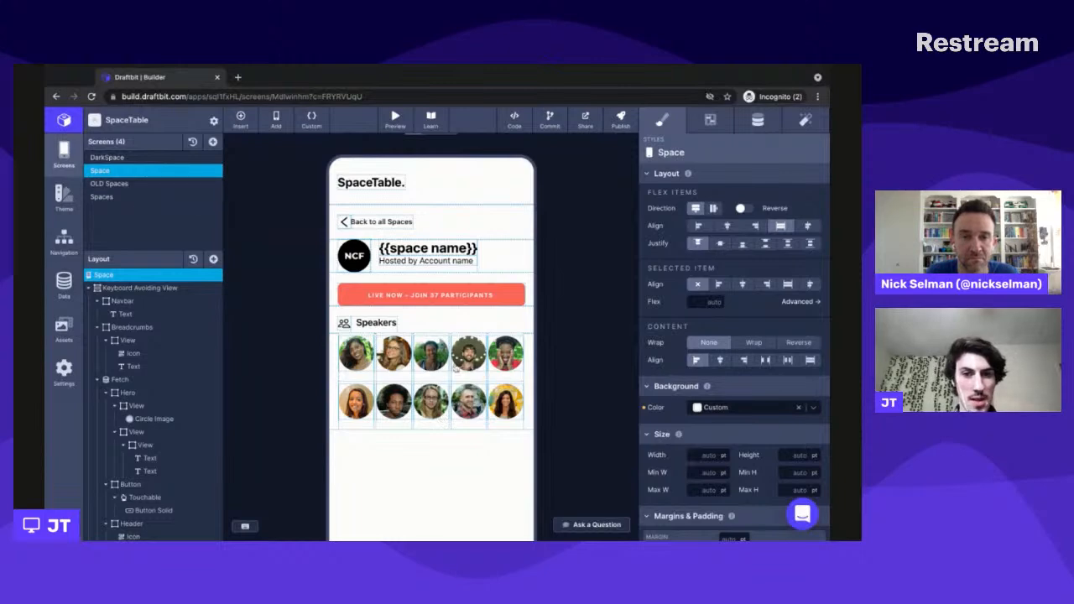
left_click(122, 200)
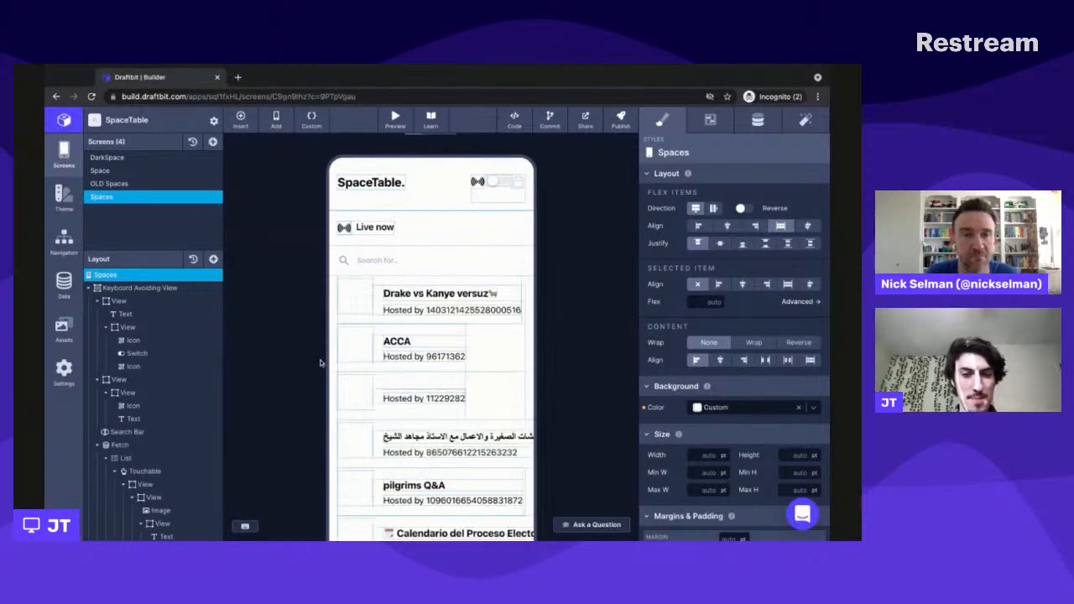
scroll(320, 363, "down", 1)
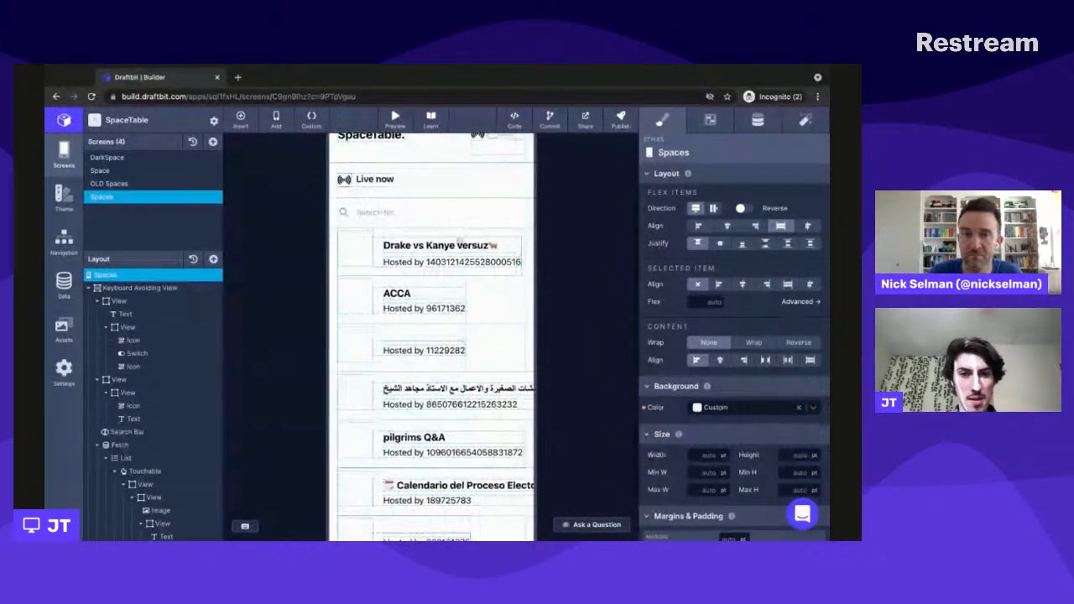
scroll(460, 438, "up", 1)
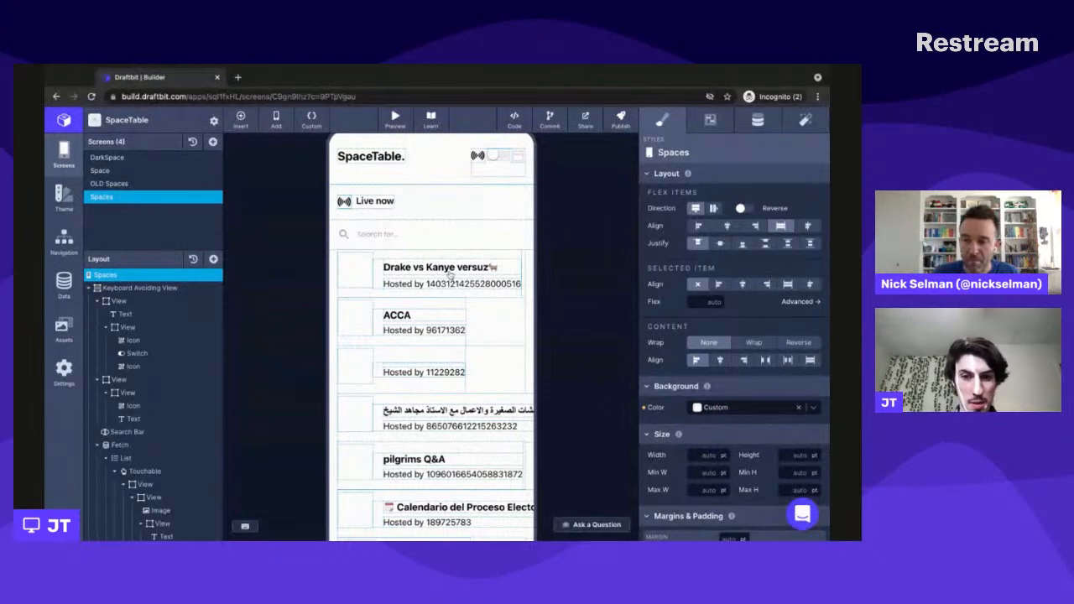
scroll(442, 428, "down", 1)
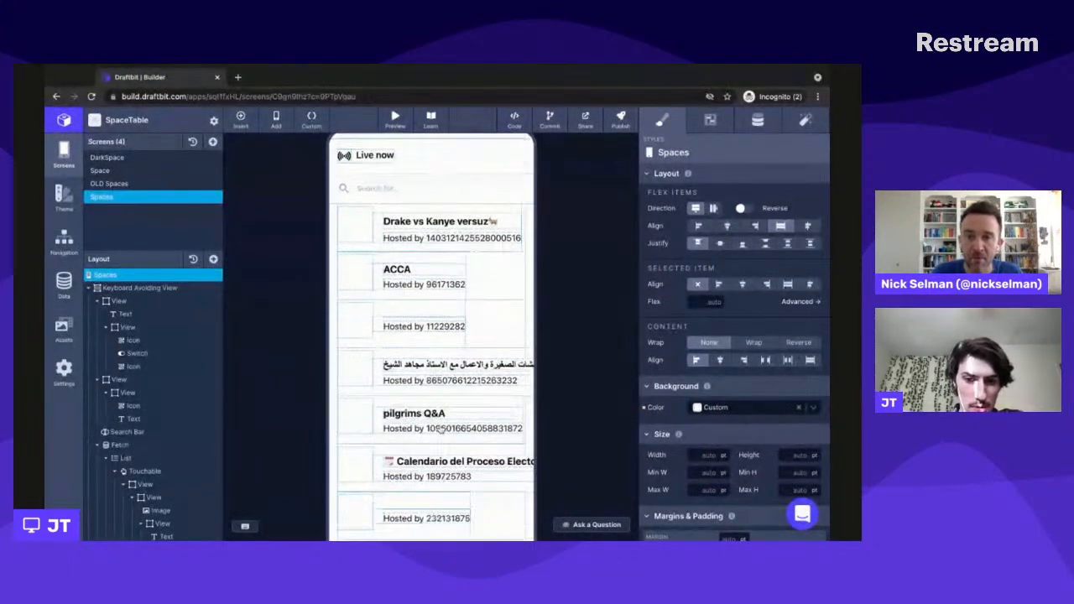
- Review the paths and headers of the Spaces REST service's Fetch all endpoint, then close the service settings
left_click(68, 285)
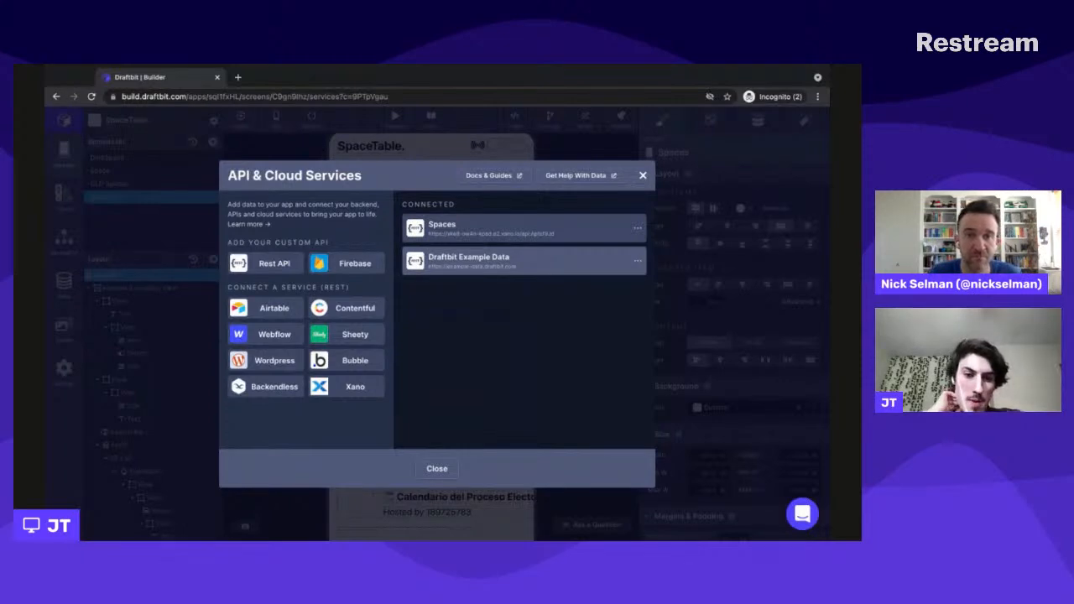
left_click(493, 237)
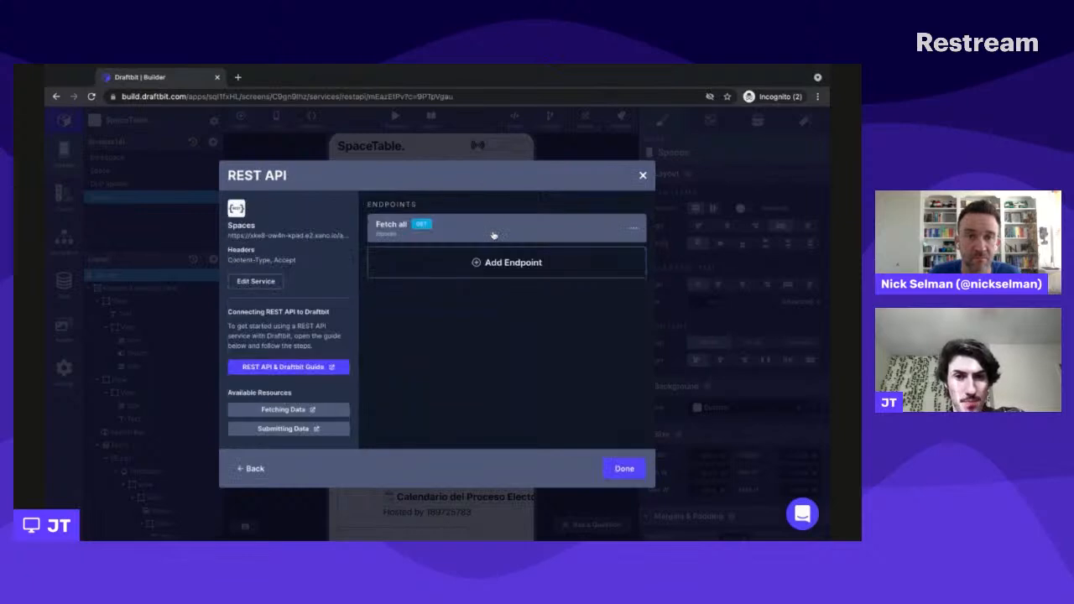
left_click(484, 232)
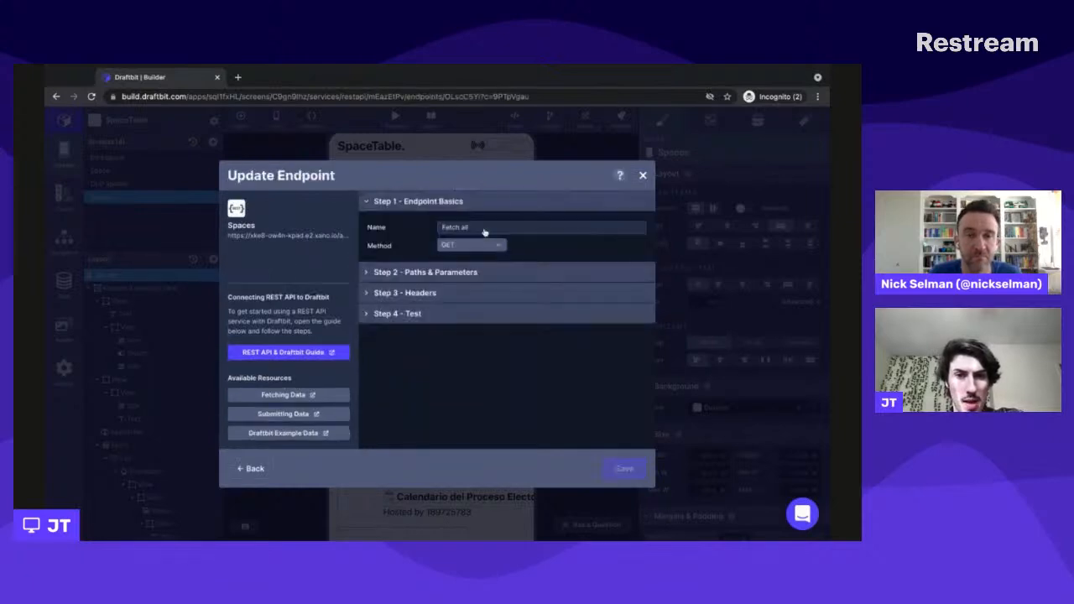
left_click(496, 274)
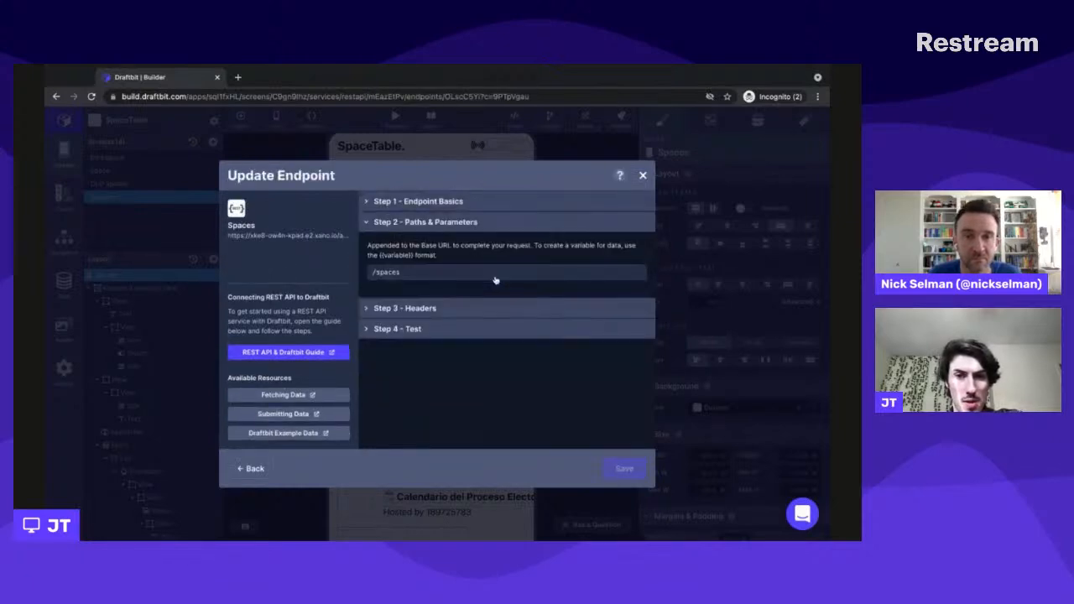
left_click(436, 309)
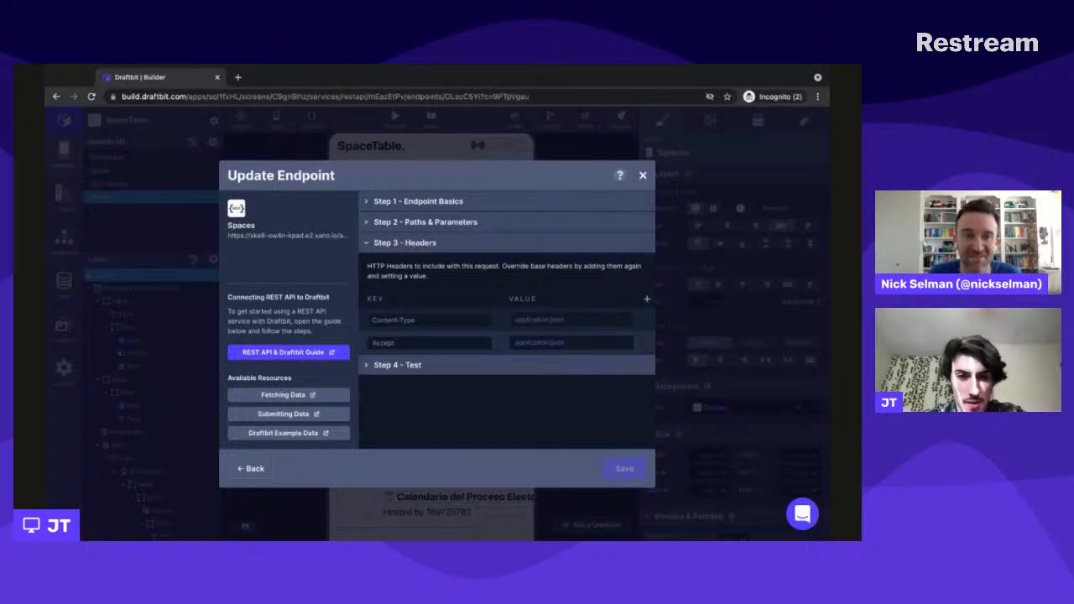
left_click(643, 176)
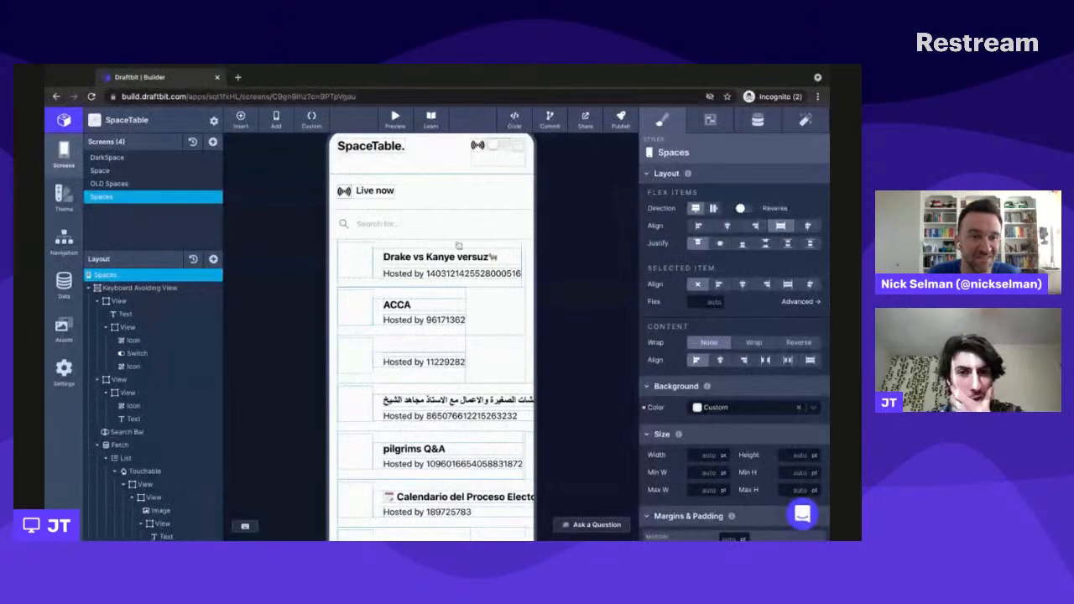
- Inspect the title text, touchable, image and host text that make up each list item on the Spaces screen
left_click(344, 228)
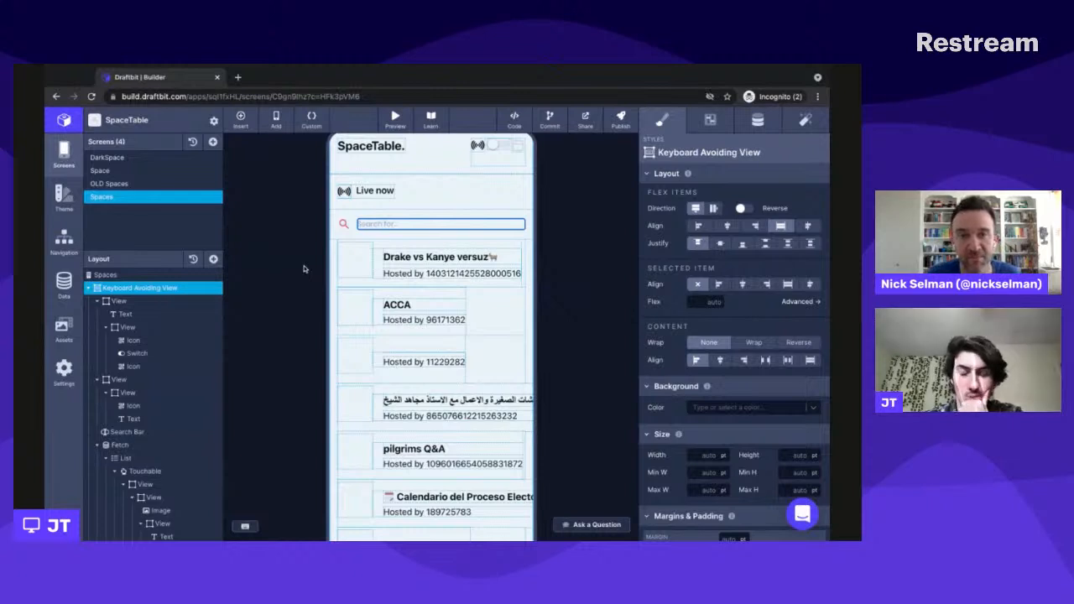
left_click(275, 283)
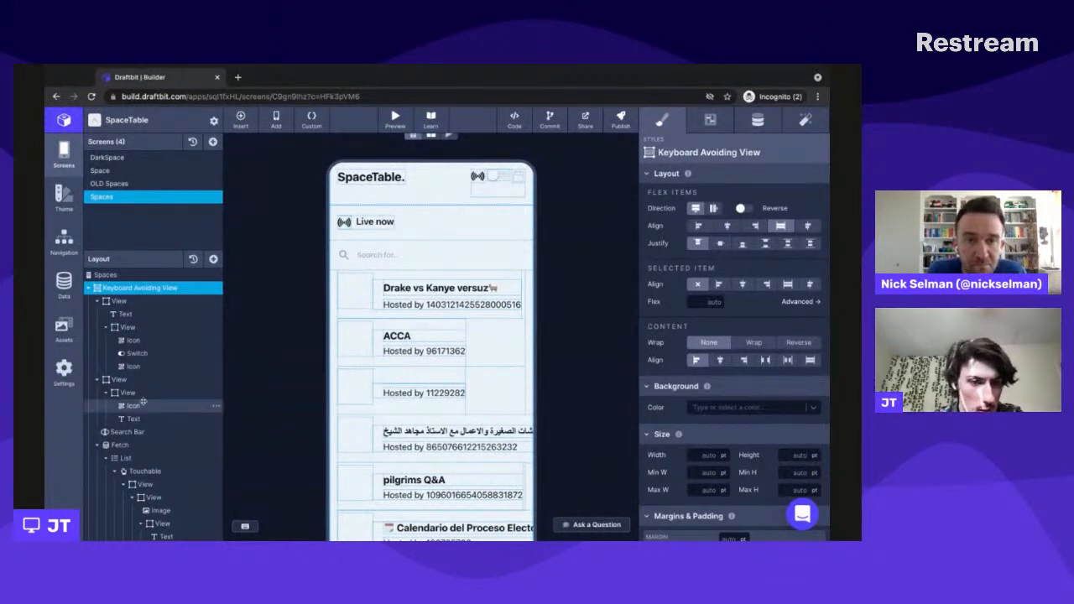
scroll(142, 416, "down", 1)
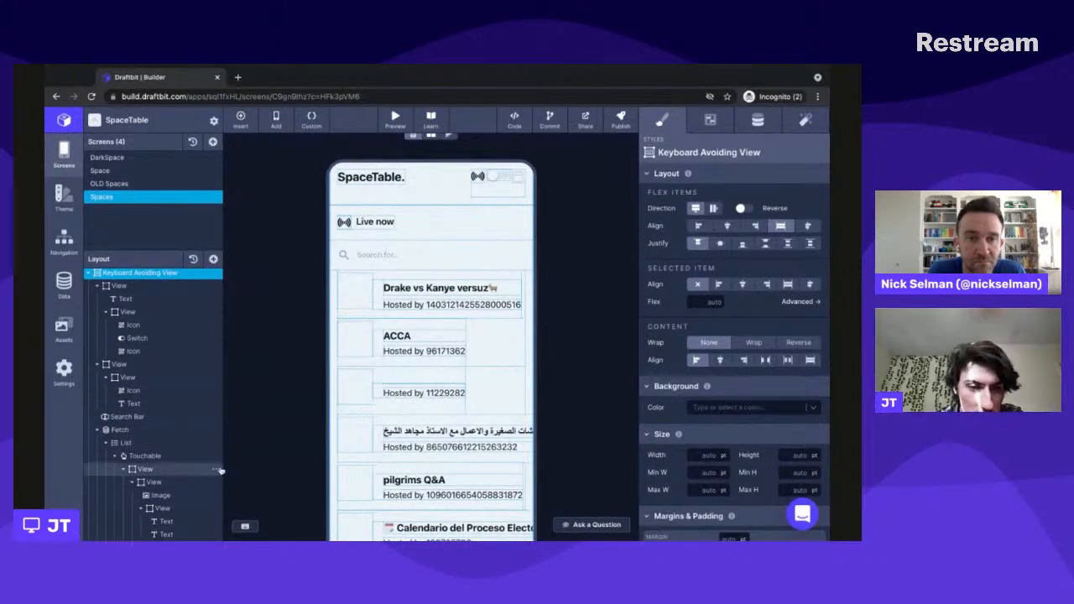
left_click(166, 521)
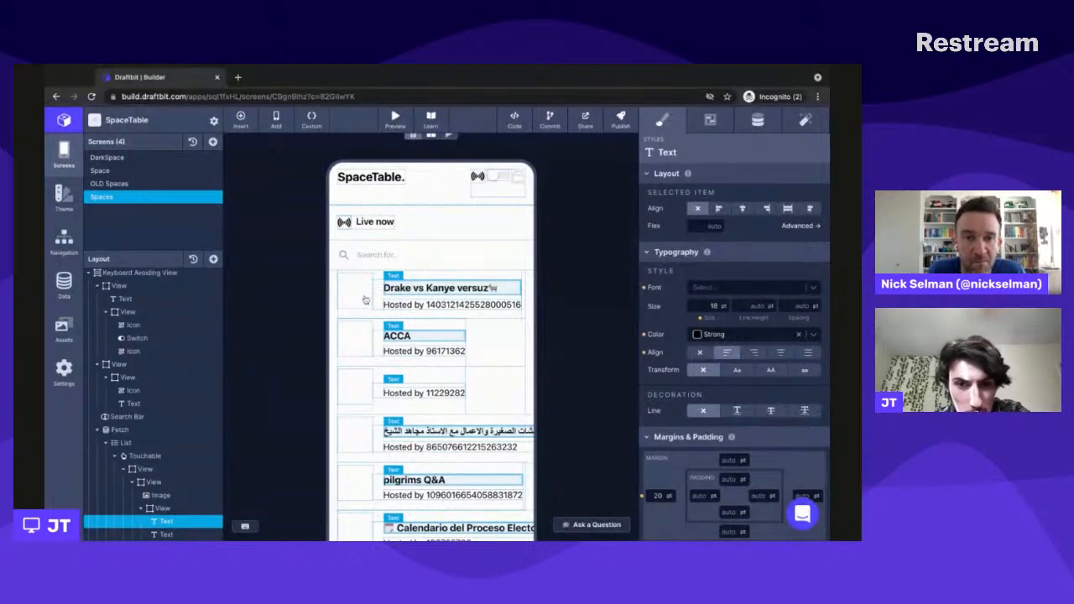
left_click(366, 300)
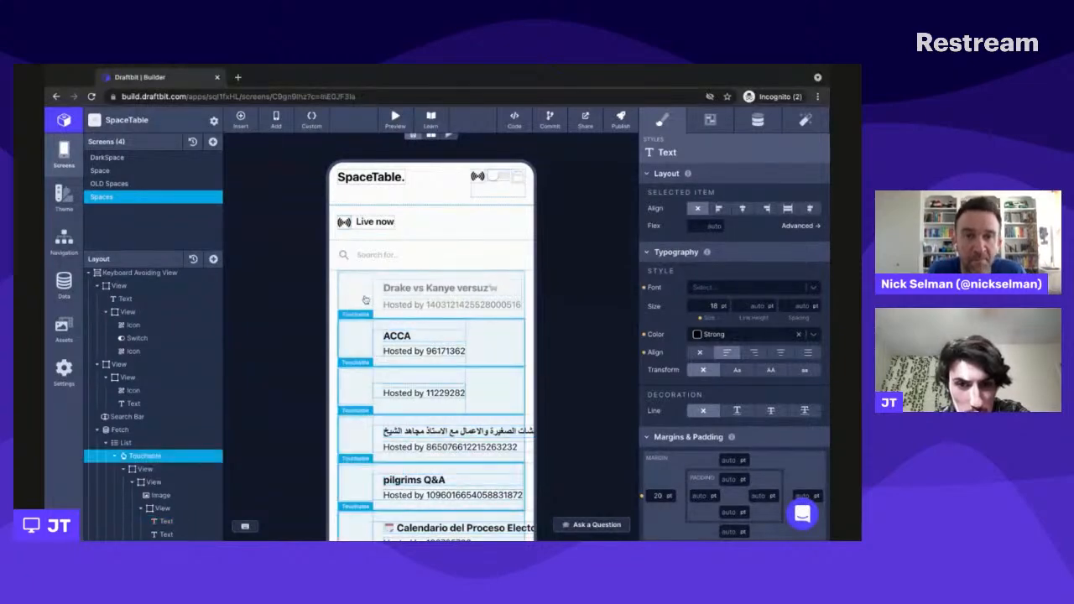
left_click(164, 496)
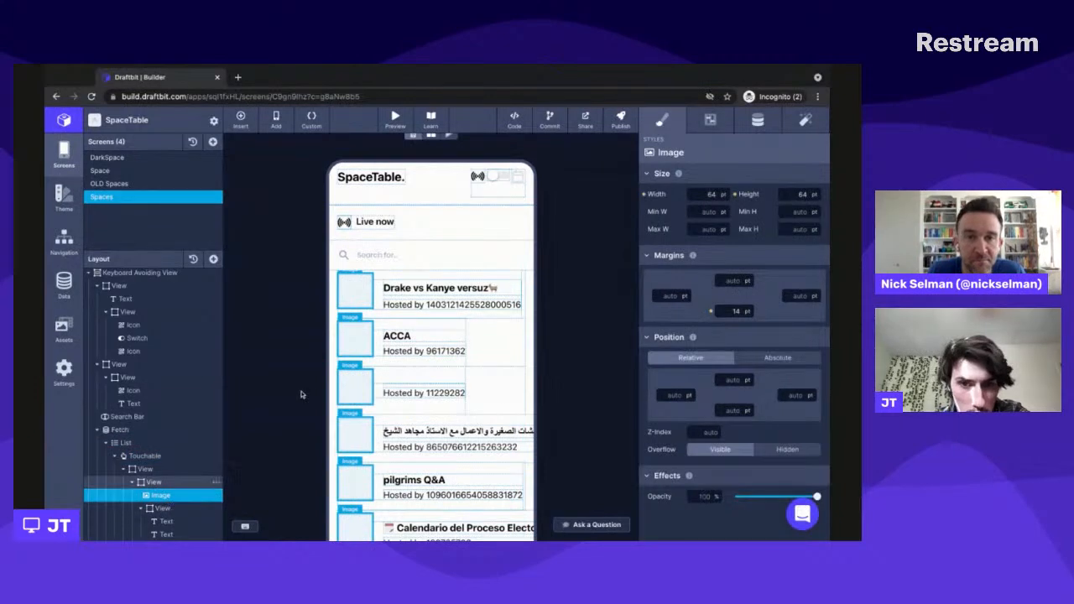
left_click(167, 521)
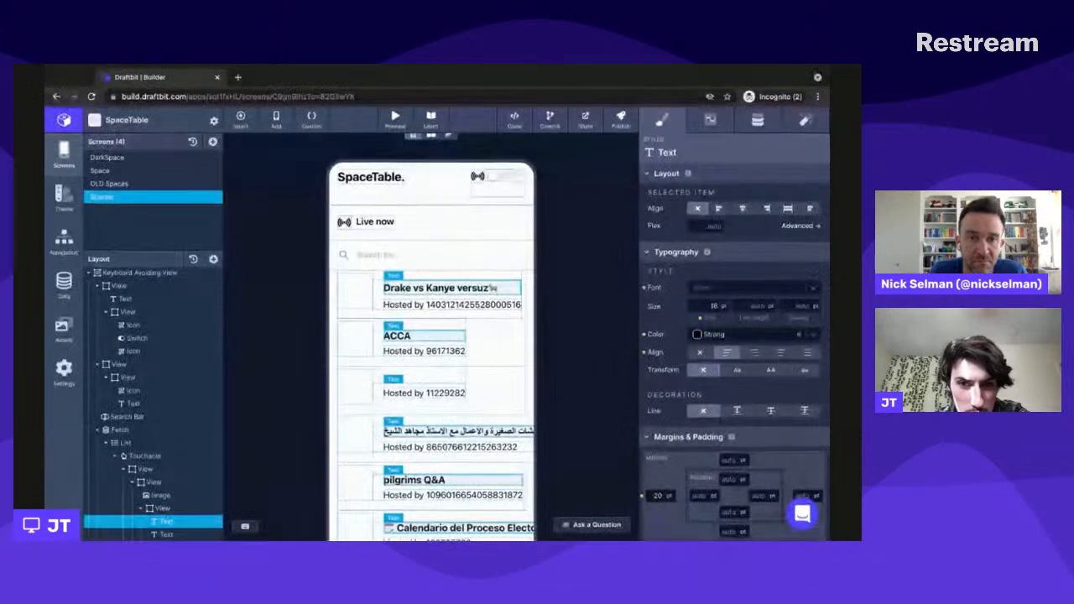
left_click(167, 534)
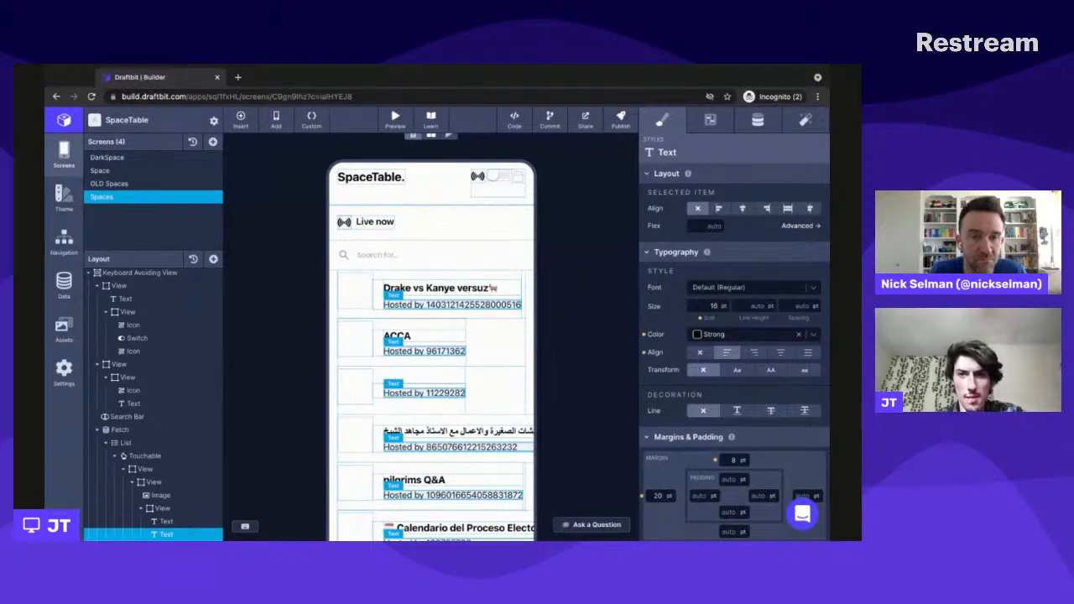
- Check the host text's configuration and data settings, highlighting the {{Host}} variable in its input text
left_click(712, 122)
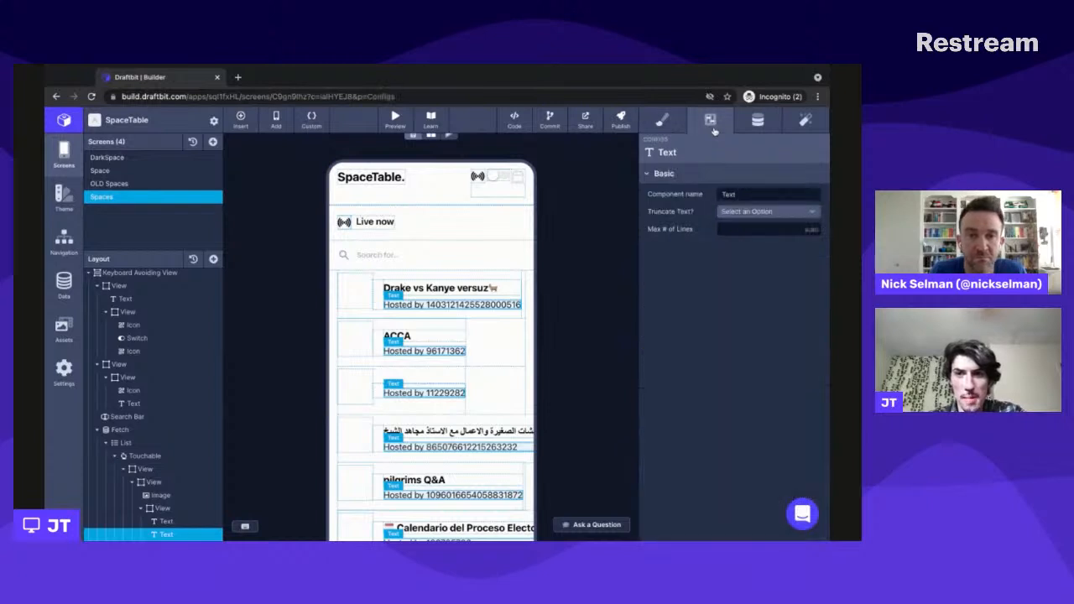
left_click(756, 121)
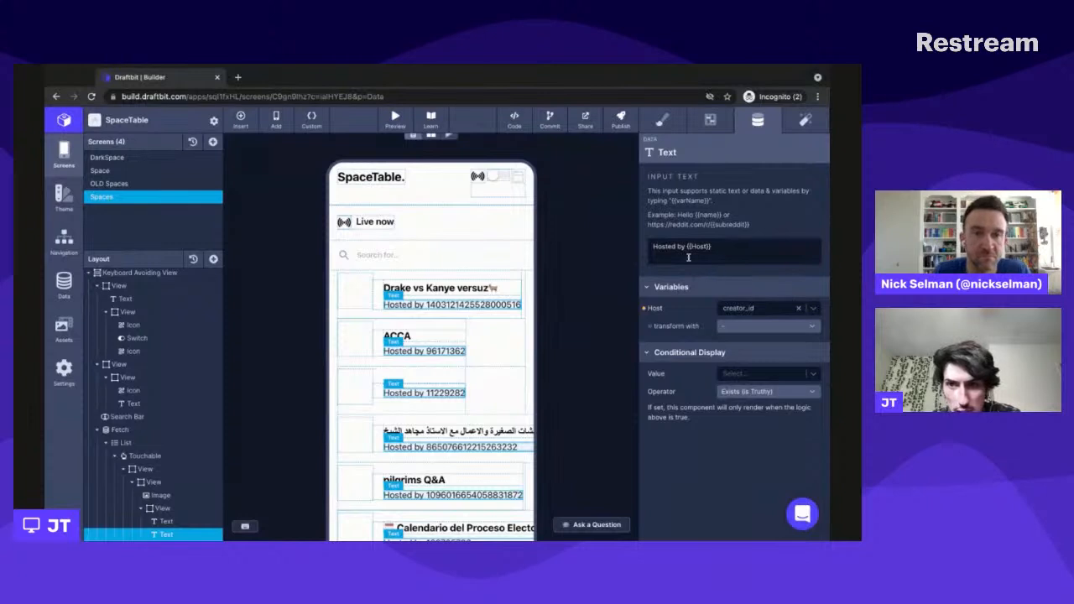
left_click(726, 248)
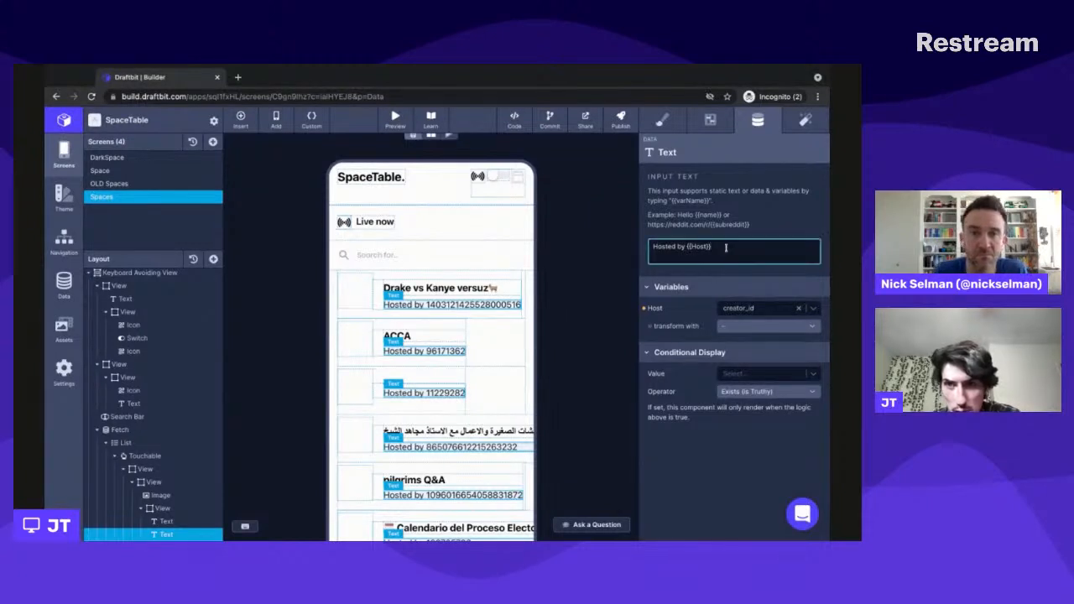
key("alt+shift+Left")
key("shift+Left")
key("shift+Left")
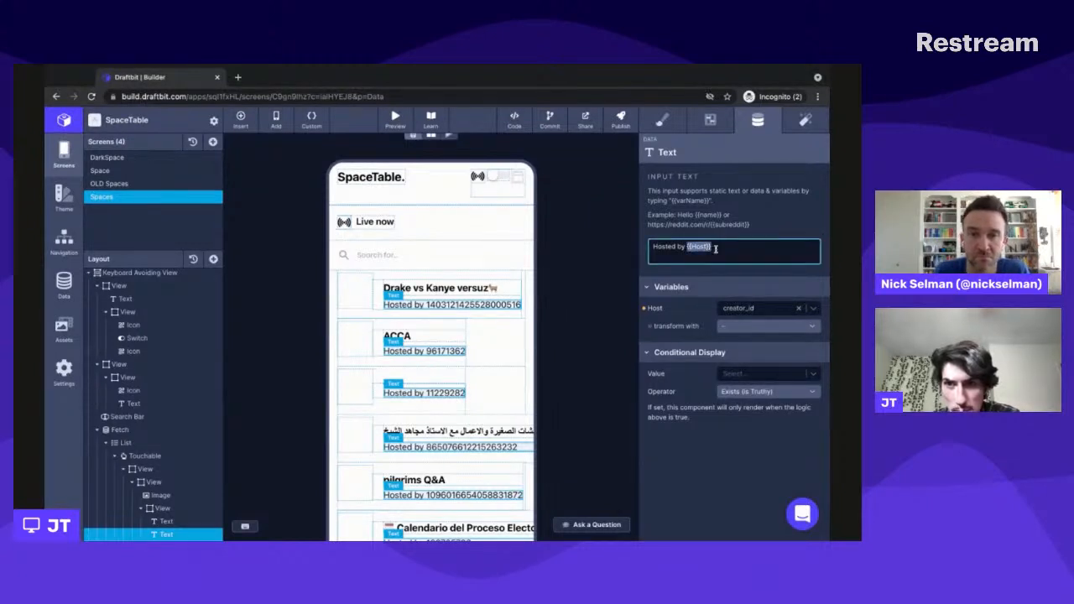
- Browse the data fields available for the Host variable, then close the list of options
left_click(748, 310)
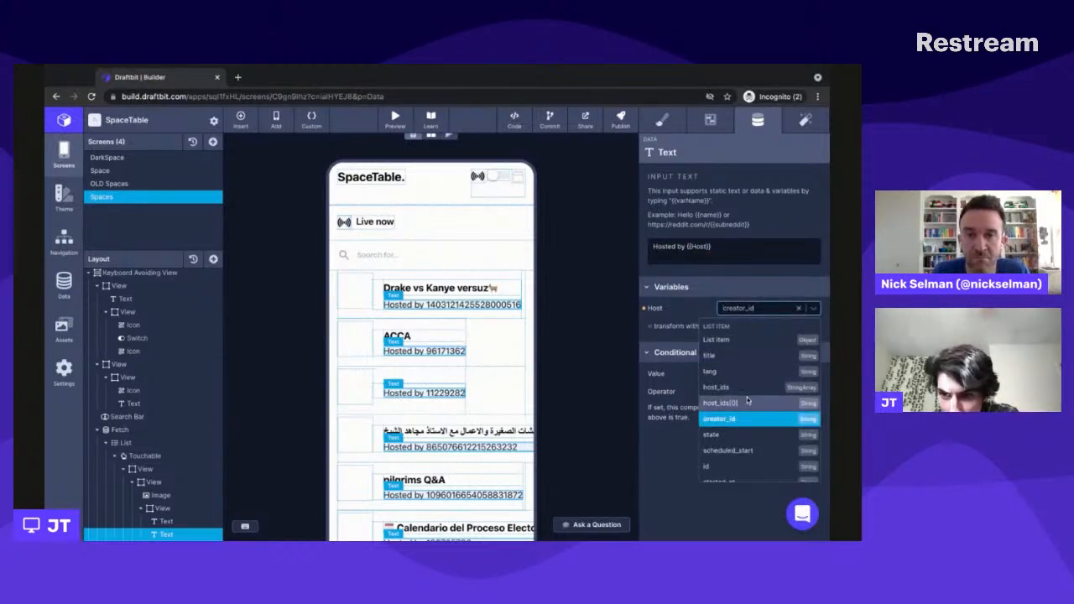
scroll(739, 402, "down", 2)
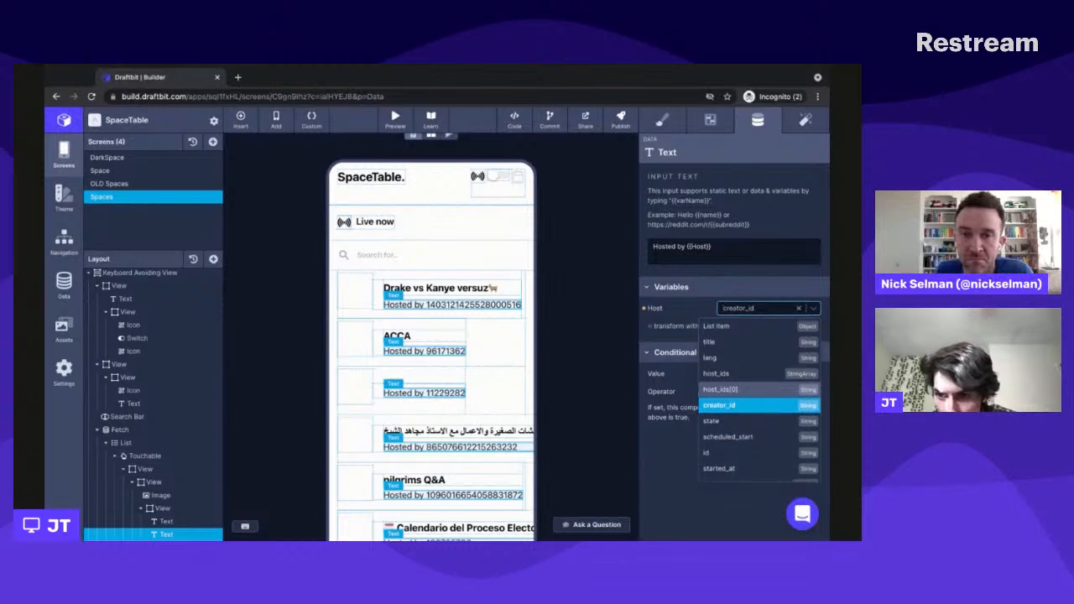
scroll(745, 386, "down", 1)
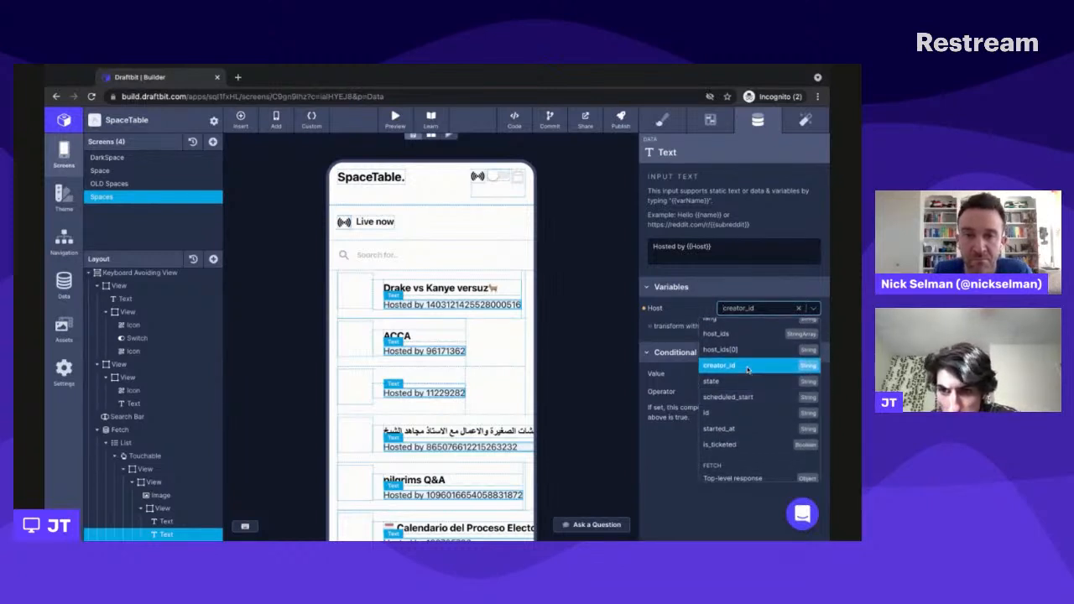
scroll(742, 370, "down", 2)
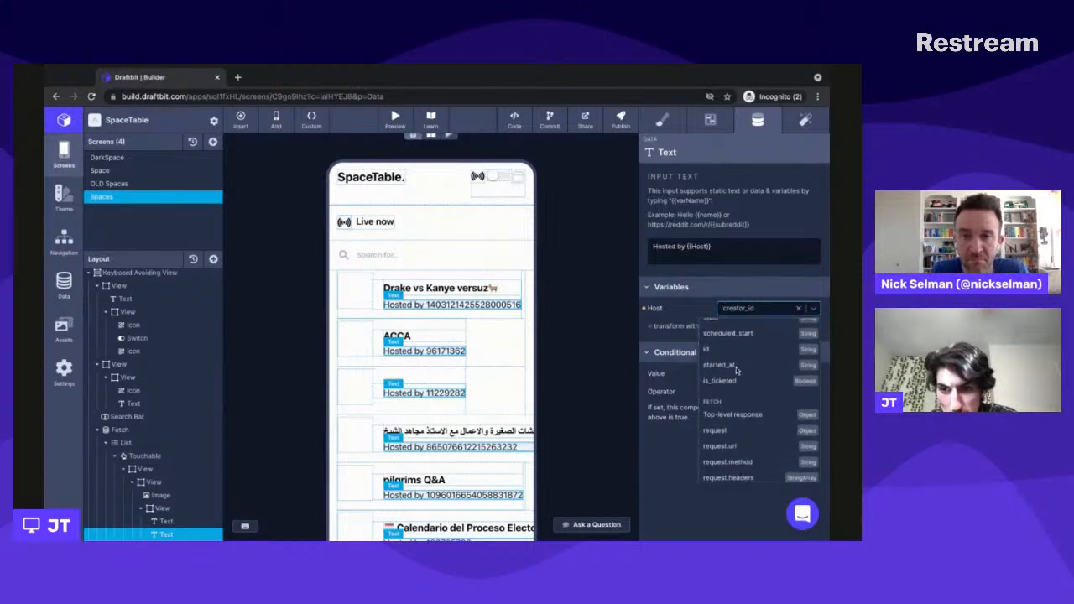
scroll(737, 370, "up", 2)
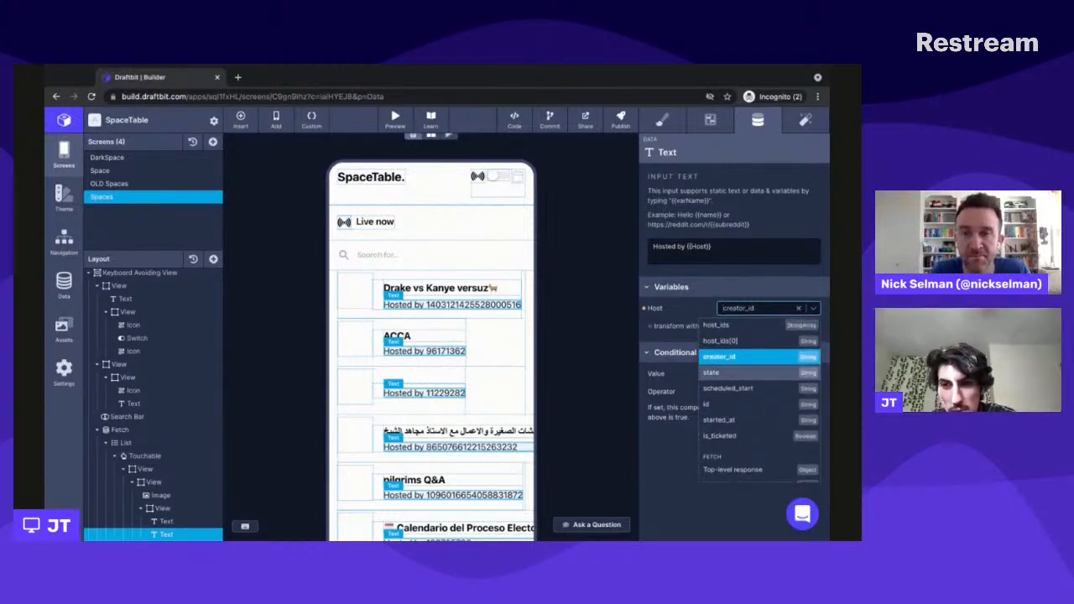
left_click(682, 313)
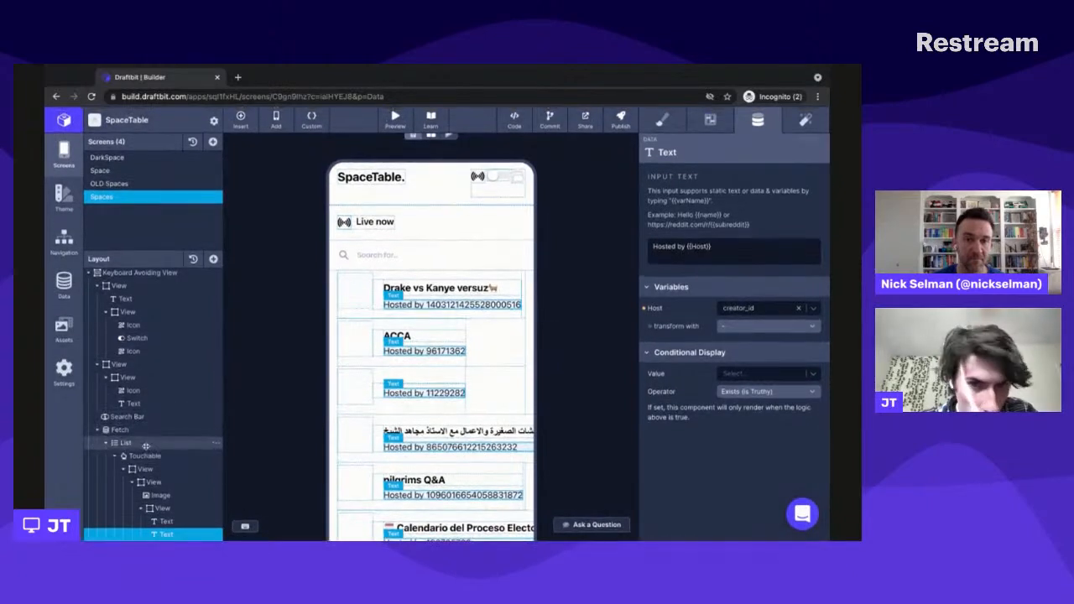
- Check the data source of the List component and the service and endpoint setup of its parent Fetch component
left_click(146, 446)
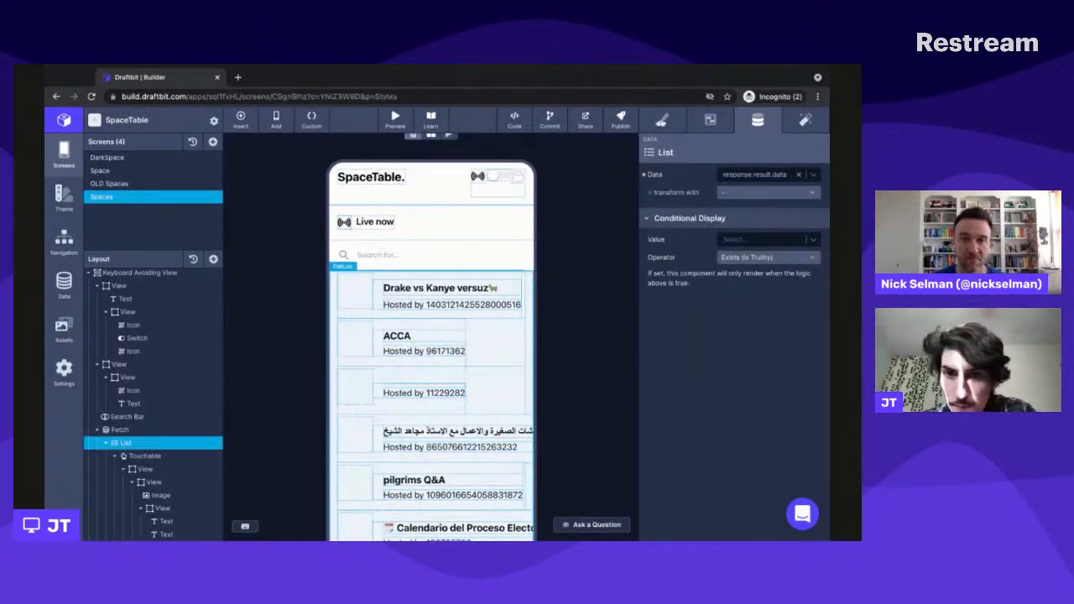
left_click(662, 120)
left_click(119, 429)
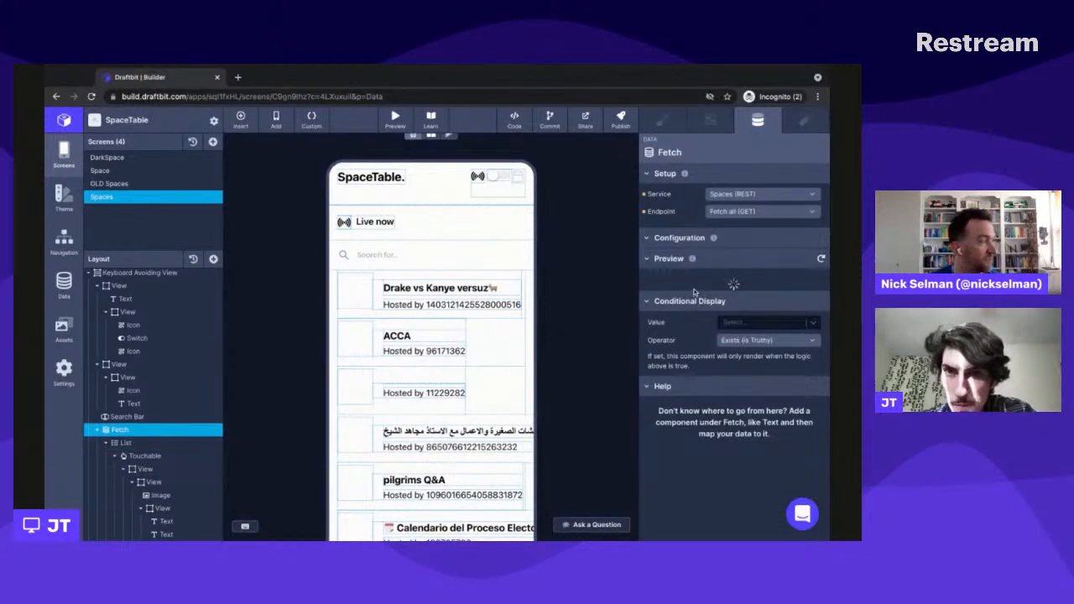
- Examine the Fetch component's JSON response preview, reading through the title, creator_id, state and host_ids fields of each space
scroll(714, 352, "down", 2)
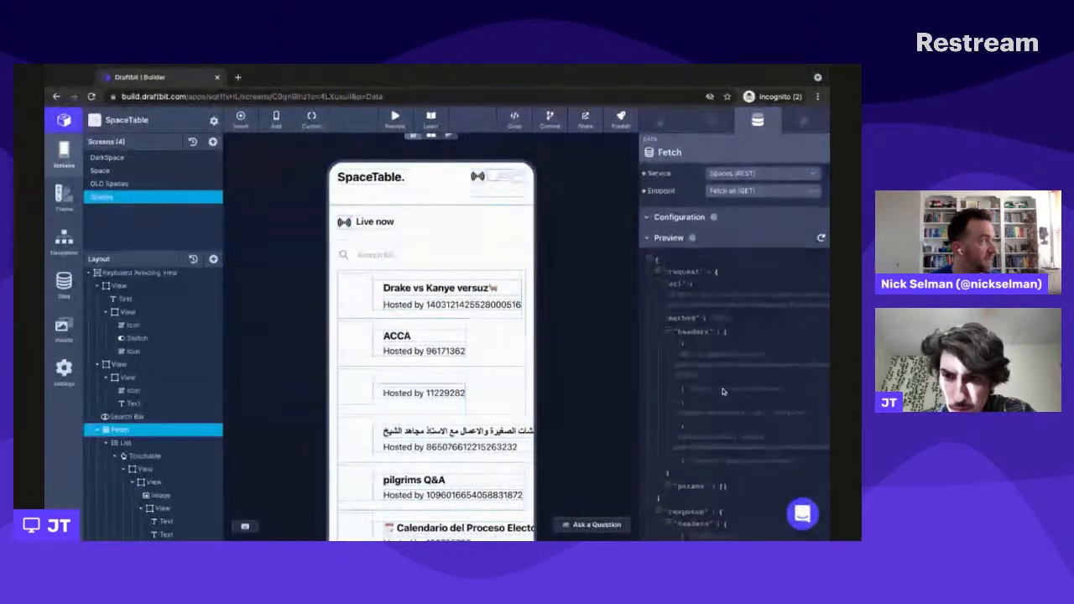
scroll(722, 392, "down", 5)
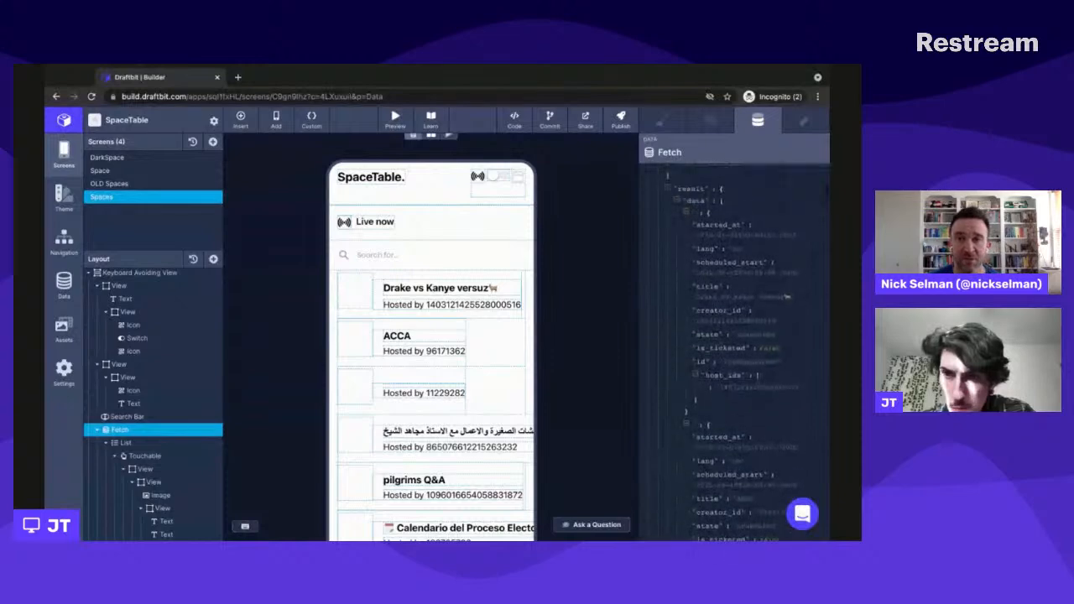
scroll(726, 352, "down", 3)
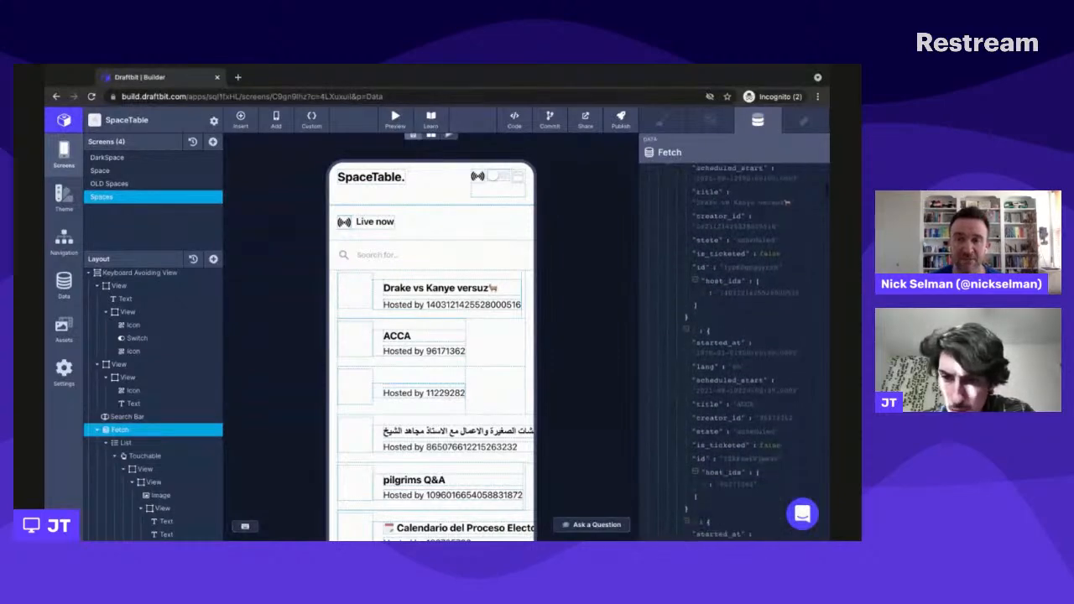
scroll(726, 352, "down", 3)
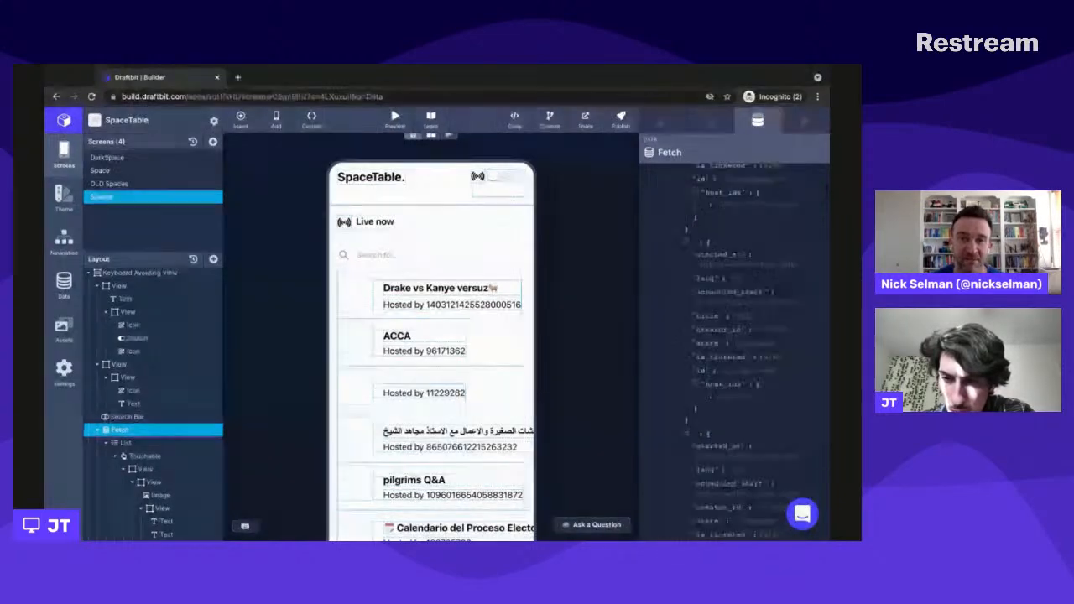
scroll(726, 353, "down", 4)
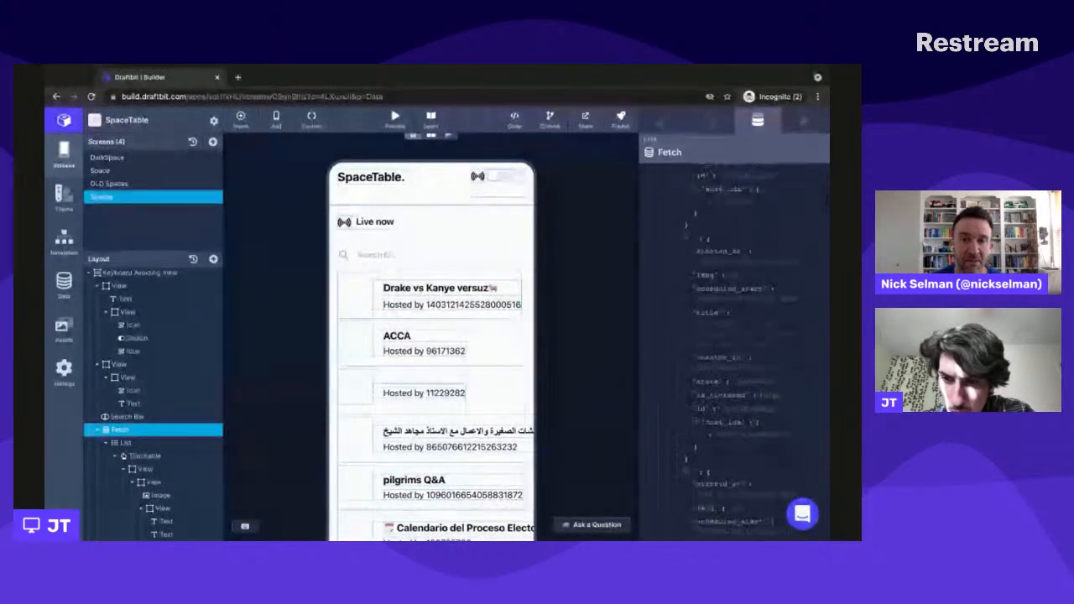
scroll(726, 352, "down", 4)
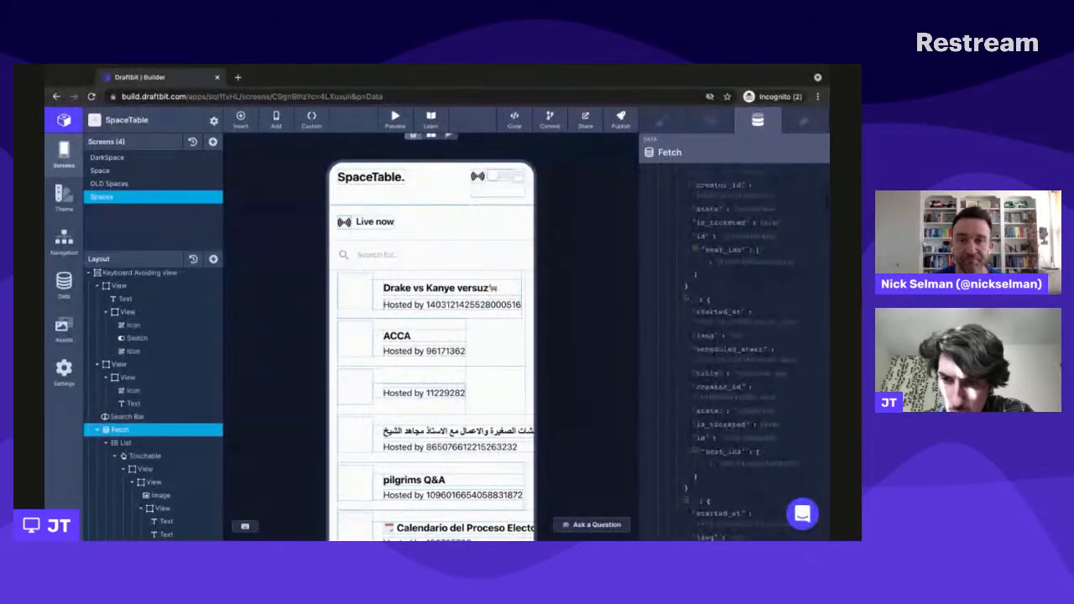
scroll(726, 352, "down", 4)
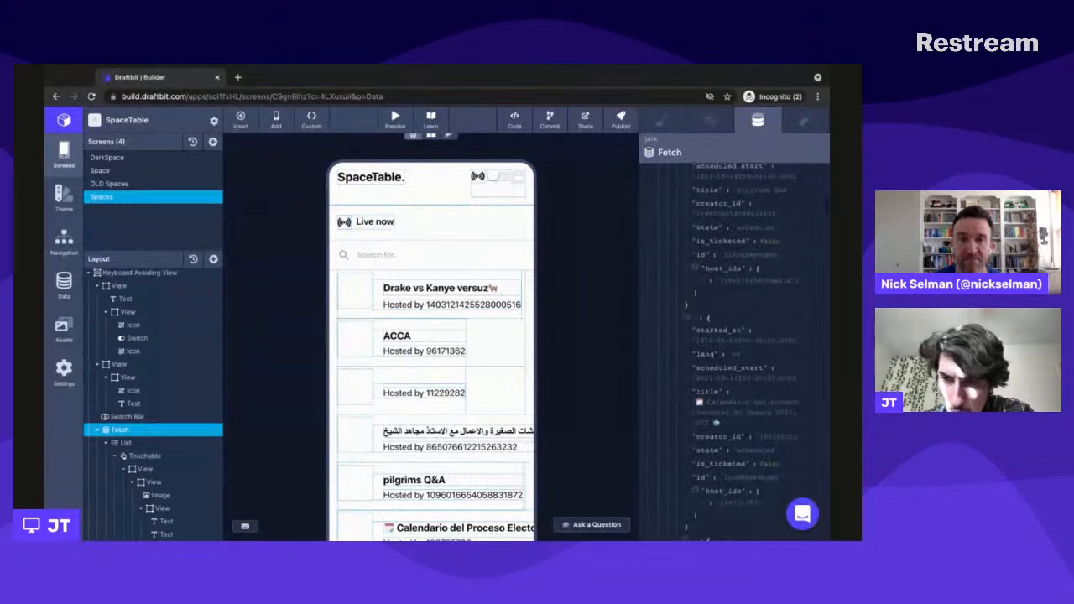
scroll(726, 352, "down", 3)
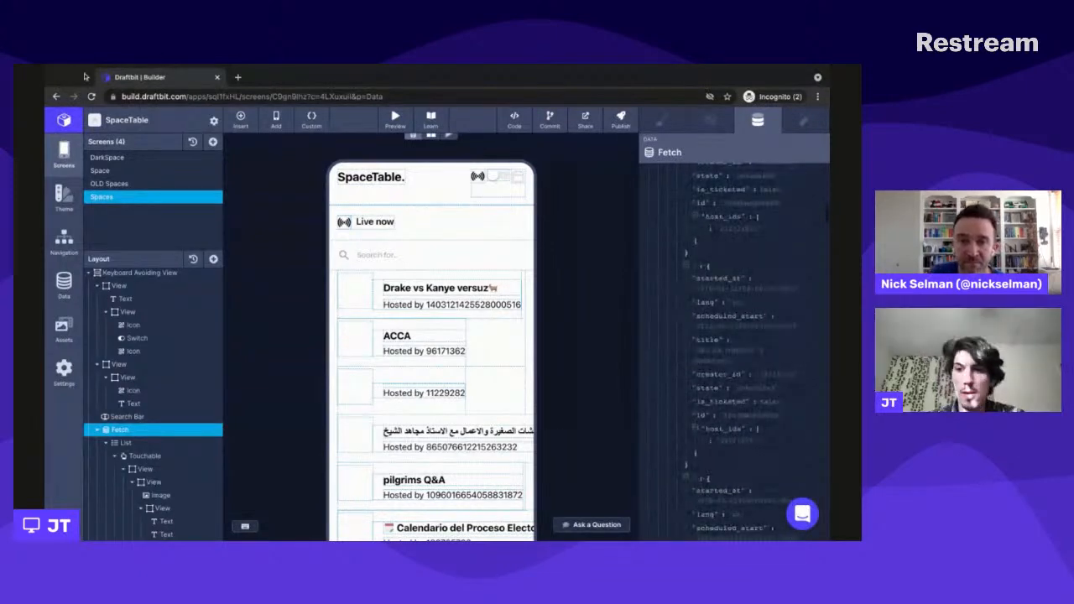
- Open xano.com in a new browser tab and go to its login page
left_click(236, 78)
type("xano.com")
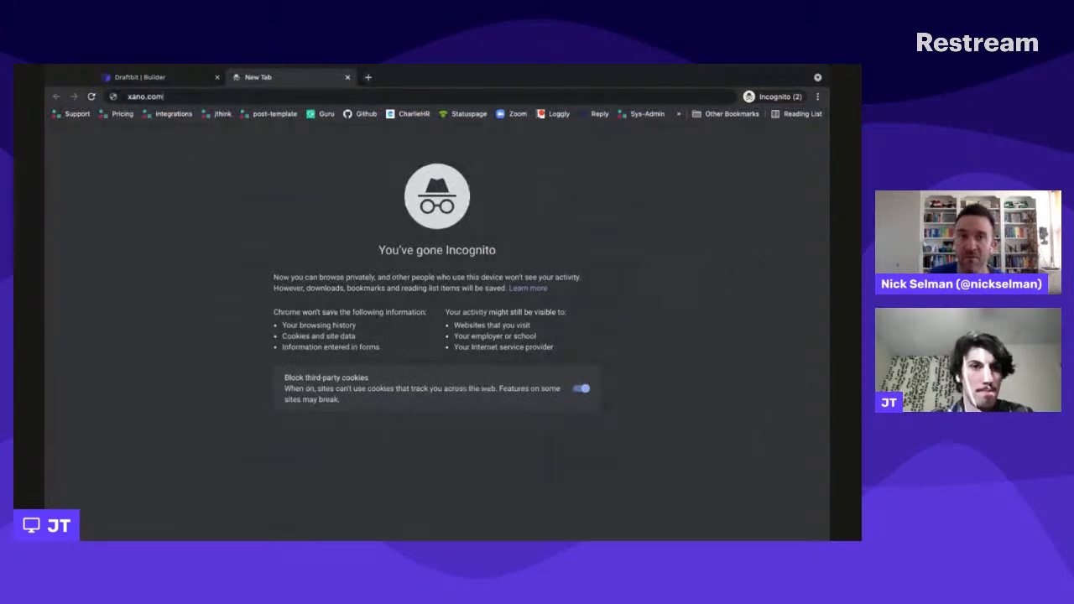
key("Return")
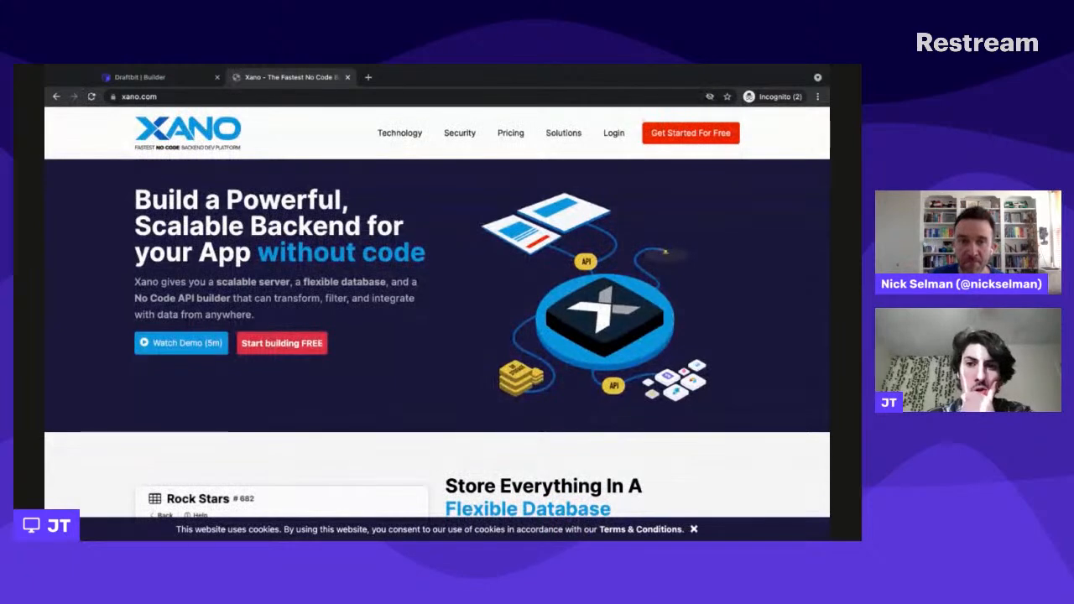
left_click(614, 132)
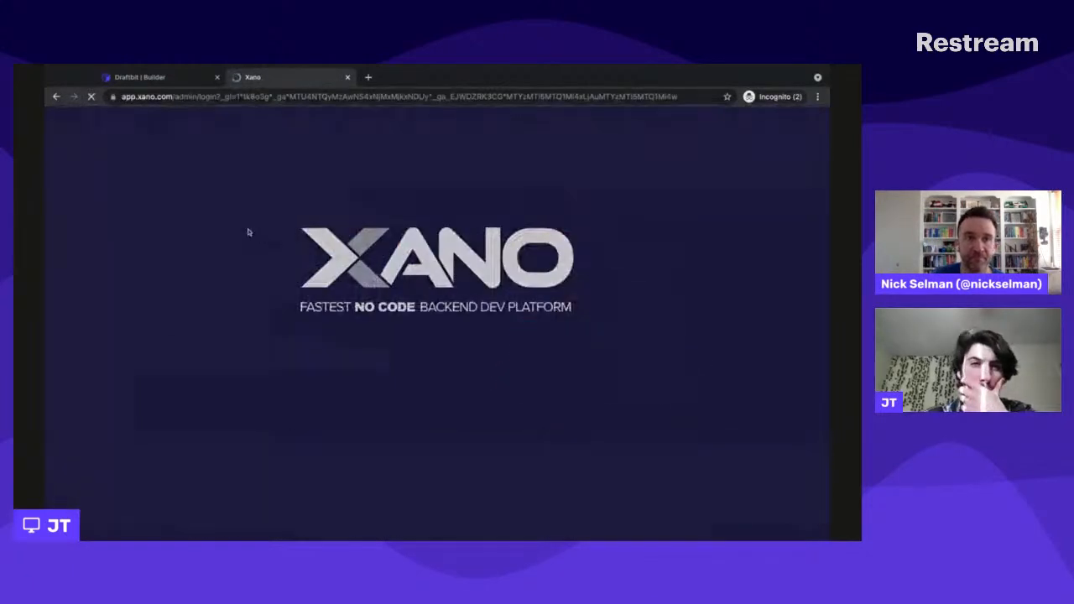
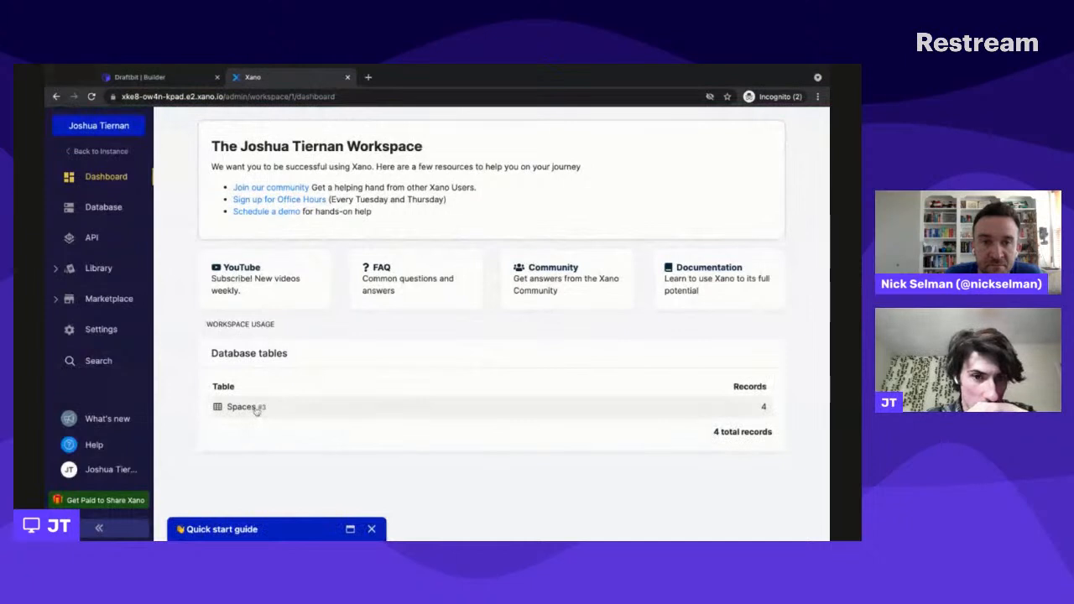
- View the Spaces database table, then open the GET /spaces endpoint in the Twitter API group
left_click(323, 409)
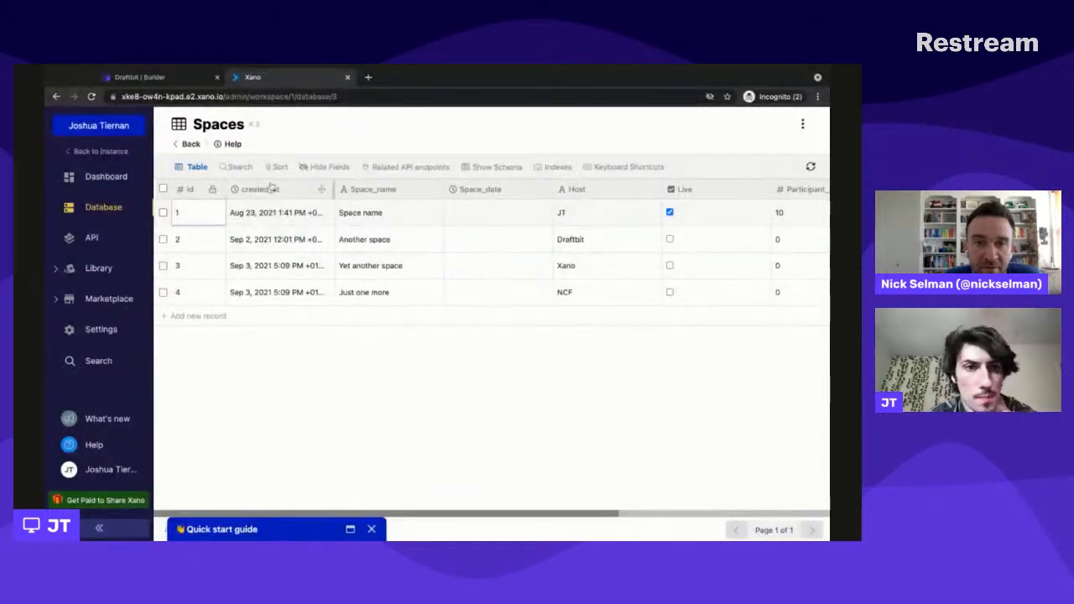
left_click(99, 239)
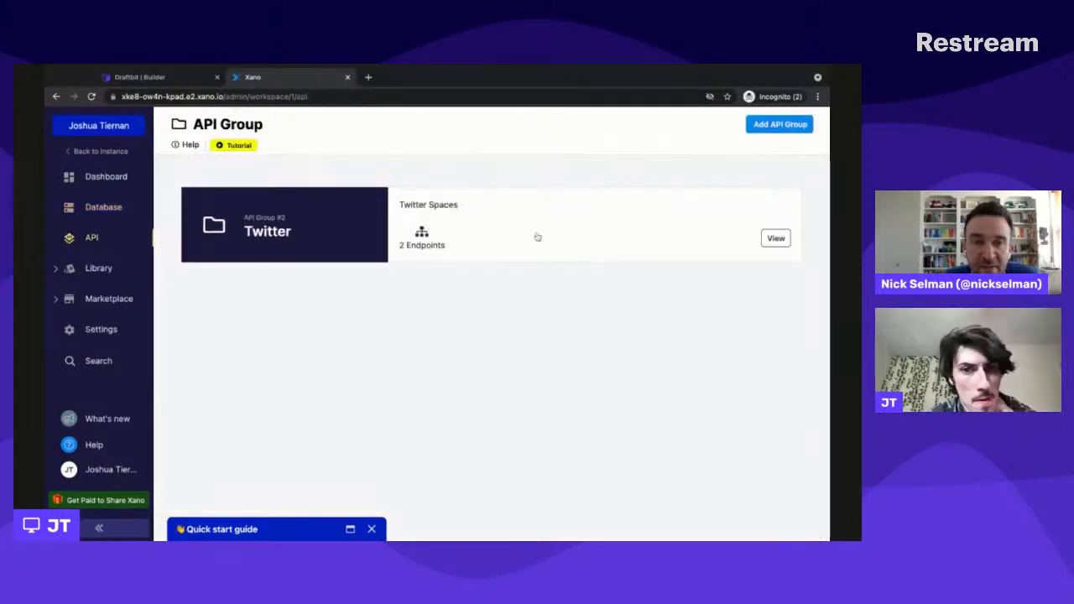
left_click(535, 235)
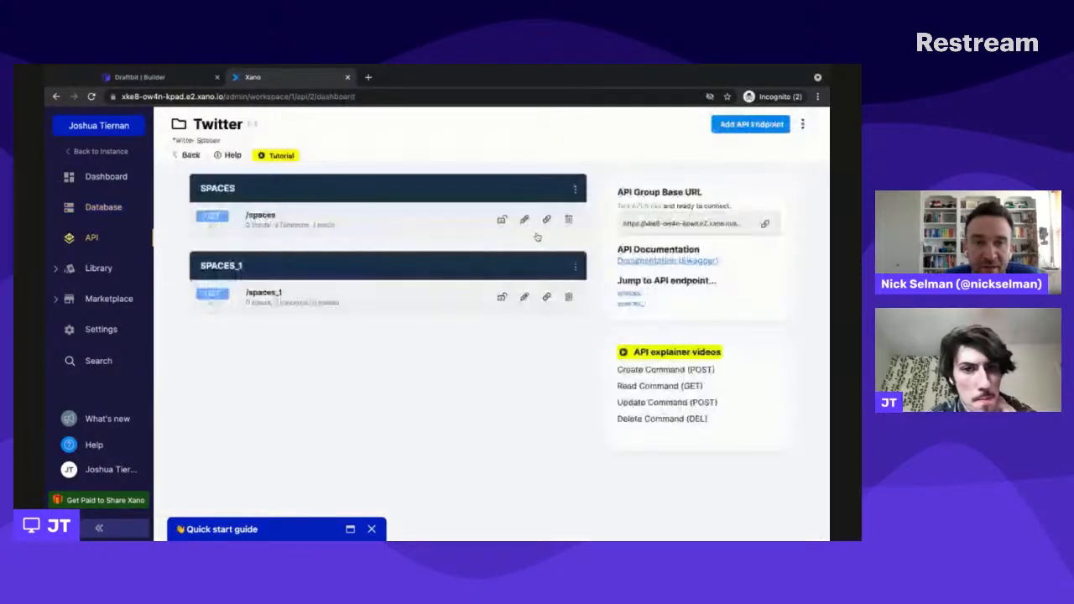
left_click(389, 231)
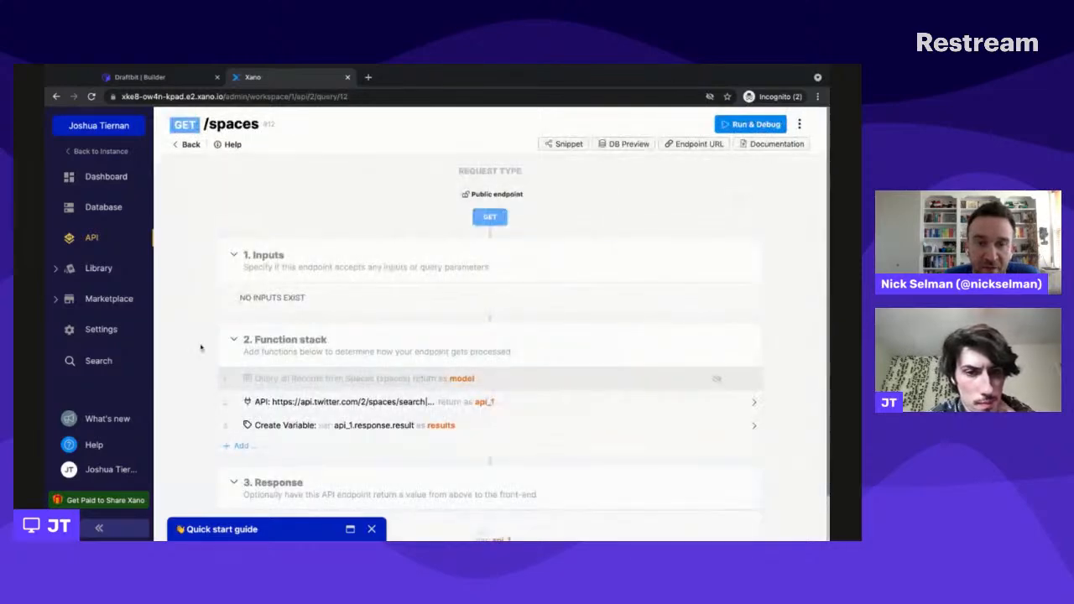
- Review the endpoint's function stack, comparing the External API Request parameters with the Create Variable settings, then close the function details
scroll(201, 347, "down", 1)
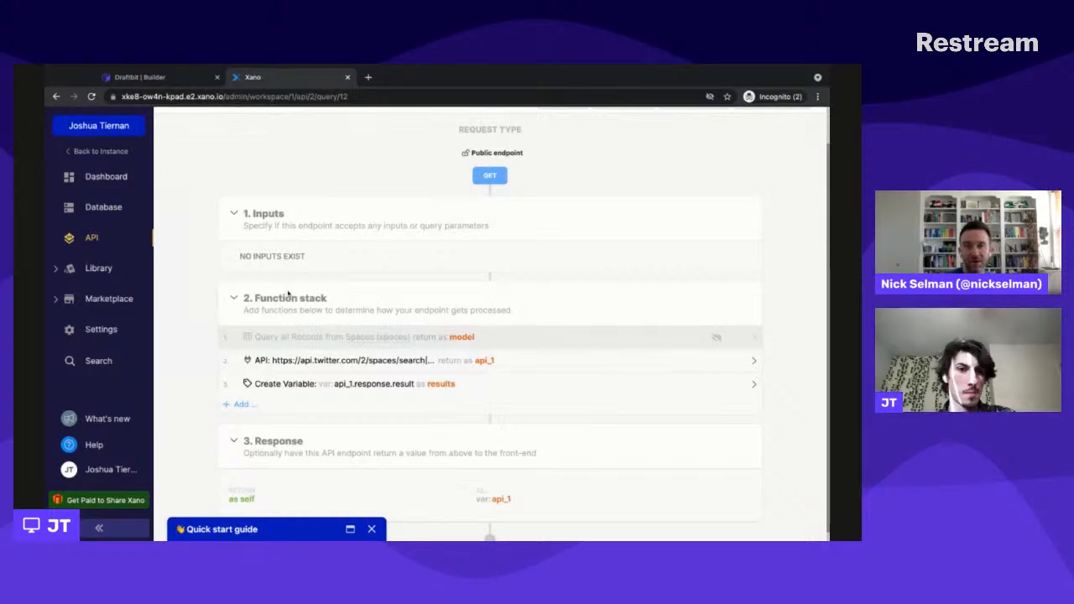
scroll(543, 371, "down", 1)
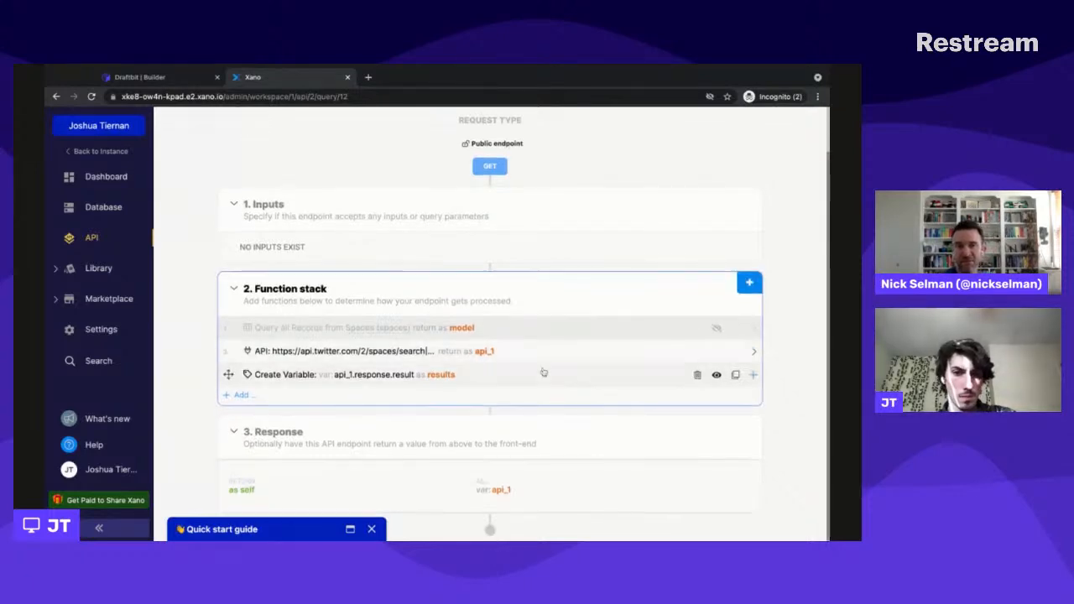
left_click(507, 355)
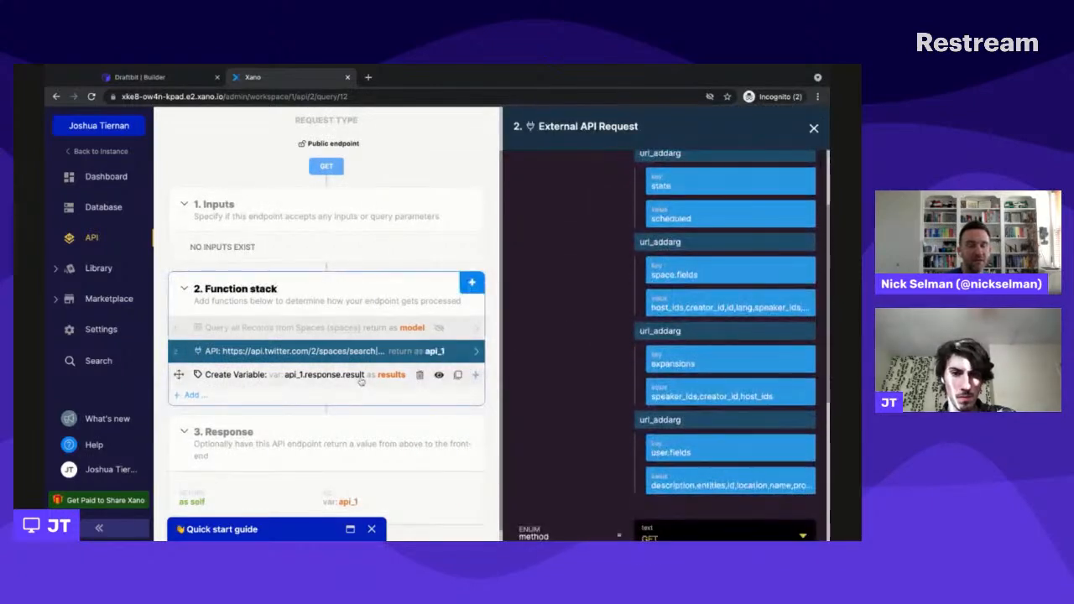
left_click(344, 379)
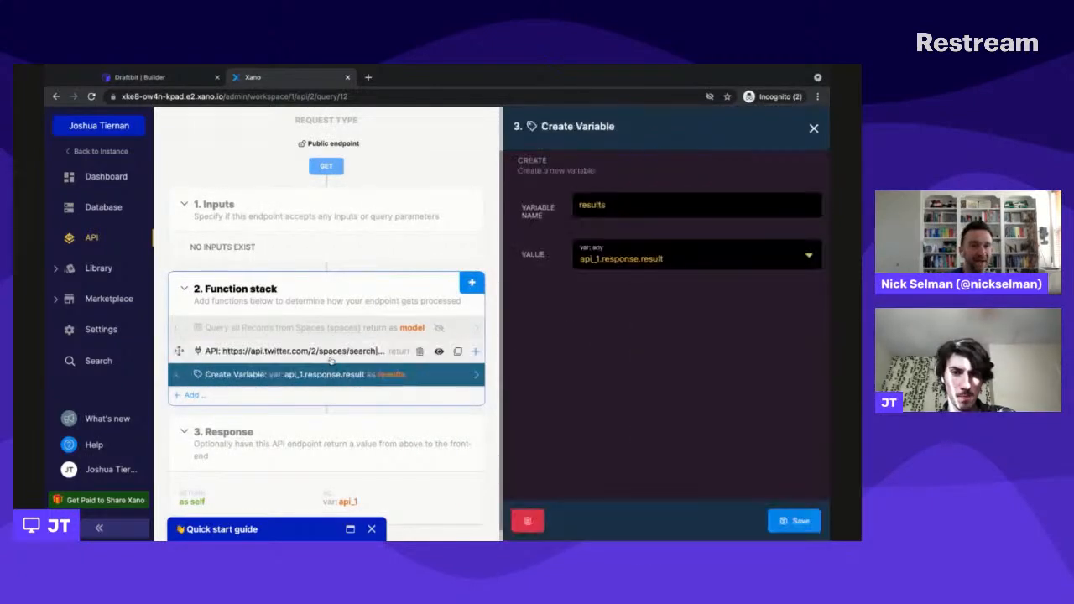
left_click(332, 354)
scroll(608, 400, "down", 5)
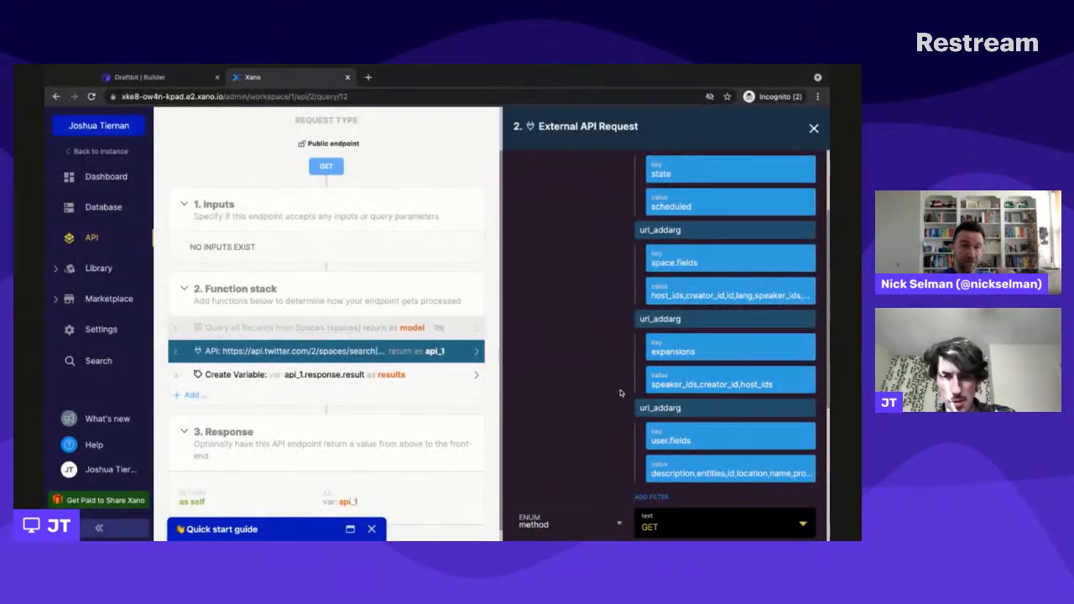
scroll(611, 393, "down", 1)
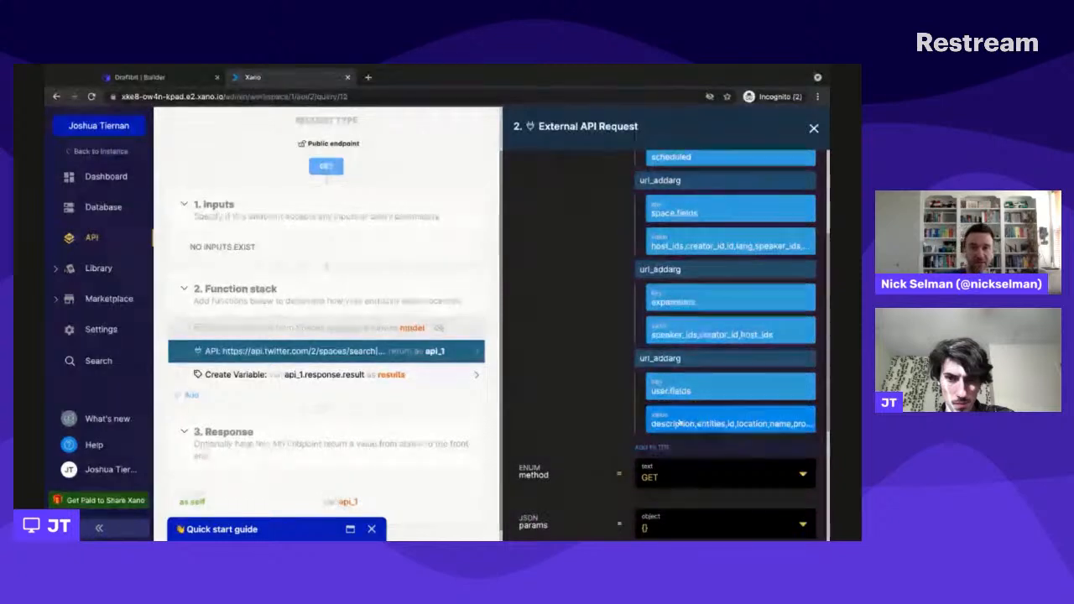
left_click(355, 377)
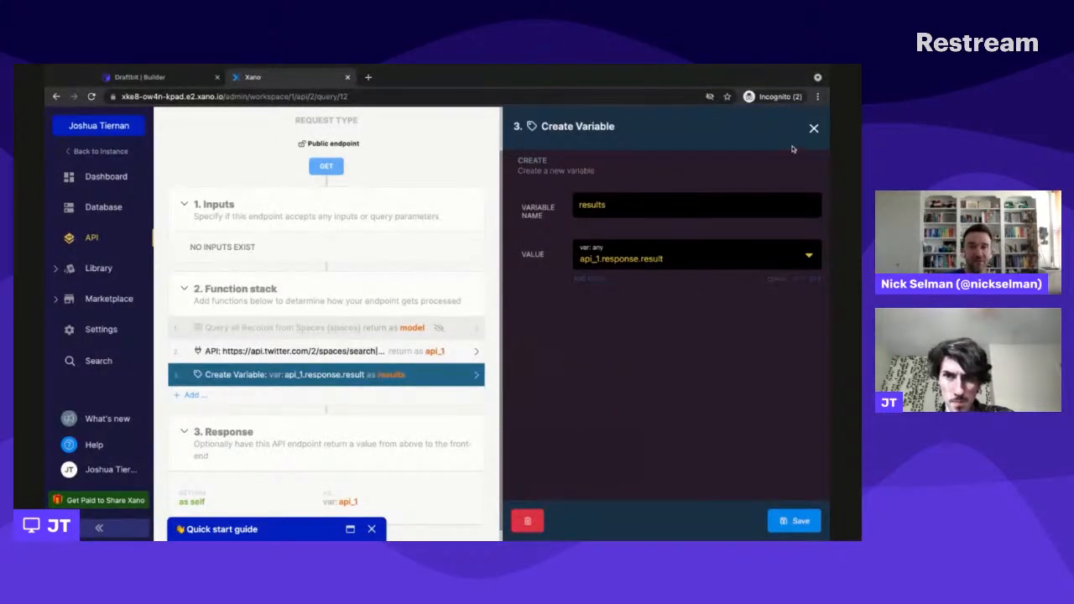
left_click(814, 128)
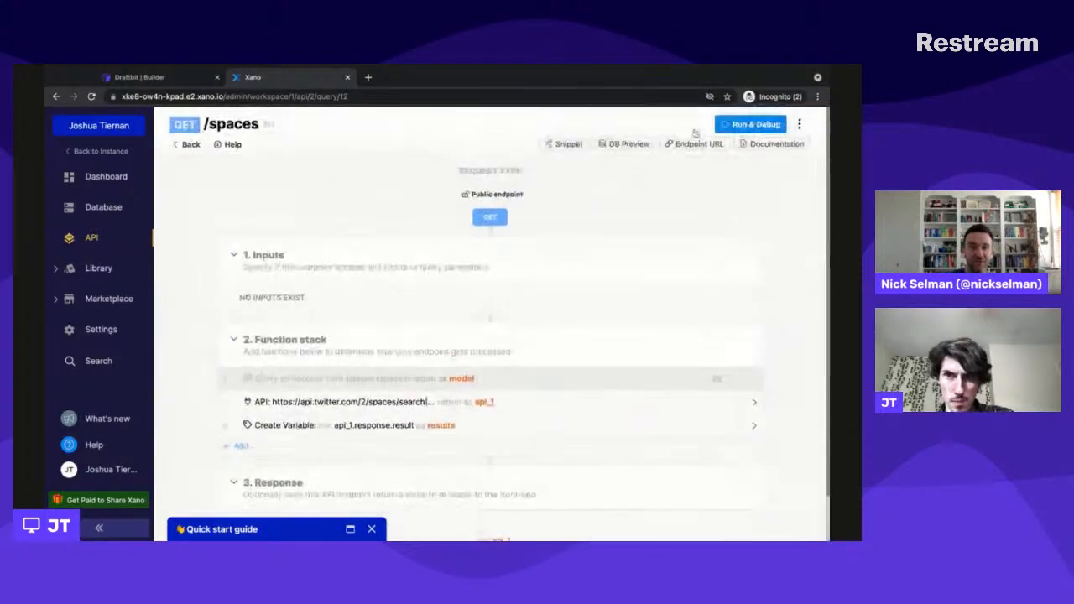
- Run the /spaces endpoint in Run & Debug without debug information
left_click(751, 123)
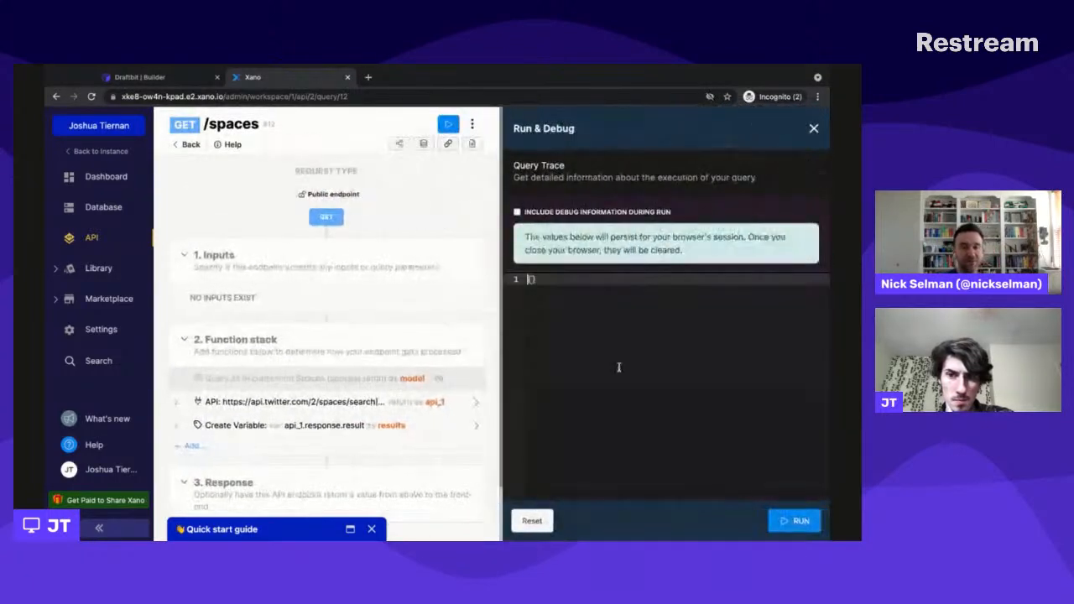
left_click(804, 521)
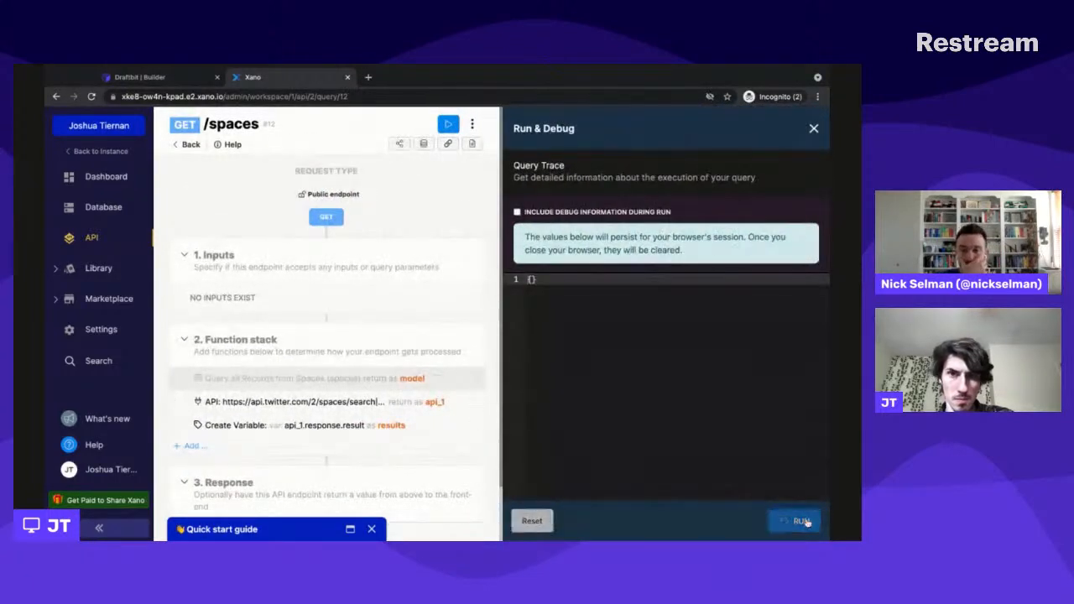
- Switch to Draftbit and read through the Fetch component's JSON response, including the user entries with name, id, username and profile_image_url
left_click(139, 76)
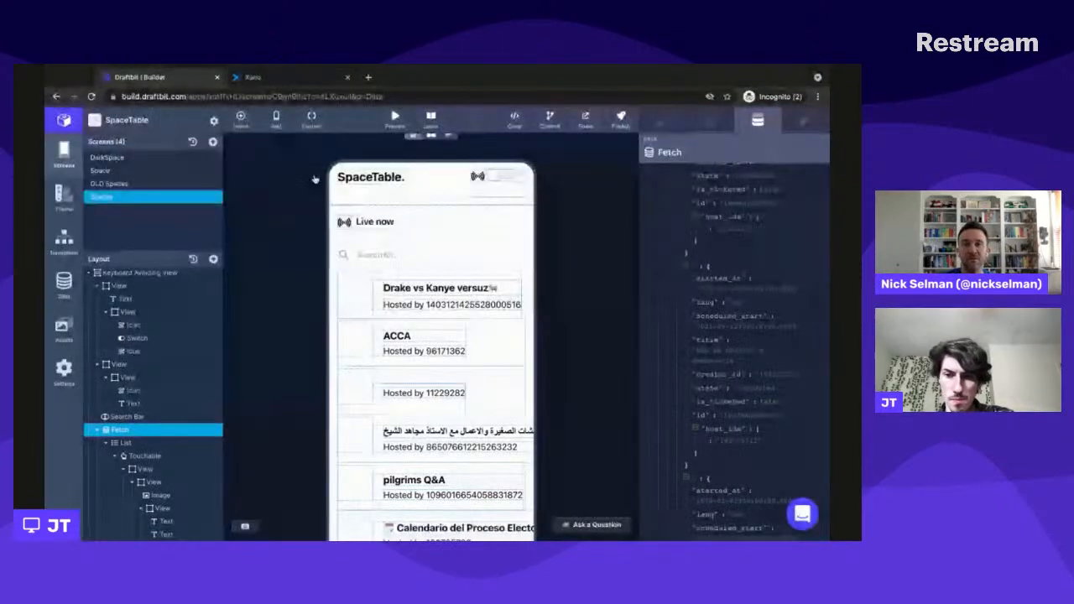
scroll(481, 245, "down", 1)
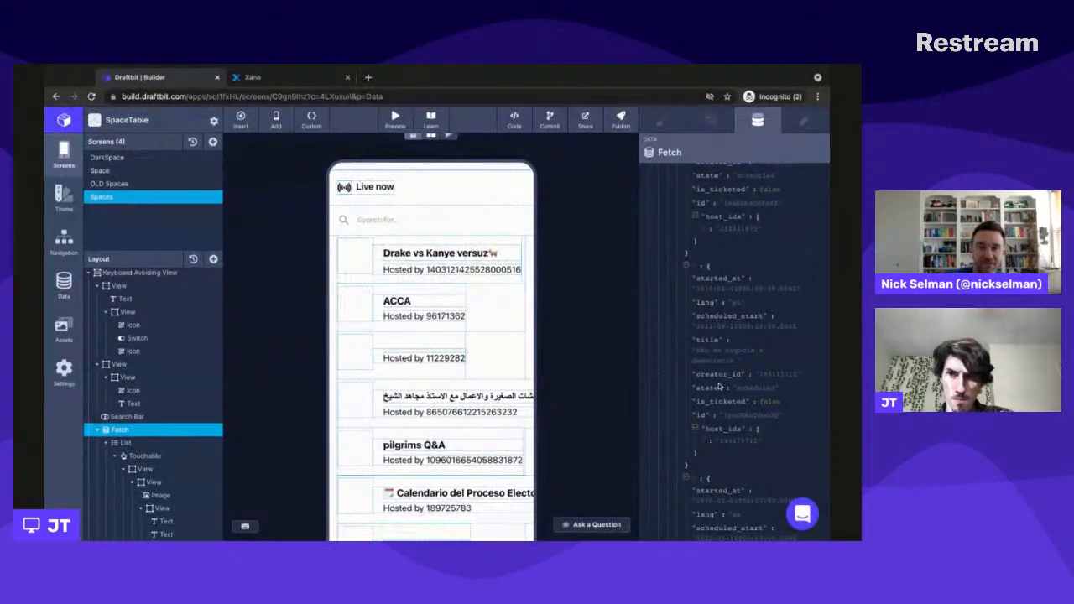
scroll(719, 387, "down", 2)
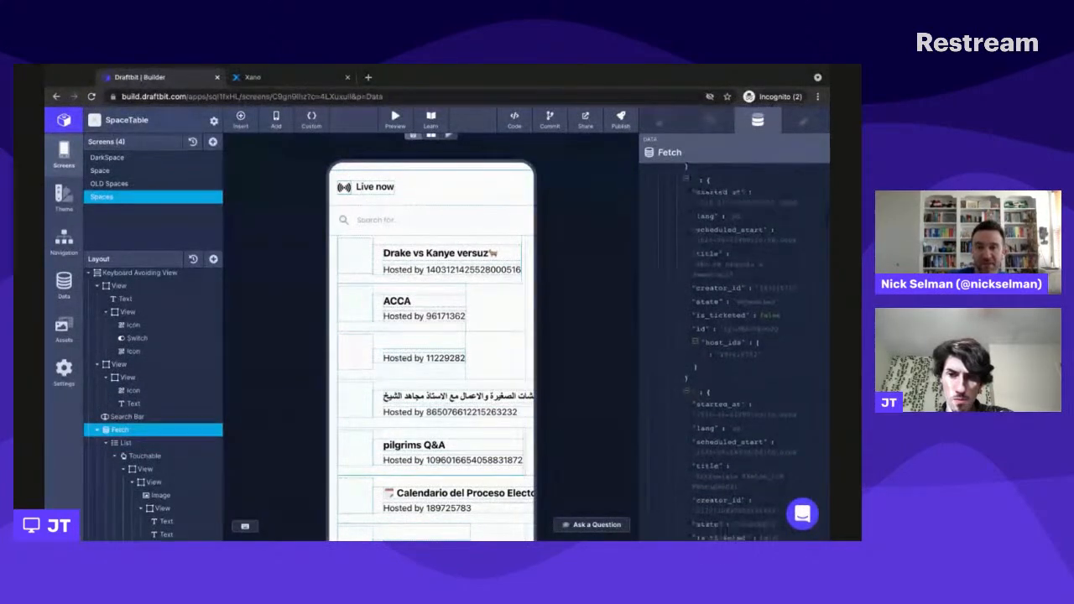
scroll(718, 387, "down", 3)
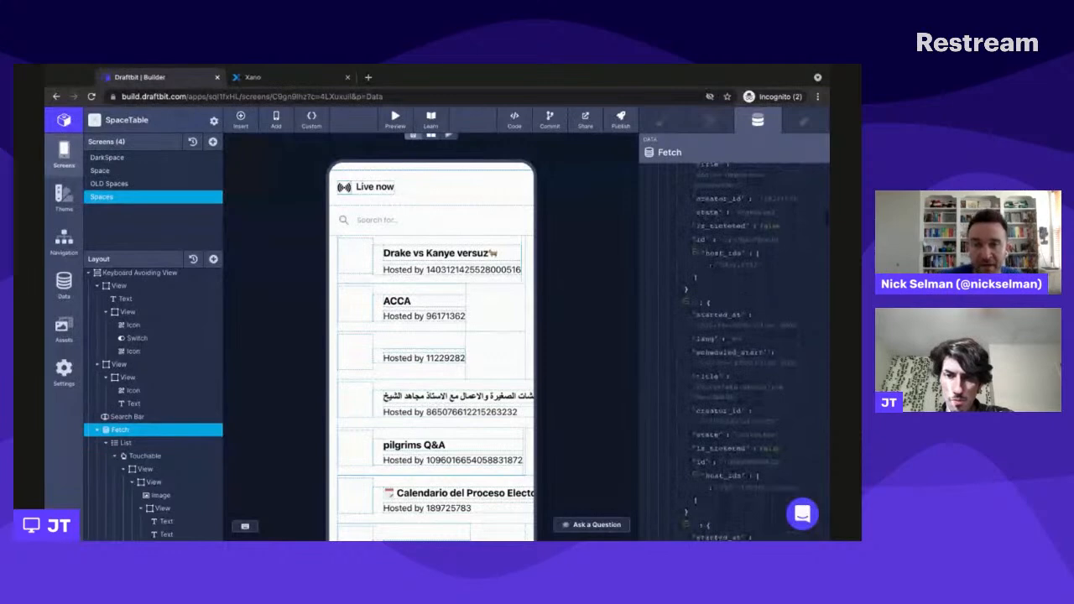
scroll(718, 387, "down", 1)
scroll(733, 206, "down", 6)
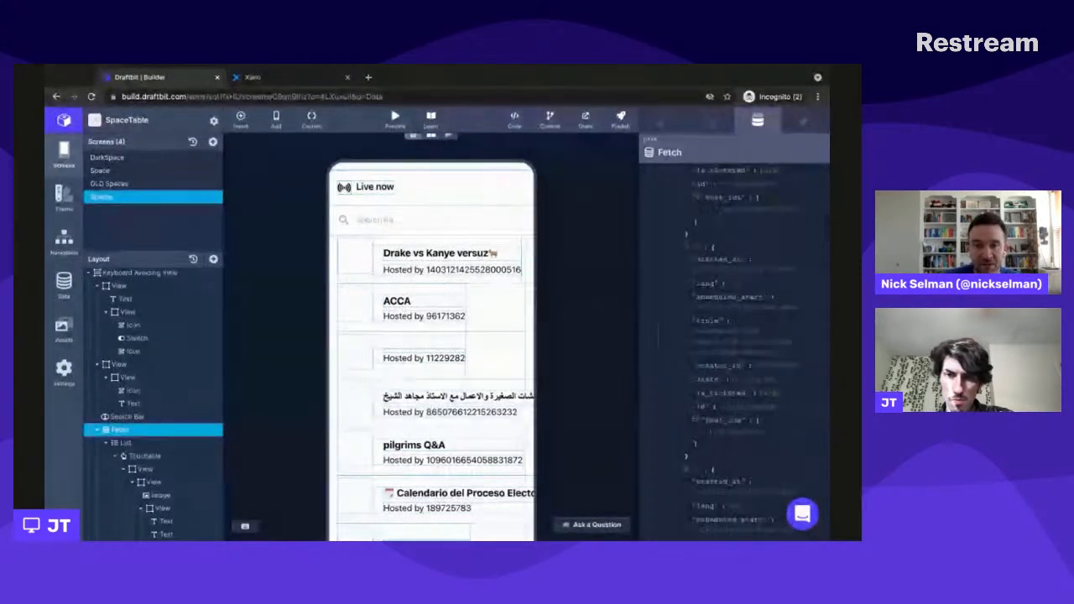
scroll(734, 336, "down", 1)
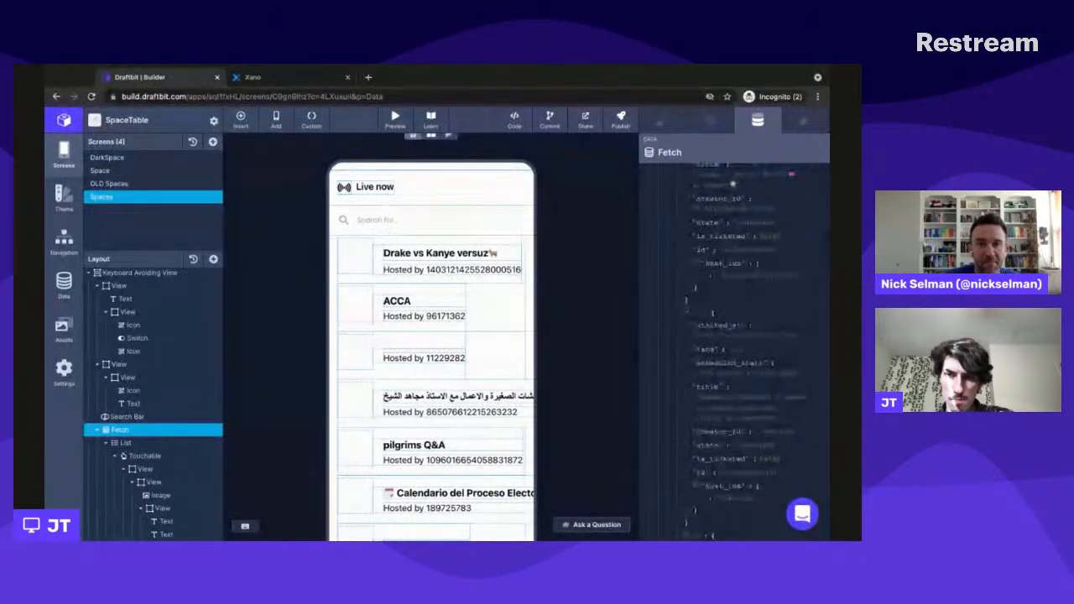
scroll(732, 183, "down", 7)
scroll(827, 250, "down", 5)
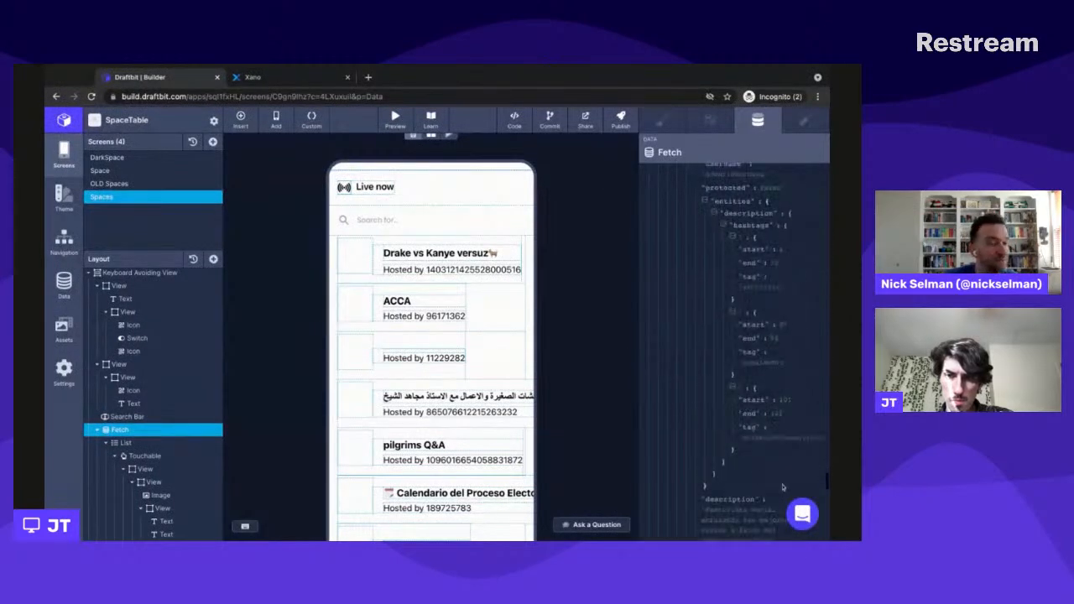
scroll(782, 487, "down", 5)
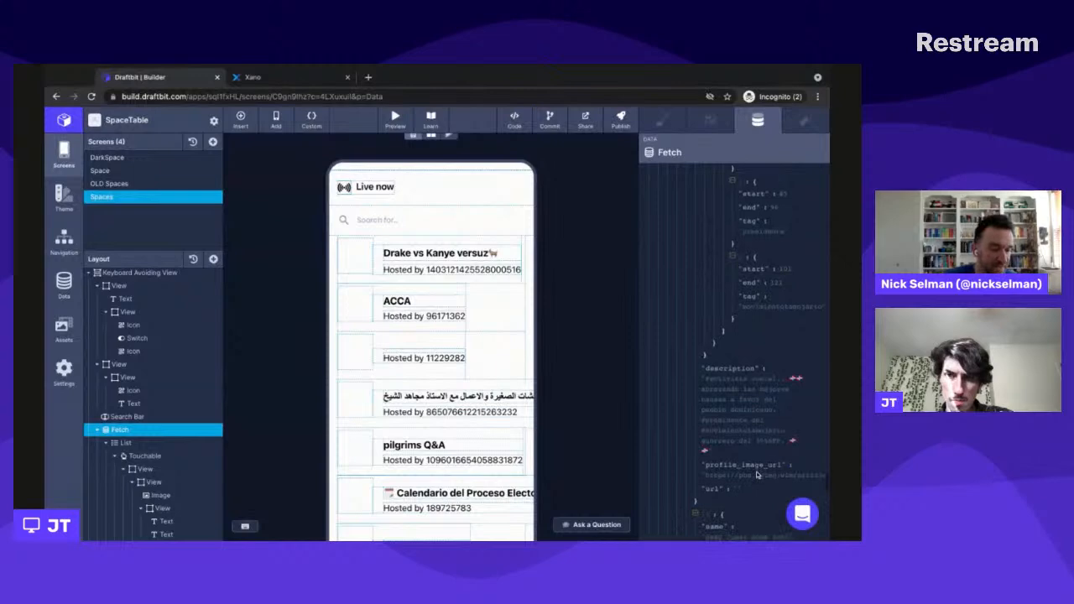
scroll(757, 475, "down", 5)
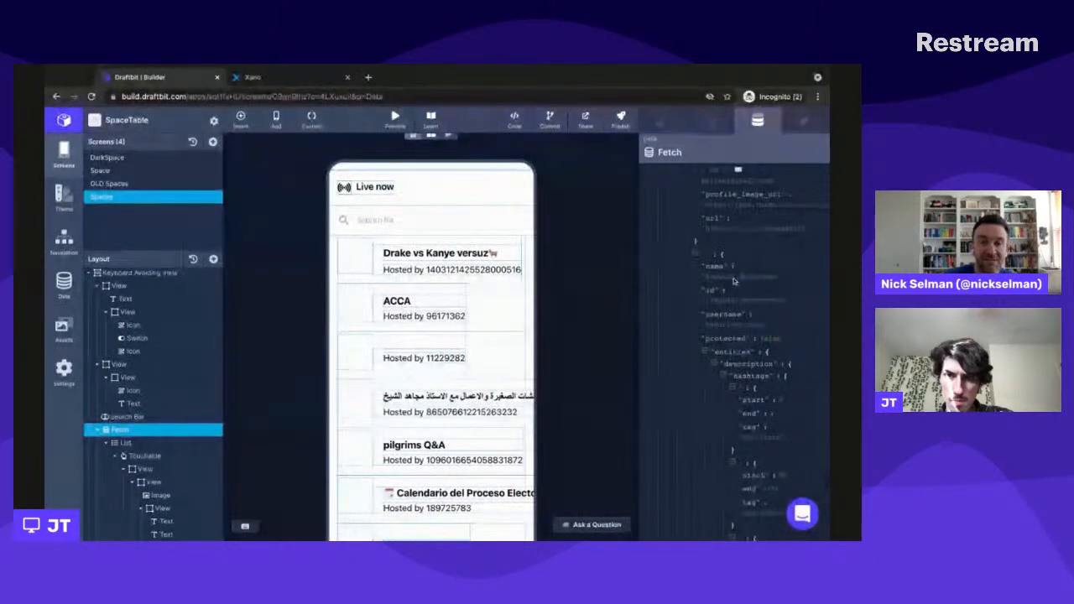
scroll(678, 295, "up", 1)
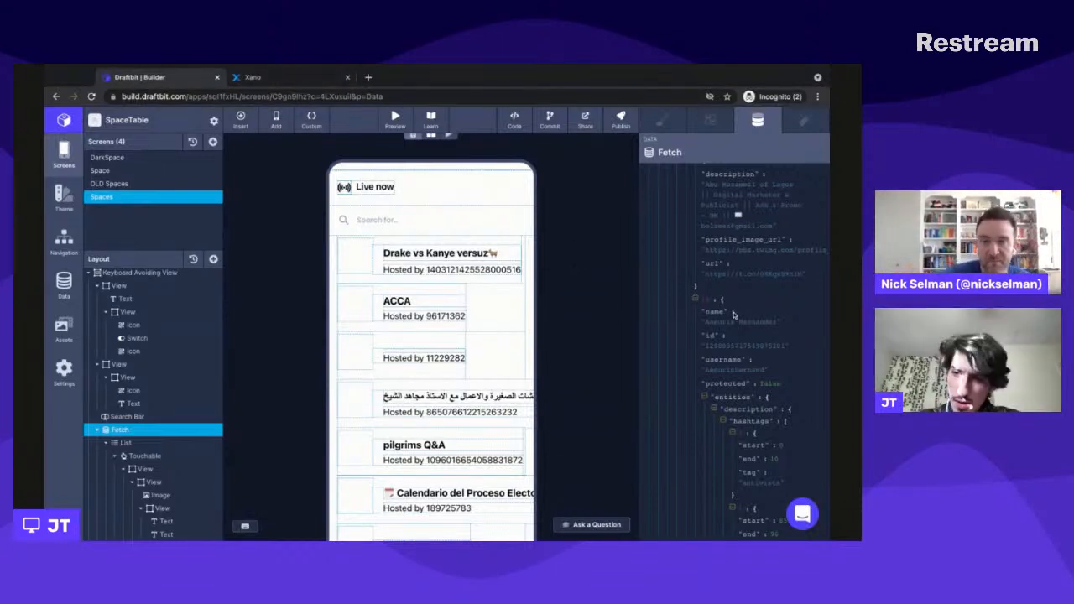
- Switch back to Xano, close the Run & Debug result and check the settings of the Create Variable function
left_click(278, 78)
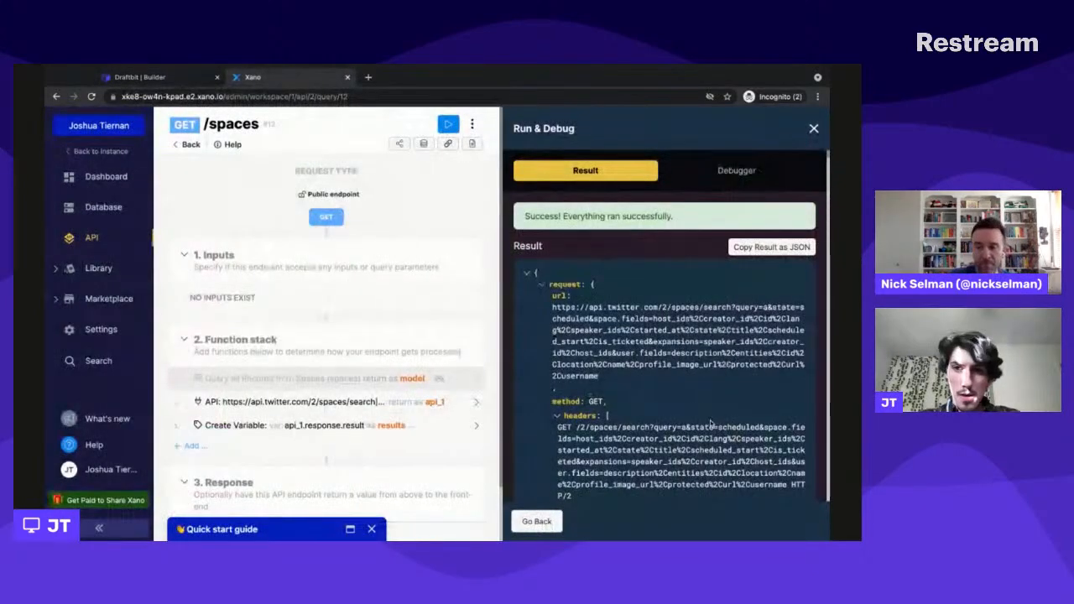
left_click(813, 131)
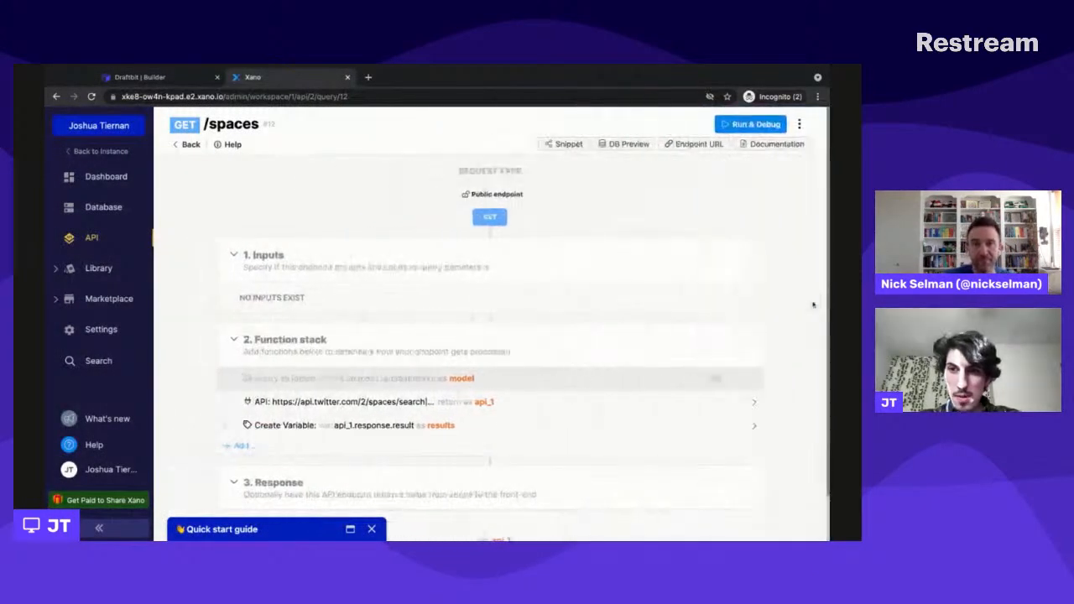
left_click(470, 425)
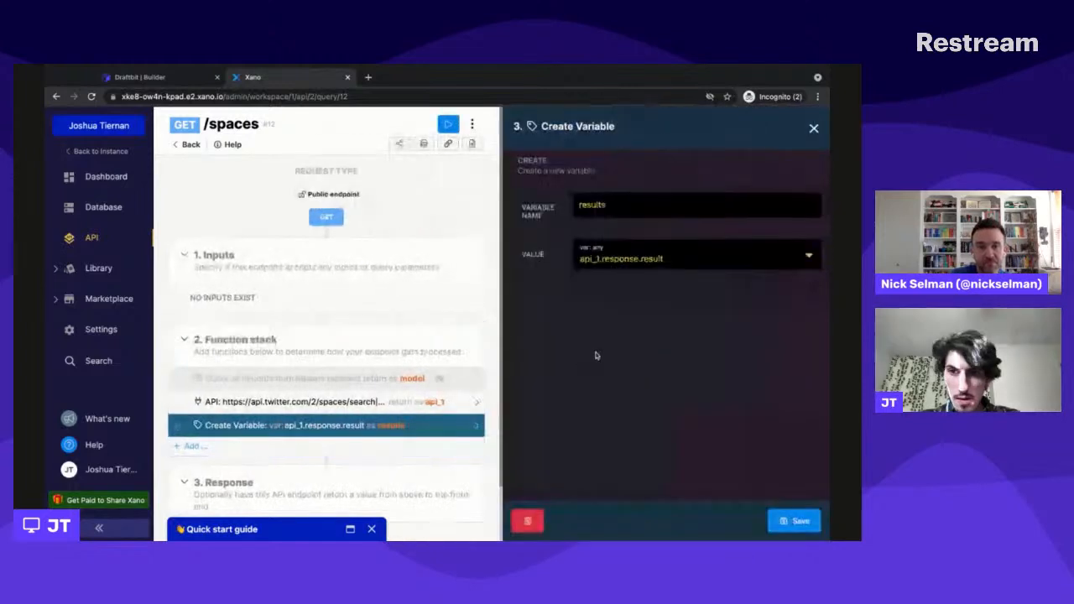
- Examine the query, state, space.fields, expansions and user.fields parameters of the External API Request to Twitter's spaces search
left_click(344, 403)
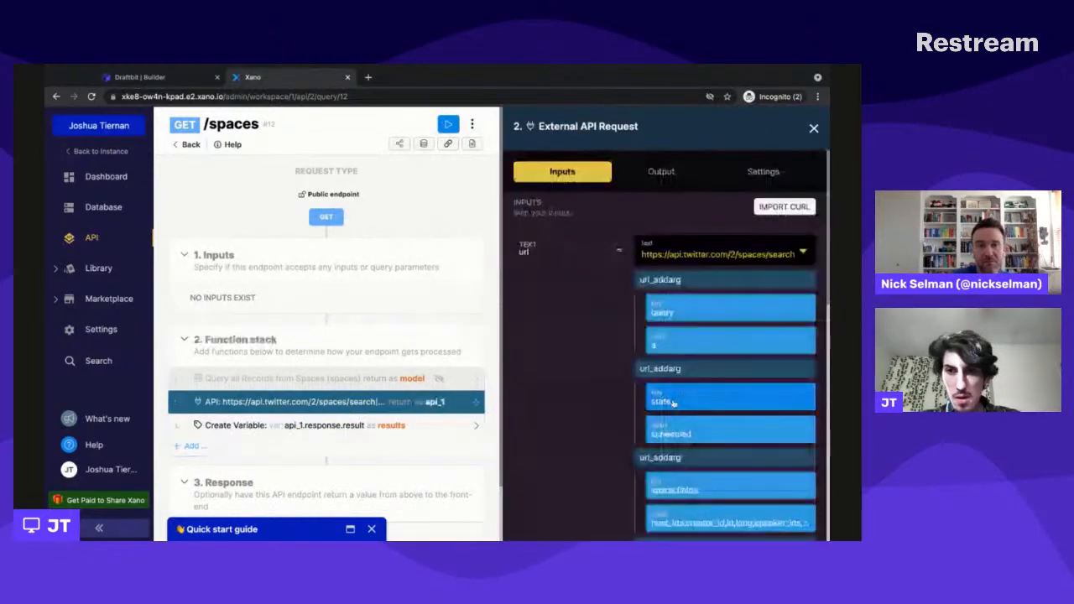
scroll(553, 456, "down", 5)
scroll(553, 455, "up", 5)
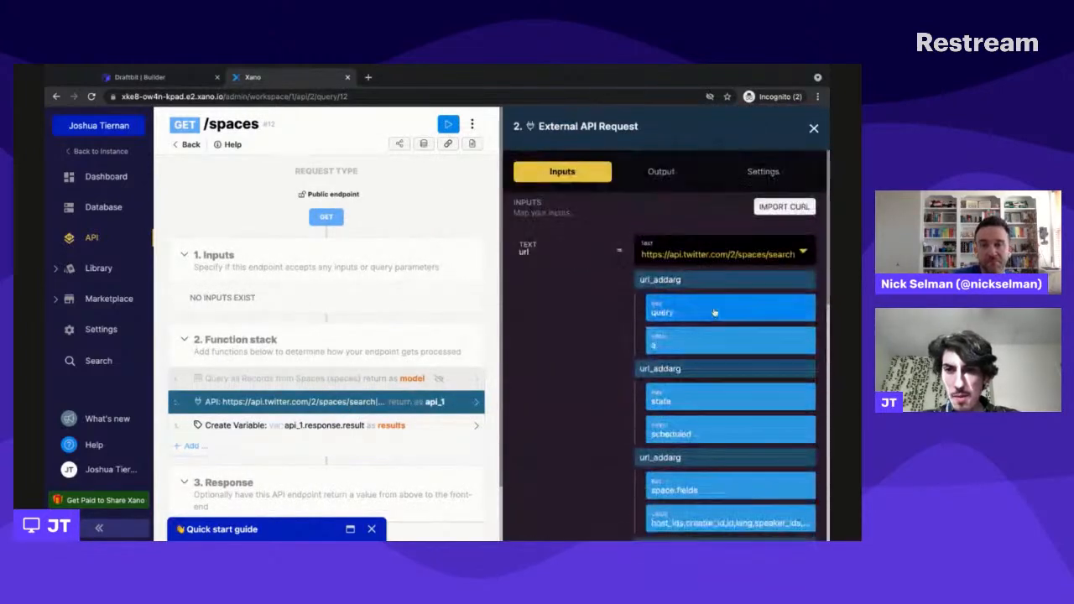
scroll(631, 304, "down", 1)
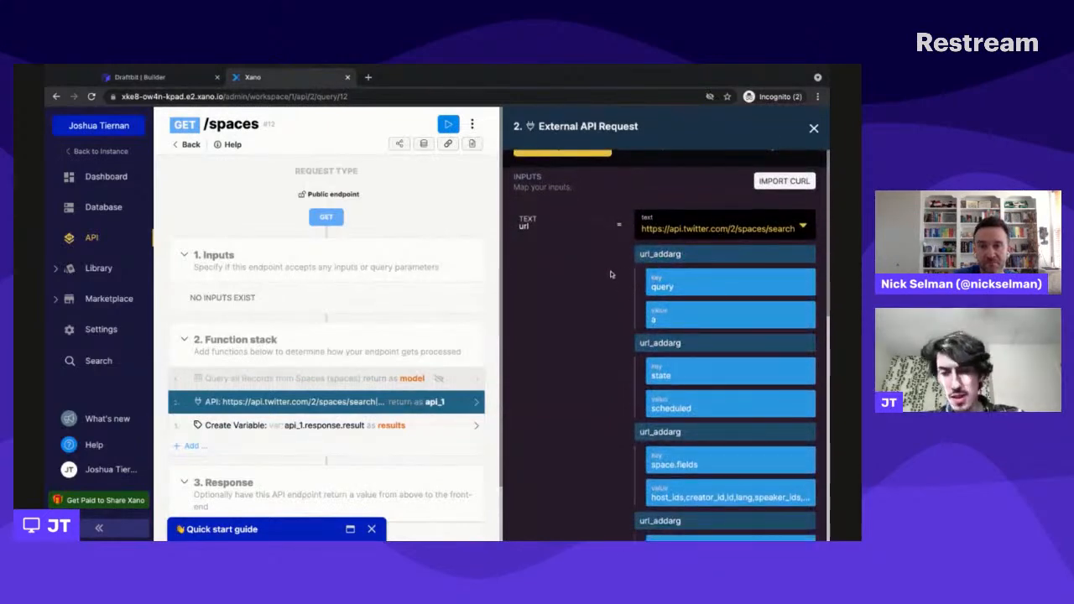
scroll(610, 274, "down", 3)
scroll(610, 273, "down", 1)
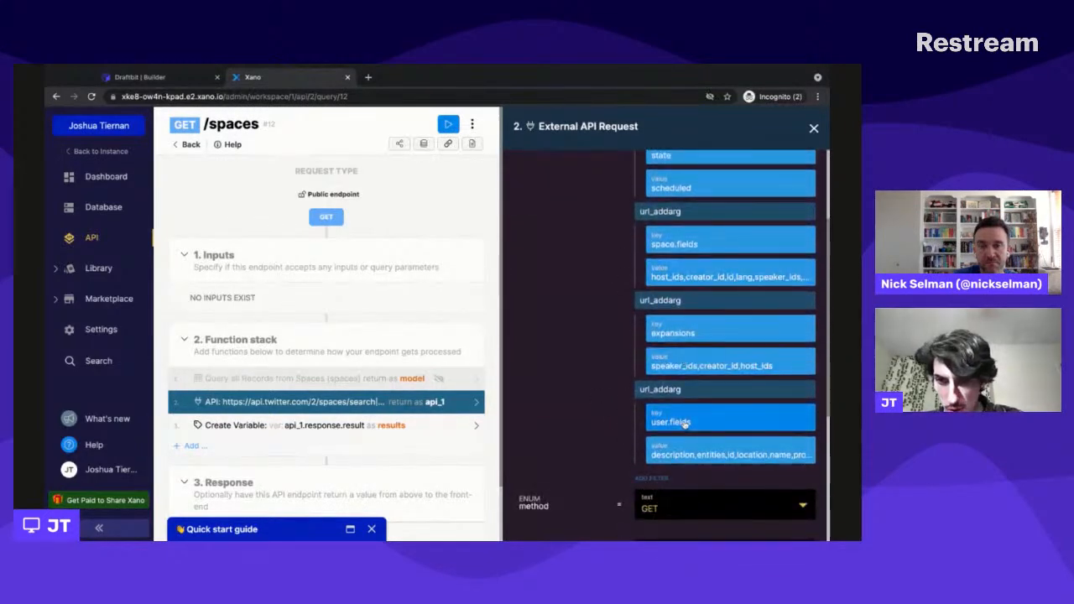
- Inspect the url_addarg filter for user.fields, close it unchanged and recheck the request's other URL parameters
left_click(712, 421)
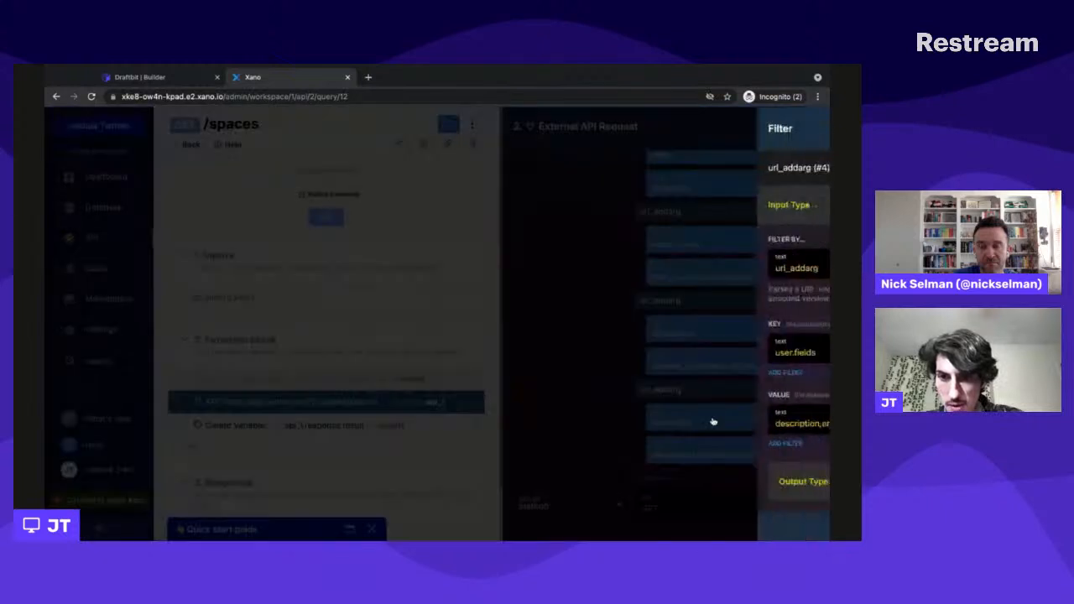
left_click(541, 263)
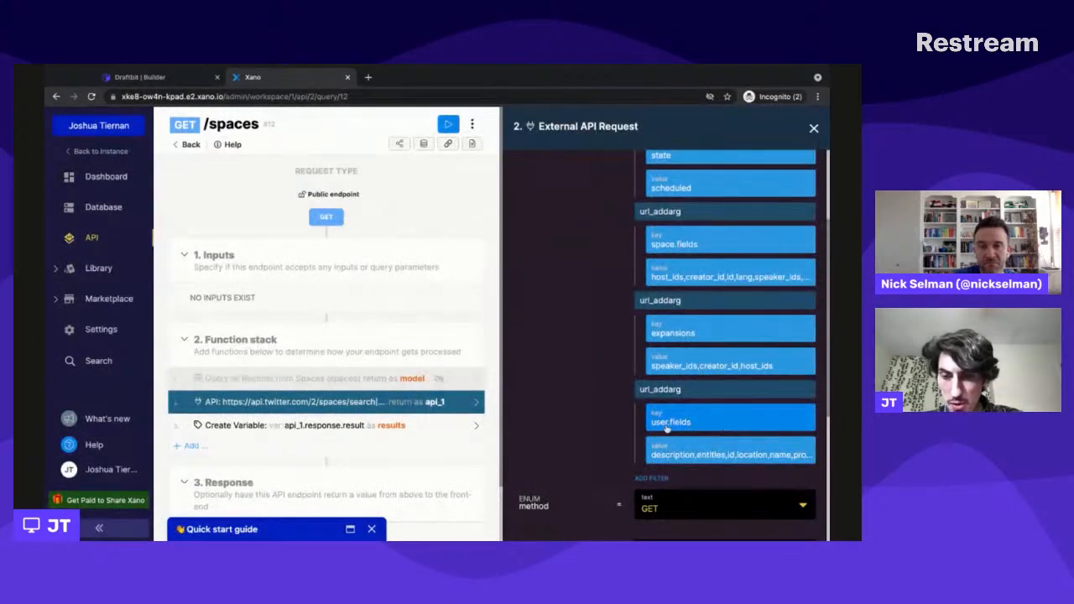
scroll(663, 403, "up", 4)
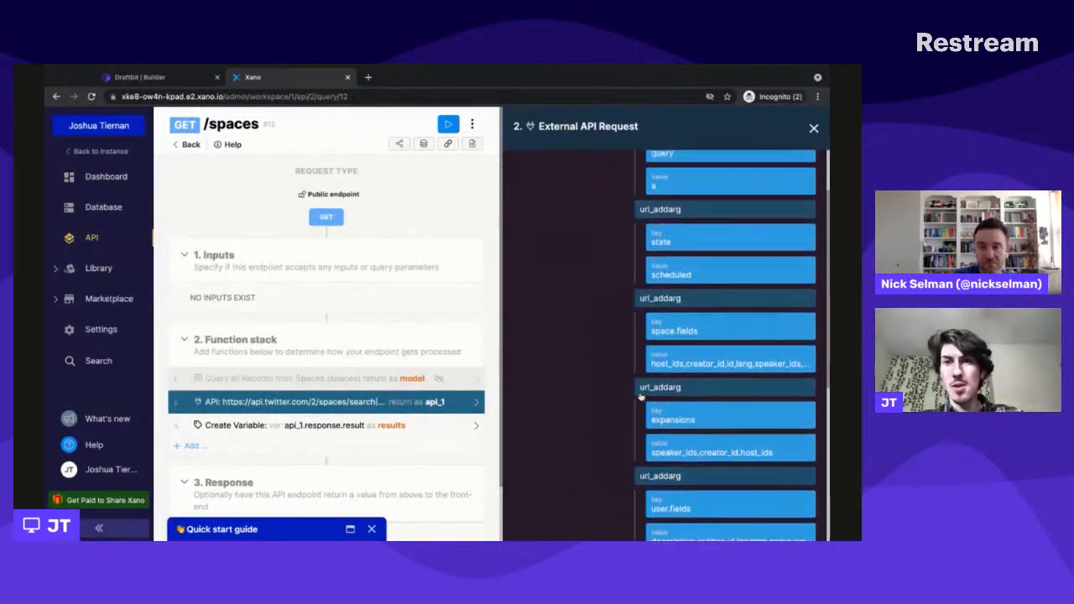
scroll(601, 331, "down", 3)
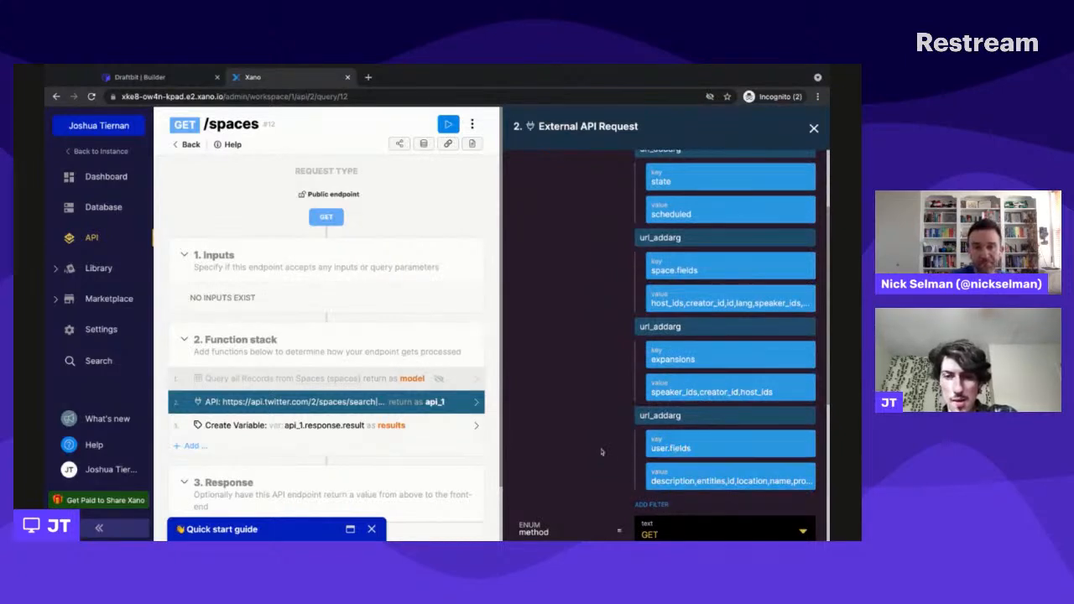
- Switch to Draftbit, select the "Hosted by {{Host}}" text and check the list item fields offered for its Host variable
scroll(601, 451, "down", 1)
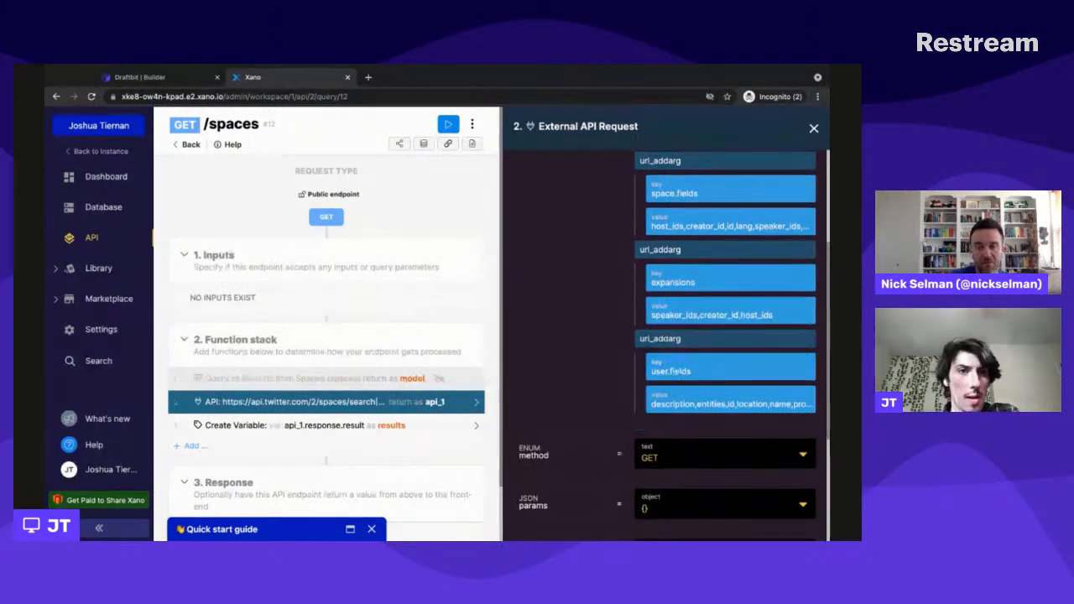
key("ctrl+shift+Tab")
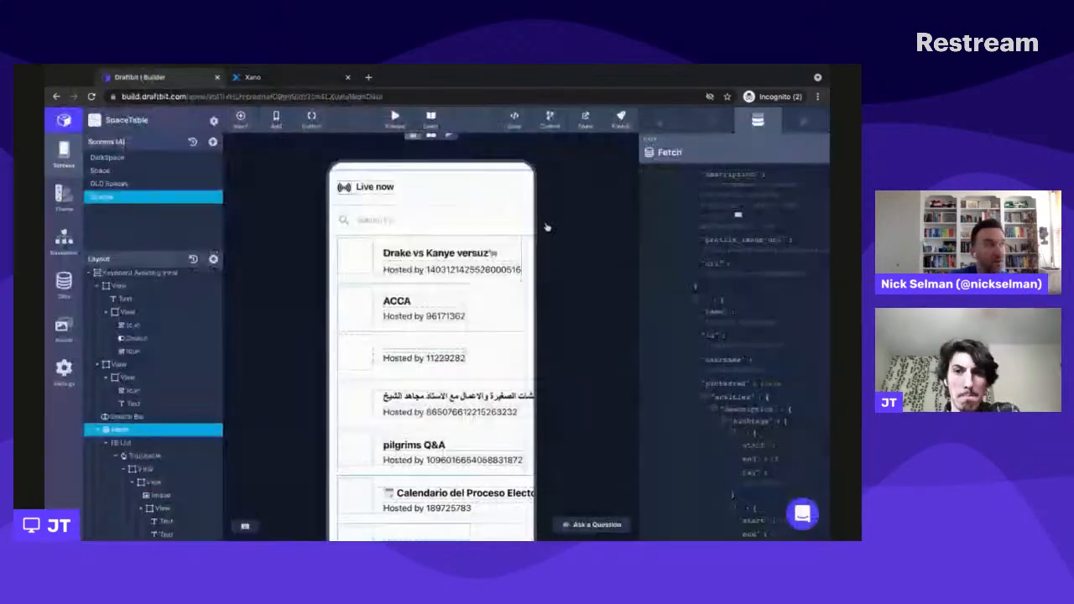
left_click(440, 269)
left_click(765, 308)
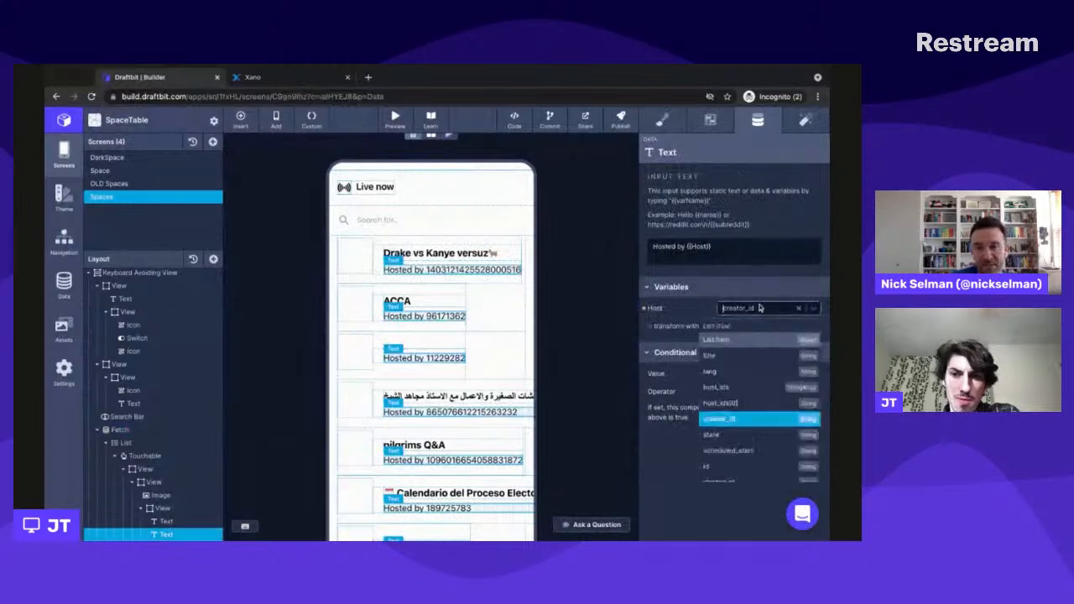
scroll(765, 382, "up", 2)
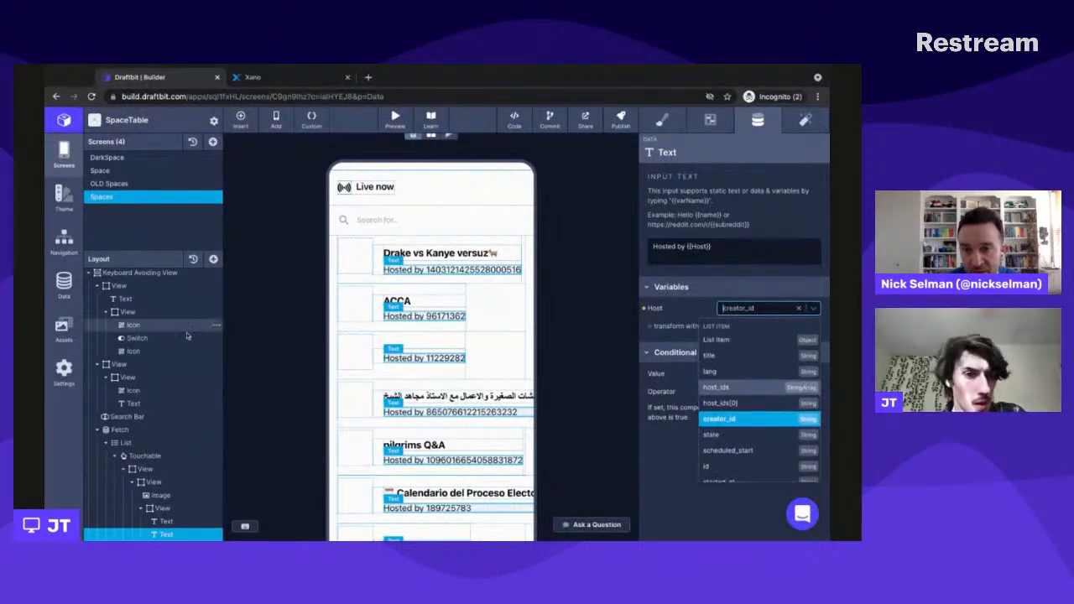
- Read the result data entries in the outer Fetch's JSON preview, including host_ids, title and creator_id
left_click(139, 431)
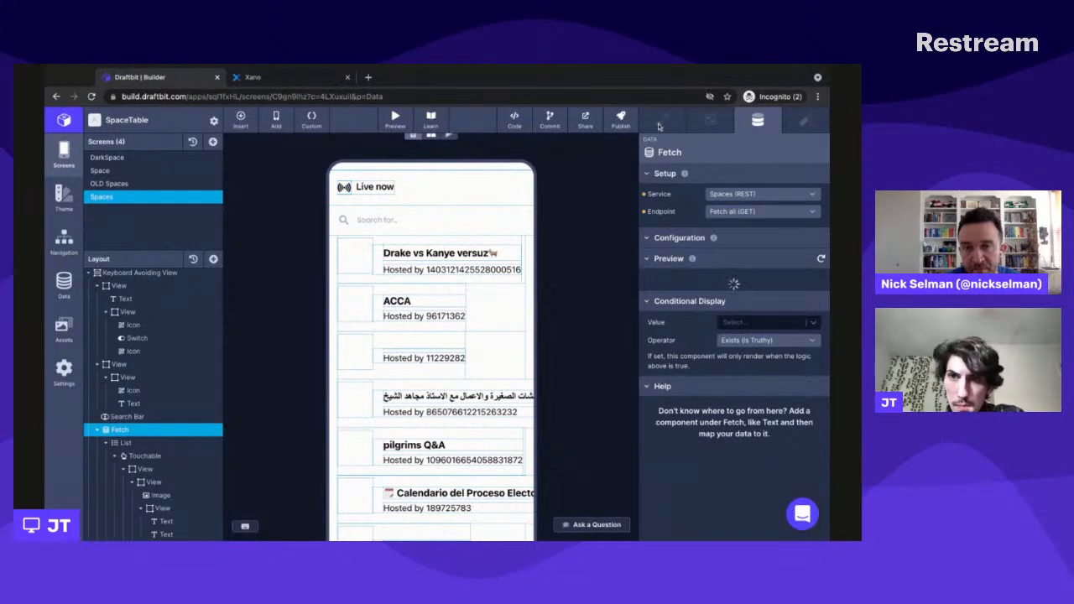
scroll(753, 421, "down", 5)
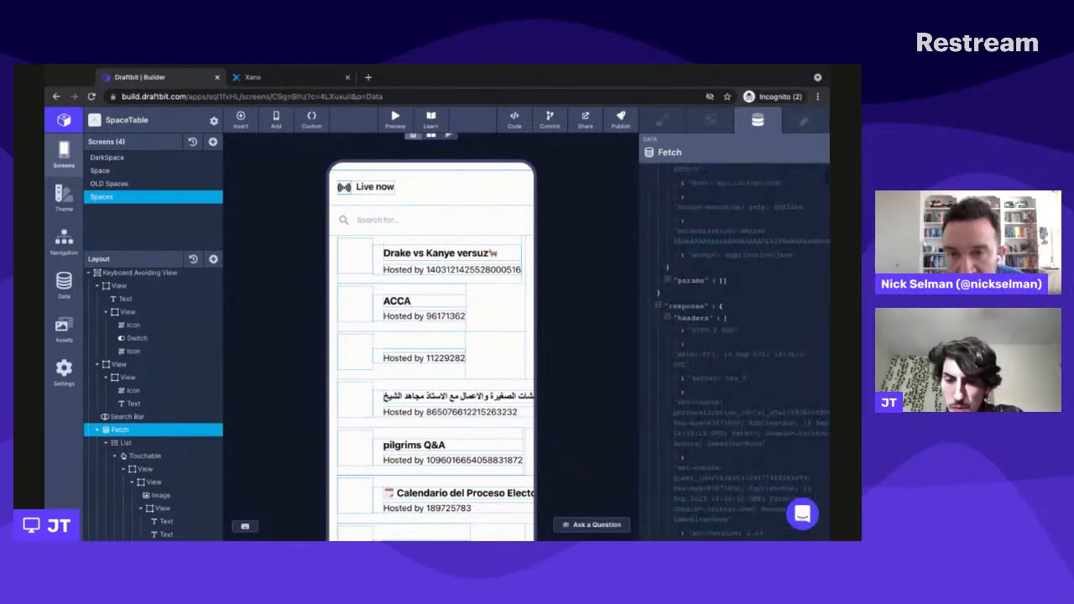
scroll(734, 353, "down", 3)
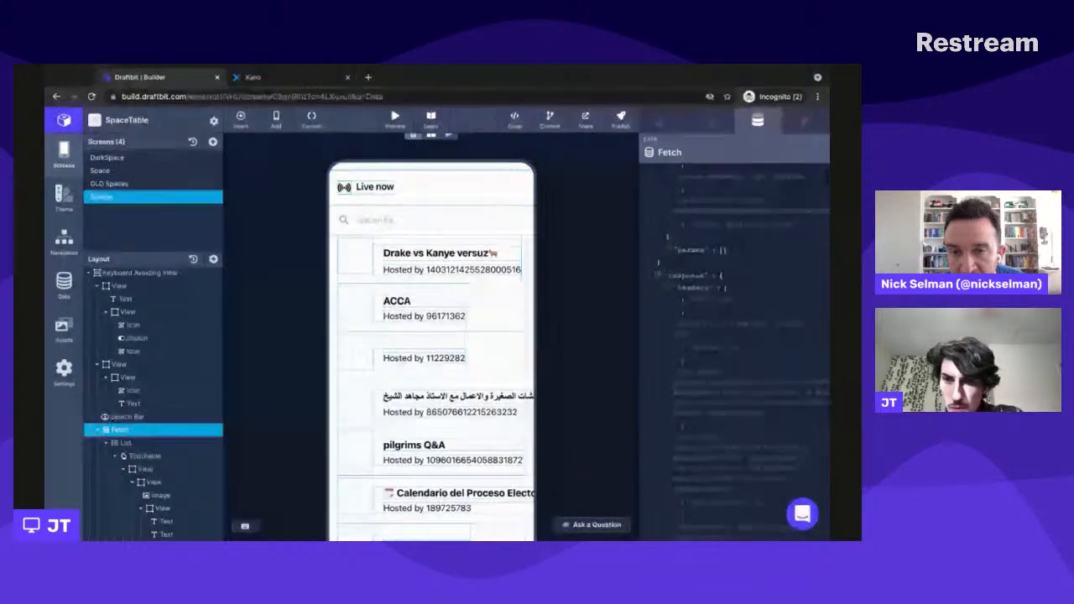
scroll(787, 282, "down", 5)
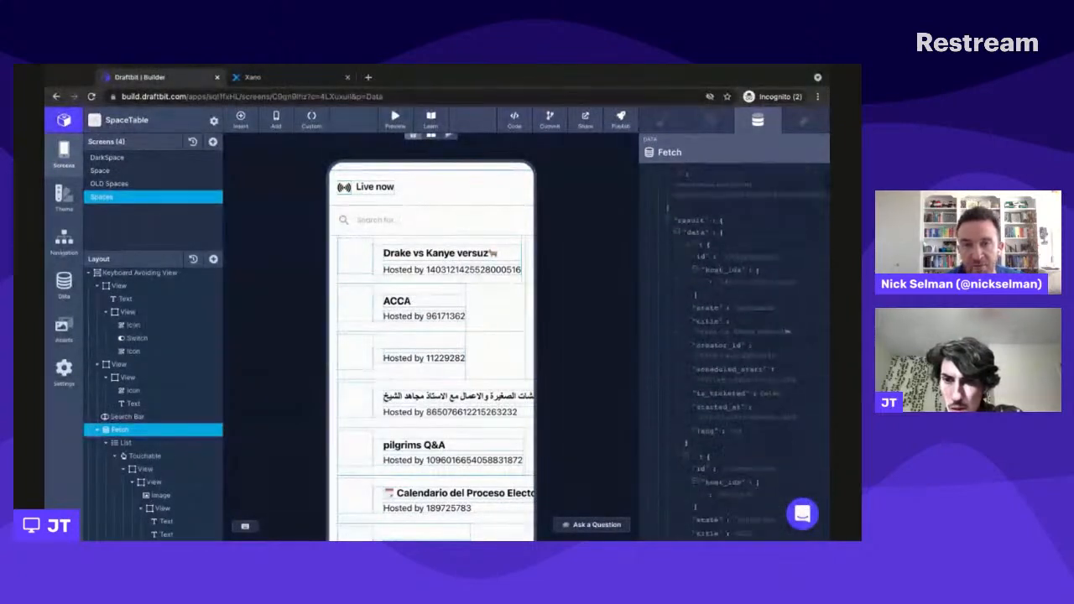
scroll(755, 401, "up", 1)
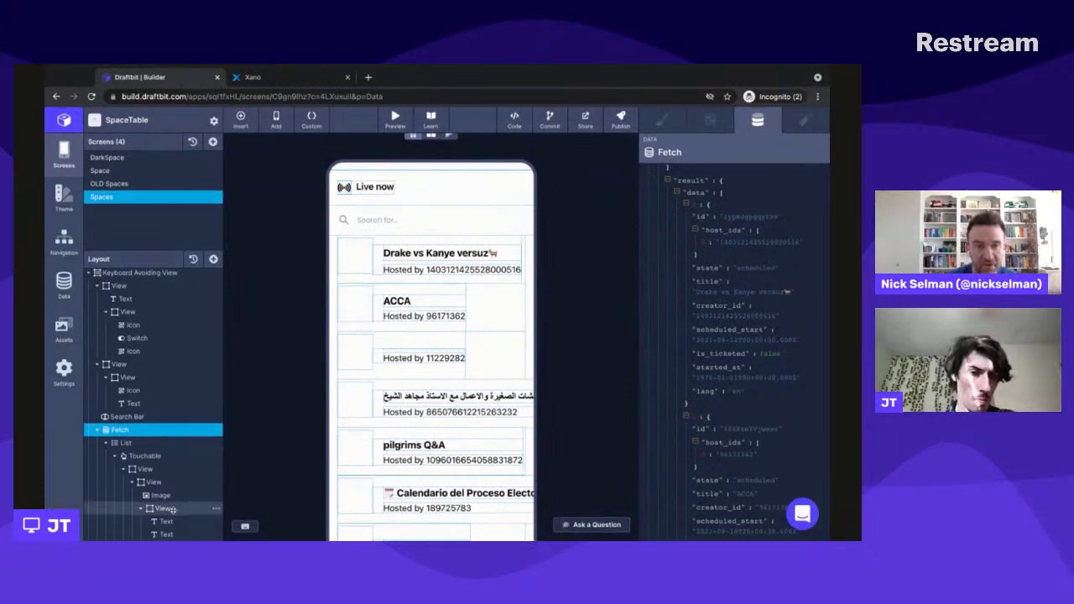
- Examine all field options offered for the "Hosted by" text's Host variable, including response.result.includes.users, and leave the variable unchanged
left_click(164, 534)
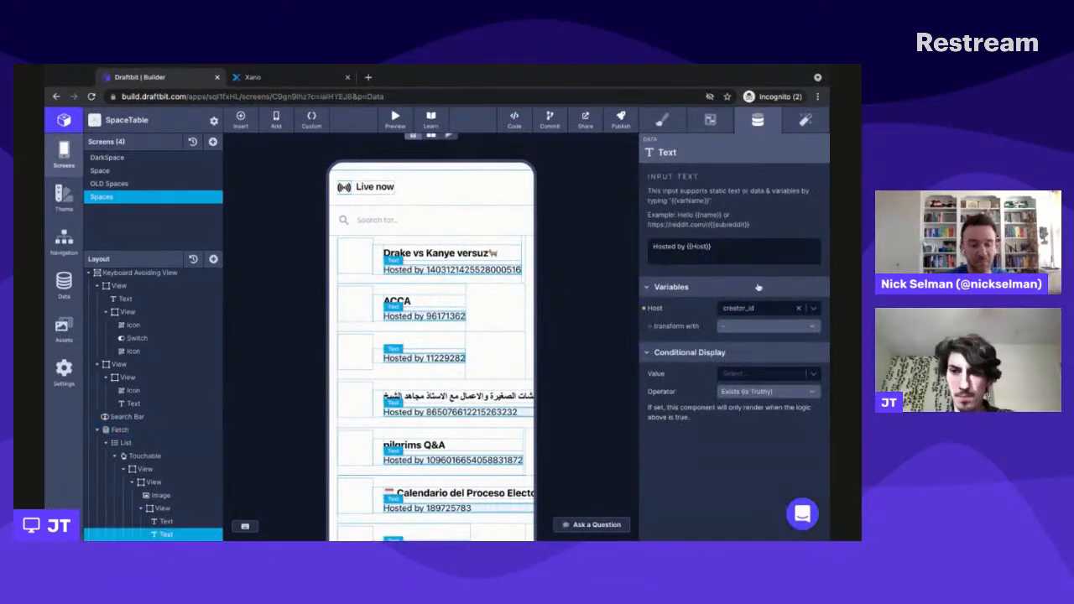
left_click(740, 307)
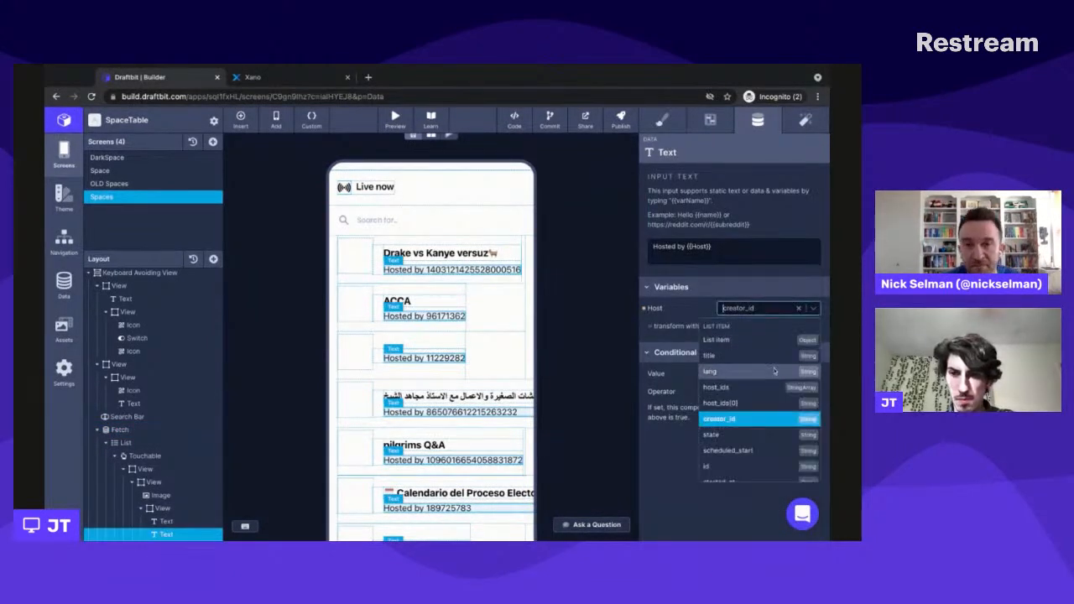
scroll(774, 371, "down", 3)
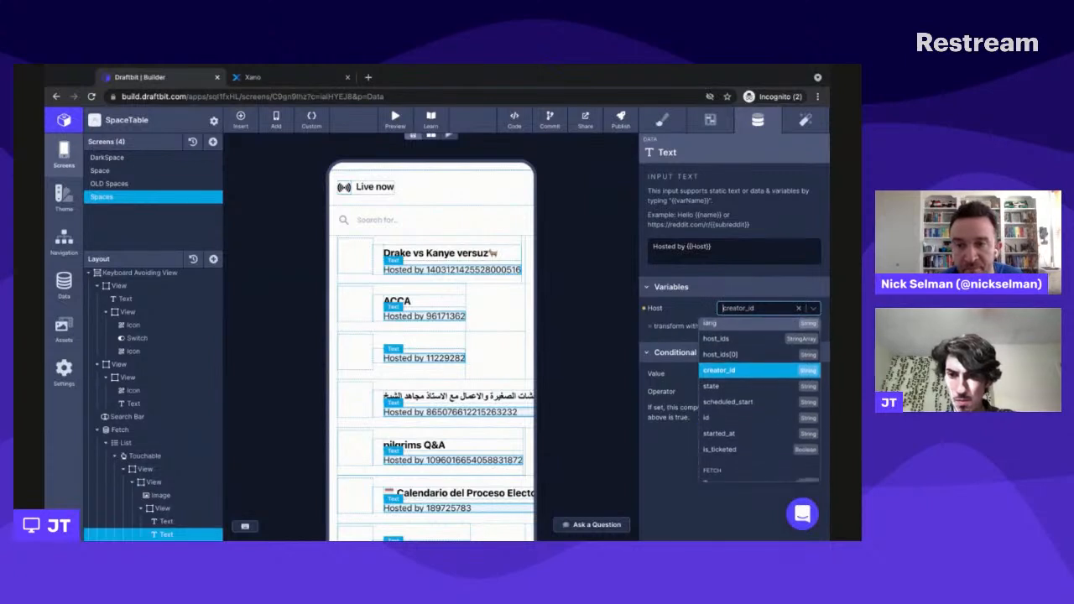
scroll(759, 394, "down", 3)
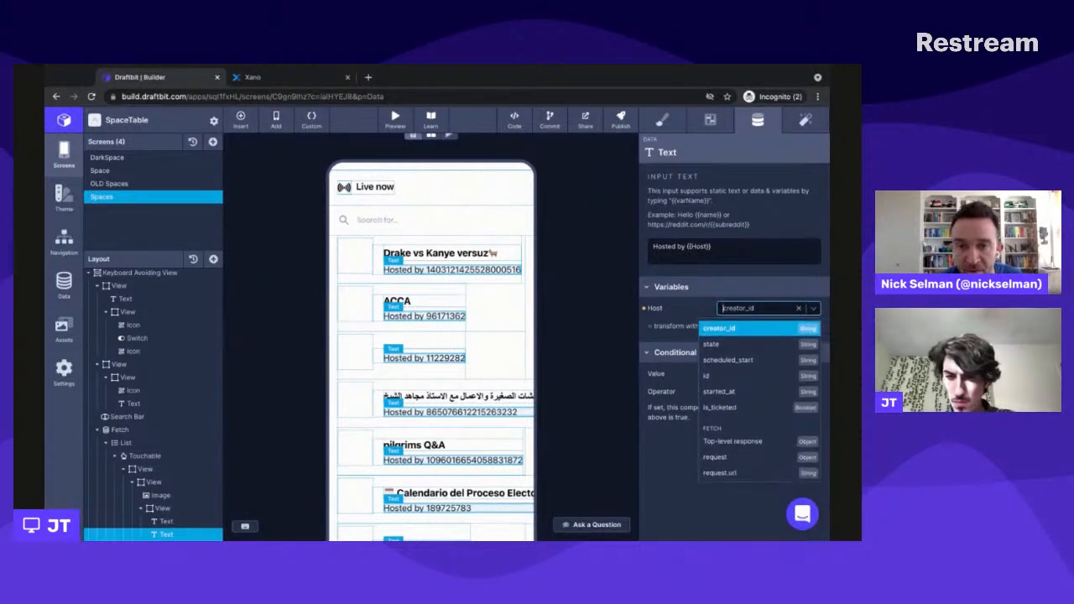
scroll(759, 402, "down", 3)
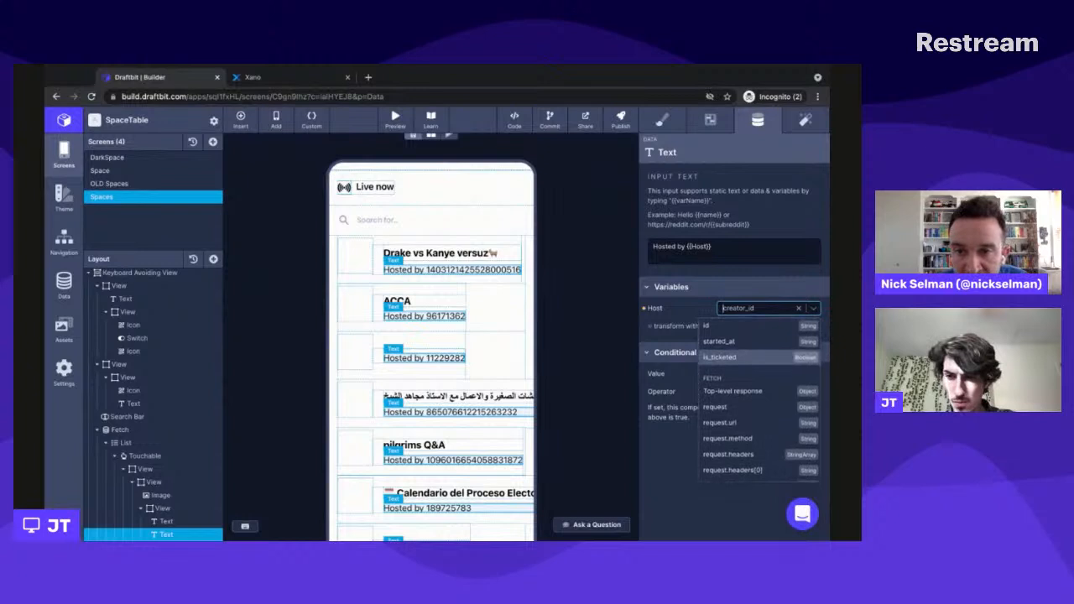
scroll(759, 398, "down", 5)
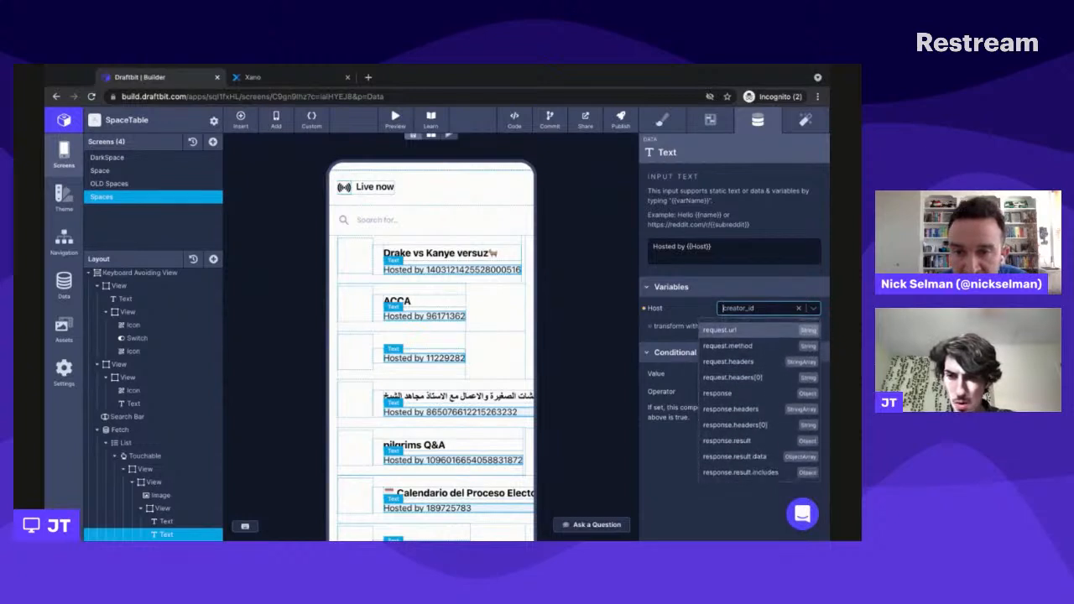
scroll(760, 398, "down", 2)
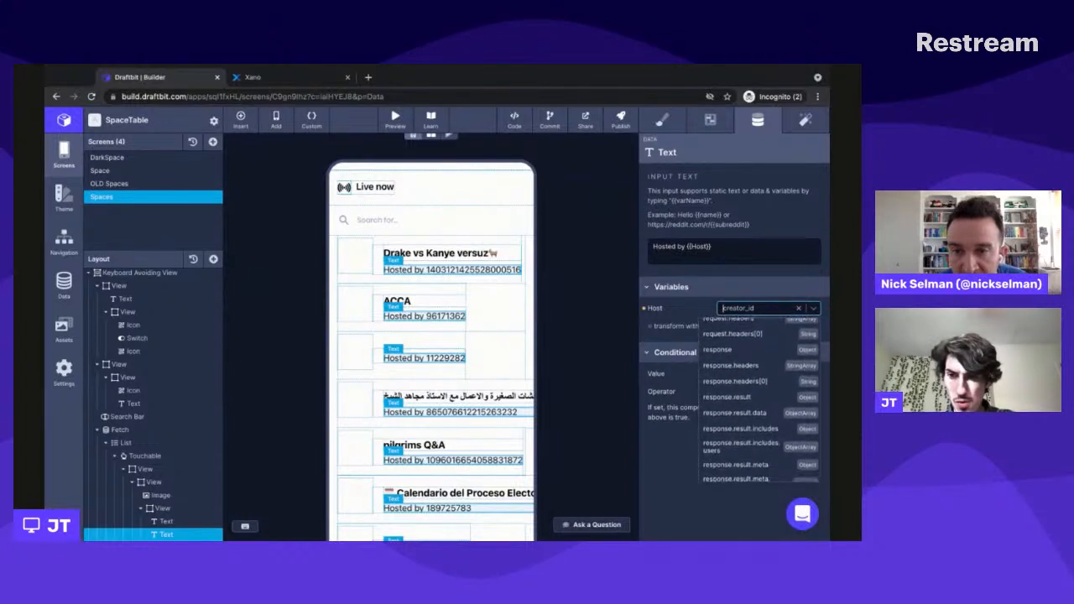
scroll(759, 399, "down", 2)
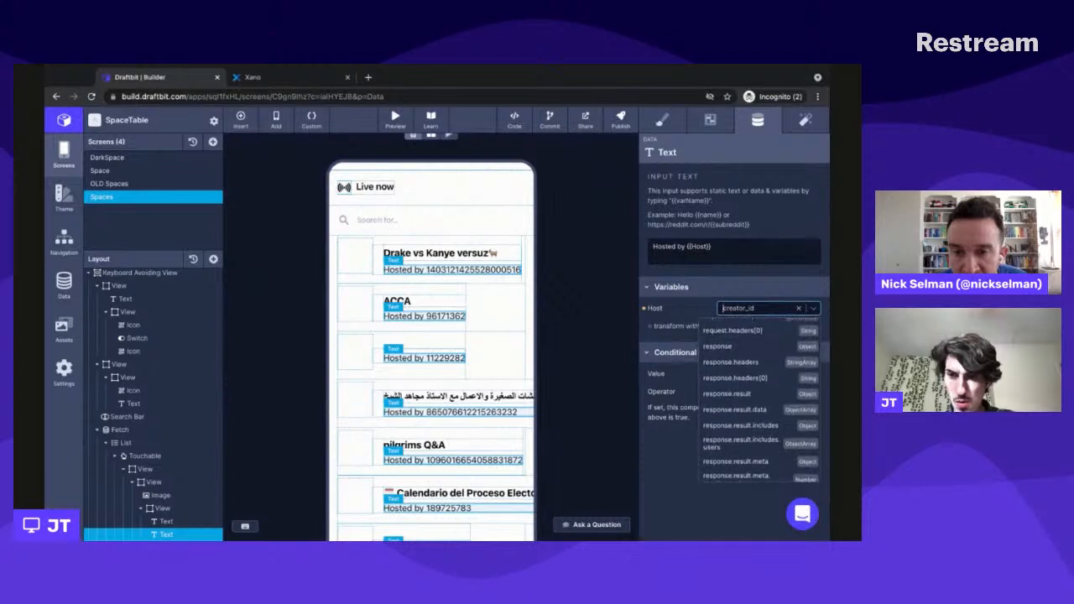
scroll(760, 399, "down", 4)
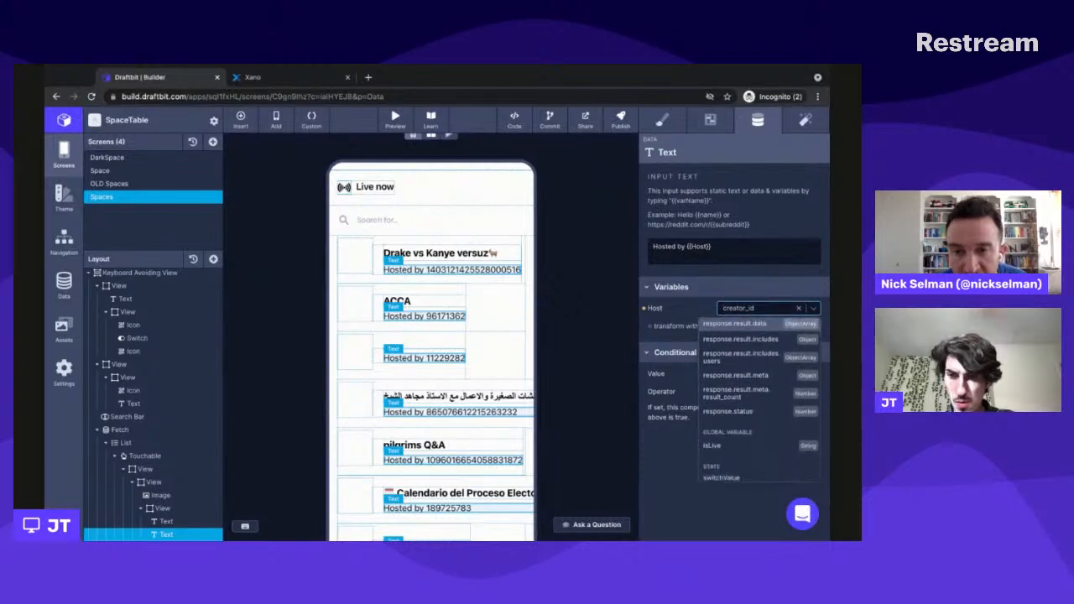
scroll(760, 395, "up", 2)
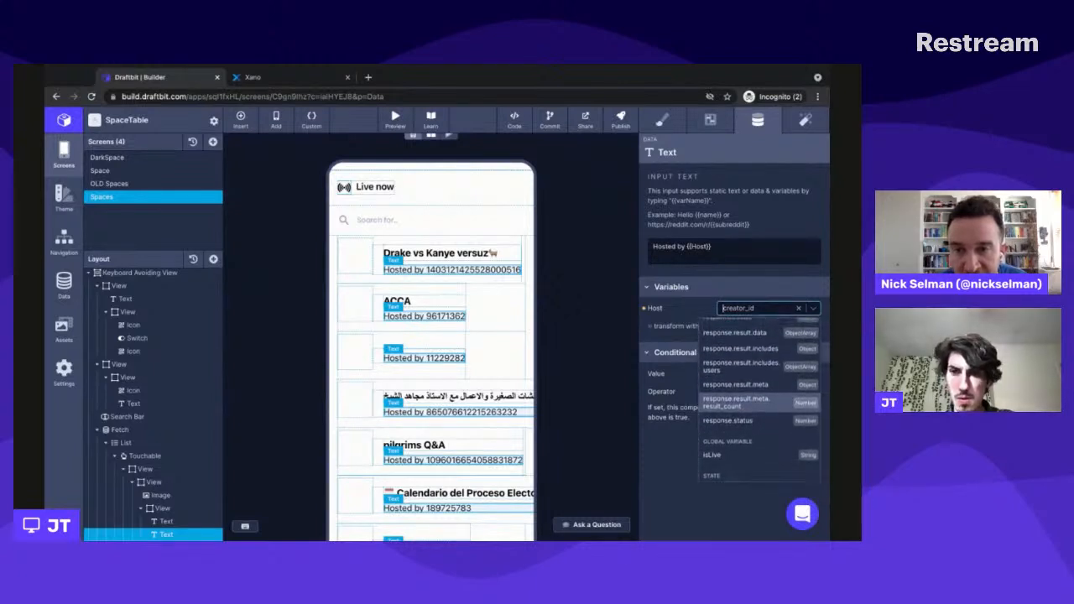
left_click(678, 319)
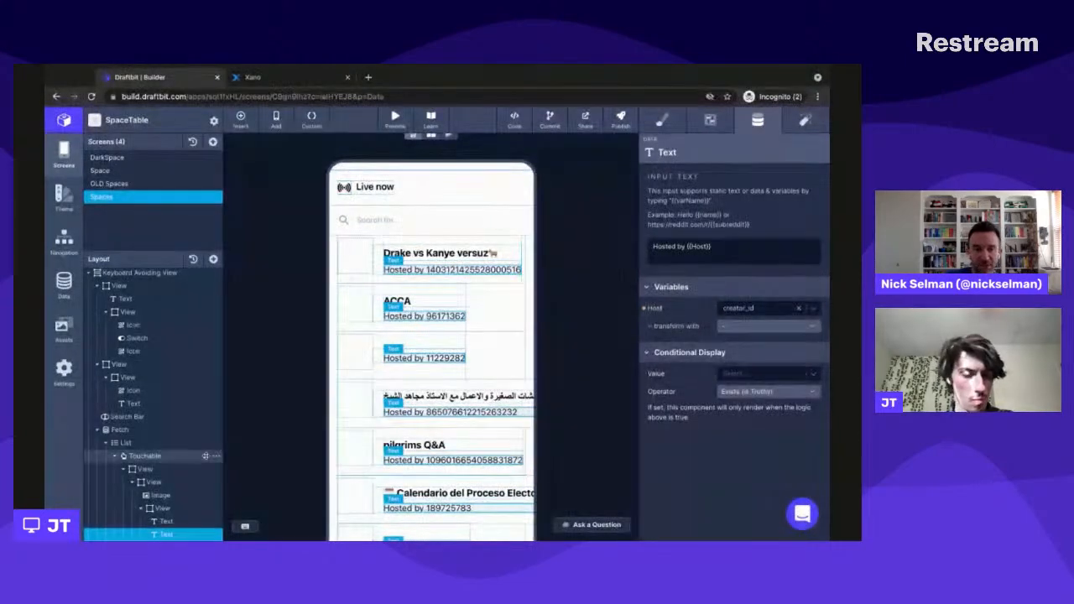
- Add a Fetch component to the View that holds the title and "Hosted by" texts, and nest both texts inside it
left_click(167, 509)
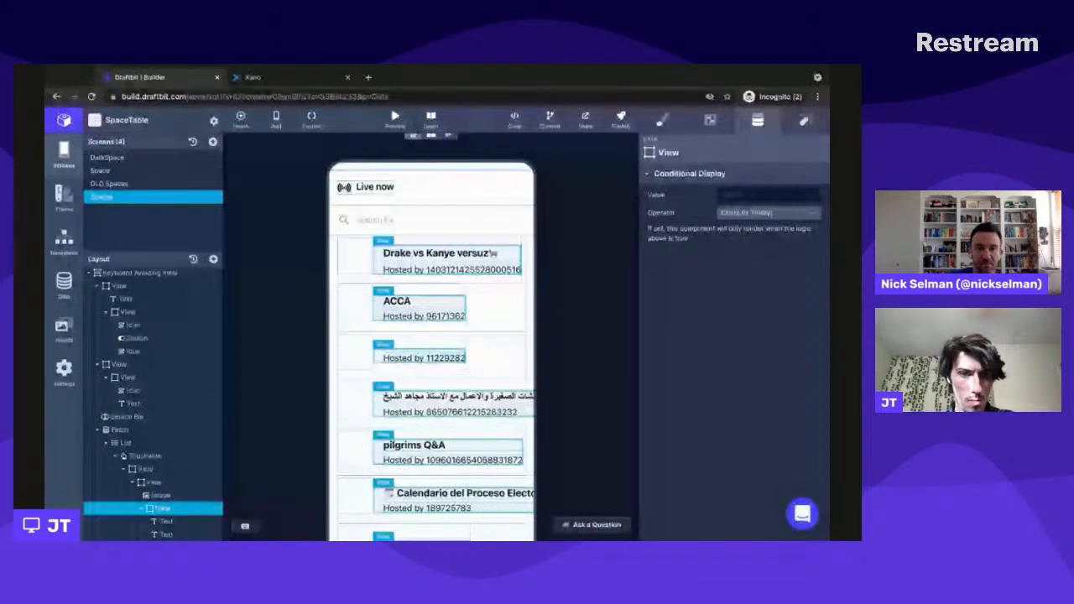
left_click(243, 121)
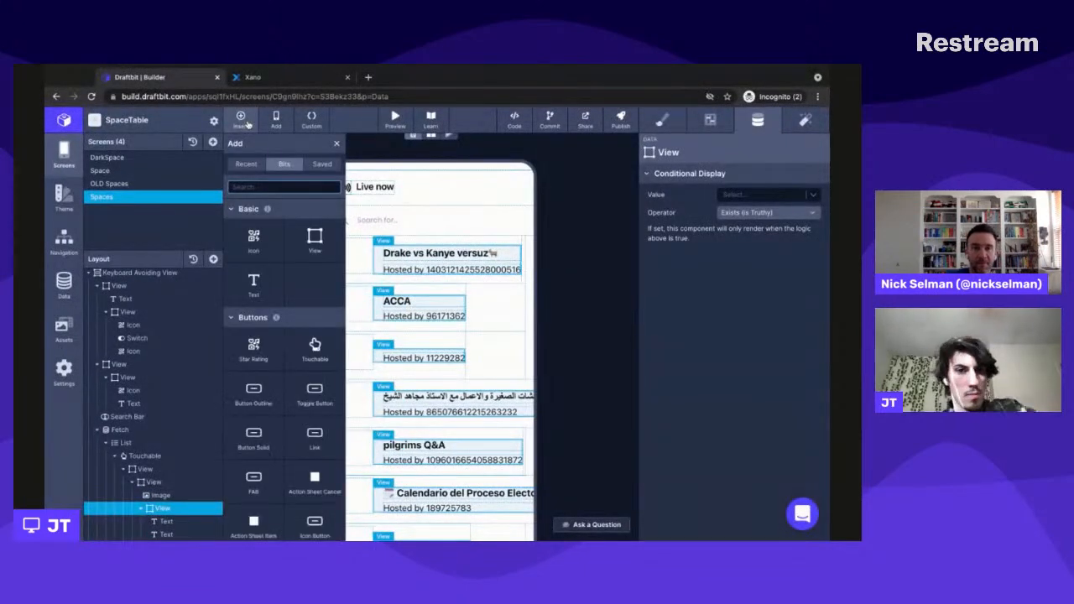
type("fet")
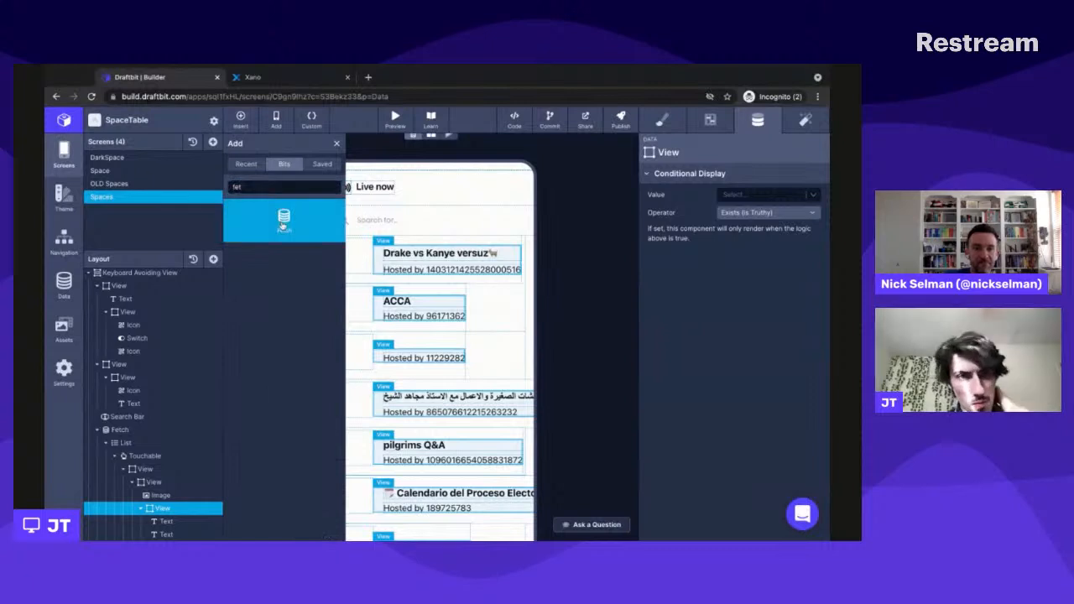
left_click(283, 226)
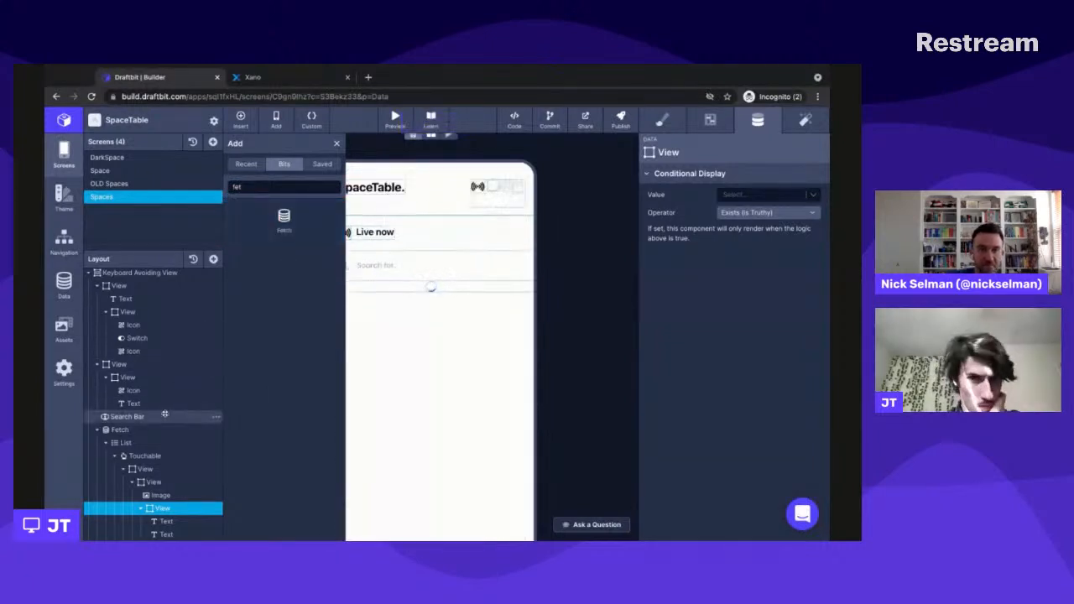
scroll(163, 502, "down", 1)
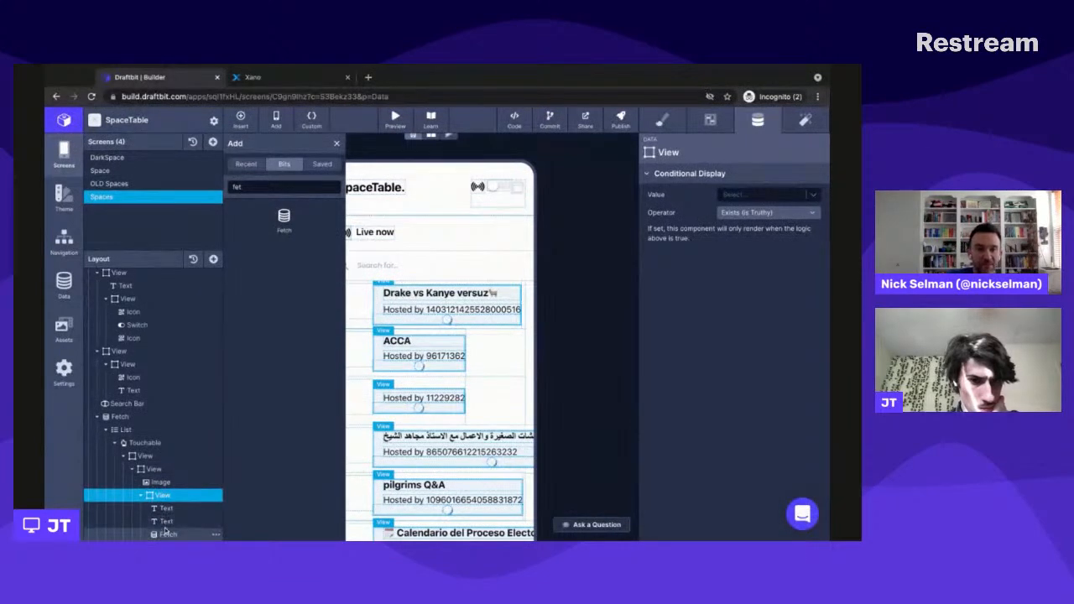
mouse_move(166, 532)
left_mouse_down()
mouse_move(166, 508)
mouse_move(166, 520)
left_mouse_up()
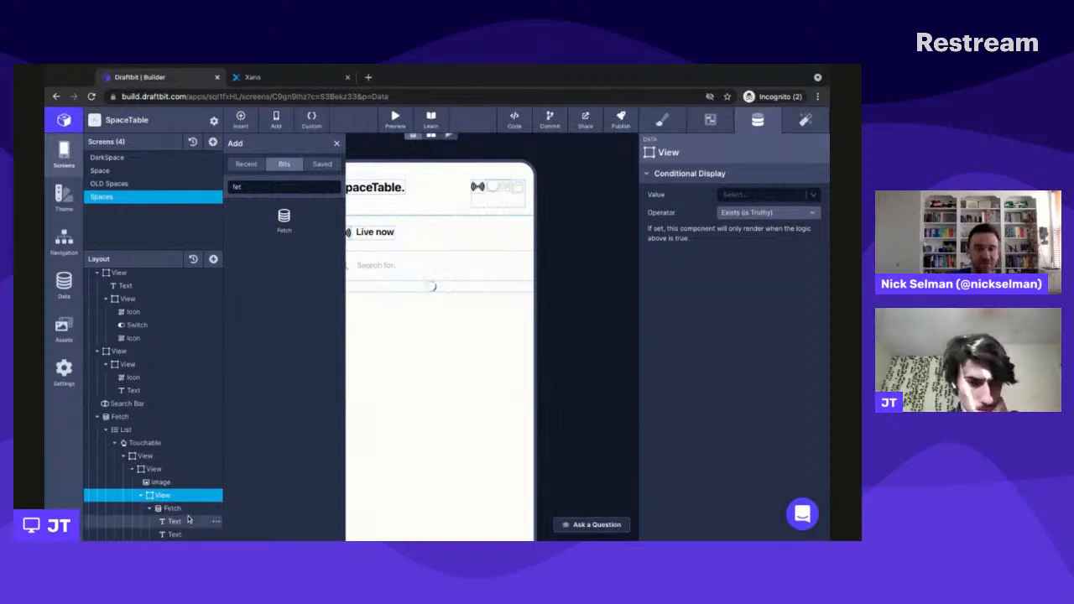
left_click(176, 508)
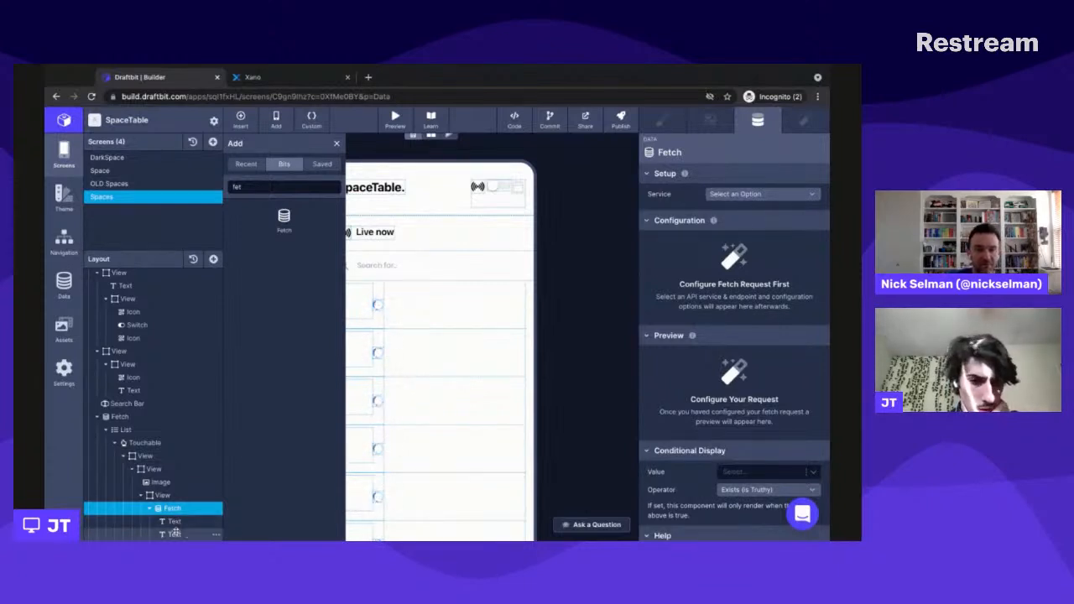
left_click_drag(172, 521, 173, 501)
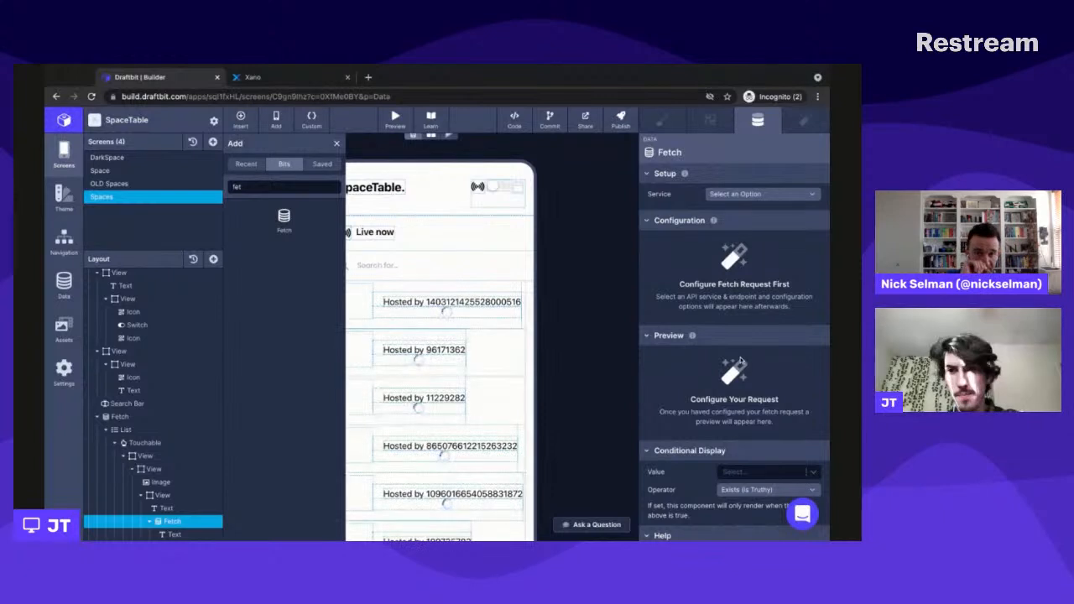
left_click(175, 534)
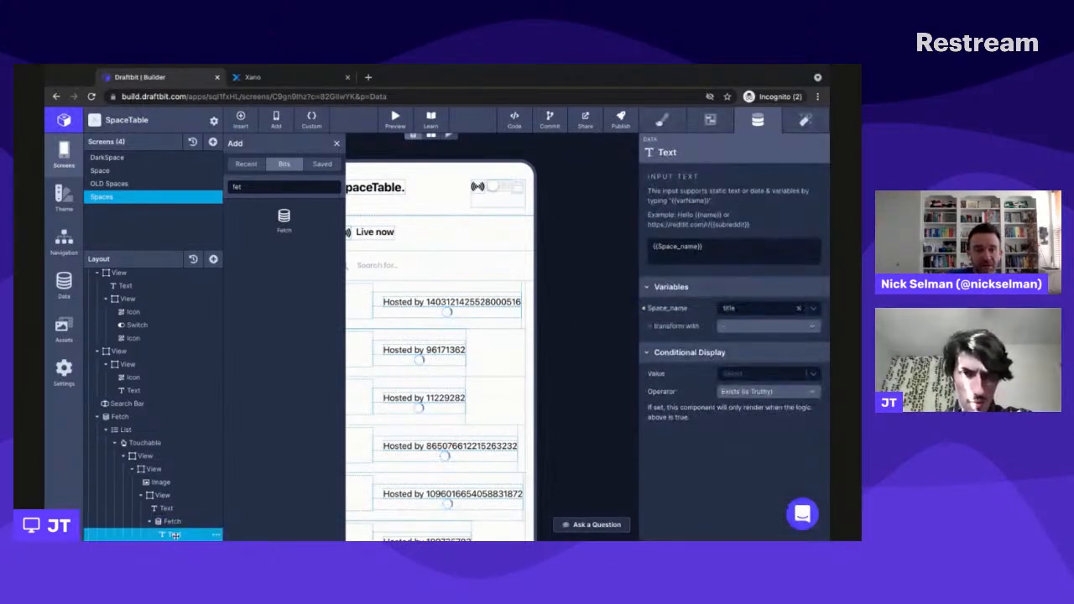
scroll(414, 422, "down", 1)
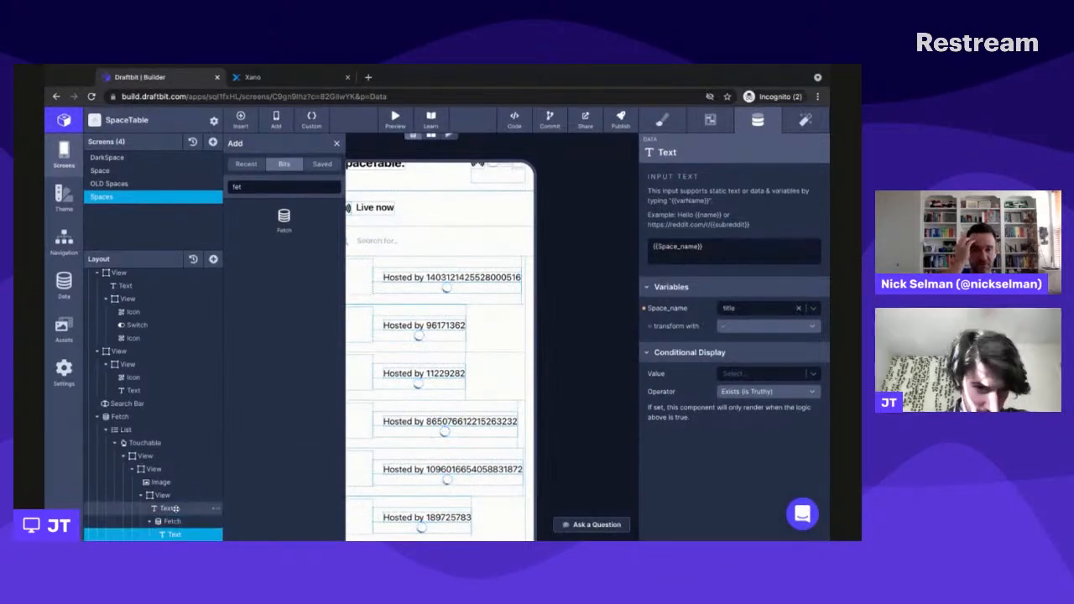
left_click_drag(175, 508, 175, 536)
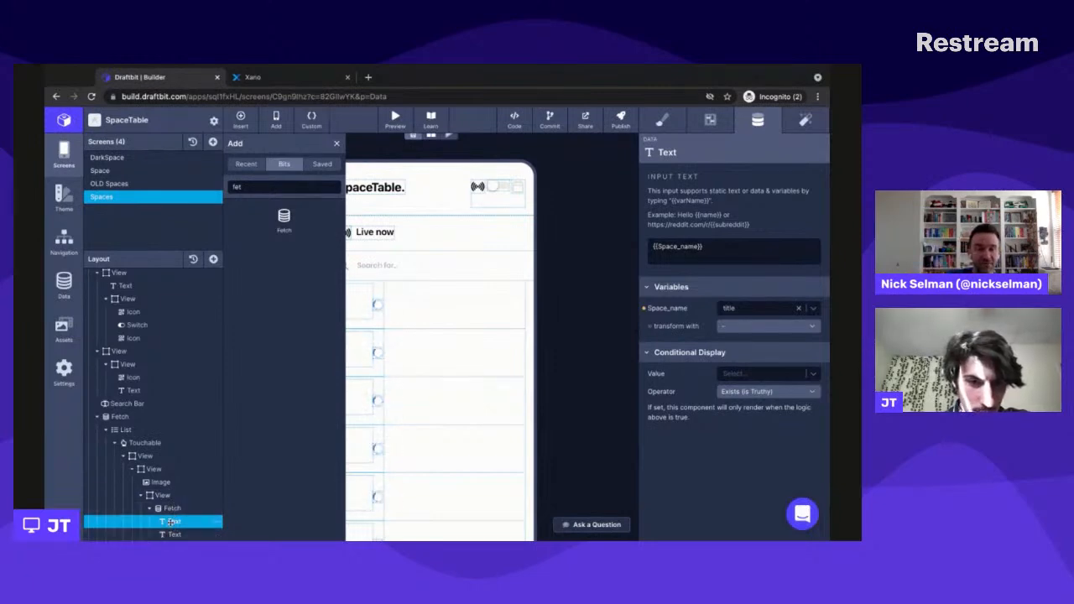
- Move the title text out of the inner Fetch, keeping "Hosted by" inside, and check the services offered for that Fetch
left_click_drag(171, 523, 170, 520)
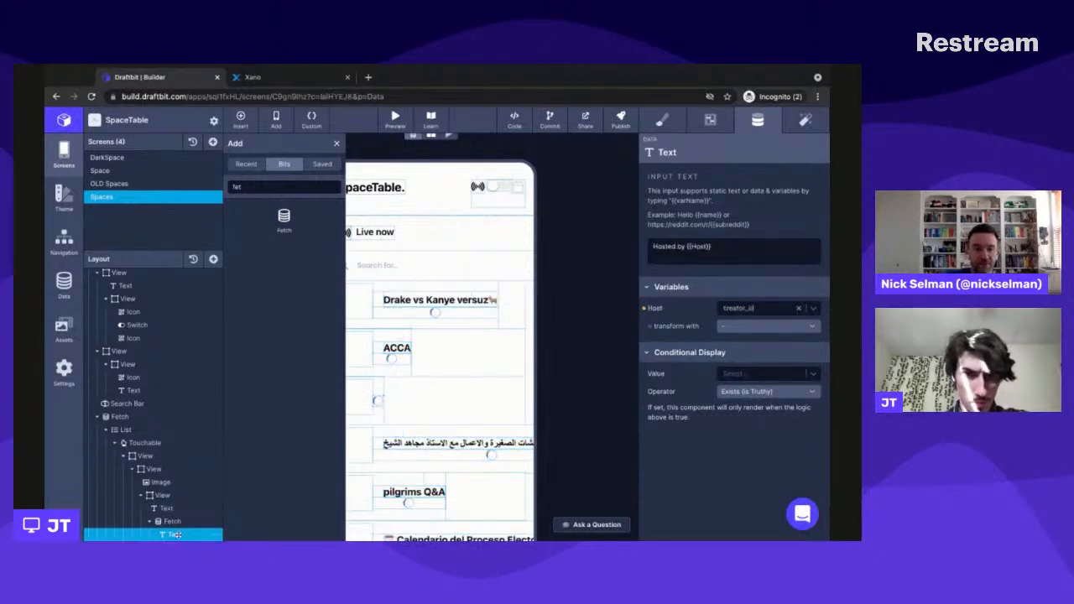
left_click(175, 535)
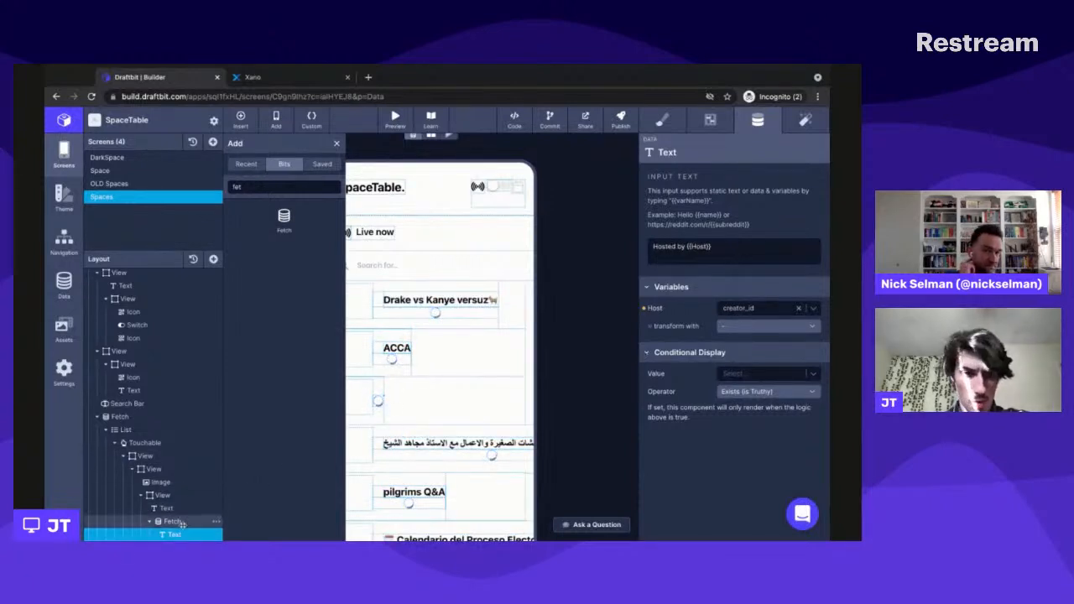
left_click(178, 521)
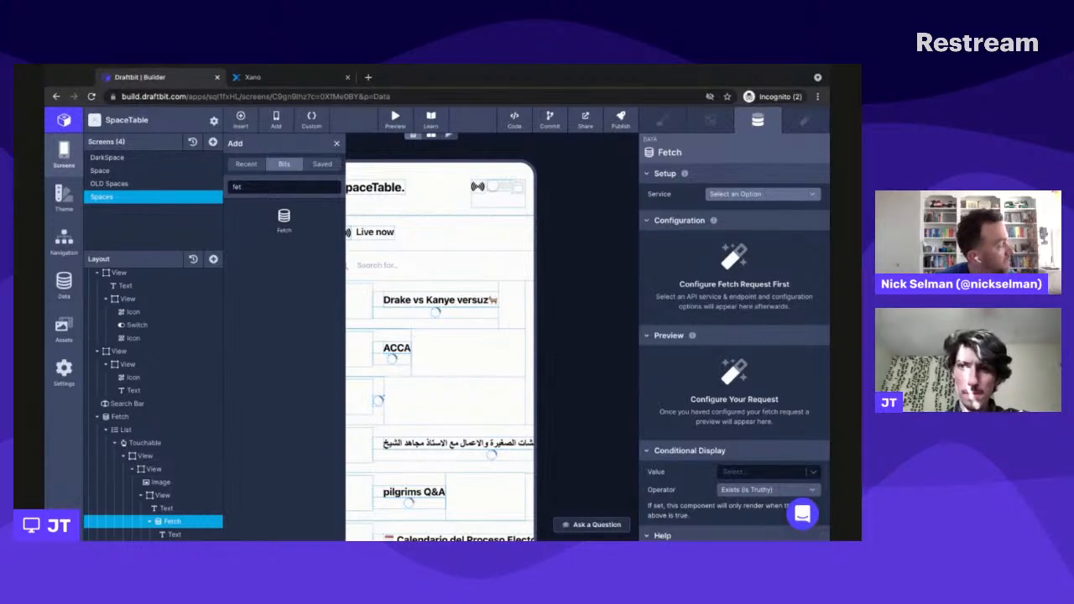
left_click(755, 194)
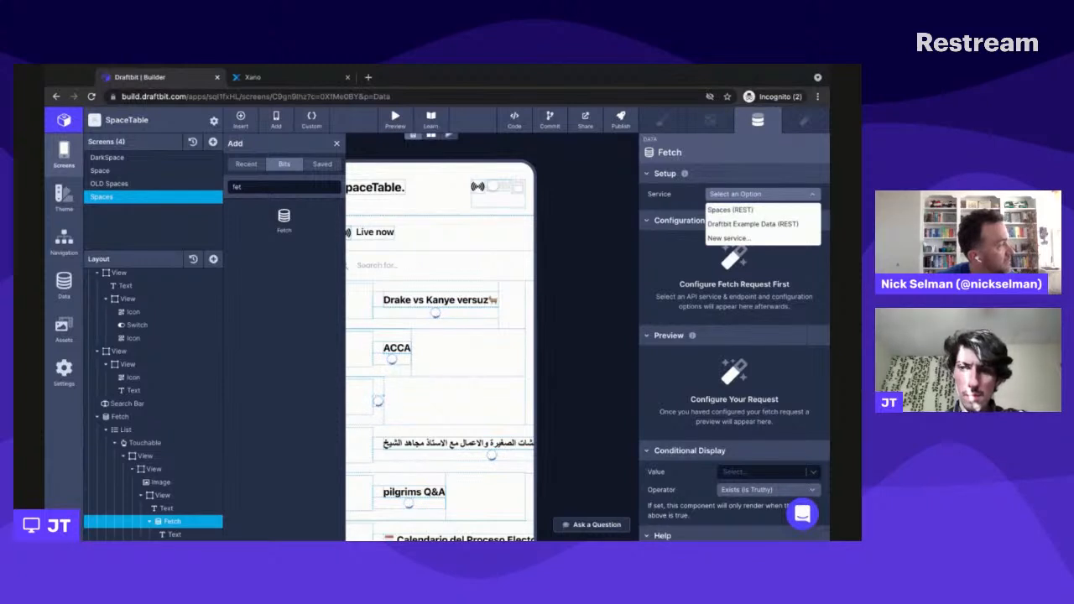
left_click(711, 181)
left_click(712, 181)
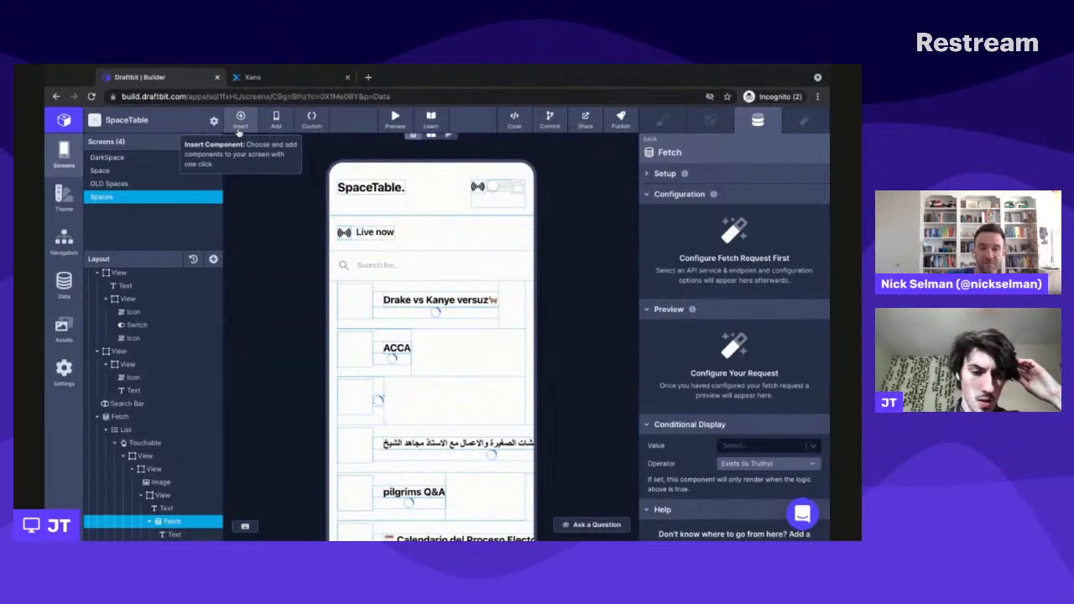
- Add a List component to the View that holds the title text and the inner Fetch
left_click(172, 495)
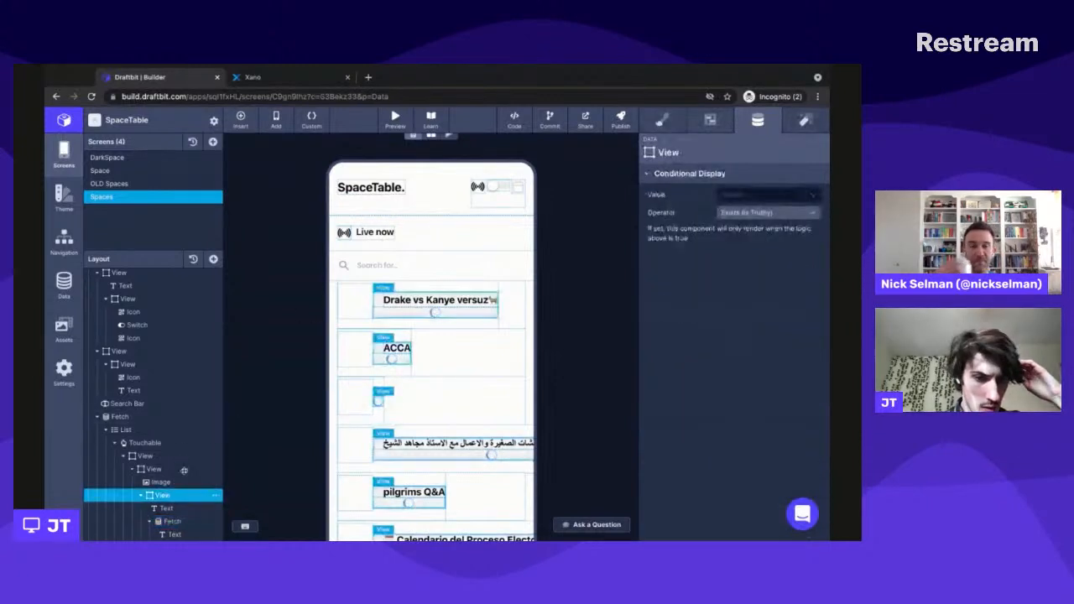
left_click(241, 120)
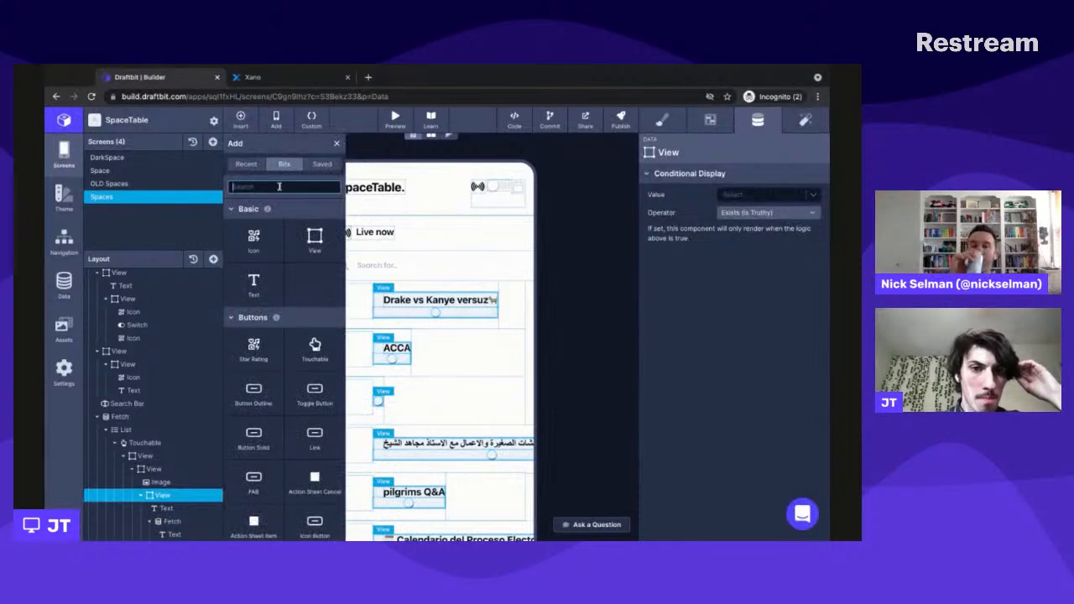
type("list")
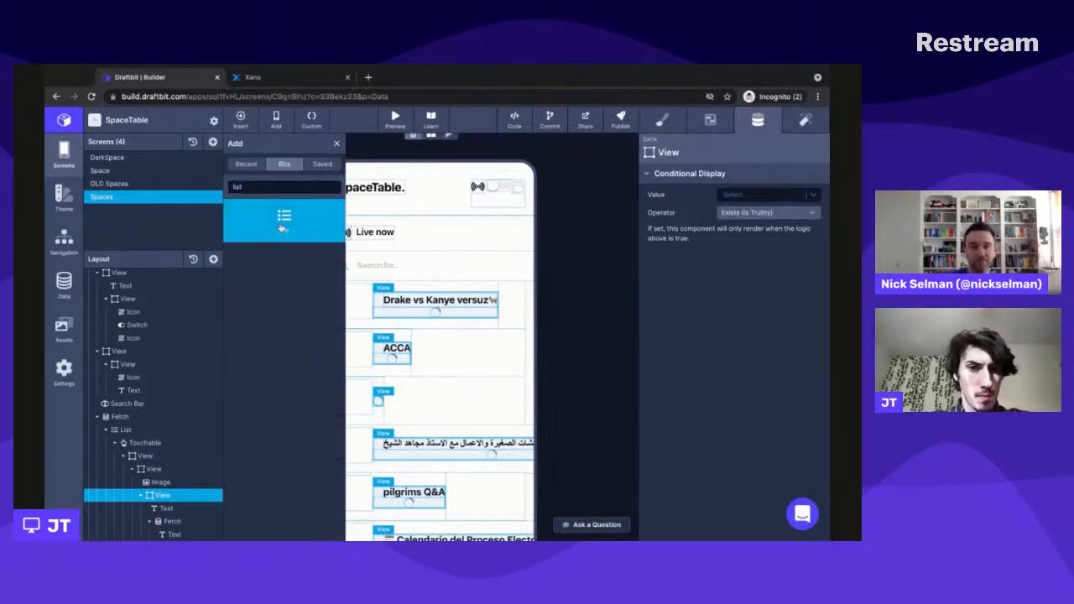
left_click(282, 228)
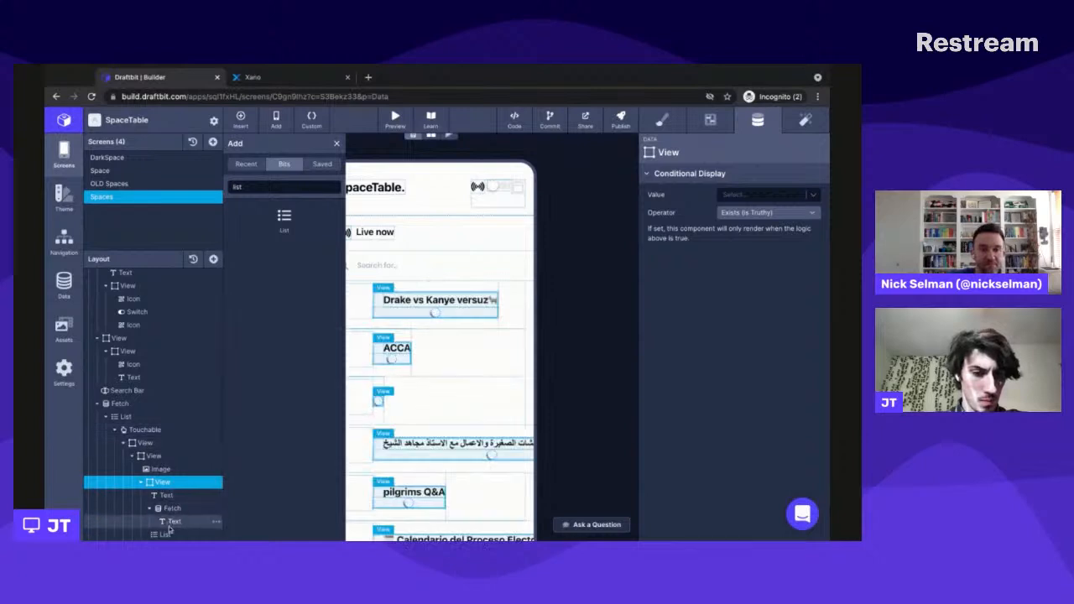
- Check the list item and Fetch fields offered as the new List's data source
left_click(167, 533)
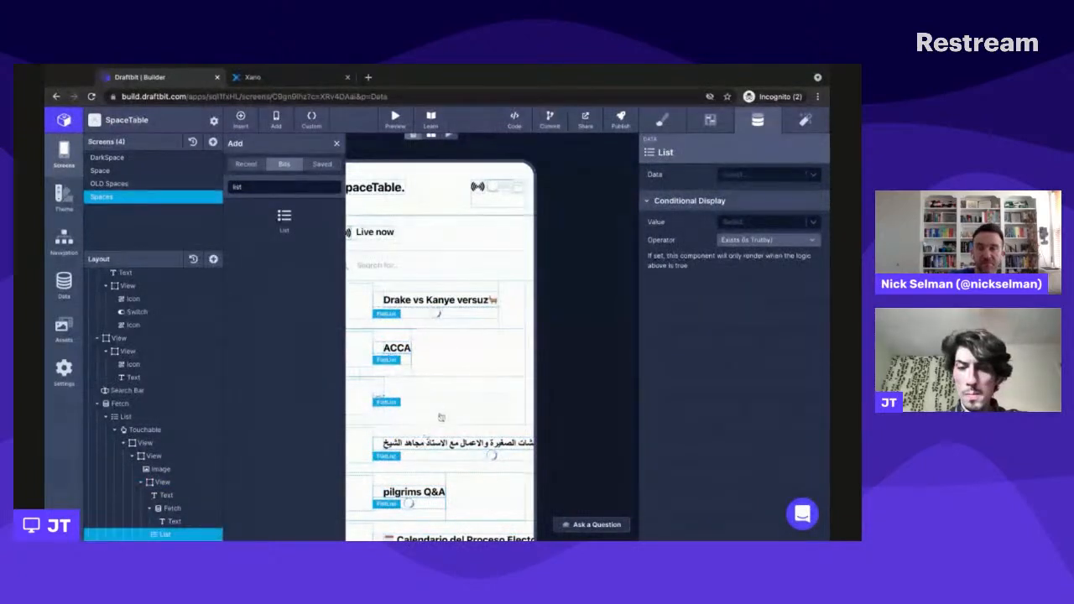
left_click(767, 174)
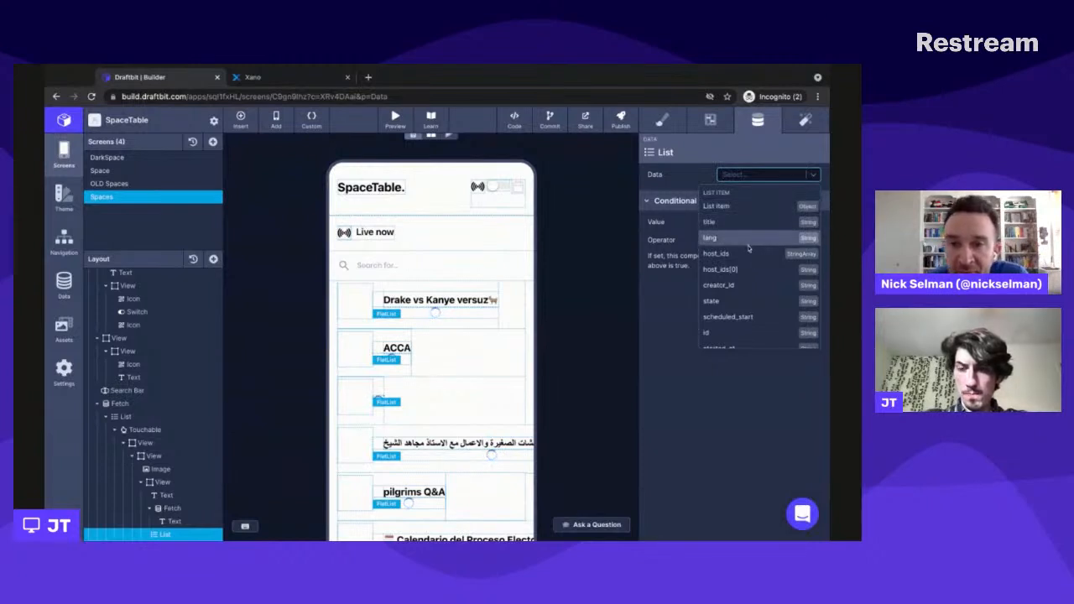
scroll(751, 239, "down", 1)
scroll(749, 248, "down", 1)
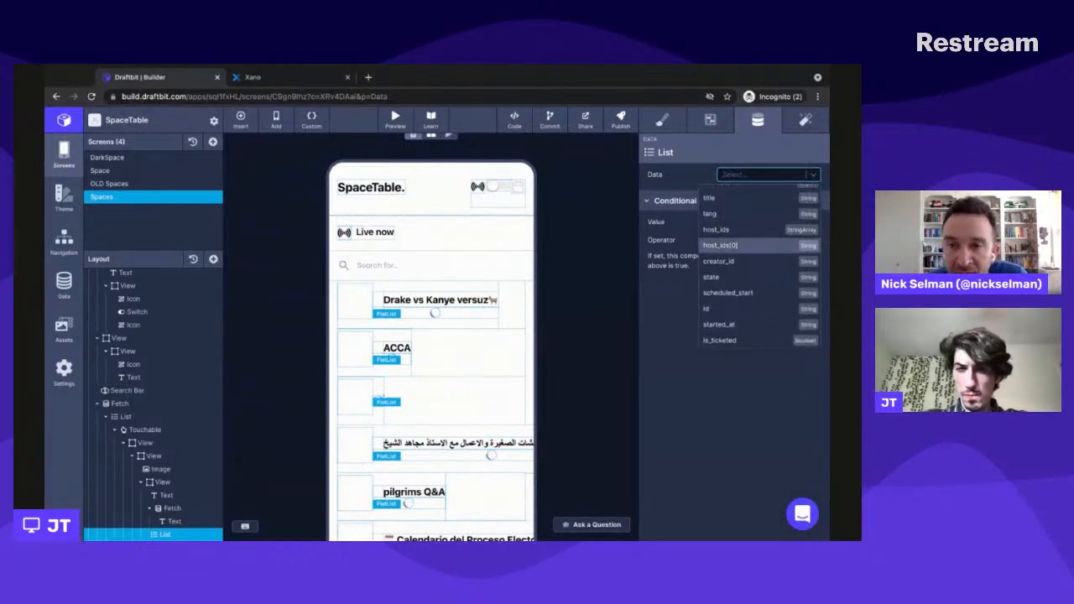
scroll(749, 248, "down", 5)
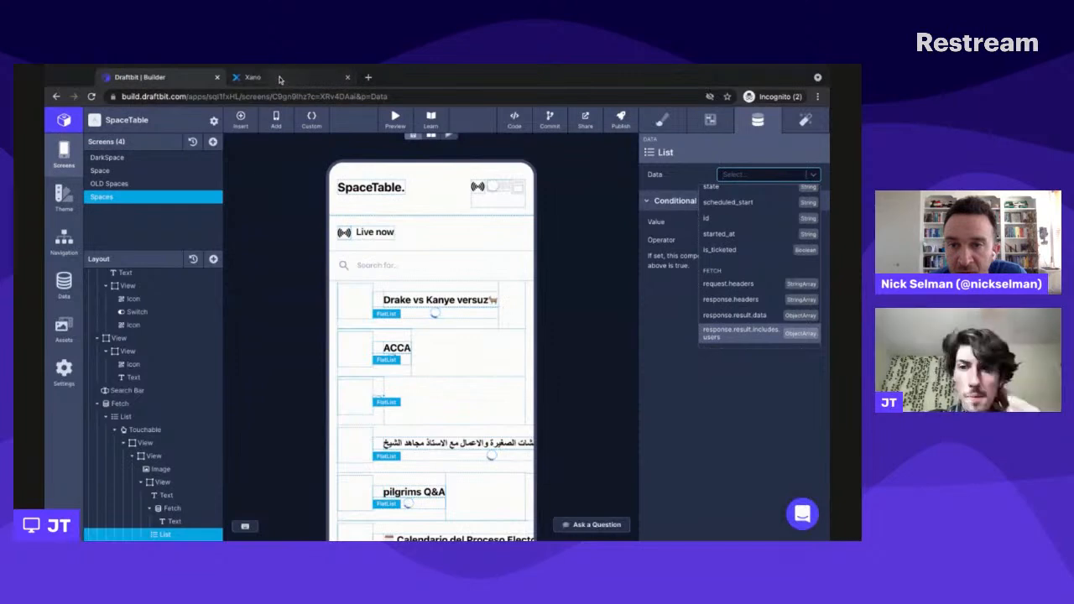
- Examine the outer Fetch's JSON preview, comparing the spaces' creator_id and host_ids entries with the user records under includes
left_click(130, 403)
left_click(126, 404)
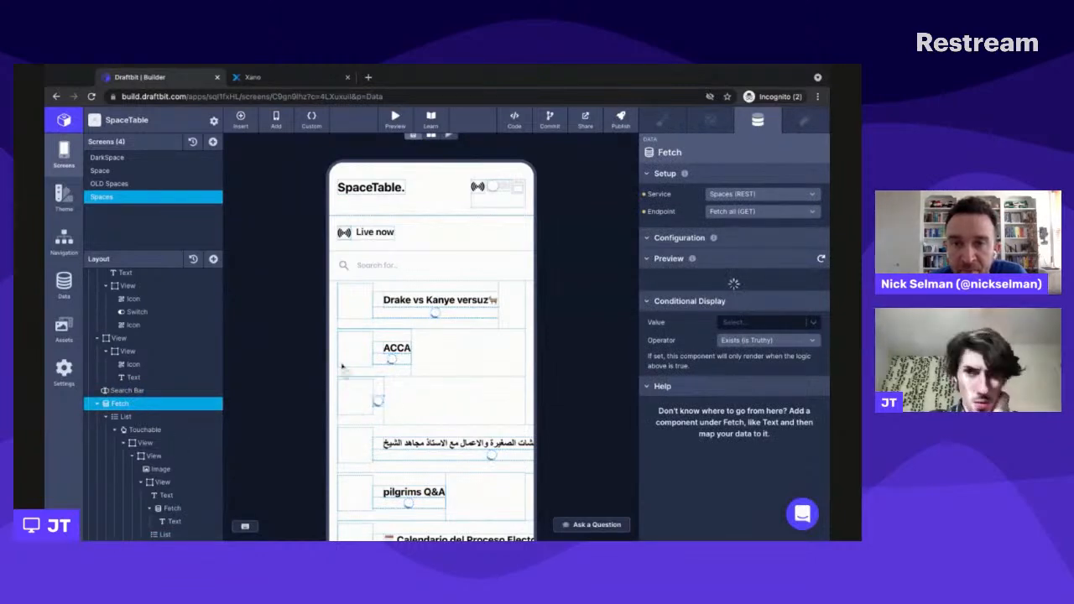
scroll(712, 386, "down", 10)
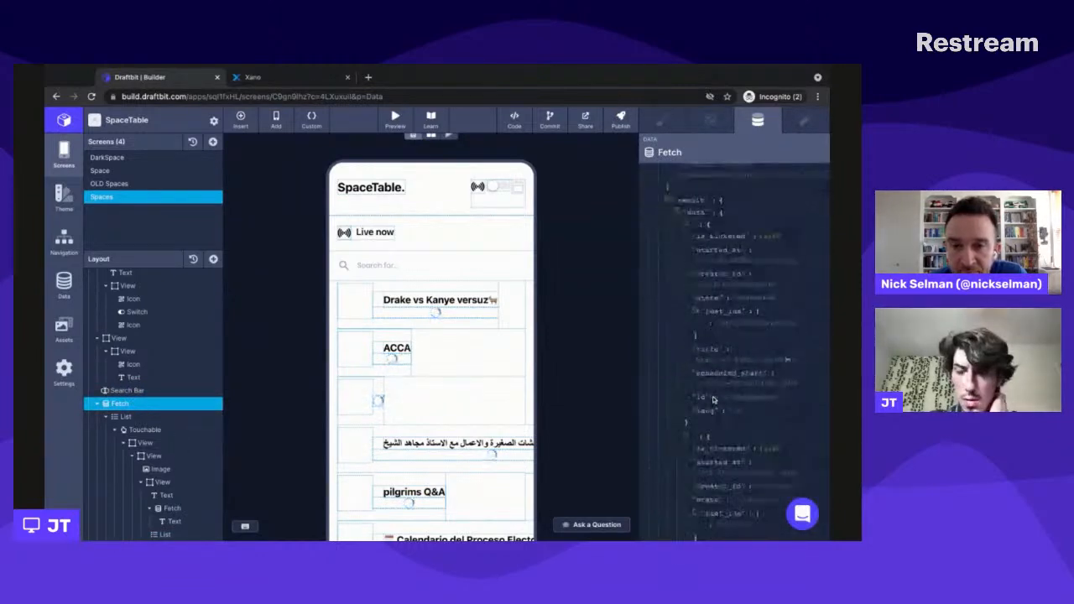
scroll(713, 399, "down", 10)
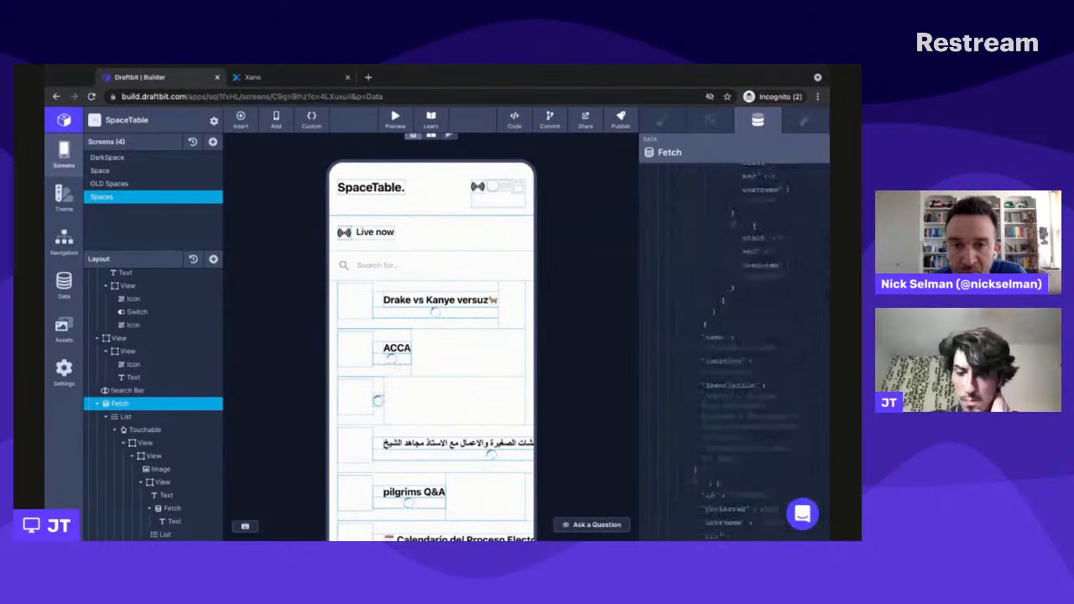
scroll(734, 344, "down", 5)
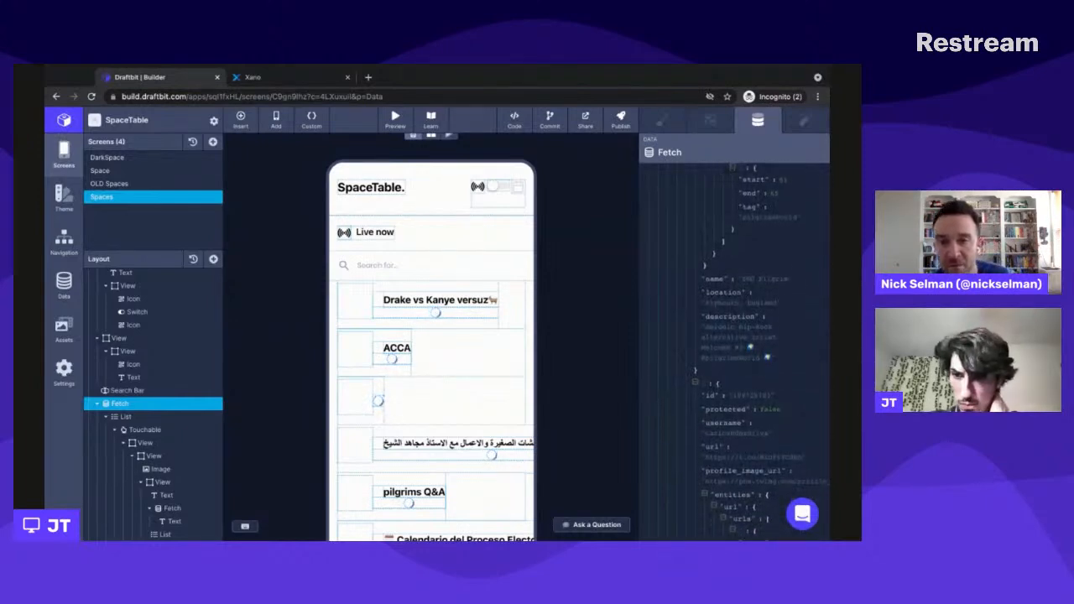
scroll(734, 344, "down", 5)
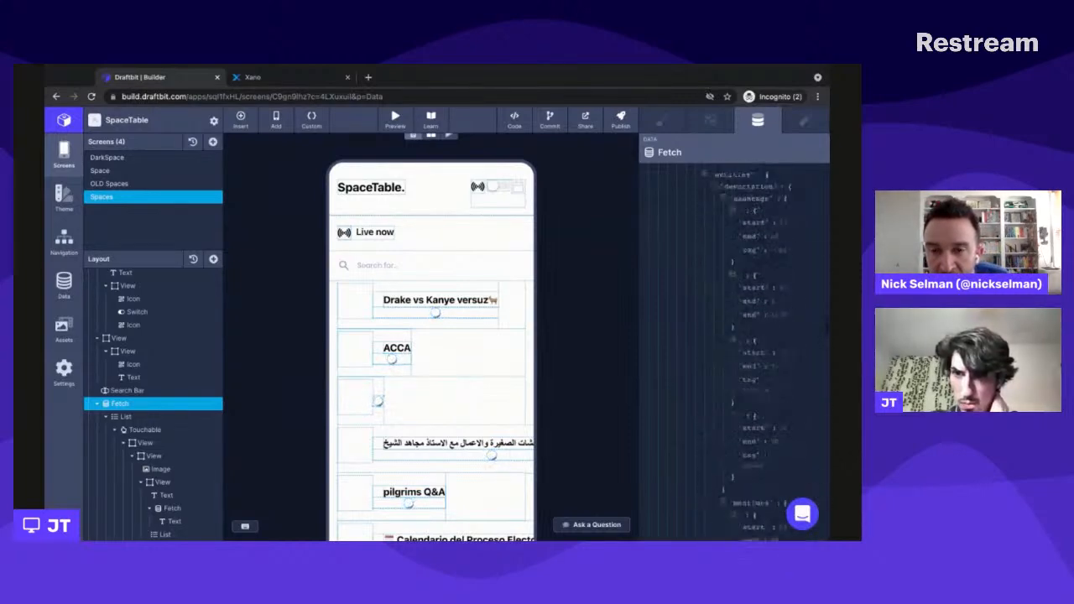
scroll(734, 344, "down", 5)
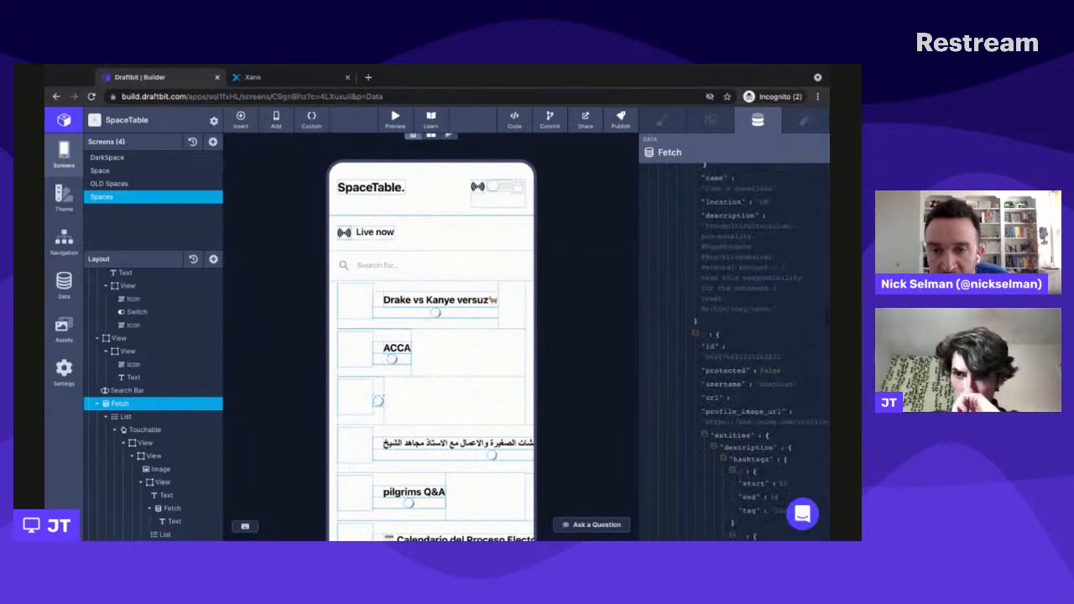
scroll(681, 313, "down", 5)
scroll(682, 313, "down", 5)
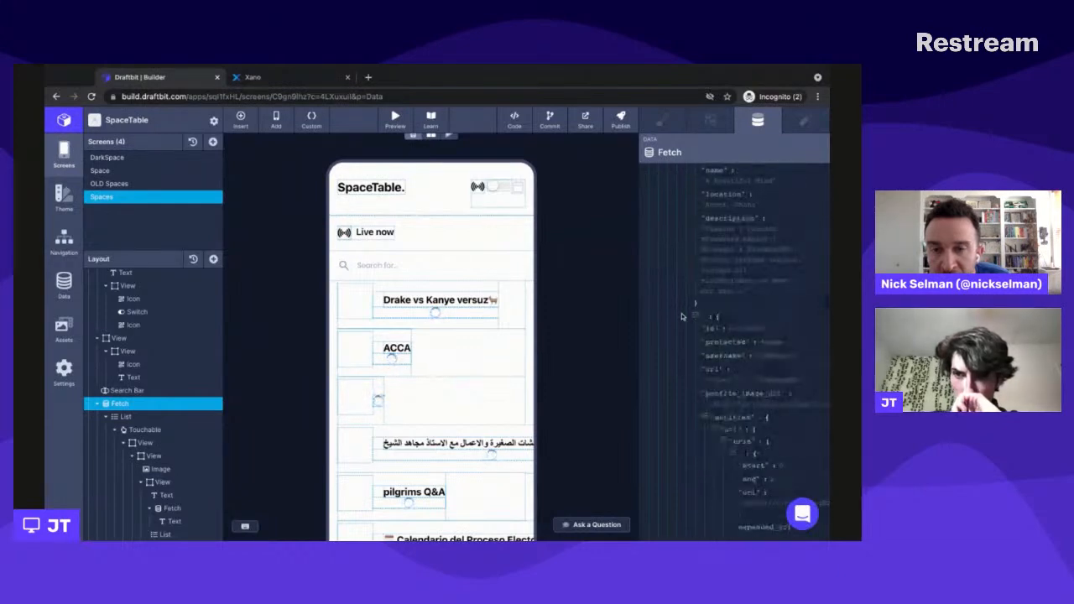
scroll(719, 349, "down", 5)
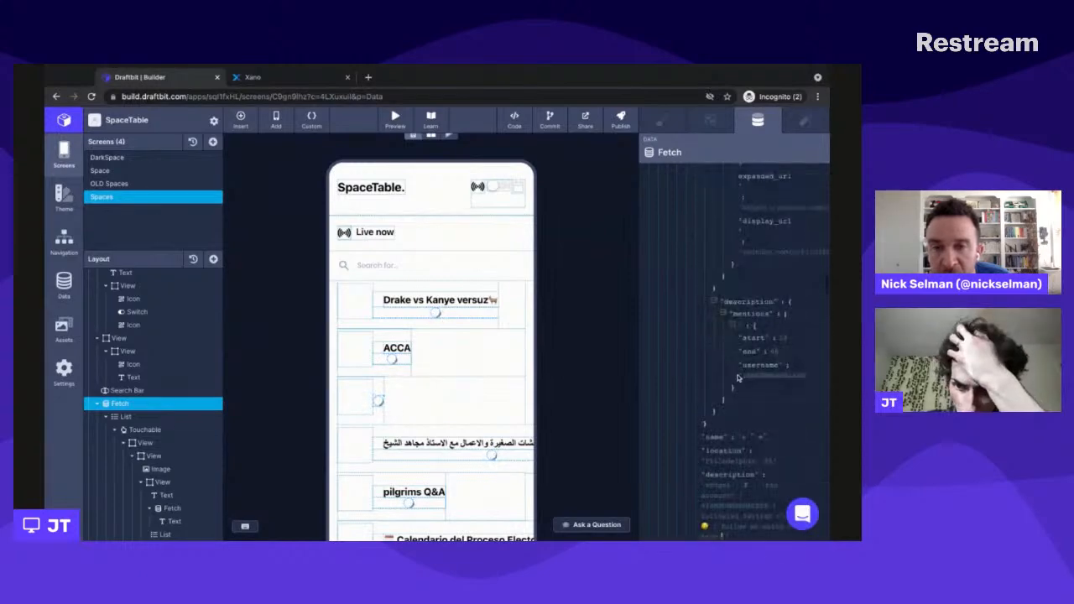
scroll(705, 384, "down", 10)
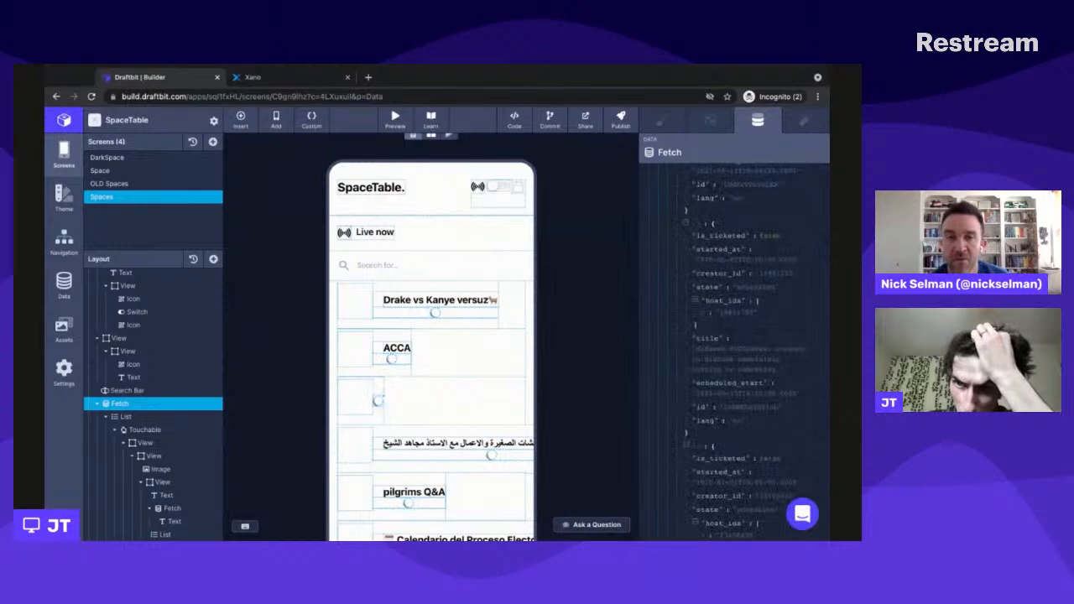
scroll(739, 349, "down", 10)
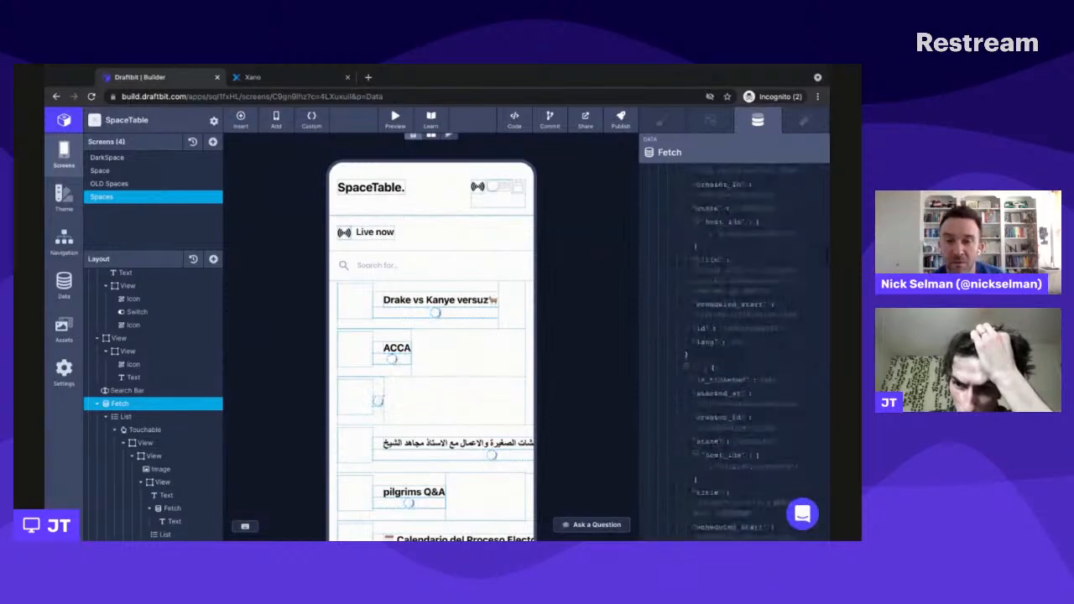
scroll(738, 353, "down", 10)
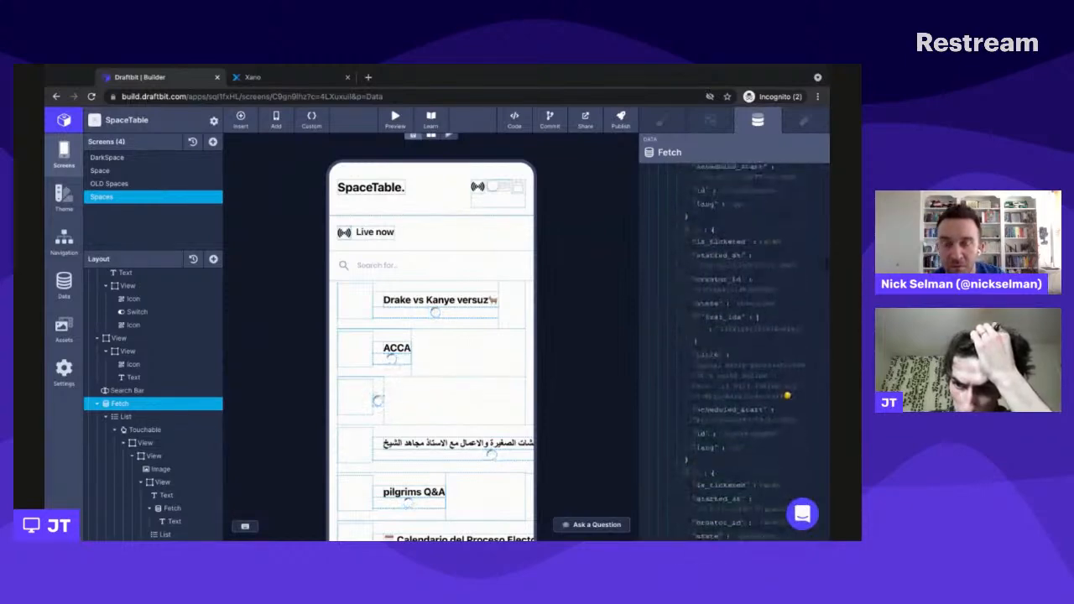
scroll(738, 351, "down", 10)
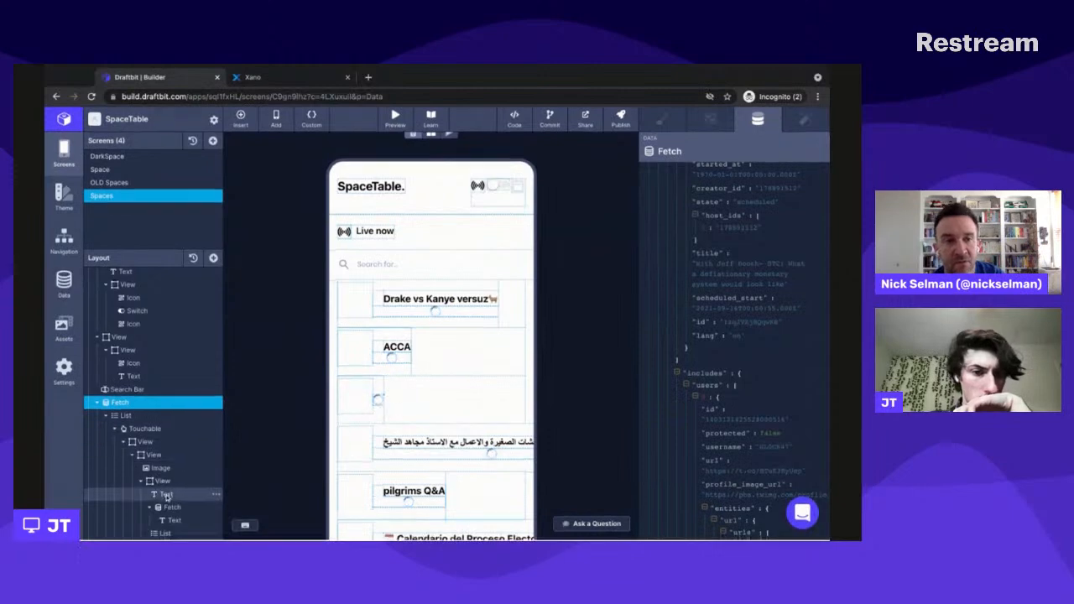
- Set the nested List's data source to the outer Fetch's response.result.includes.users
left_click(165, 533)
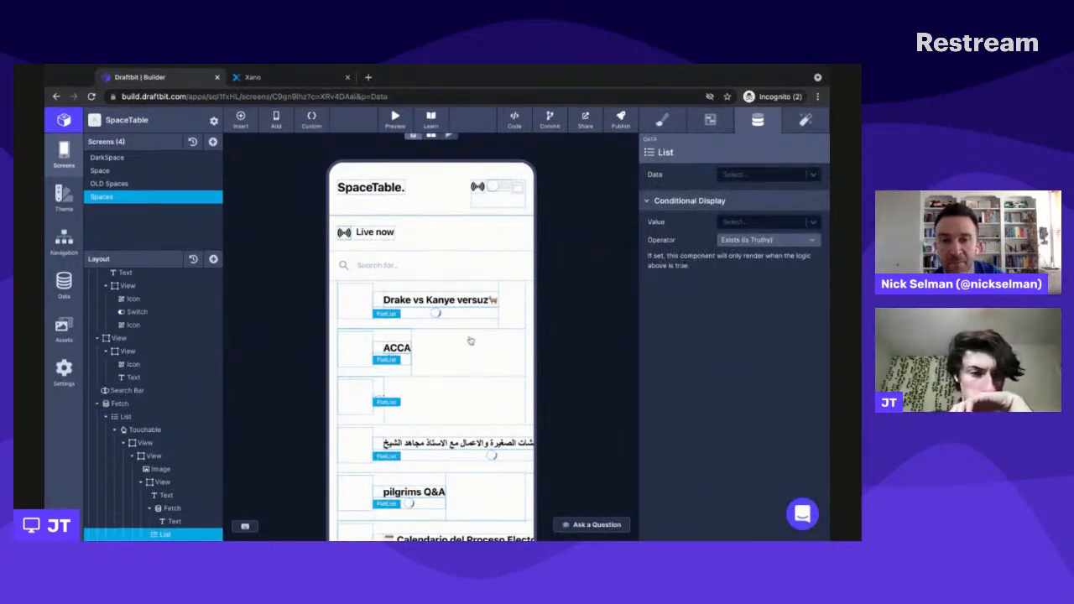
left_click(749, 175)
scroll(746, 302, "down", 3)
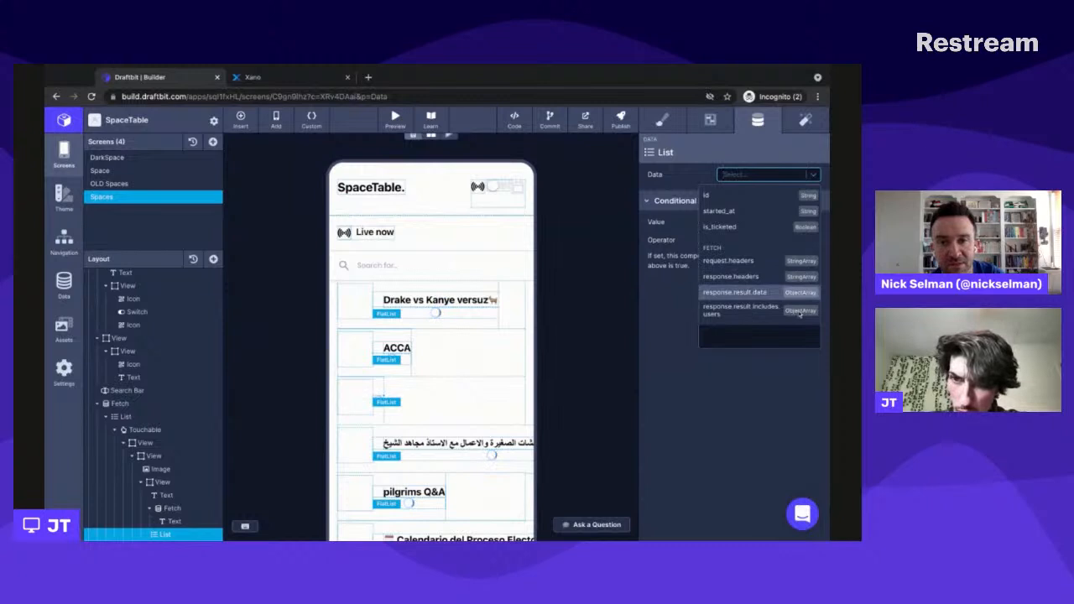
left_click(732, 328)
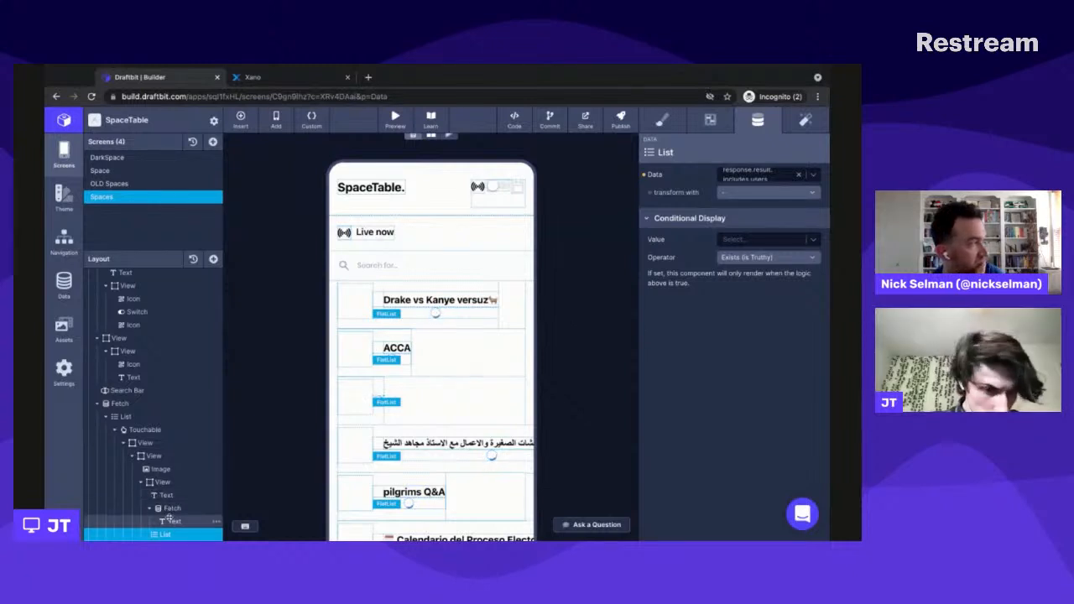
- Move the "Hosted by" text into the nested List and delete the emptied inner Fetch
left_click_drag(168, 519, 177, 526)
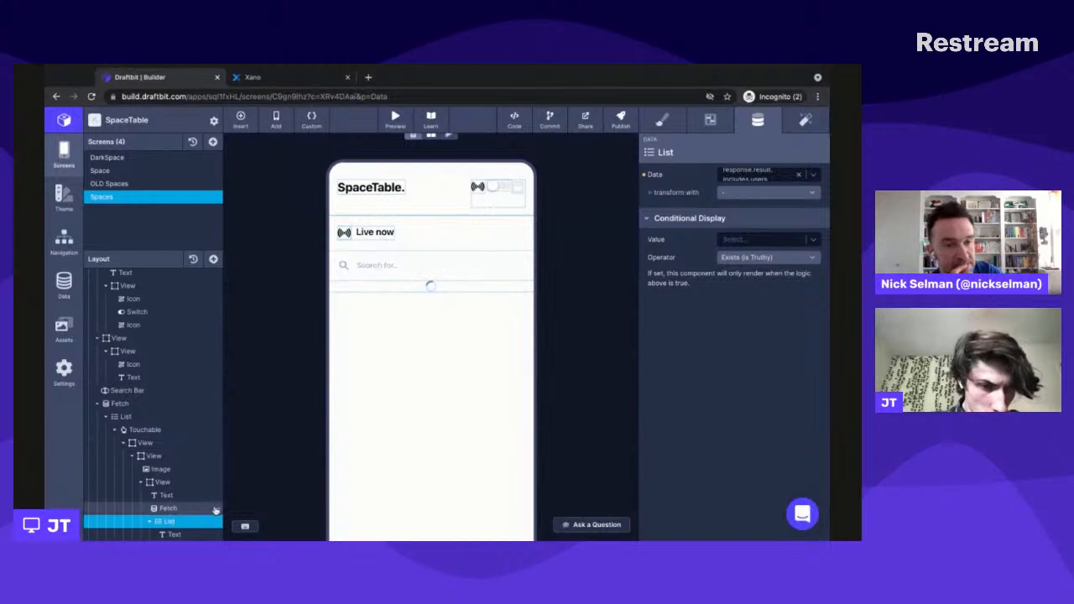
left_click(215, 510)
left_click(236, 494)
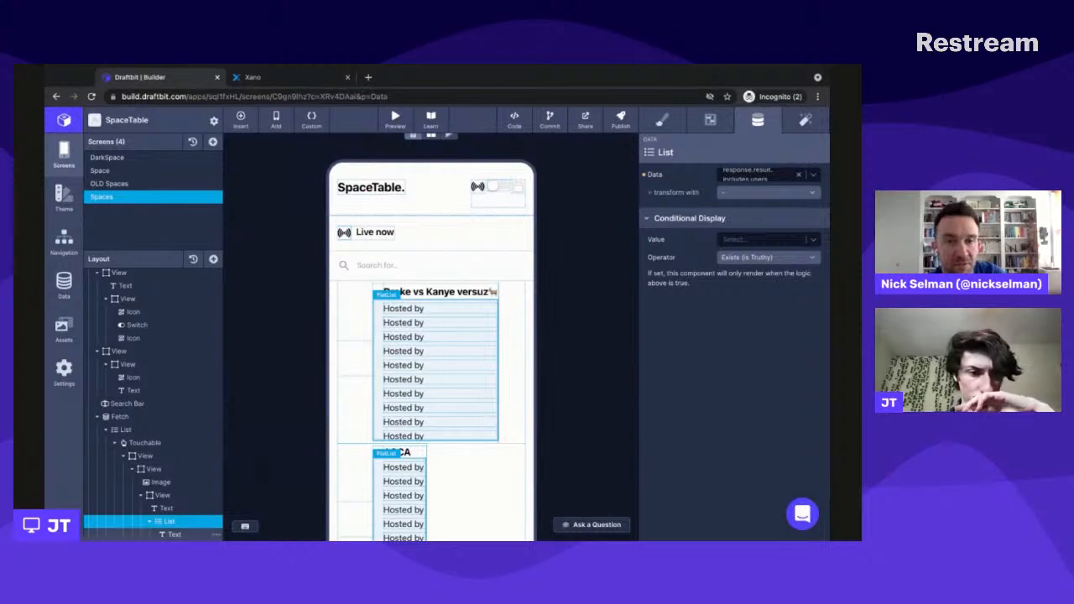
- Replace the "Hosted by" text's Host variable with the list item's username field
left_click(193, 537)
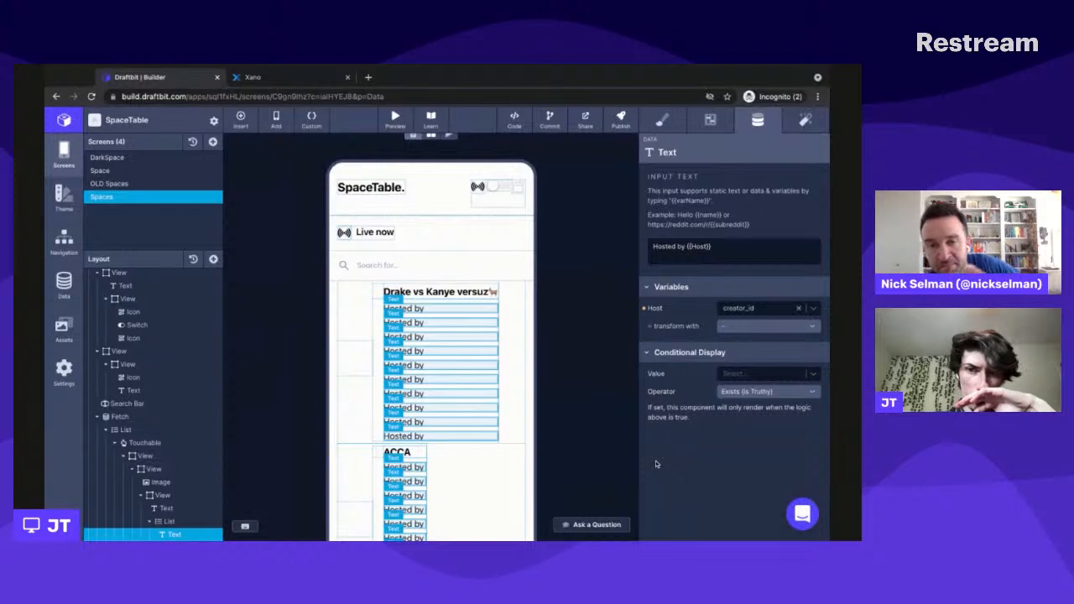
left_click(798, 308)
left_click(780, 309)
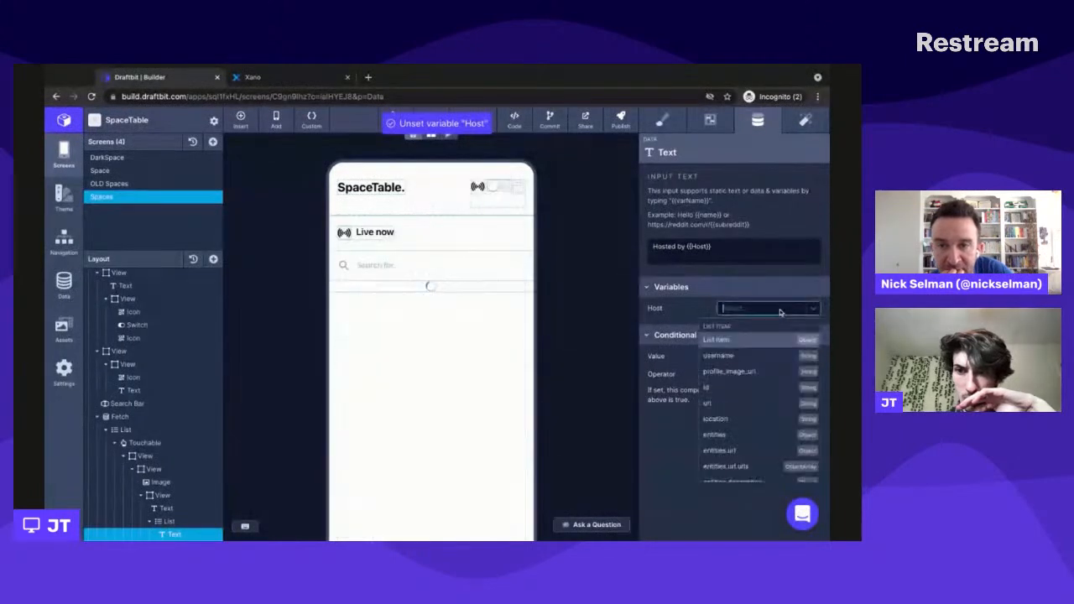
left_click(771, 359)
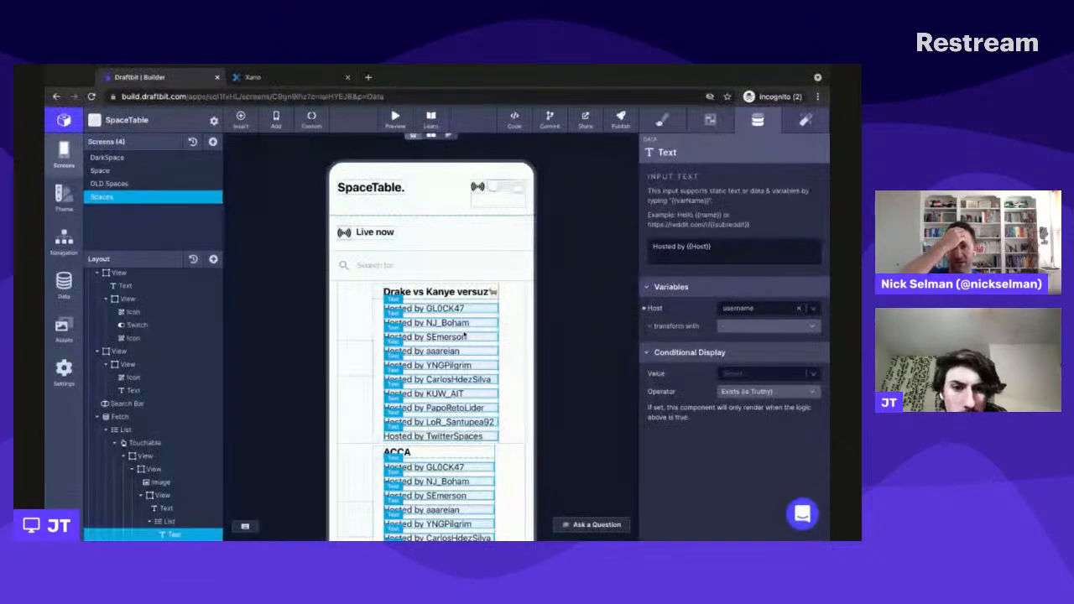
key("super+Tab")
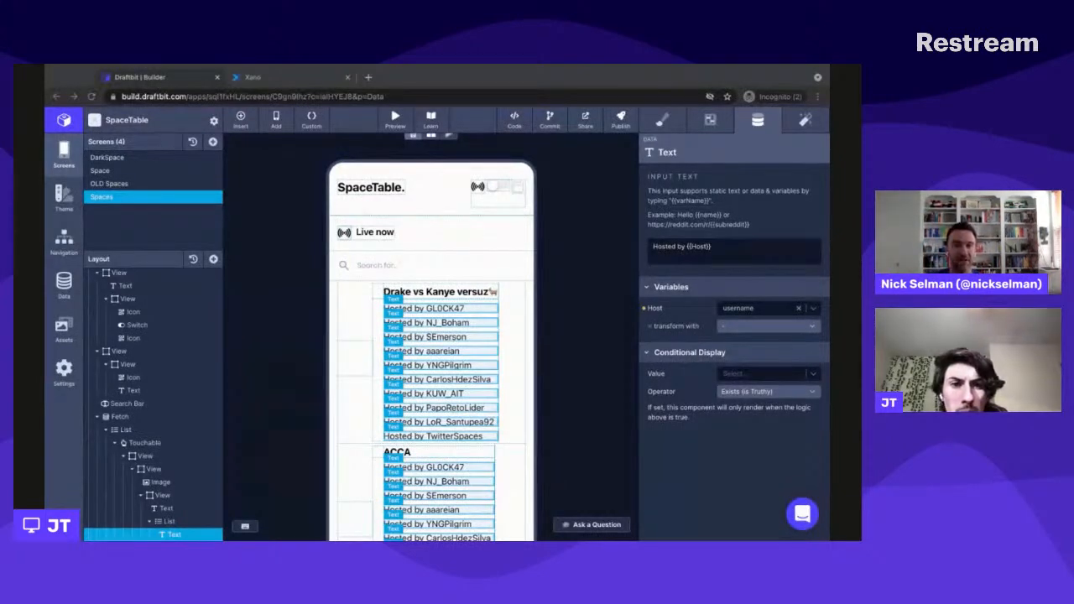
left_click(153, 391)
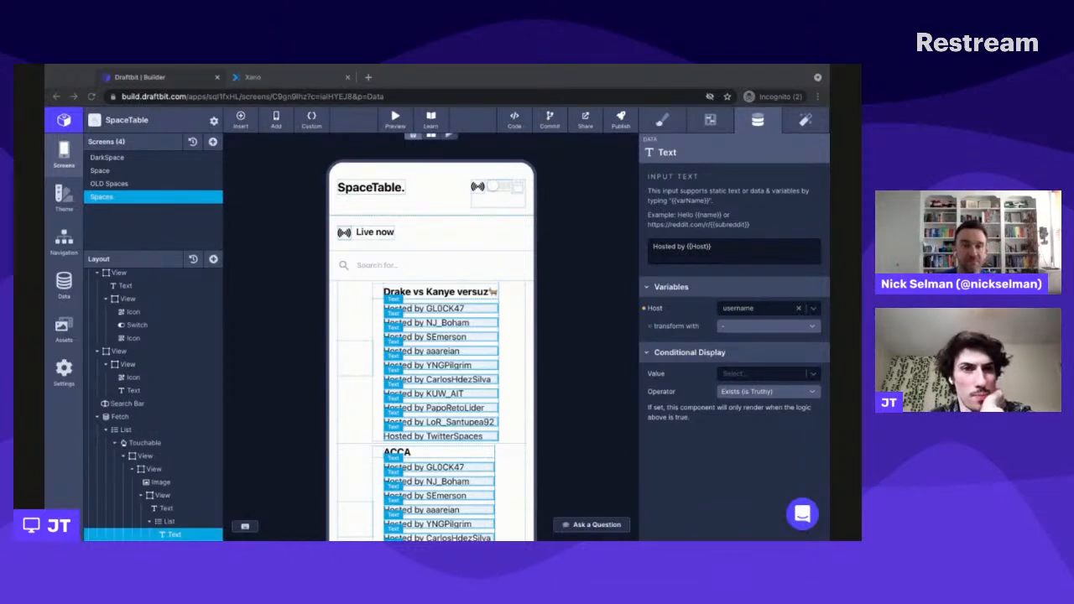
left_click(598, 362)
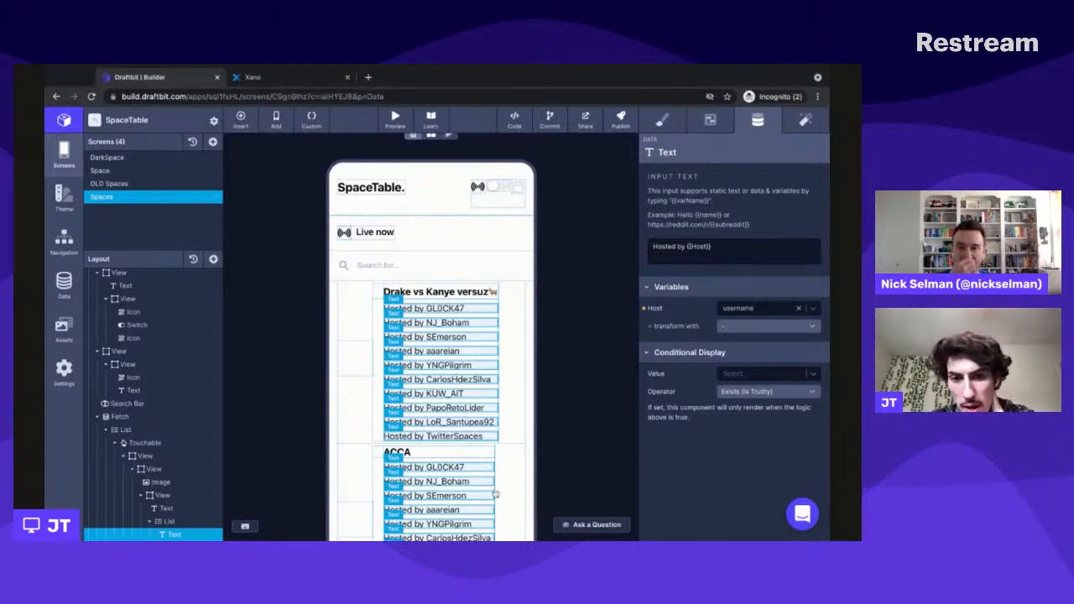
scroll(478, 383, "down", 1)
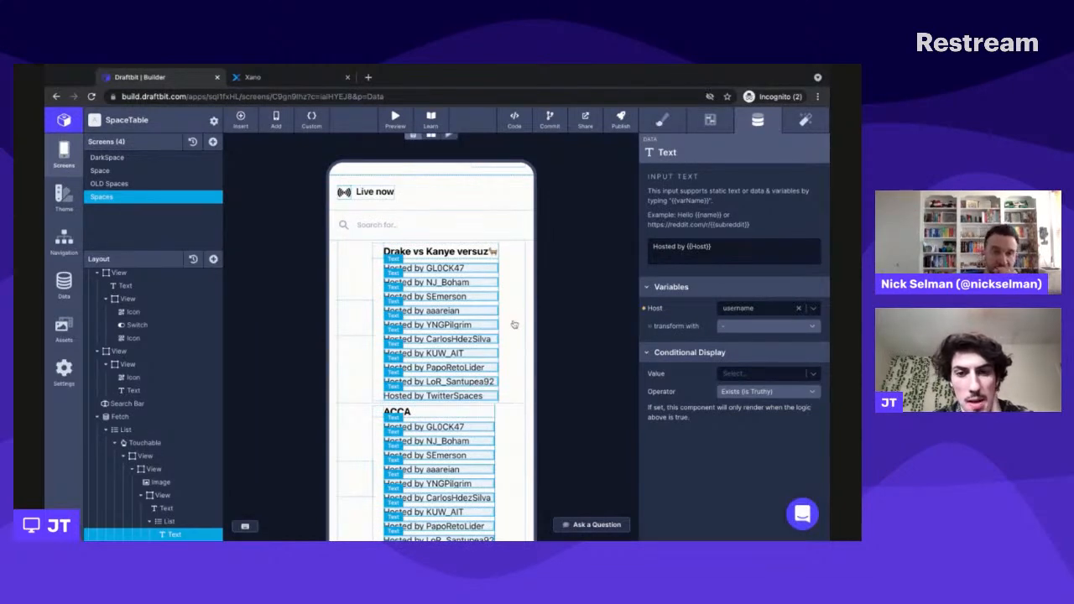
scroll(513, 323, "down", 1)
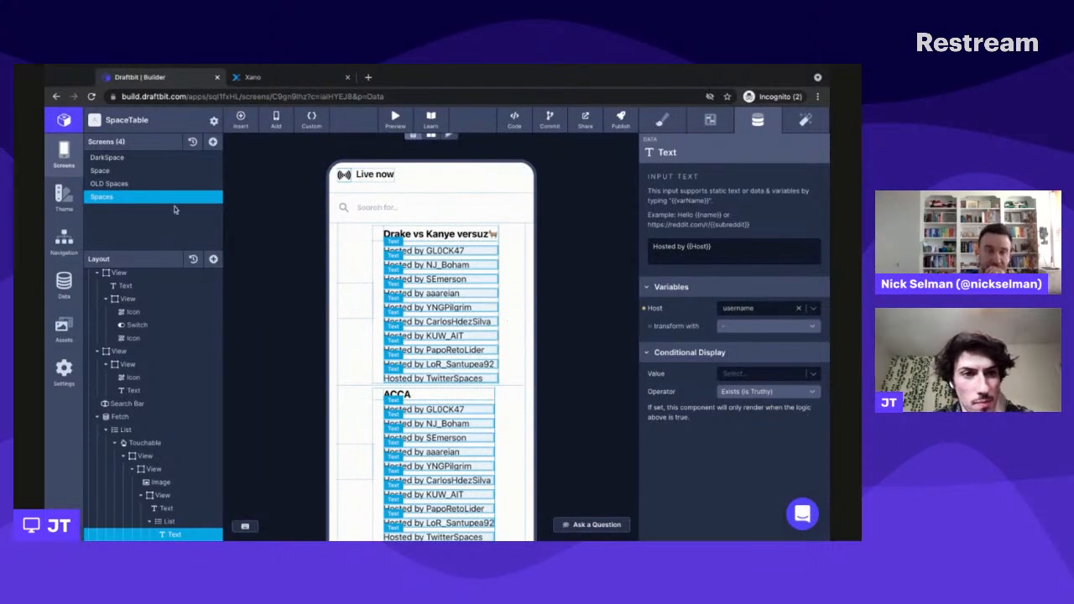
- Open the Space screen and inspect its navigation parameters and the Breadcrumbs and Hero views
left_click(152, 174)
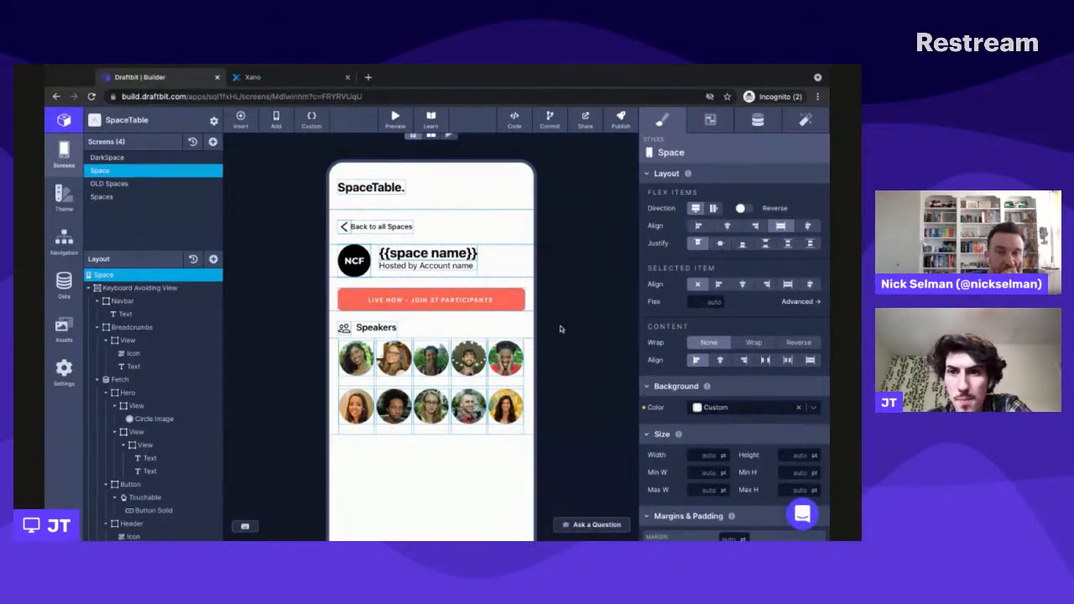
left_click(758, 120)
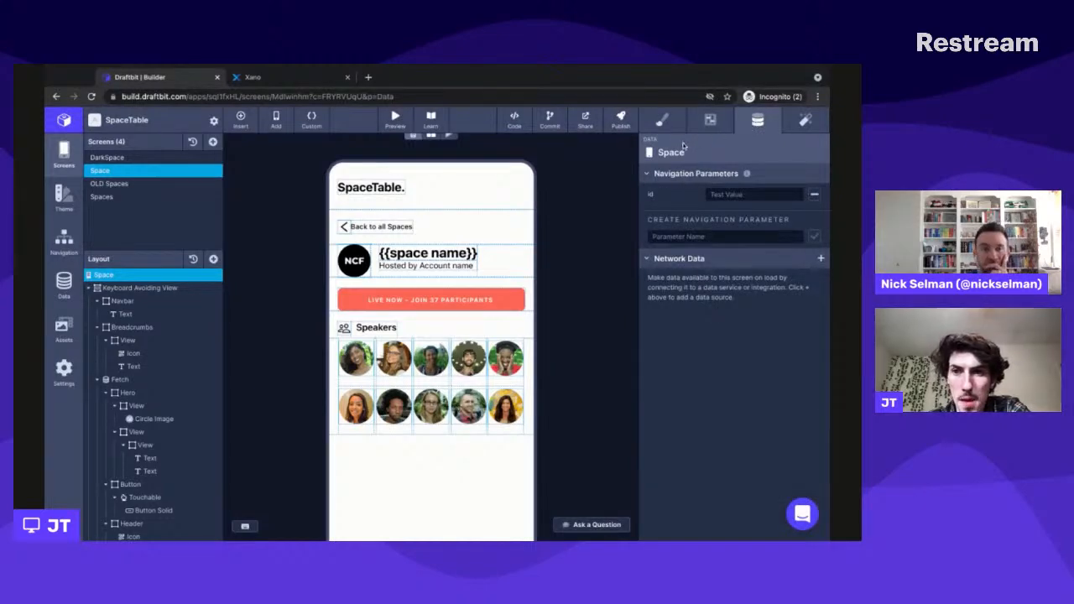
left_click(662, 120)
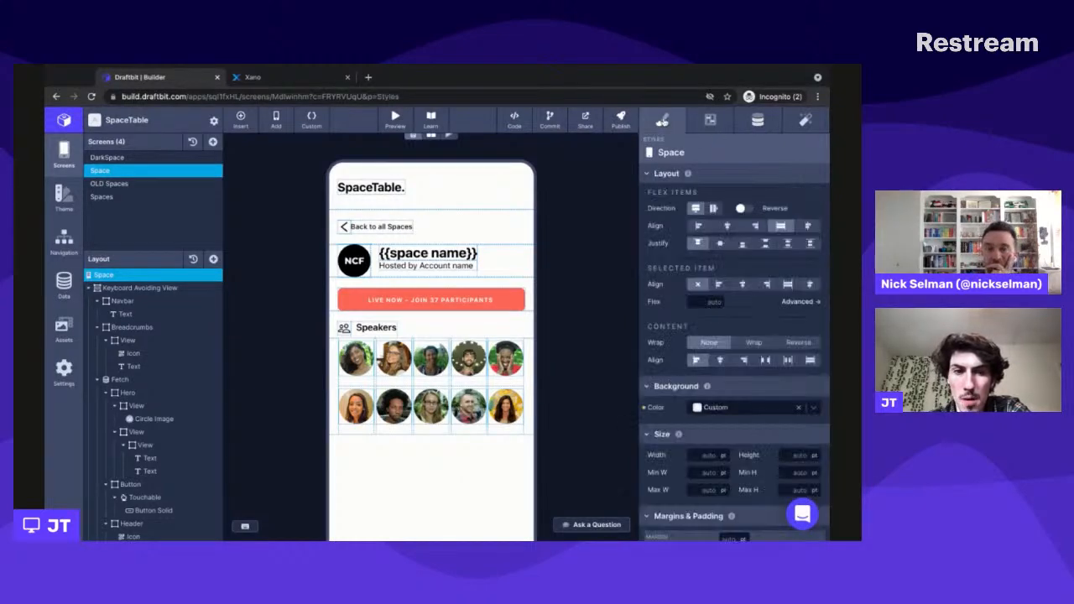
left_click(770, 124)
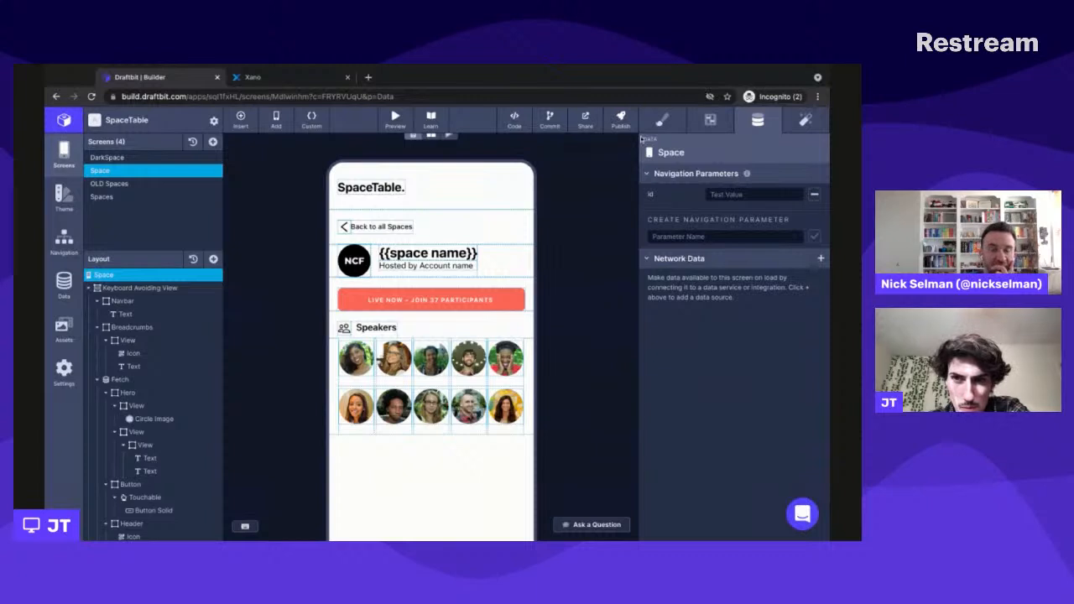
left_click(662, 122)
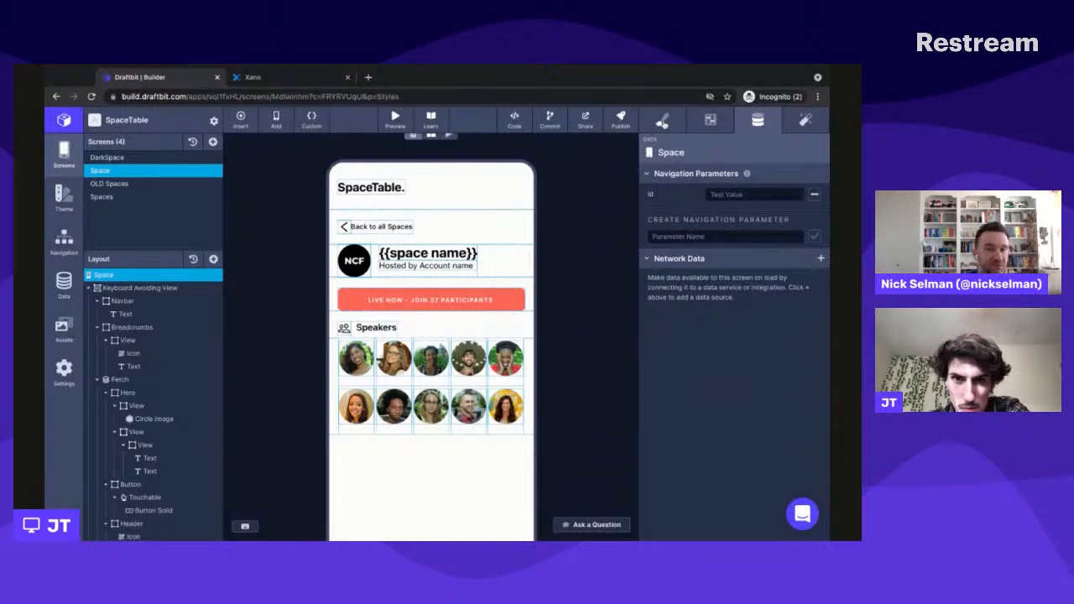
left_click(487, 225)
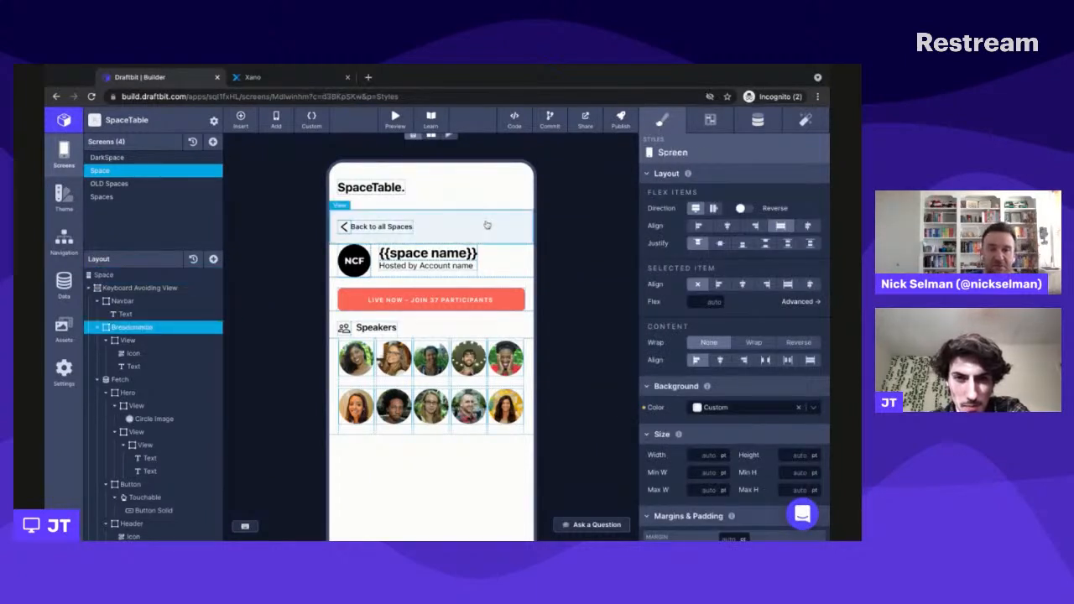
left_click(512, 264)
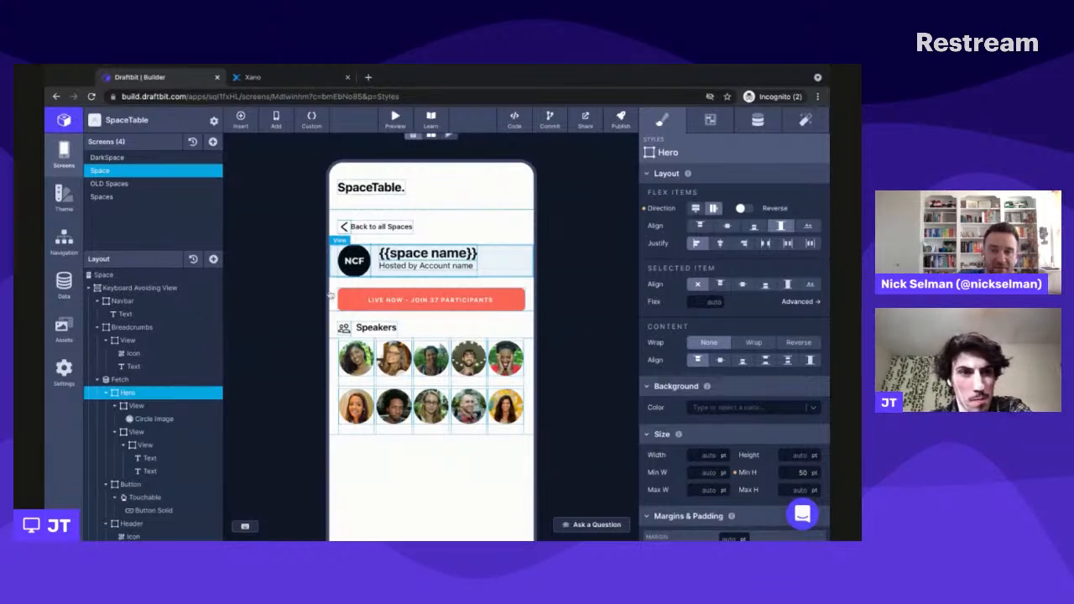
- Add a new endpoint named Space to the Spaces REST API service, keeping the GET method
left_click(55, 291)
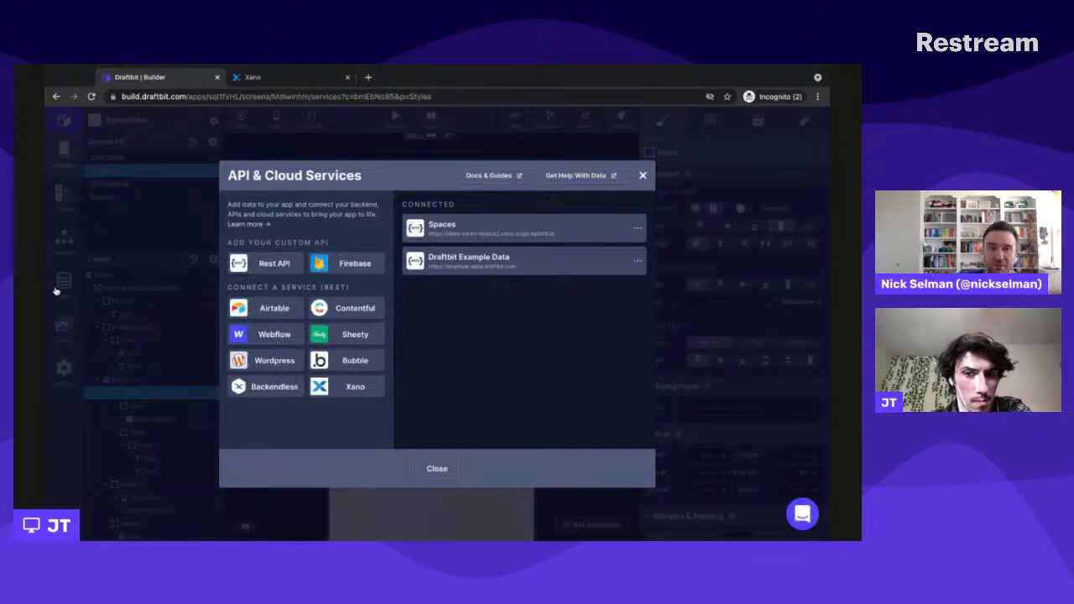
left_click(544, 231)
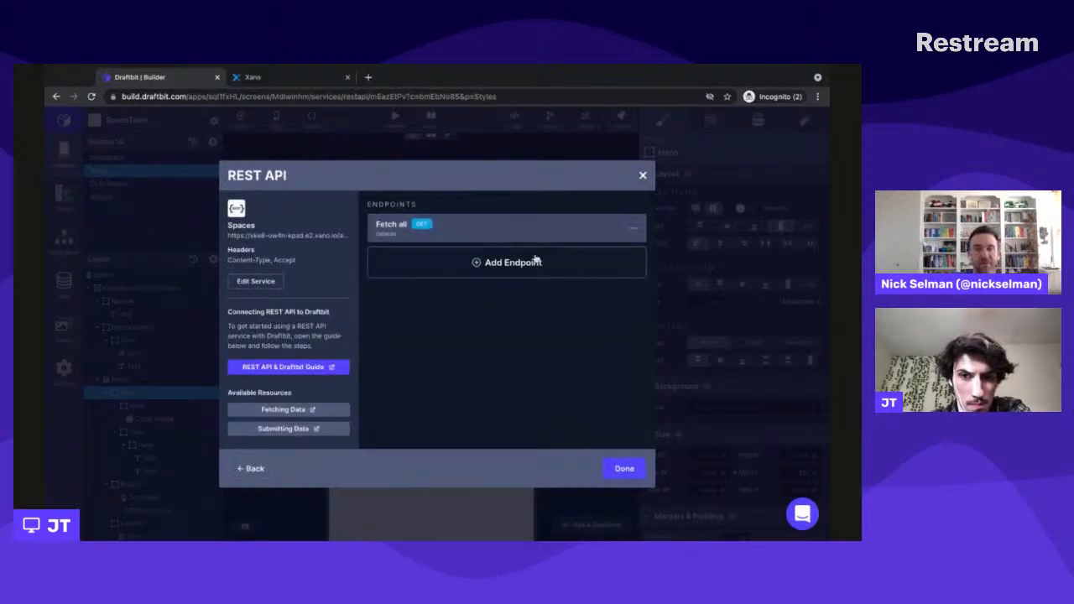
left_click(525, 269)
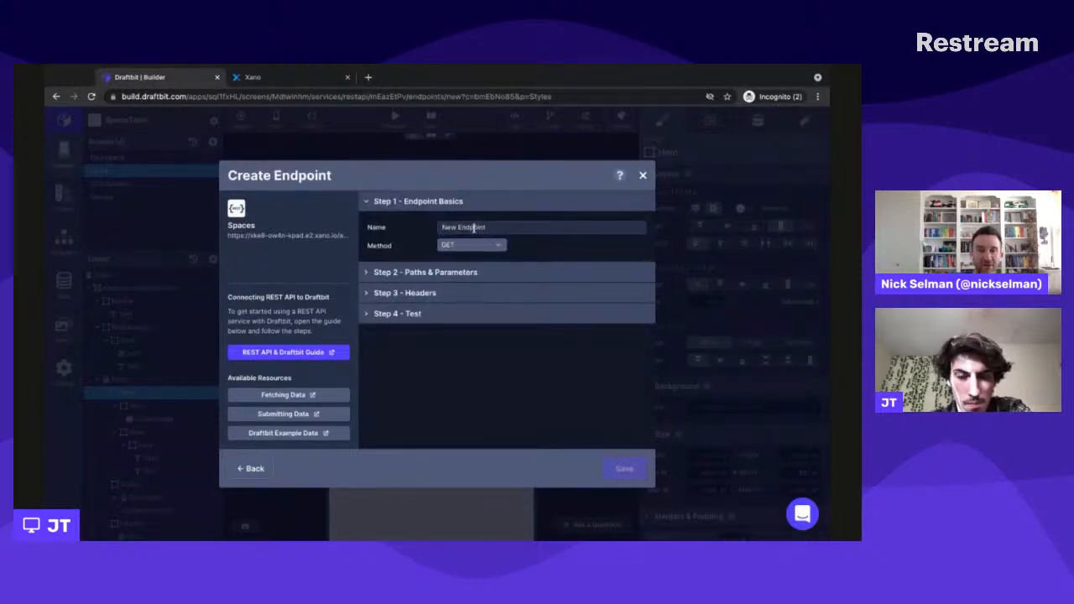
key("ctrl+shift+Left")
key("ctrl+shift+Left")
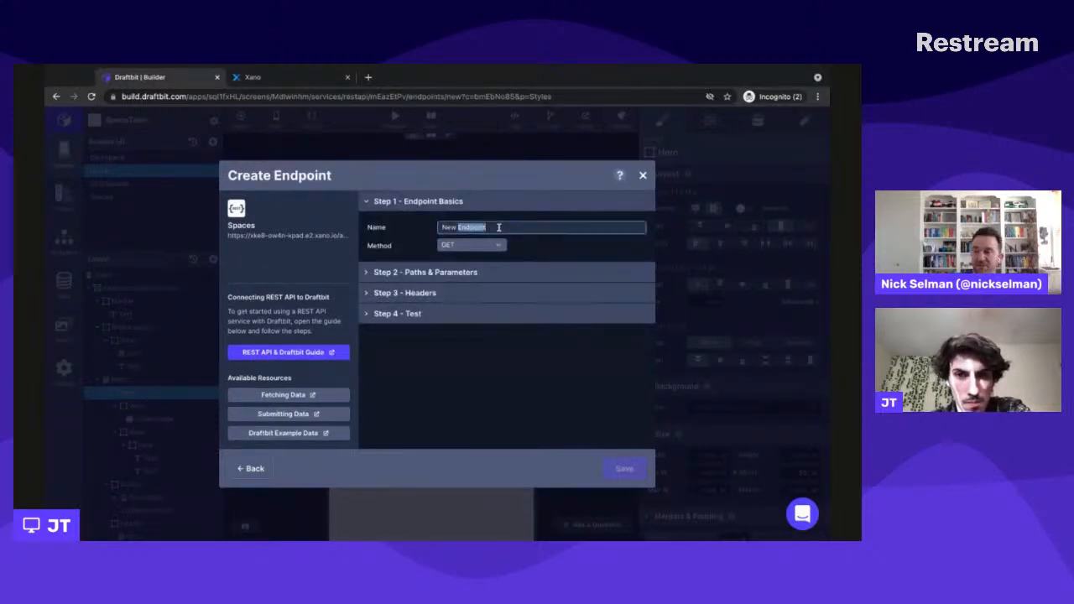
type("Space")
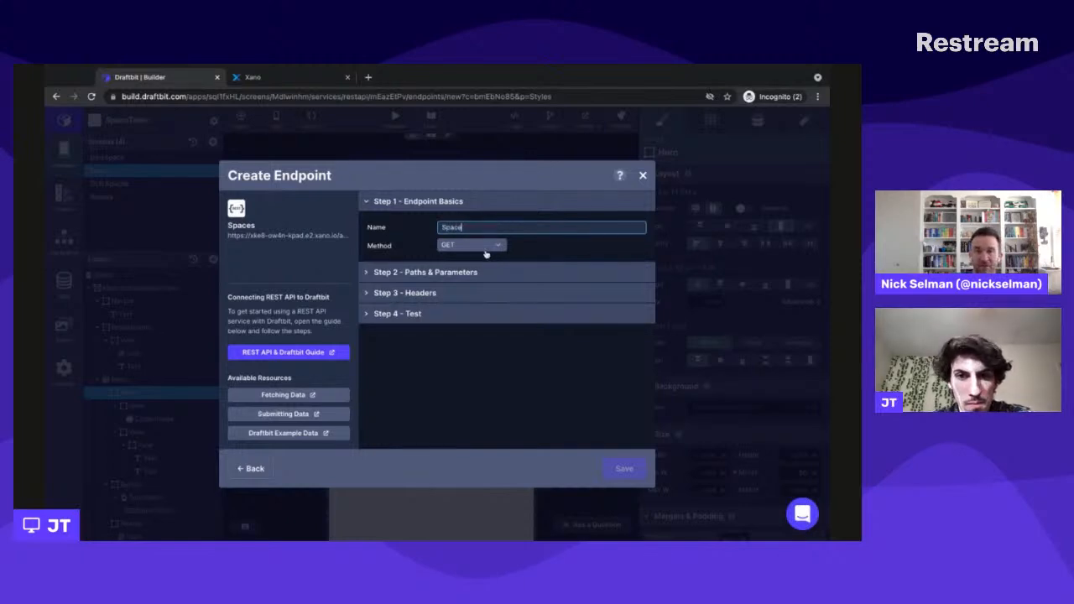
left_click(480, 246)
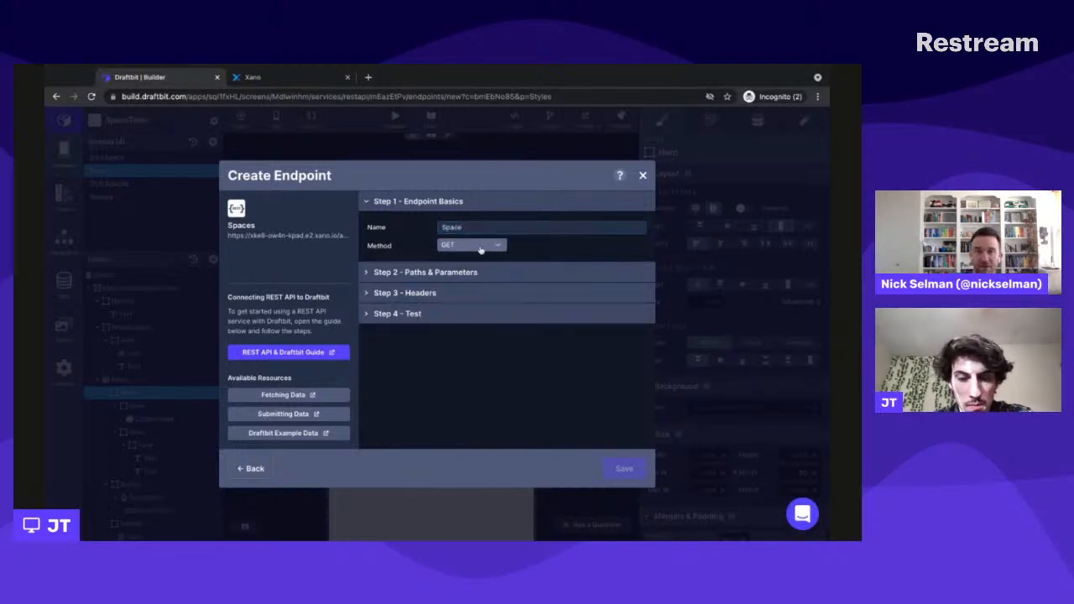
left_click(542, 246)
- Set the new endpoint's path to /spaces/{{spaceid}}
left_click(507, 273)
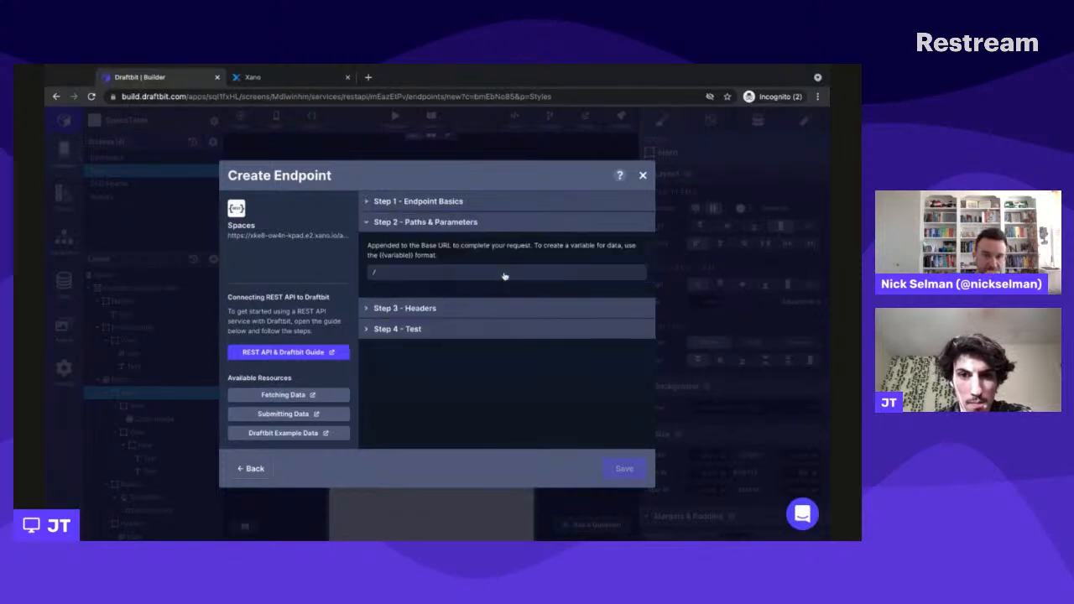
left_click(451, 274)
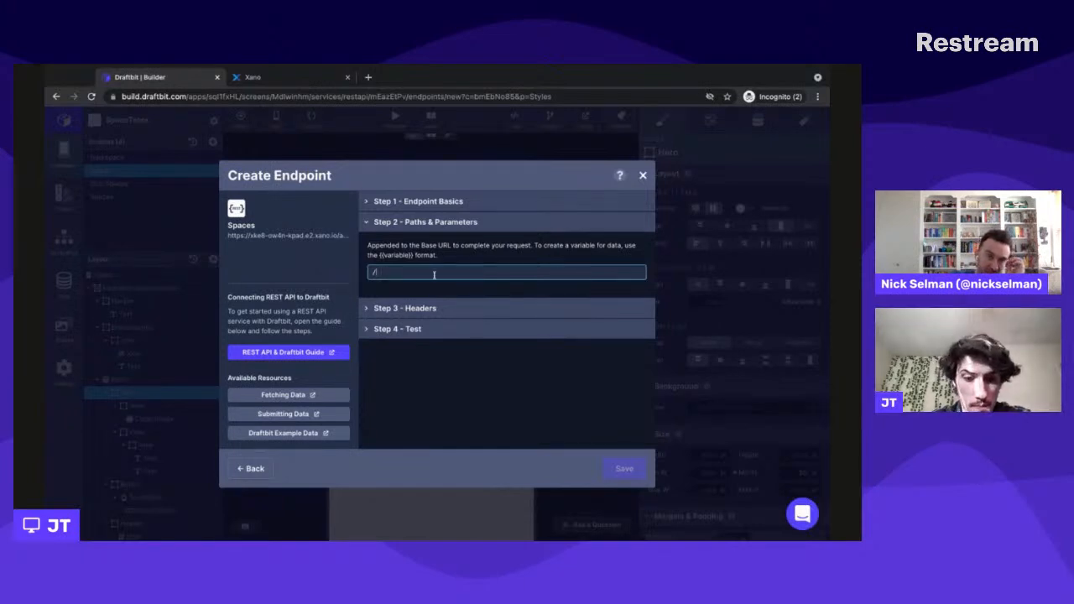
type("p")
type("paces/")
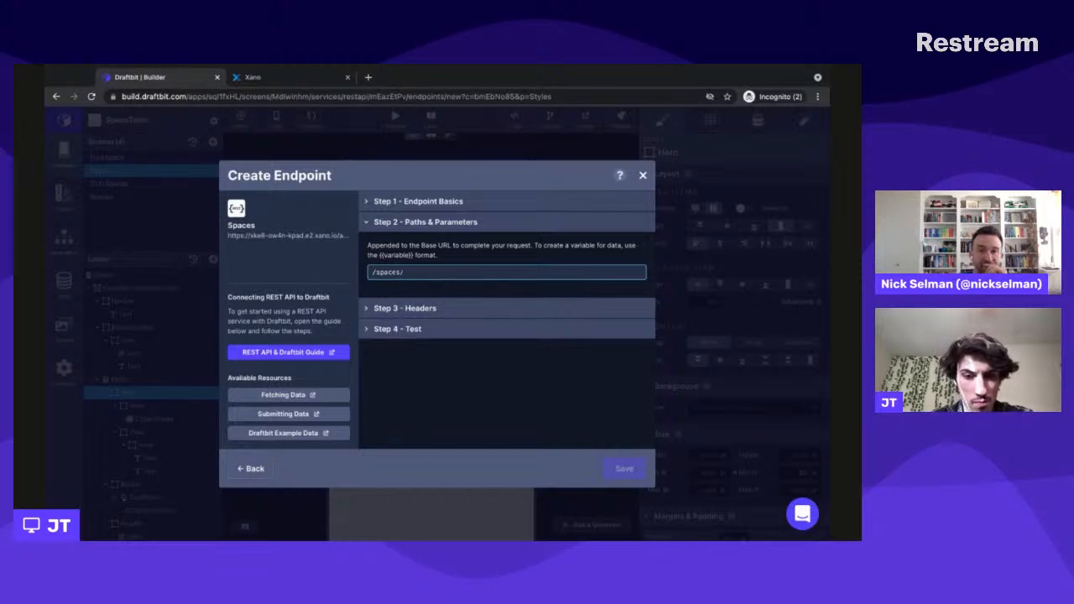
type("{{s")
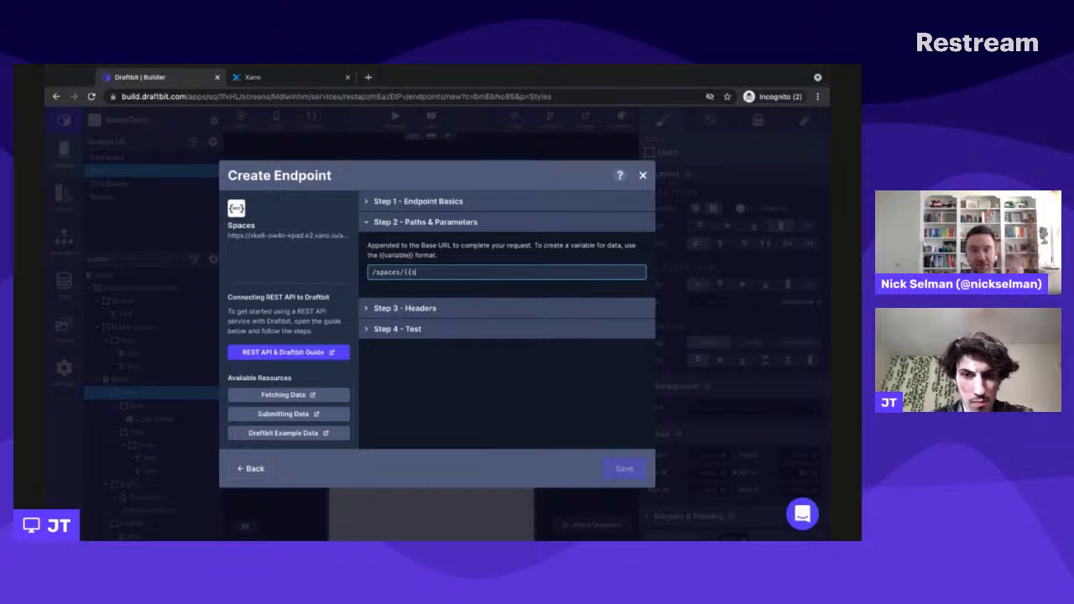
type("pace")
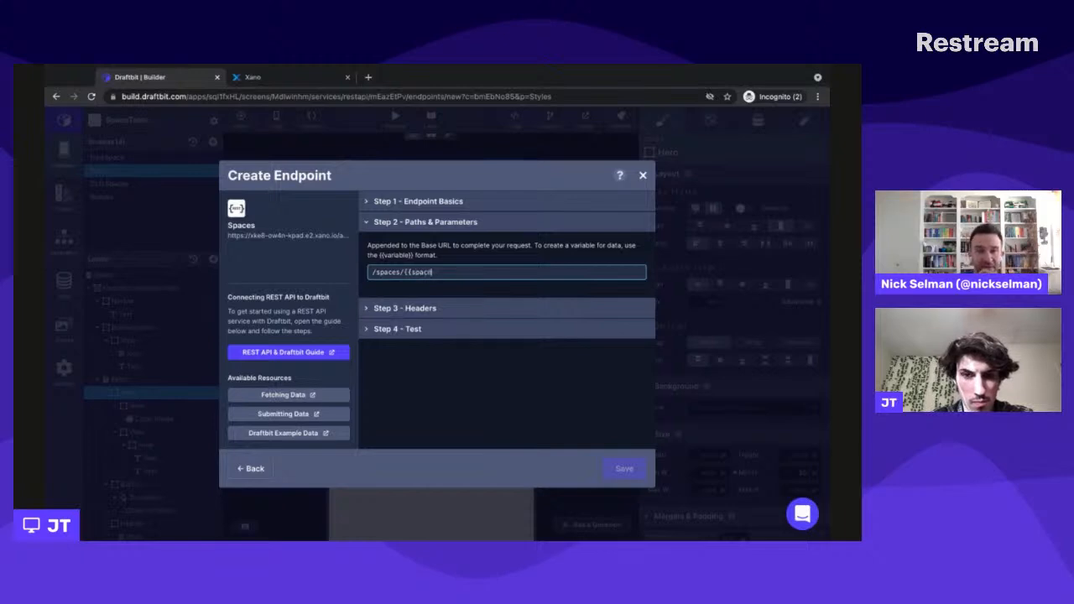
type("Id}")
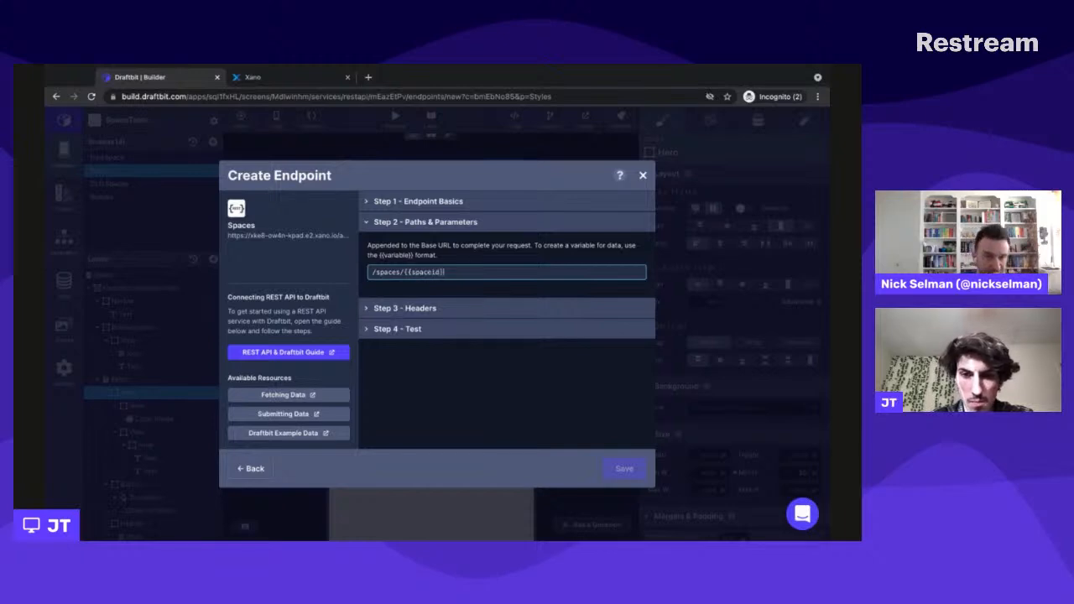
type("}")
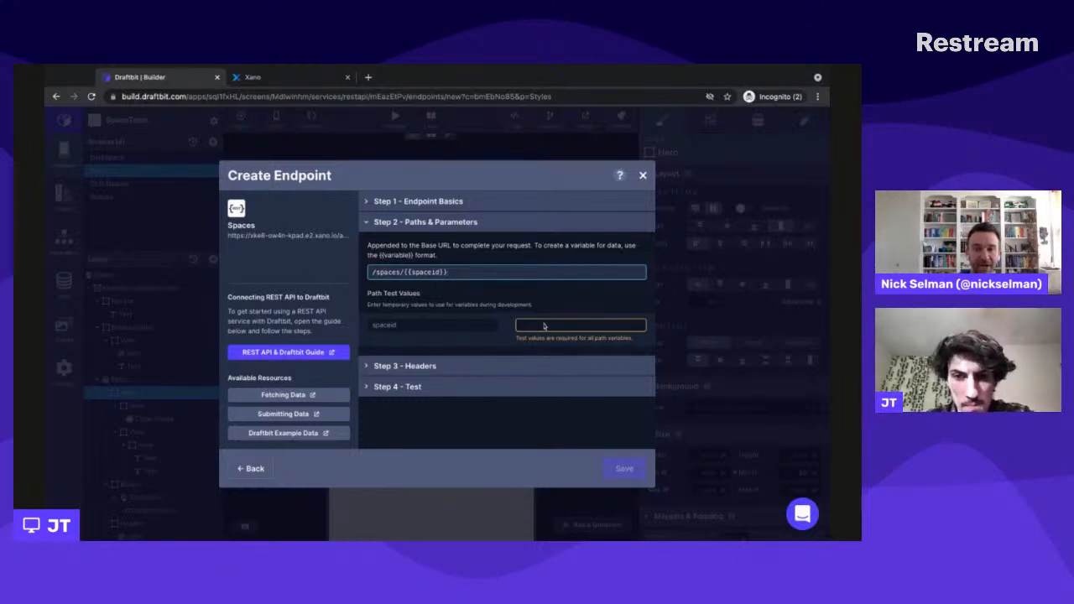
- Look up a record id in Xano's Spaces table and, back in Draftbit, set the spaceid test value to 3
left_click(317, 78)
left_click(102, 211)
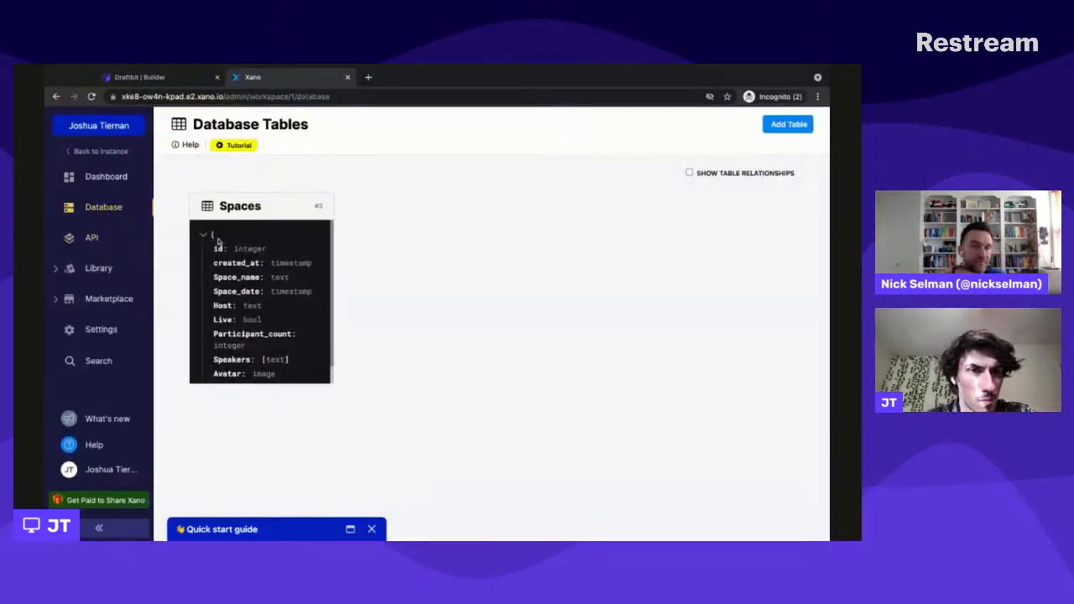
left_click(304, 278)
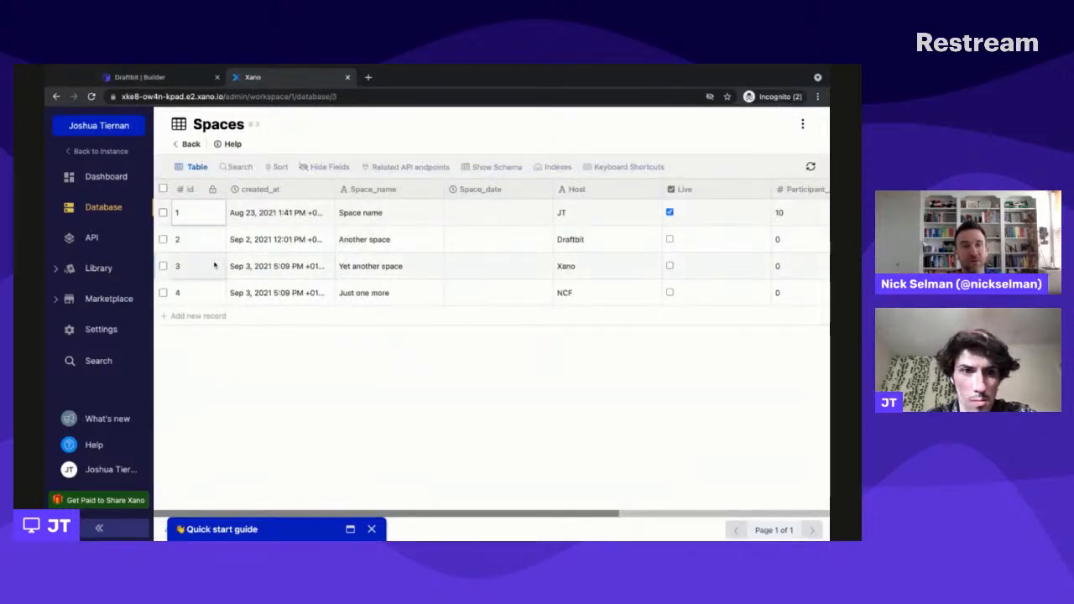
left_click(180, 77)
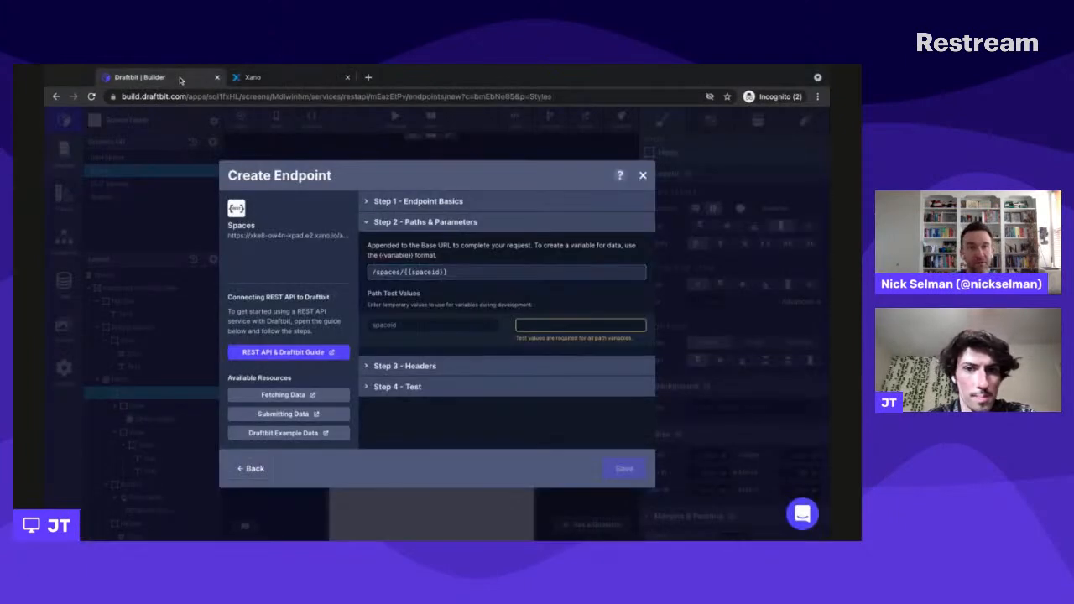
left_click(547, 329)
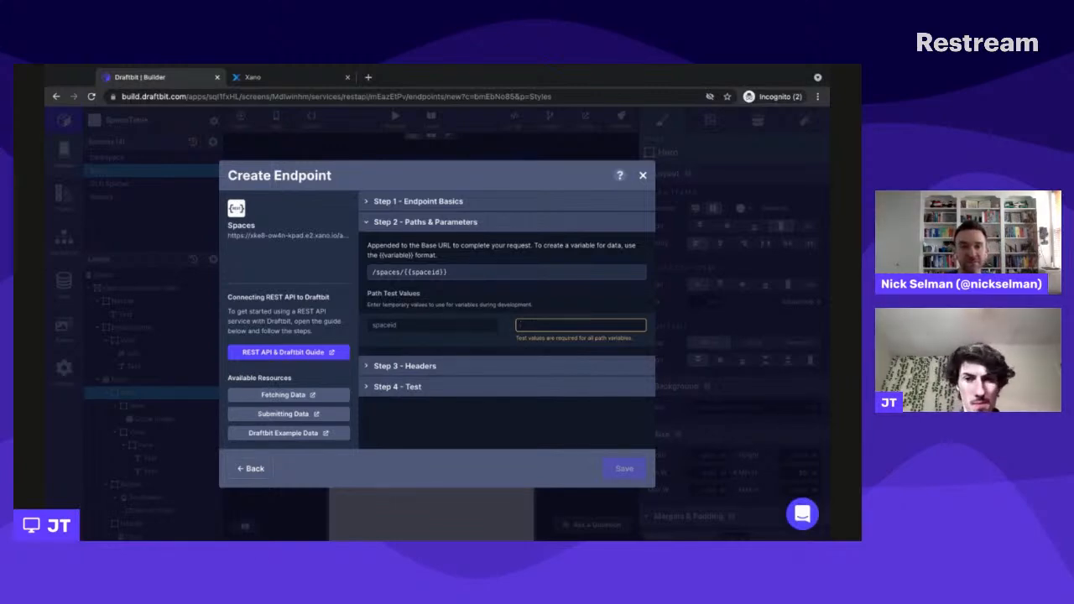
type("3")
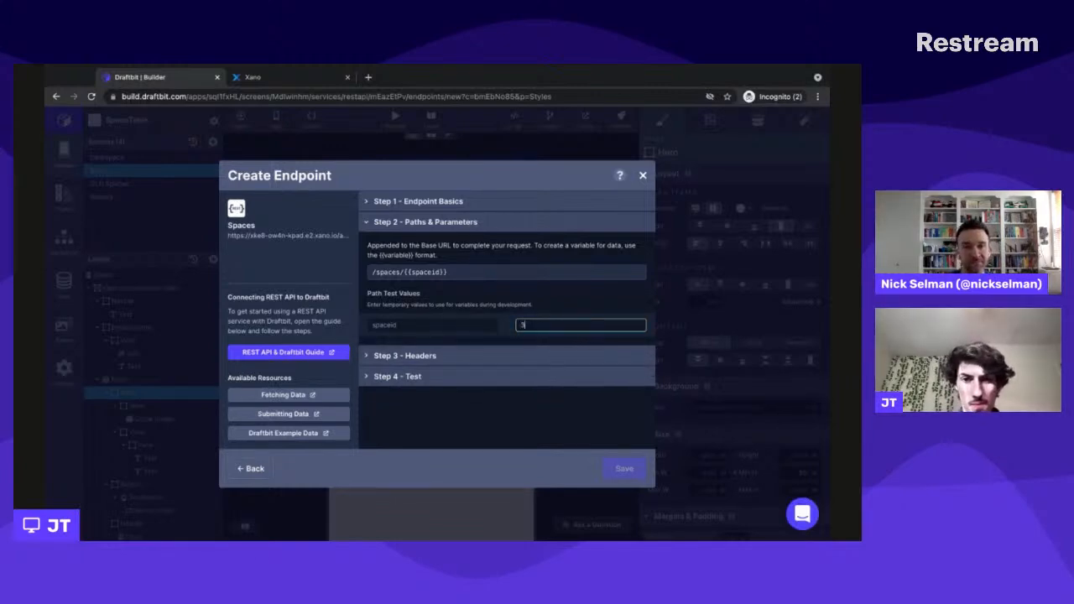
- Check the endpoint's headers and run a test request with the spaceid test value
left_click(502, 355)
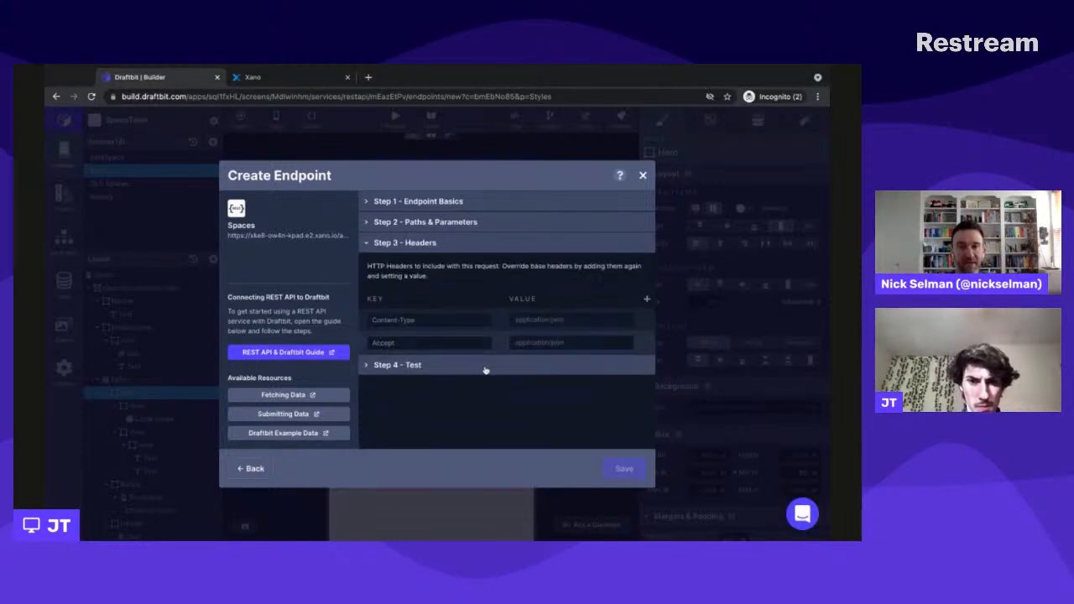
left_click(485, 370)
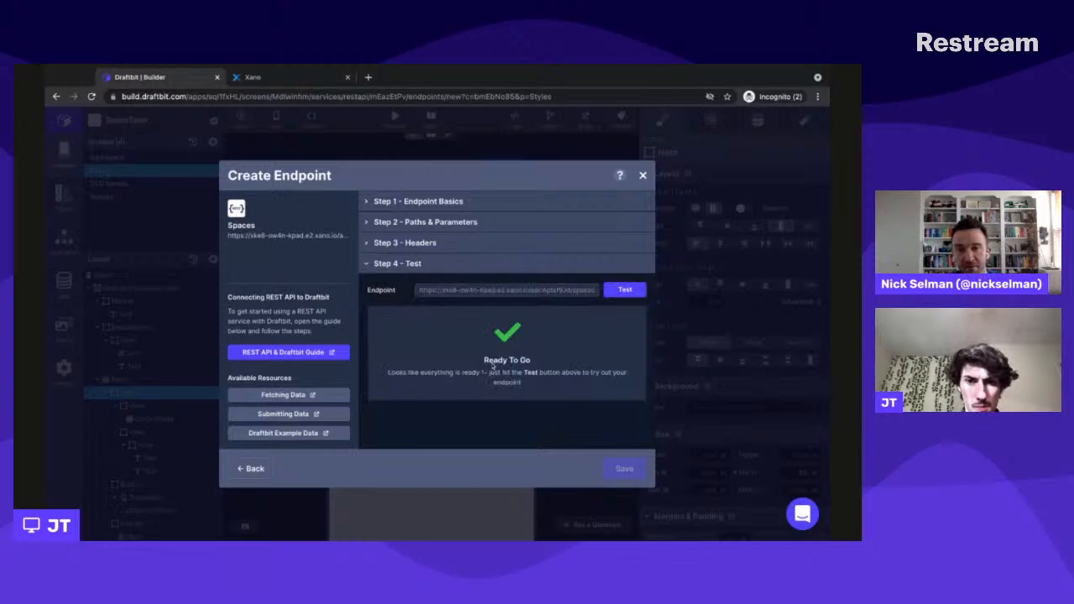
left_click(633, 291)
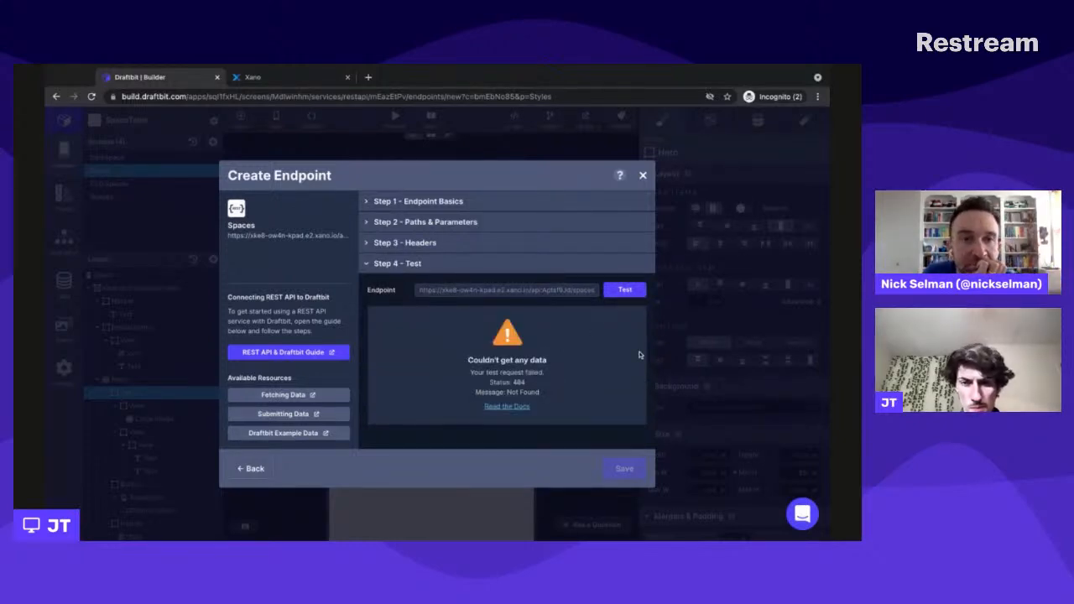
- Try the endpoint path /space/{{spaceid}} and run a test request with it
left_click(504, 224)
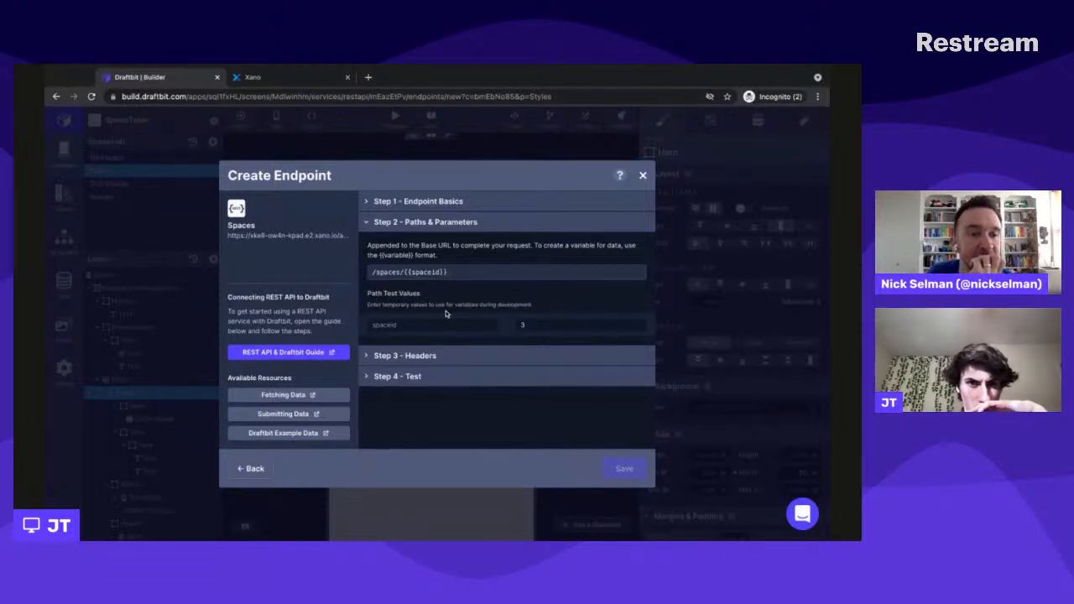
triple_click(422, 270)
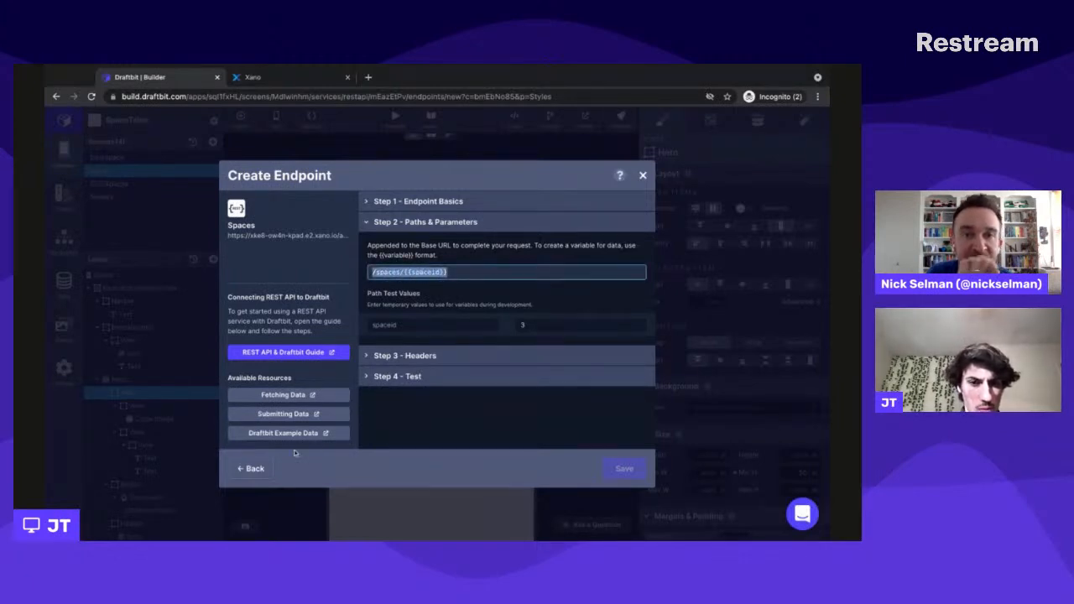
left_click(398, 272)
key("BackSpace")
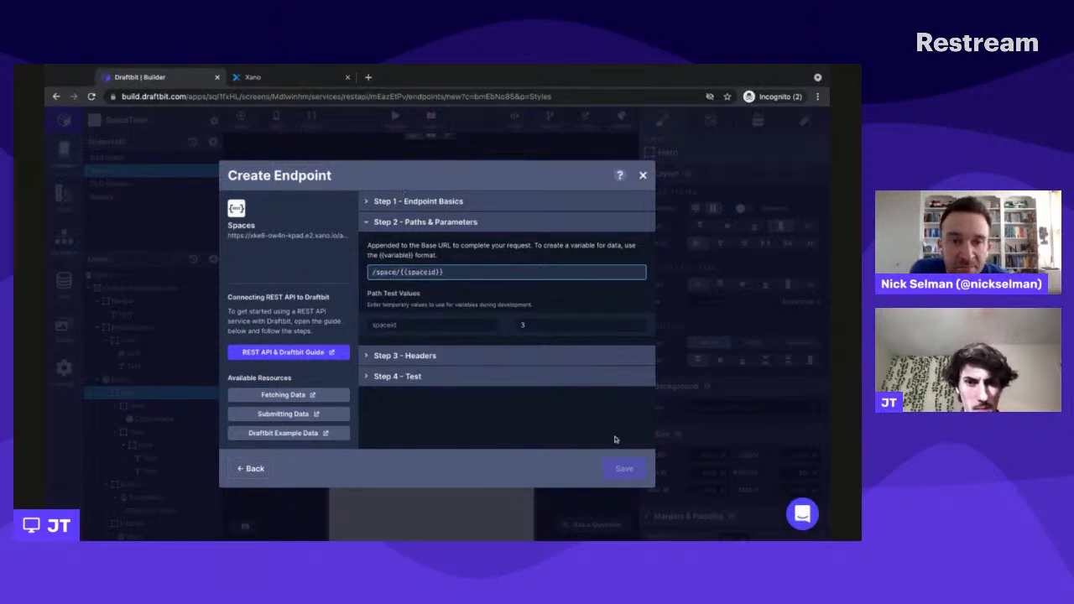
left_click(513, 375)
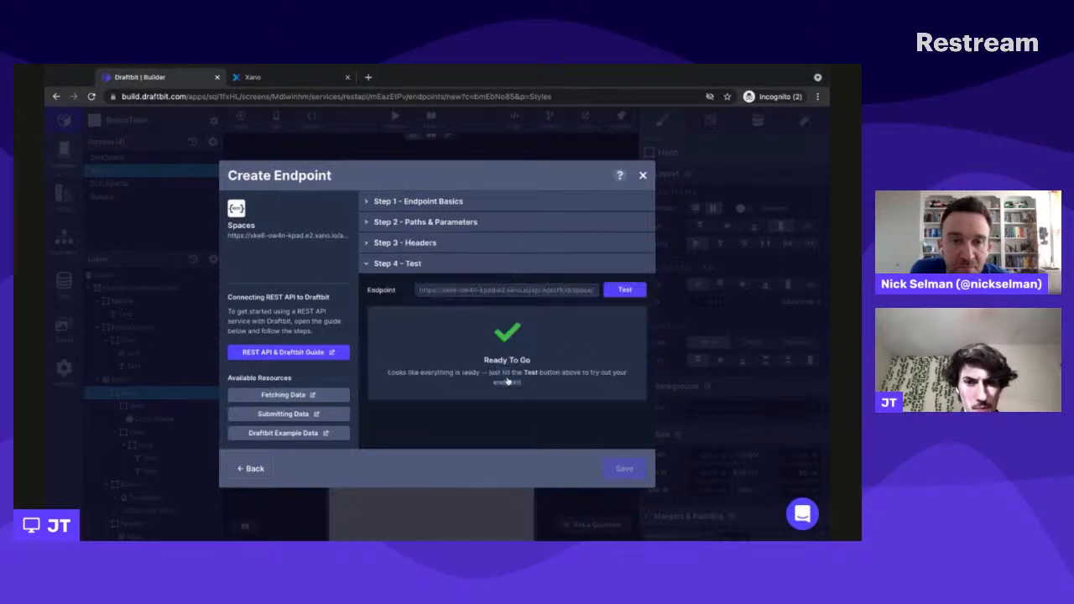
left_click(625, 289)
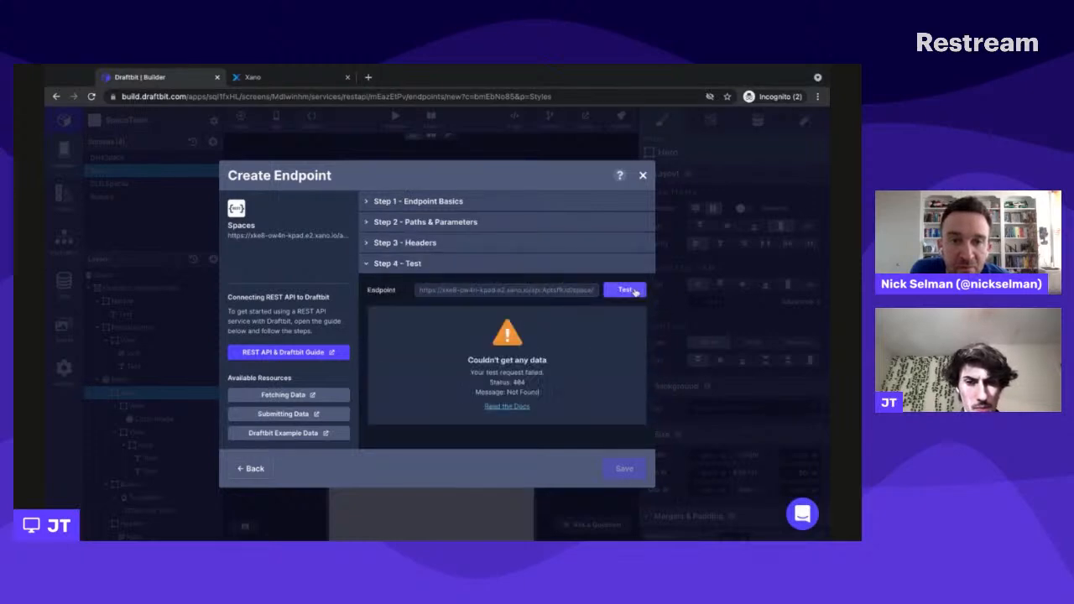
- Recheck the endpoint's name and method, then the spaceid variable in its path and the test value
left_click(453, 202)
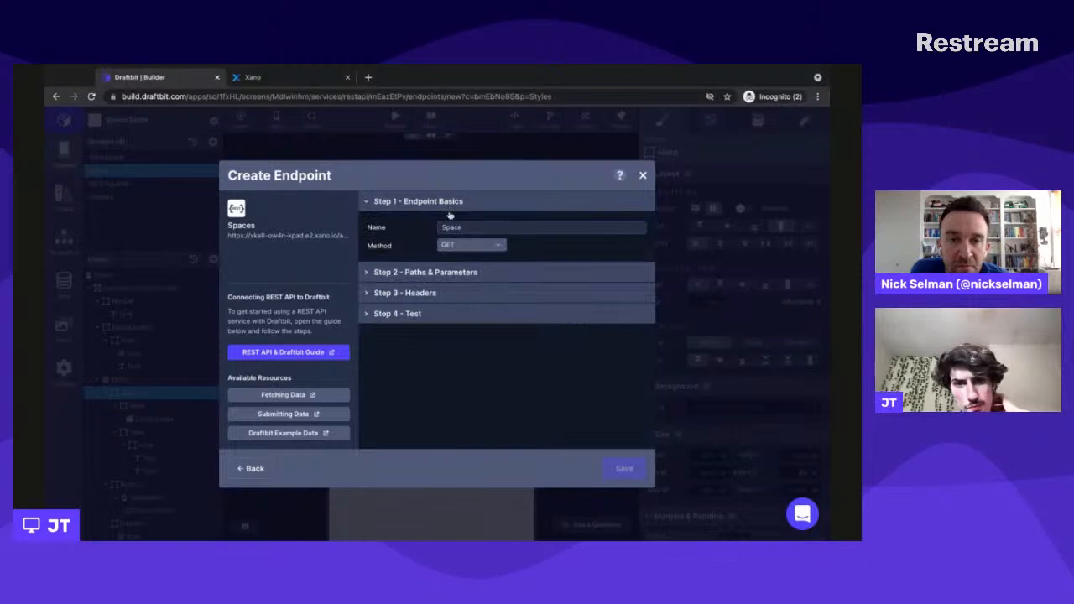
left_click(445, 271)
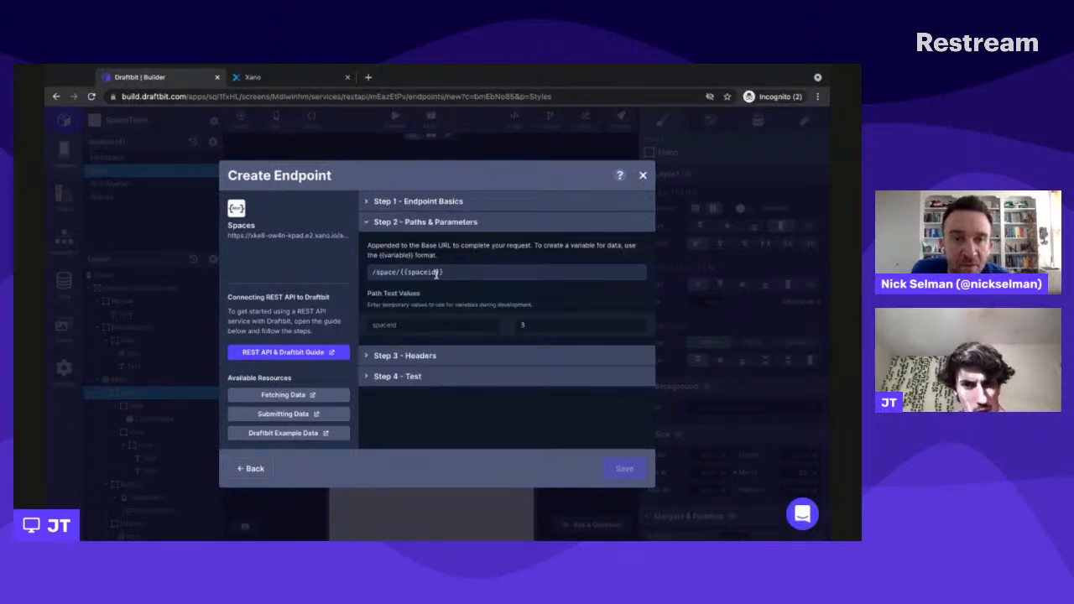
left_click(455, 271)
key("shift+Left")
key("shift+Left")
key("shift+Left")
key("shift+Left")
key("shift+Left")
key("shift+Left")
key("shift+Left")
key("shift+Left")
key("shift+Left")
key("shift+Left")
key("shift+Left")
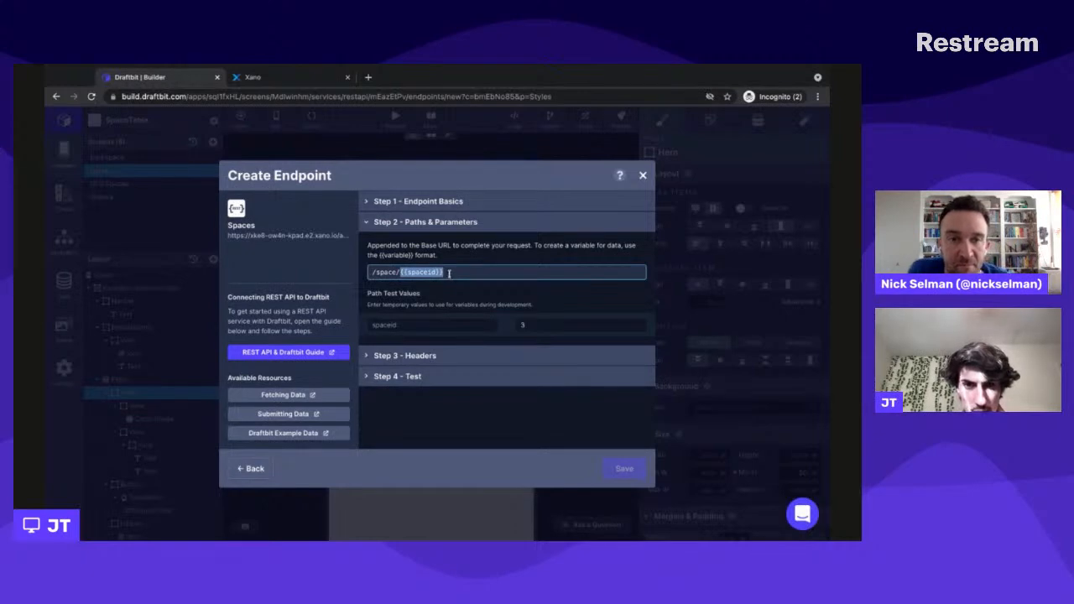
left_click(434, 272)
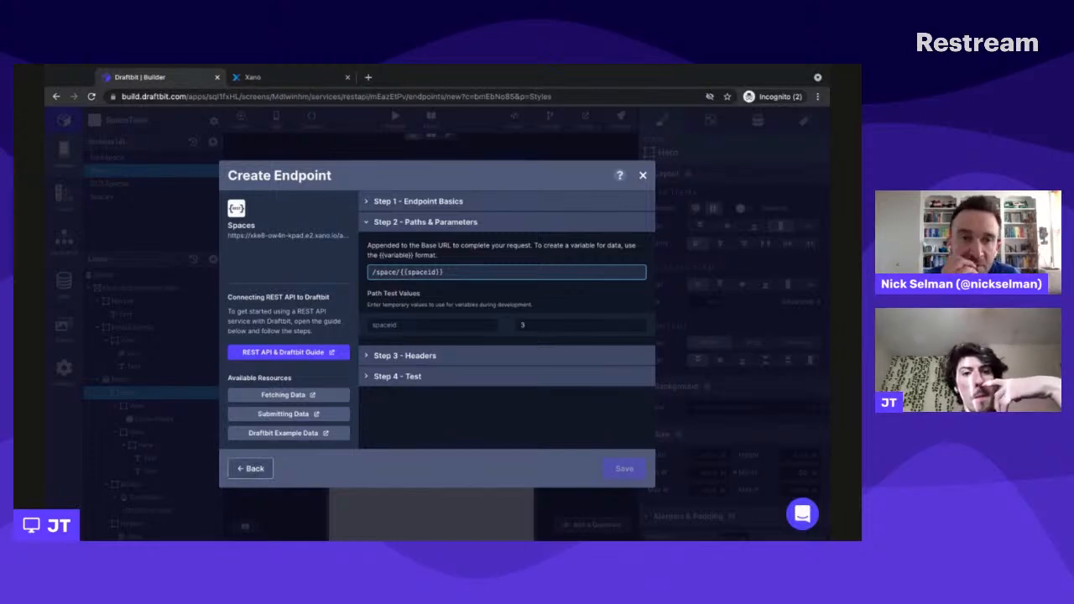
left_click(250, 470)
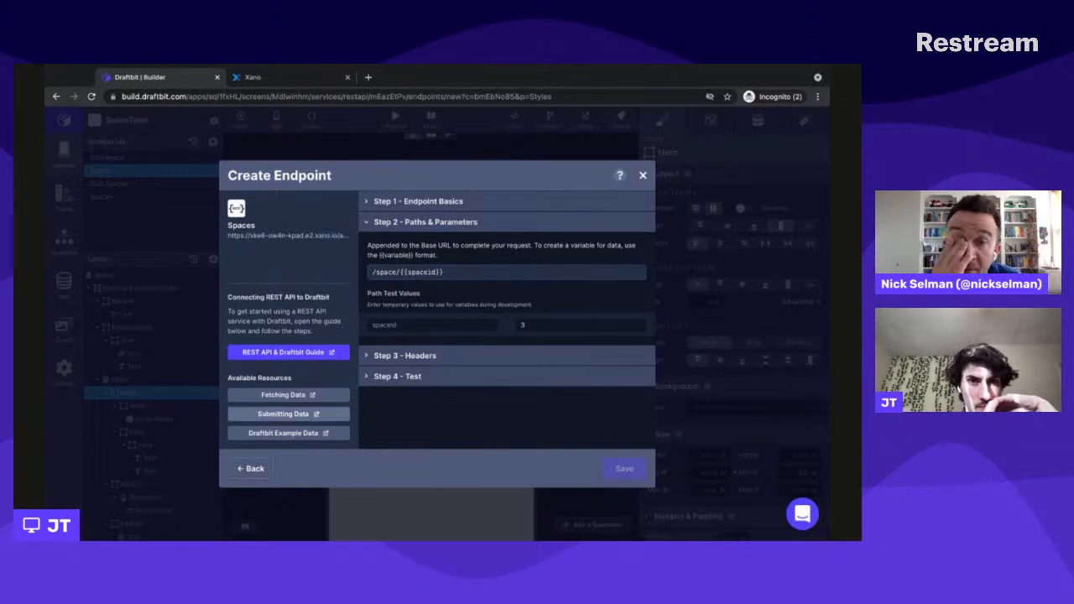
- Switch to Xano, leave the Spaces records and examine the Spaces table's field schema among the database tables
left_click(252, 76)
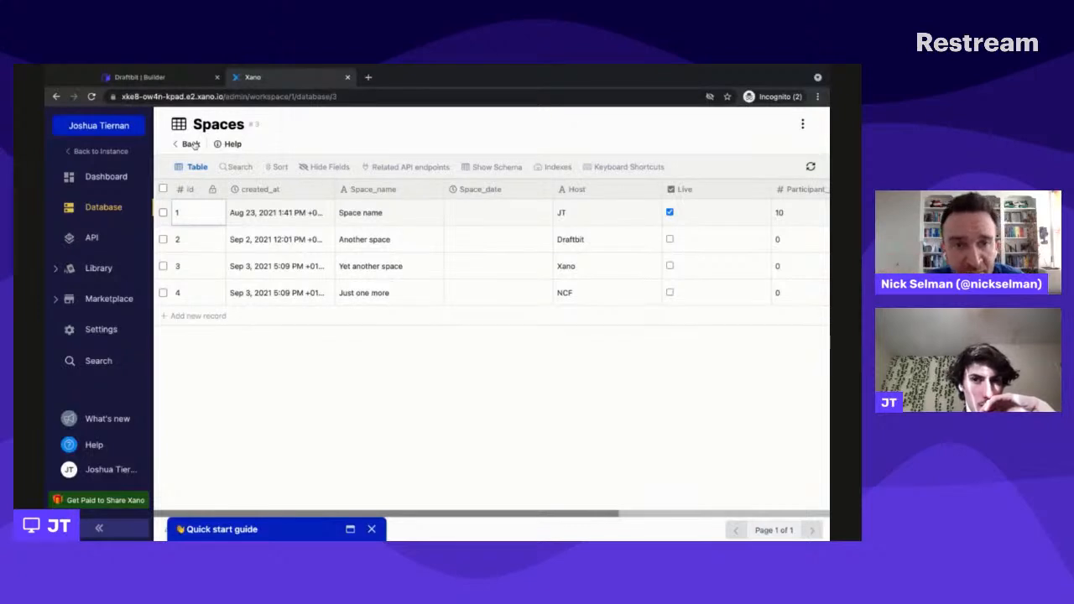
left_click(190, 144)
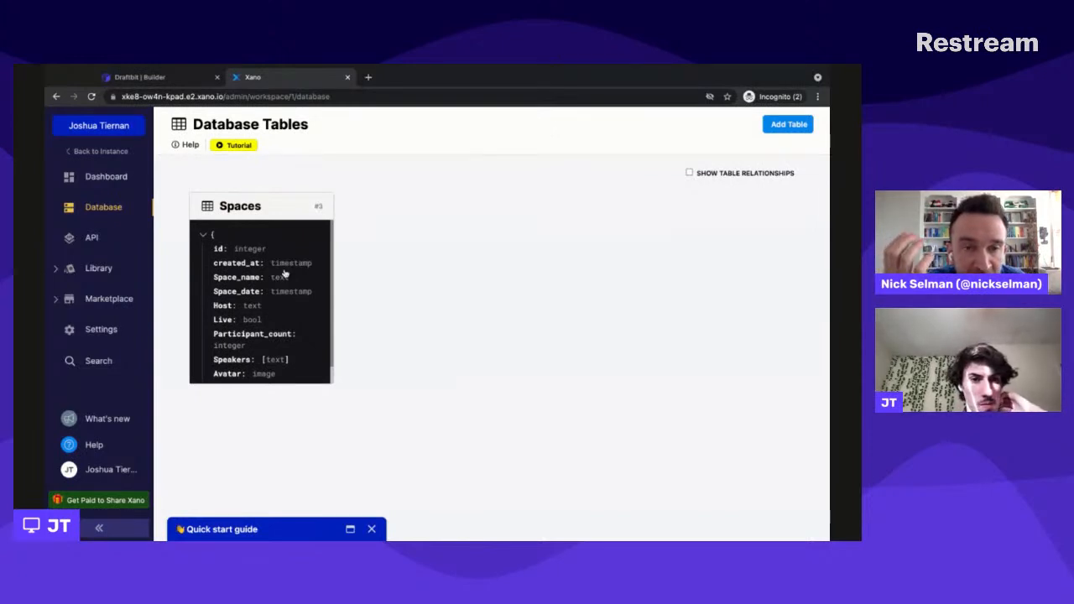
scroll(260, 302, "down", 1)
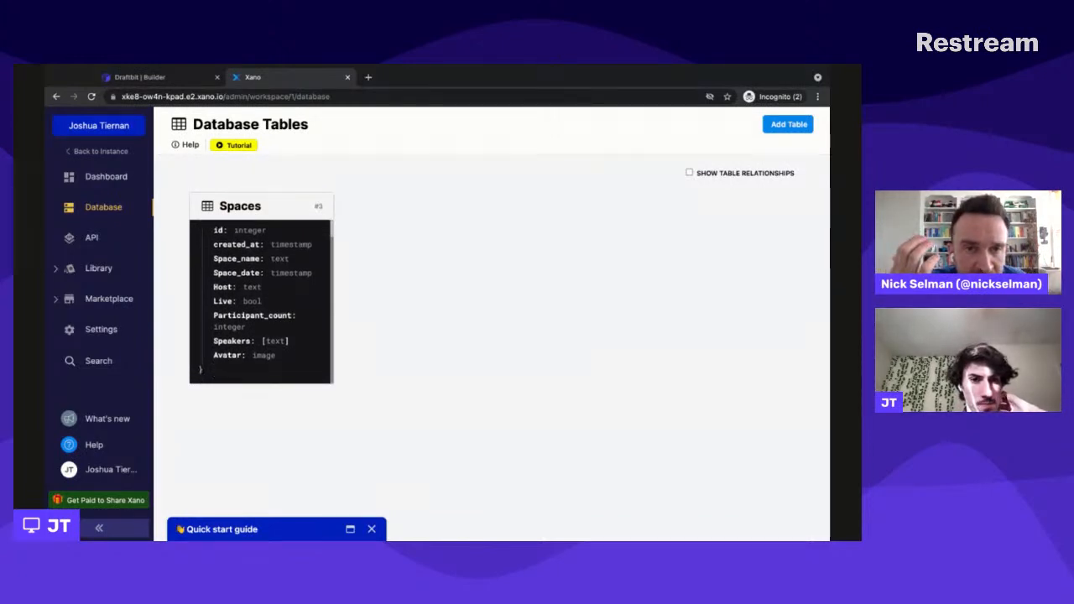
scroll(260, 302, "up", 1)
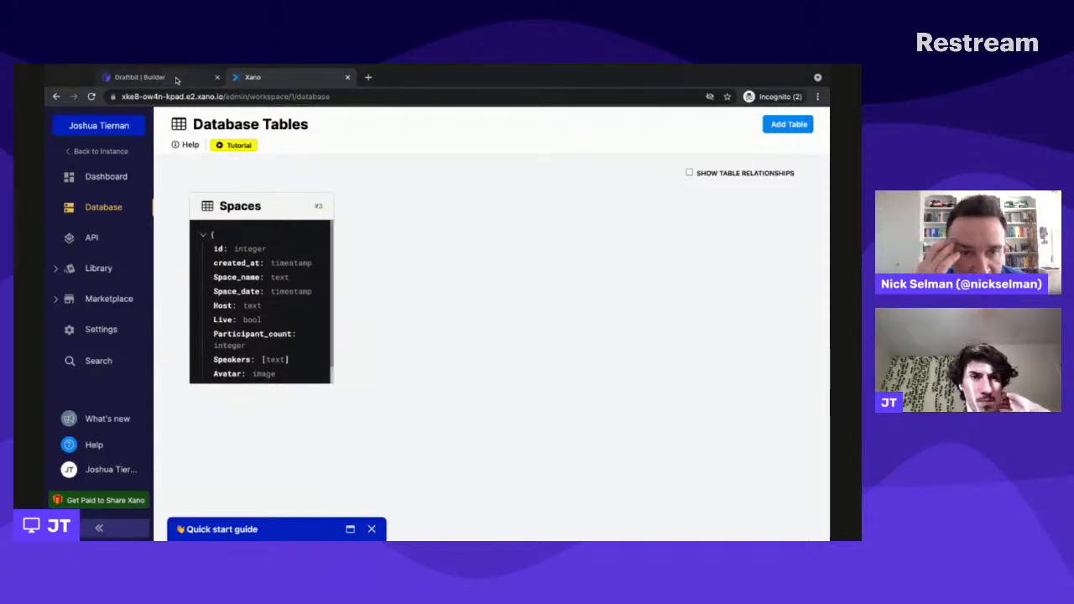
- Switch back to Draftbit and restore the endpoint's path to /spaces/{{spaceid}}
left_click(176, 77)
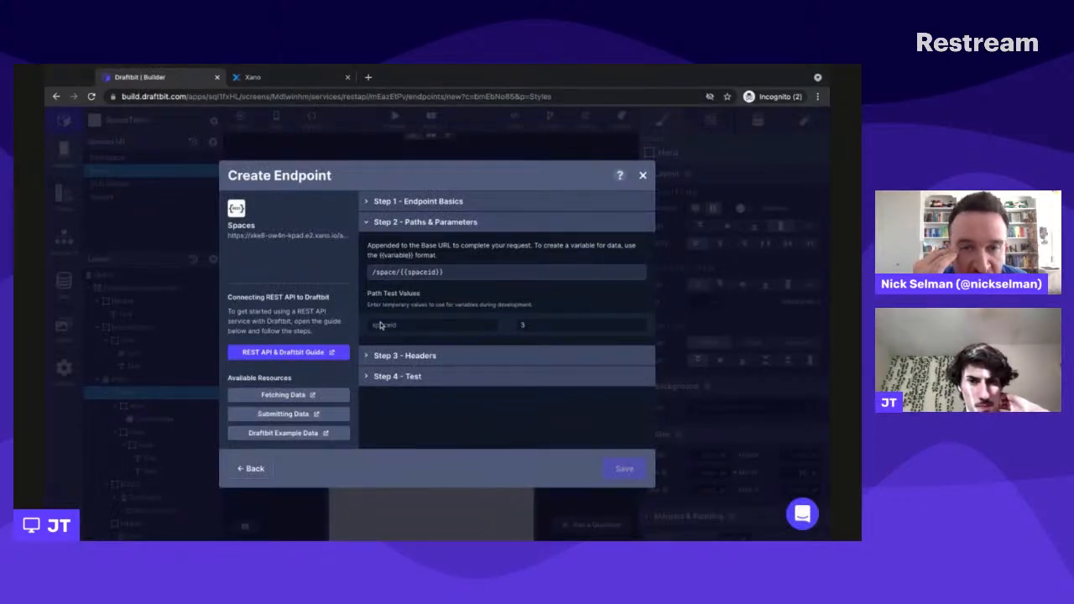
left_click(399, 272)
type("s")
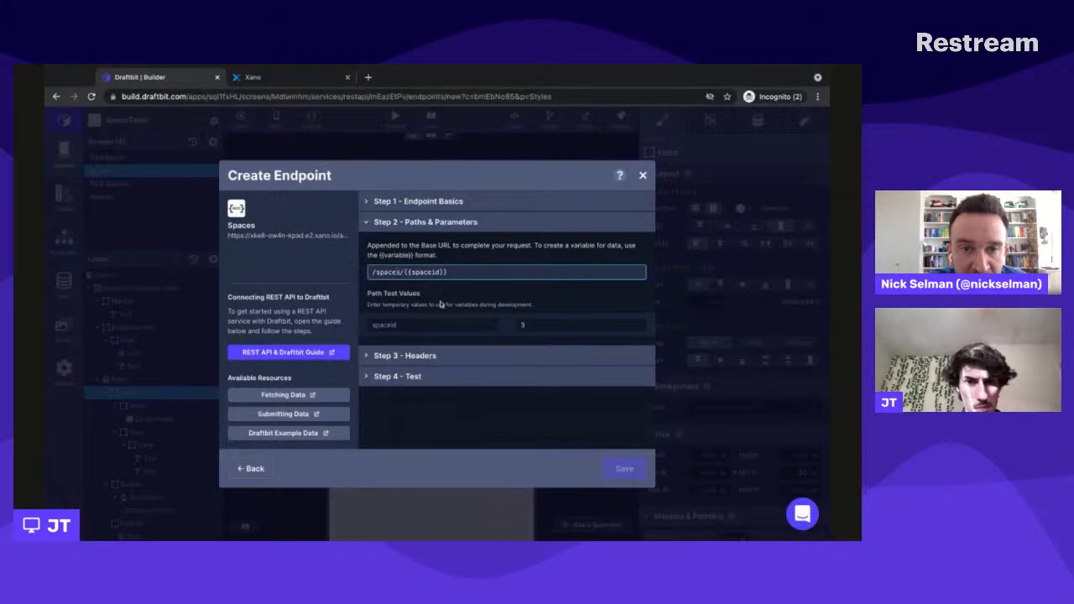
left_click(463, 289)
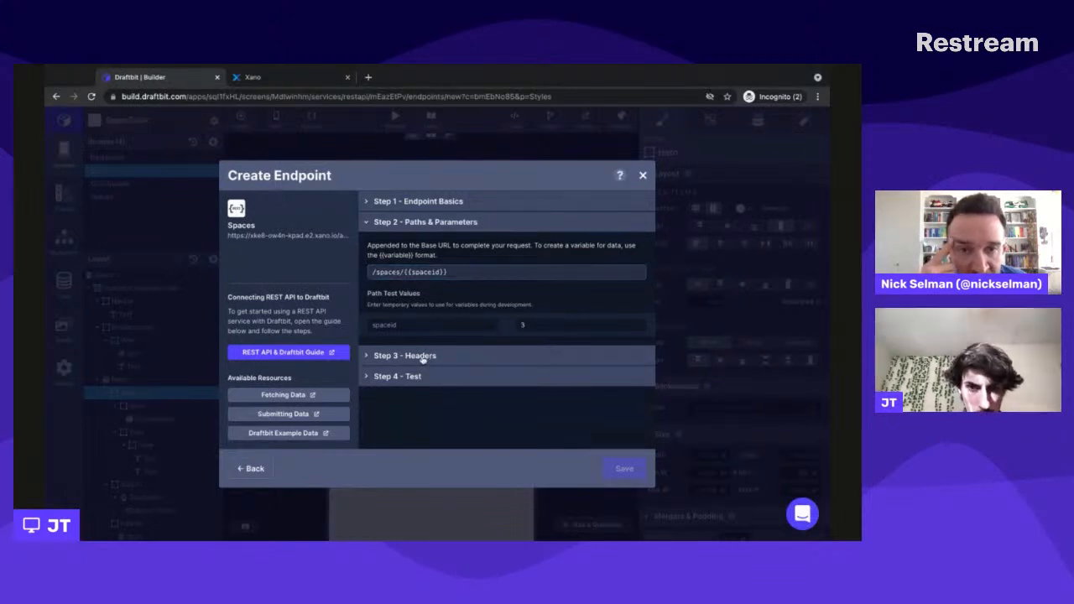
- Check the table name in Xano, set the Draftbit endpoint's path to /Spaces/{{spaceid}} and rerun the test request
left_click(255, 78)
left_click(179, 80)
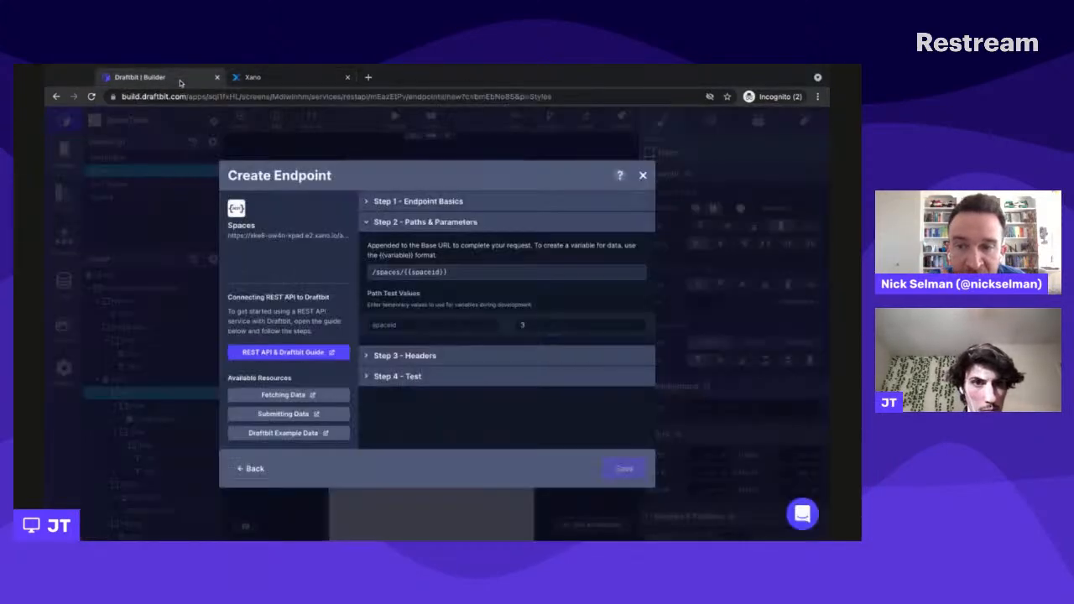
left_click(377, 273)
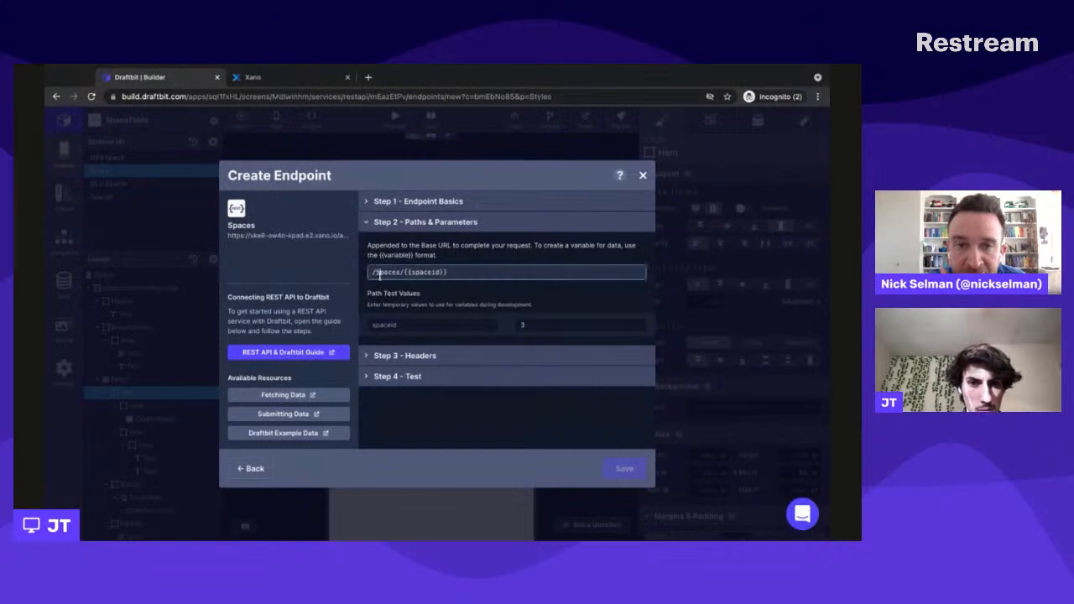
left_click(521, 384)
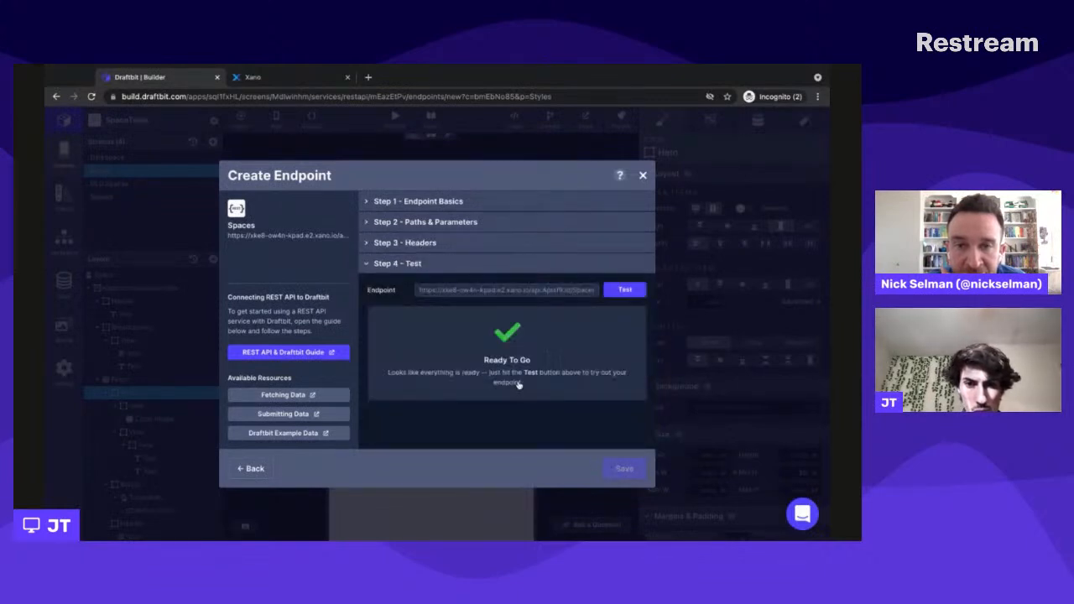
left_click(627, 290)
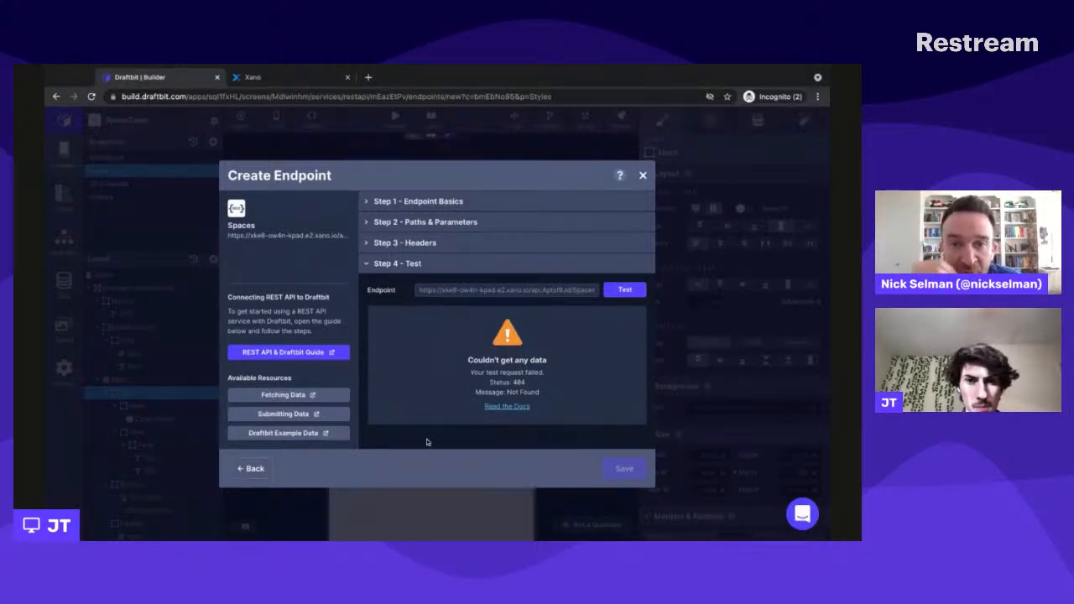
- Switch to Xano, open the Twitter API group and review the inputs and function stack of its /spaces endpoint
key("super+Tab")
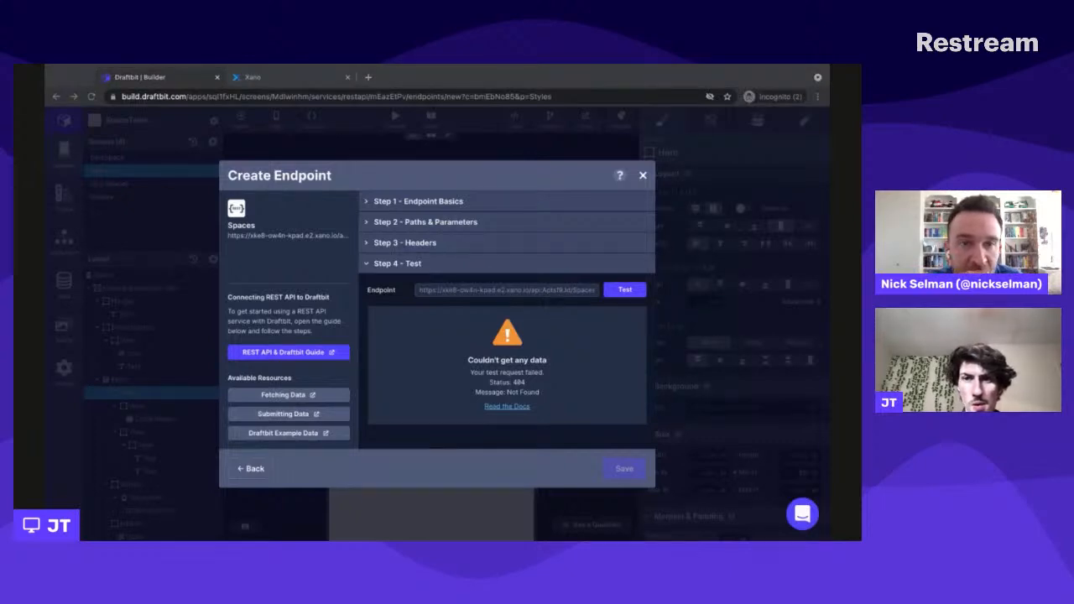
key("super+Tab")
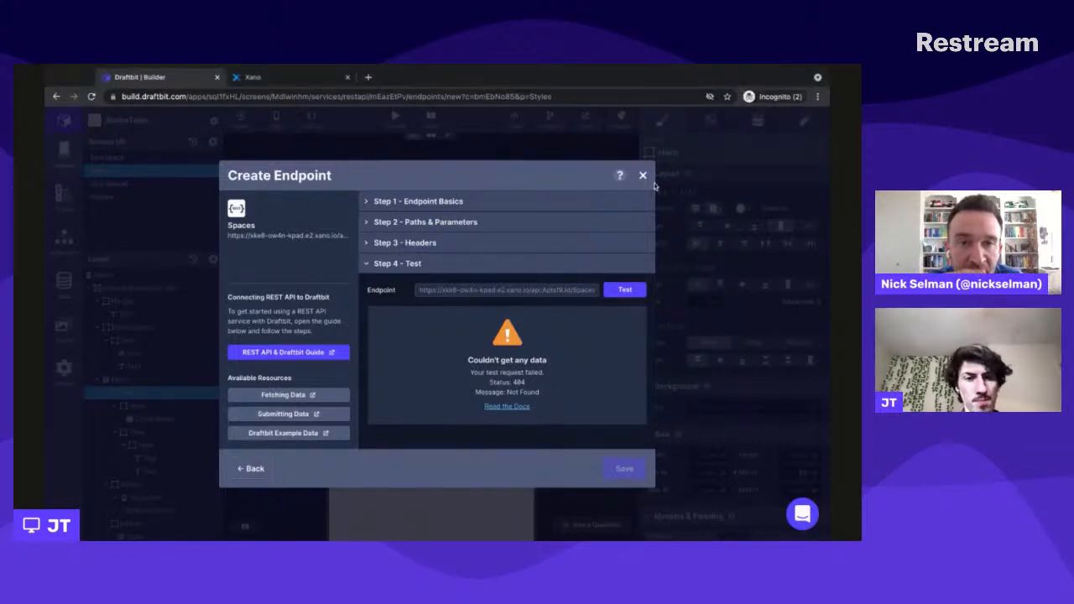
left_click(289, 82)
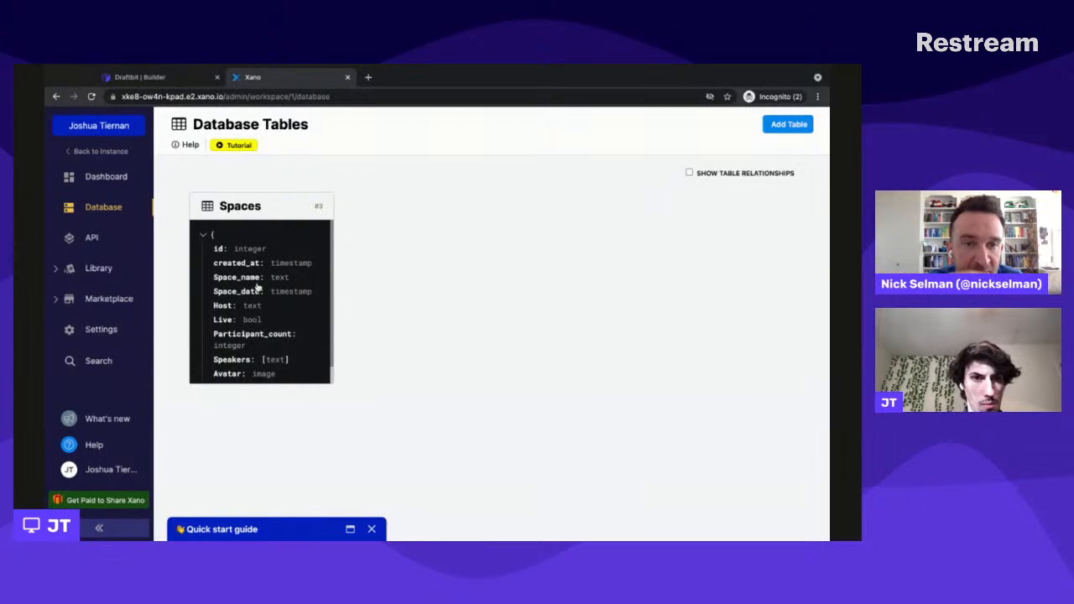
left_click(112, 241)
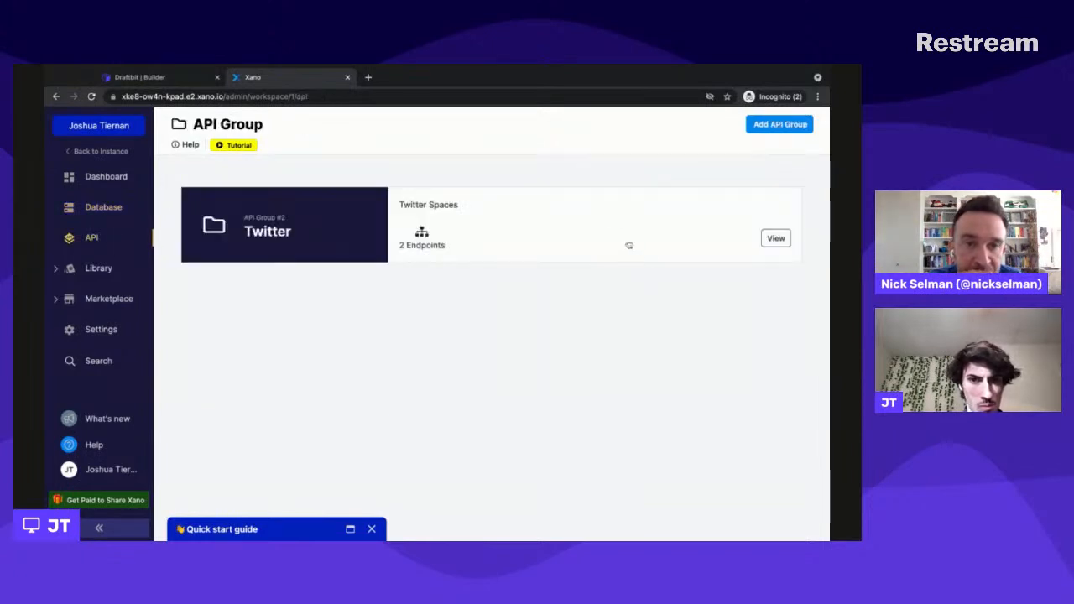
left_click(596, 238)
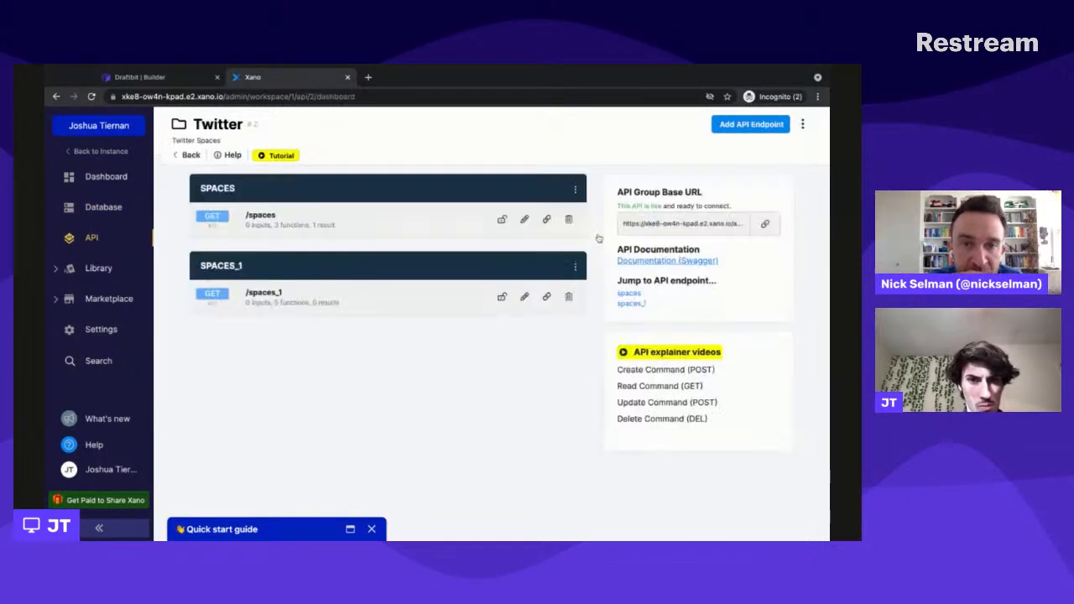
left_click(428, 221)
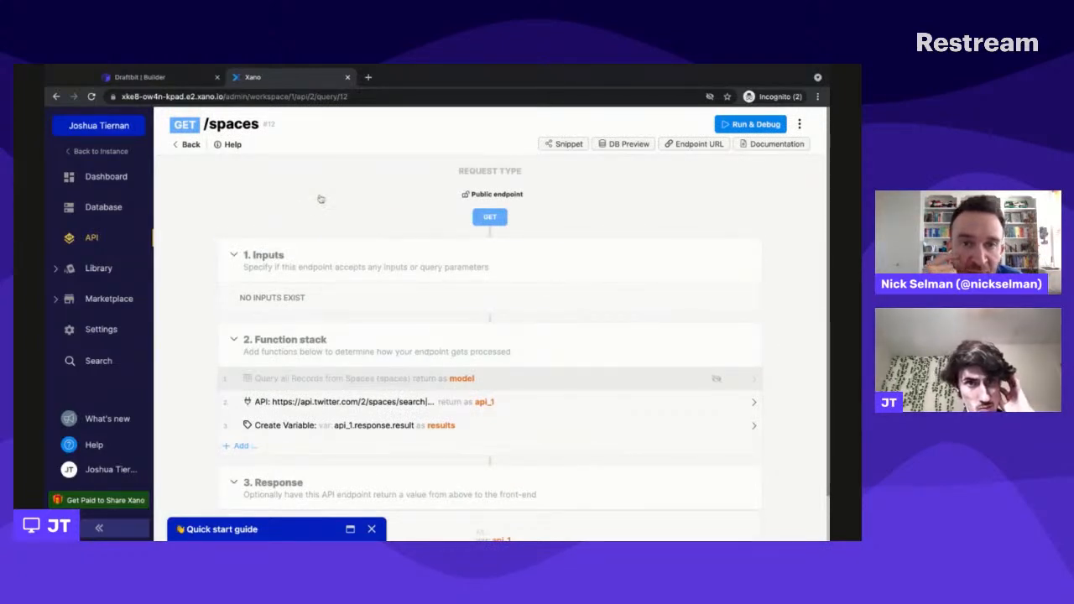
left_click(191, 146)
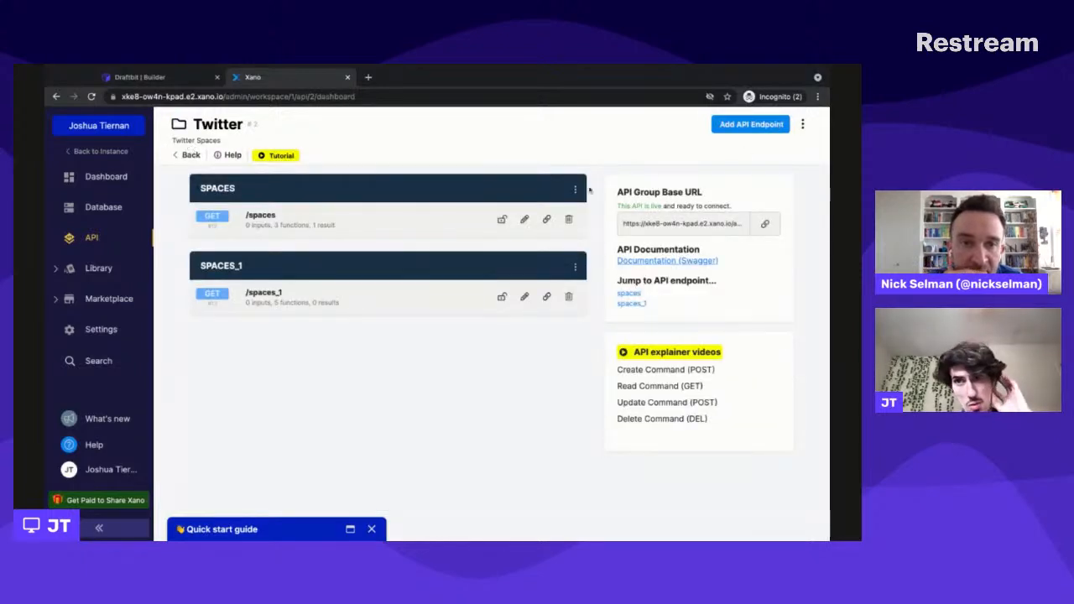
left_click(745, 128)
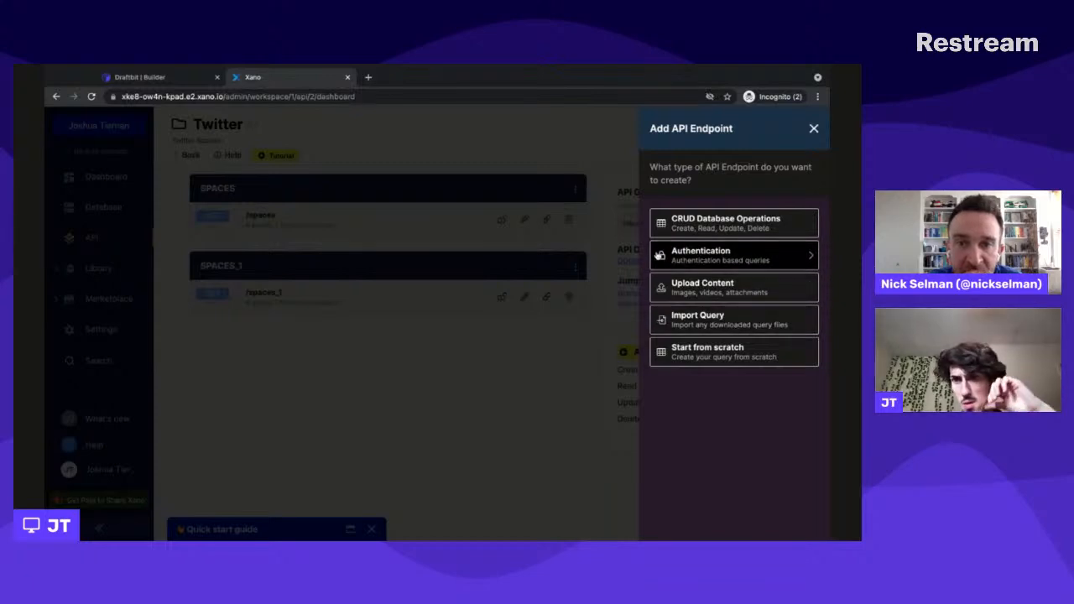
left_click(735, 228)
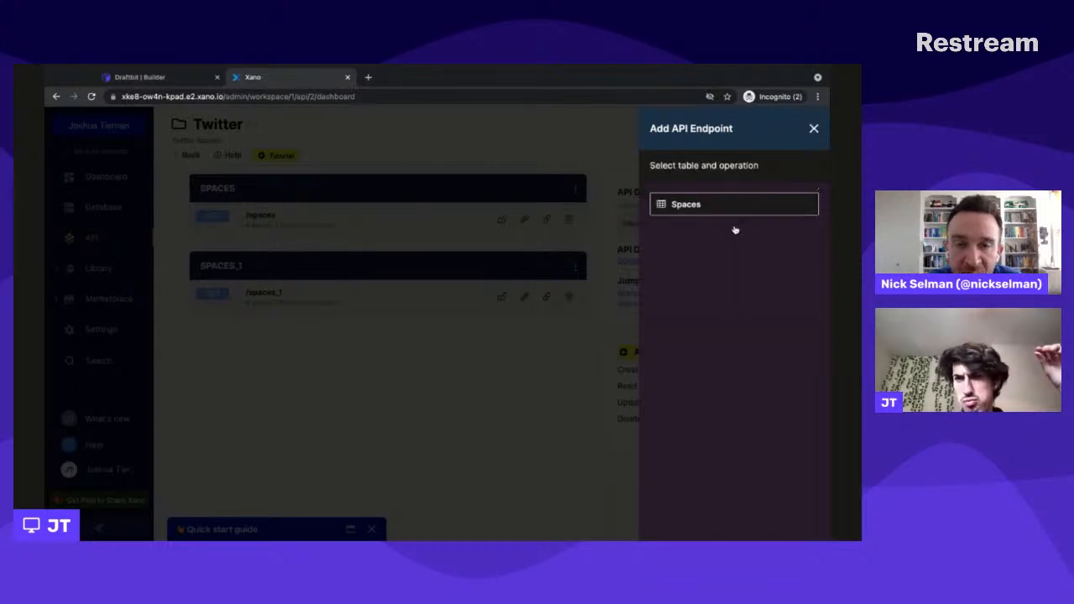
left_click(814, 131)
left_click(351, 225)
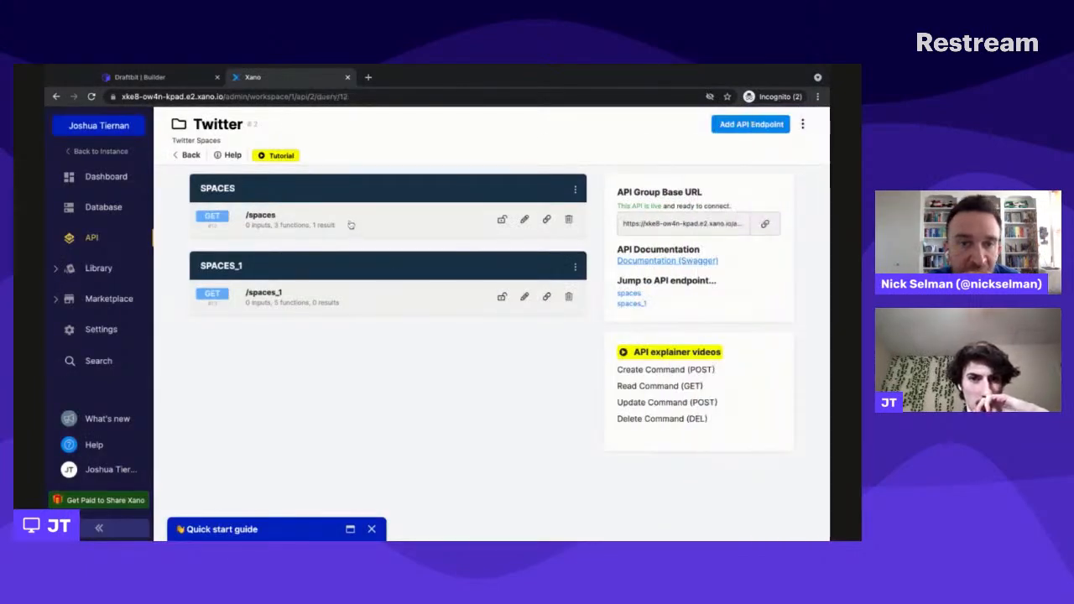
left_click(185, 144)
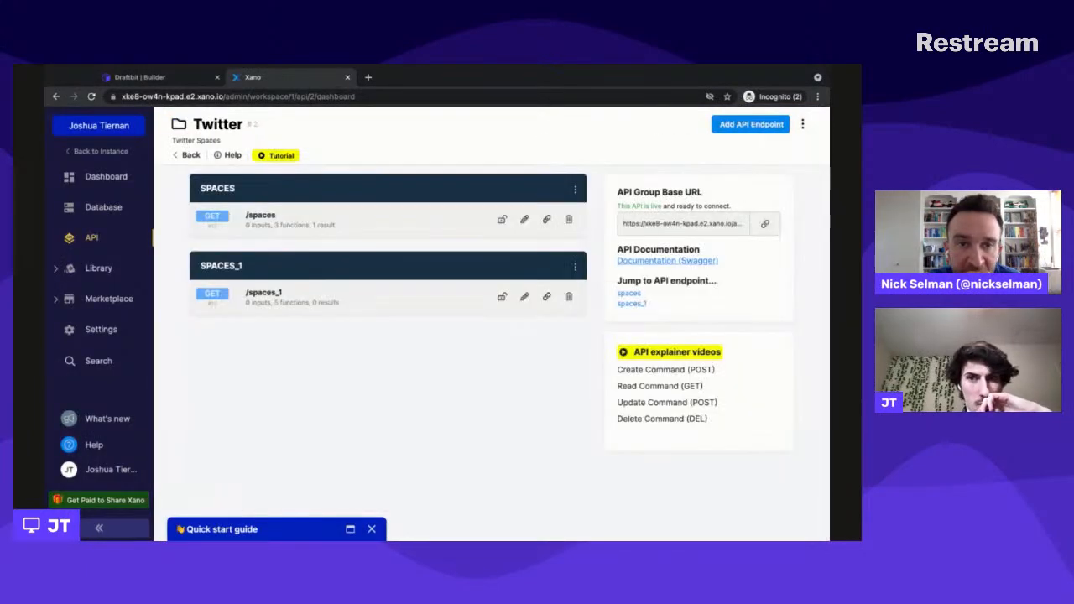
left_click(750, 124)
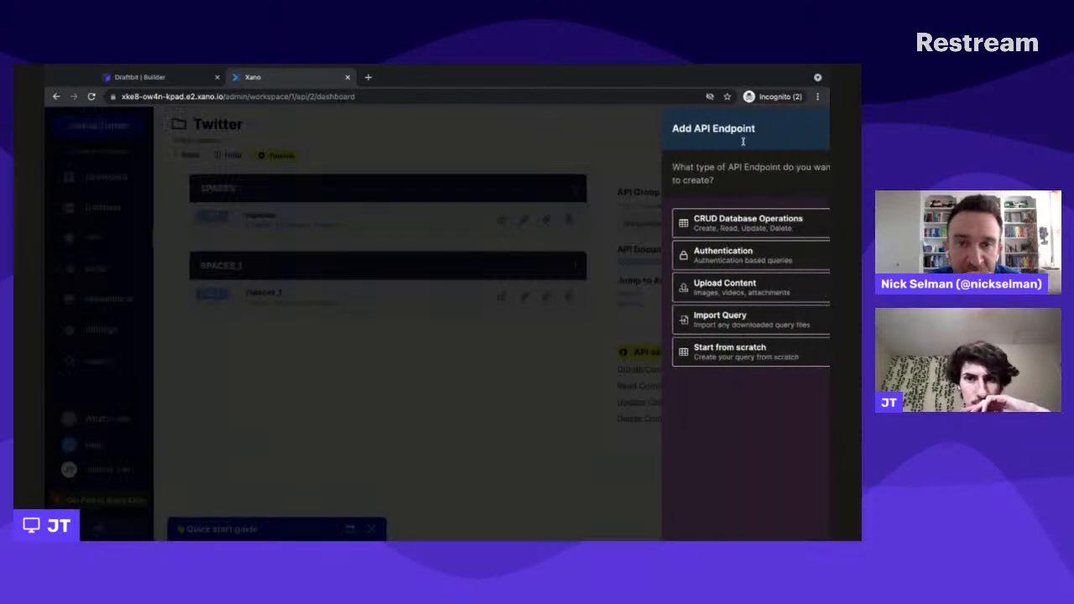
left_click(732, 222)
left_click(709, 209)
left_click(706, 210)
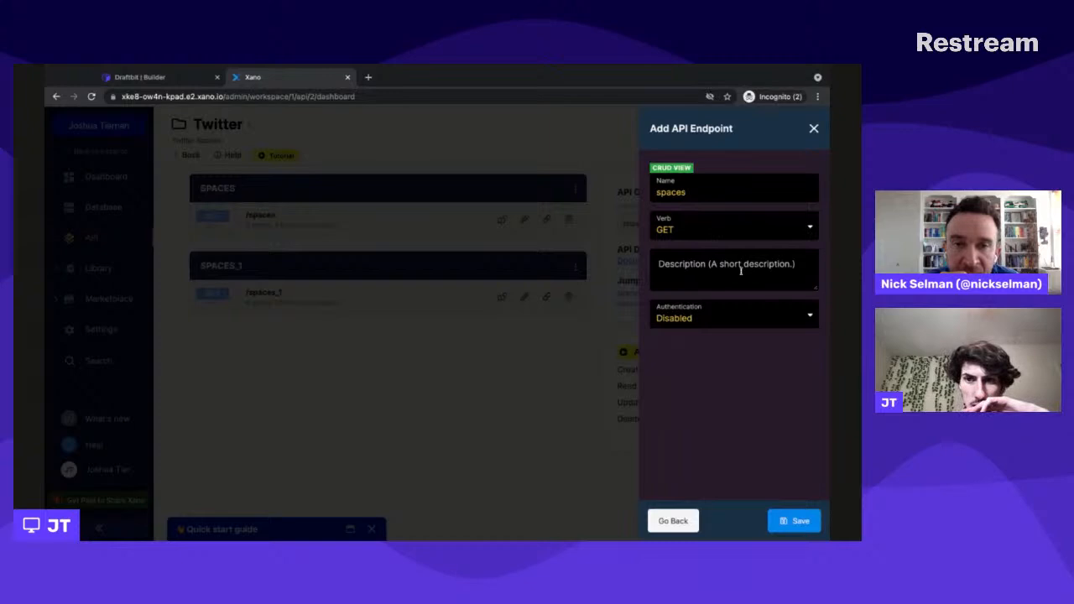
key("BackSpace")
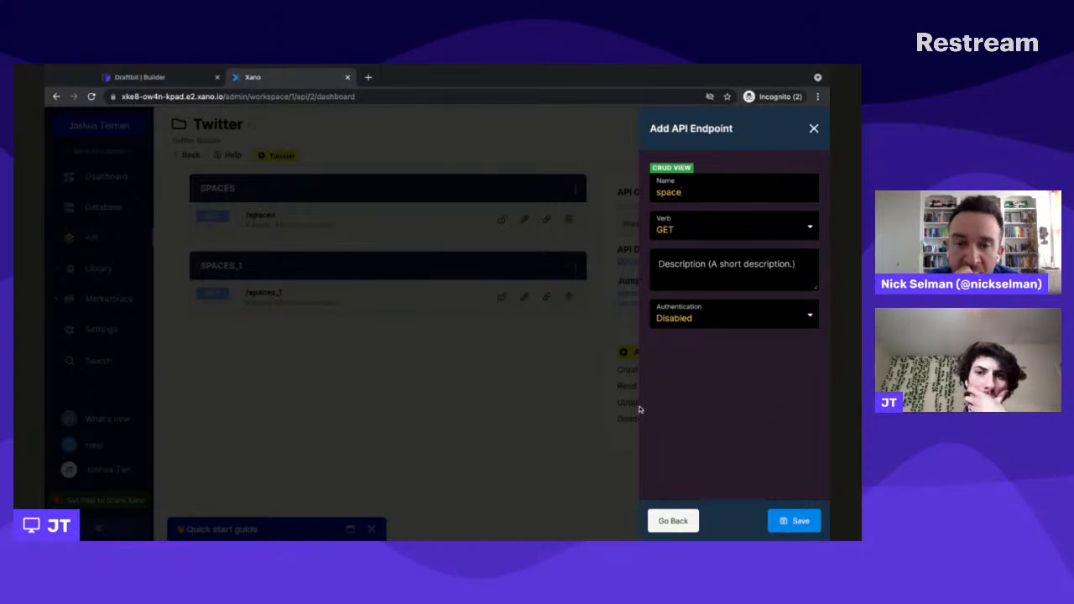
left_click(668, 522)
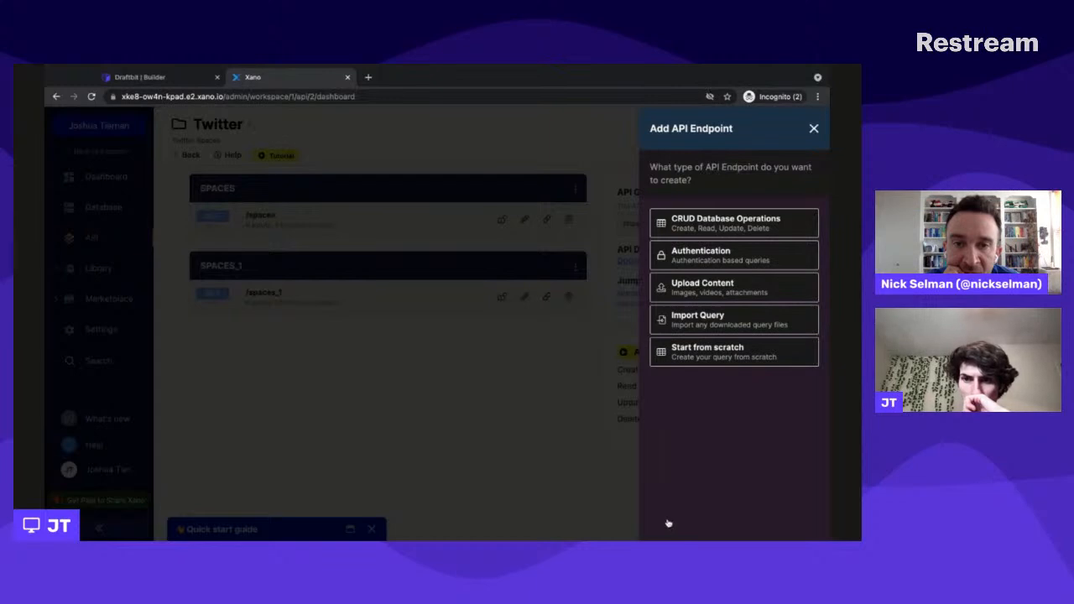
- Create a GET SINGLE CRUD endpoint for the Spaces table, named spaces/{spaces_id}, with authentication disabled
left_click(698, 231)
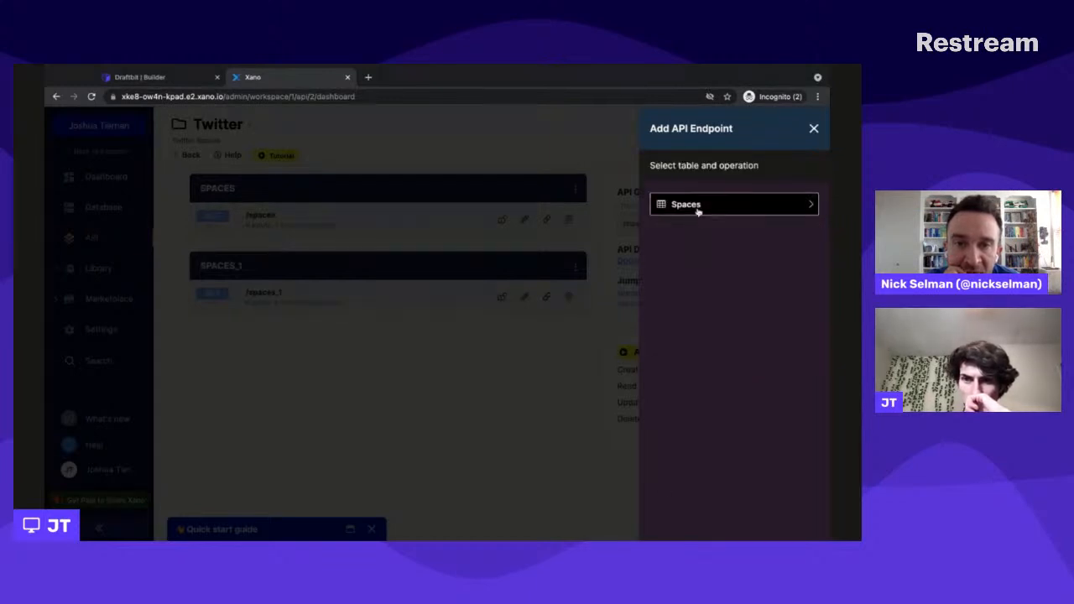
left_click(697, 206)
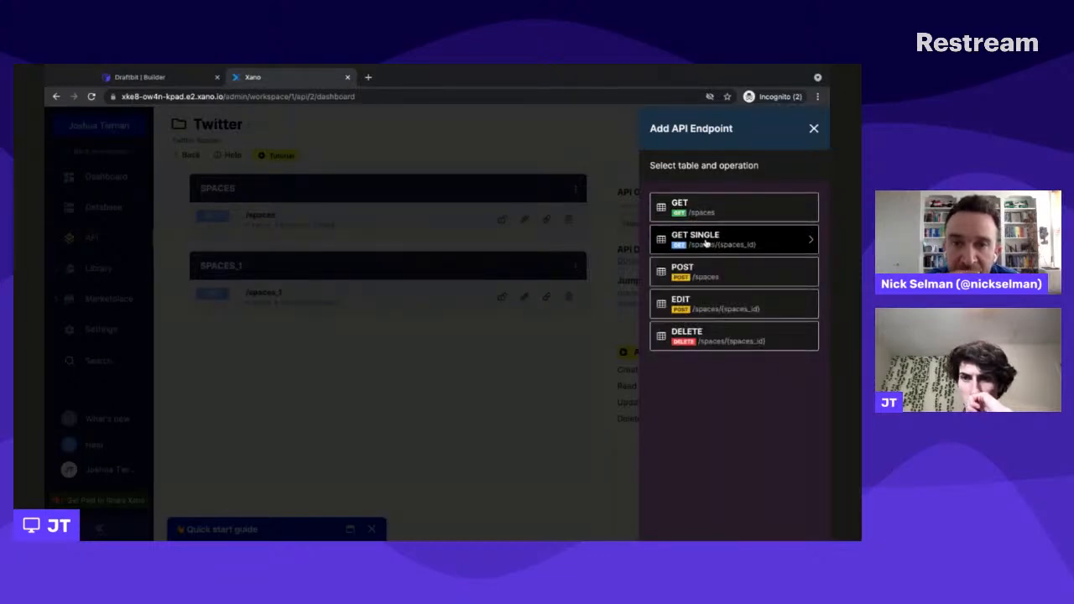
left_click(705, 243)
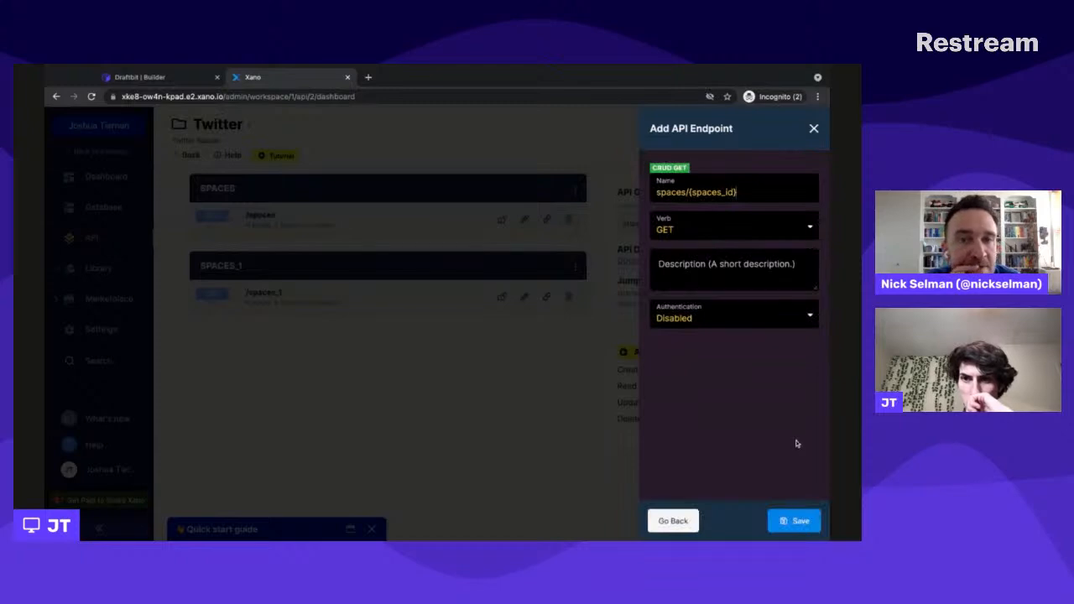
left_click(799, 524)
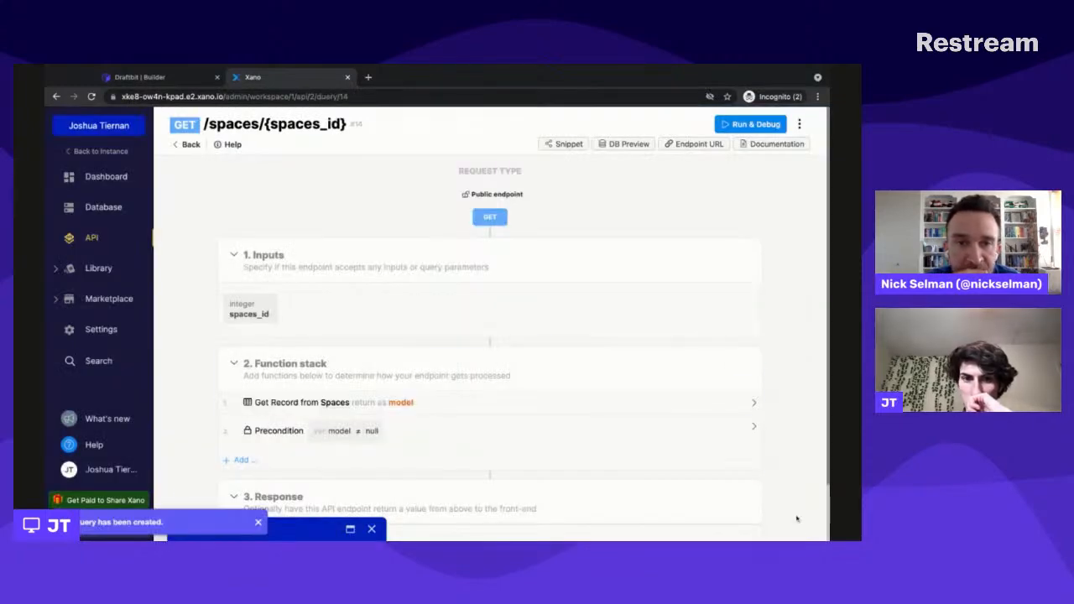
- Review the new endpoint's function stack and response, test it with spaces_id 3, and return to the API group without the quick start guide
scroll(730, 367, "down", 1)
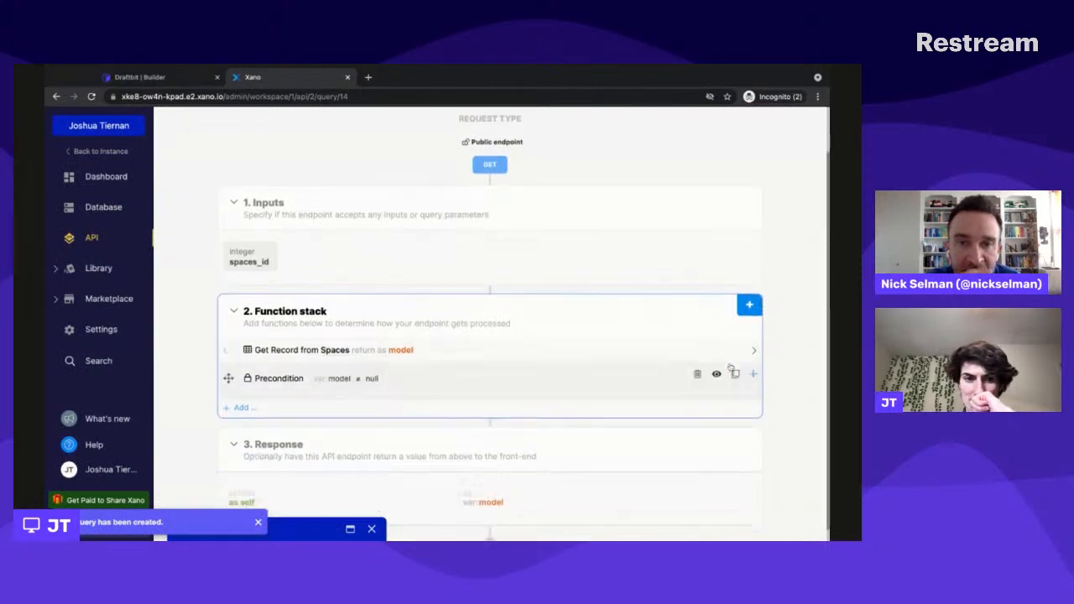
scroll(490, 369, "down", 1)
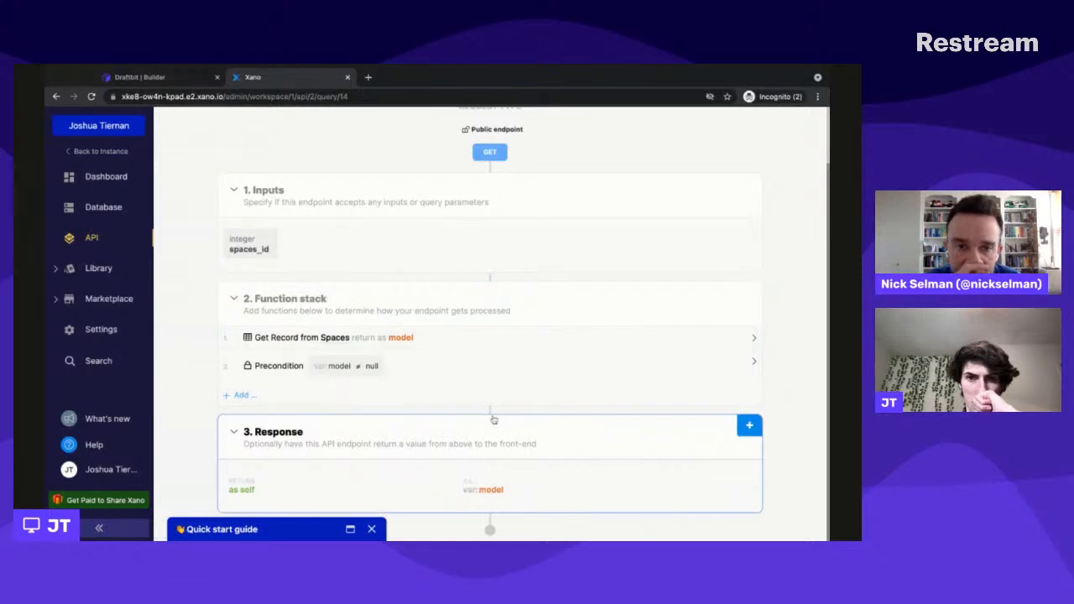
scroll(494, 419, "up", 3)
left_click(736, 123)
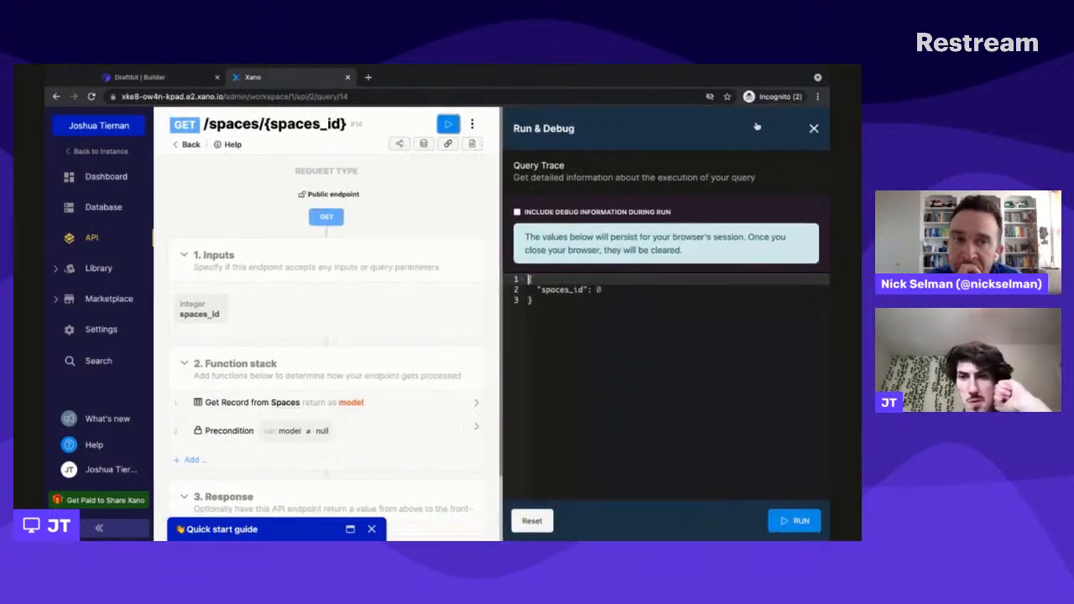
left_click(795, 521)
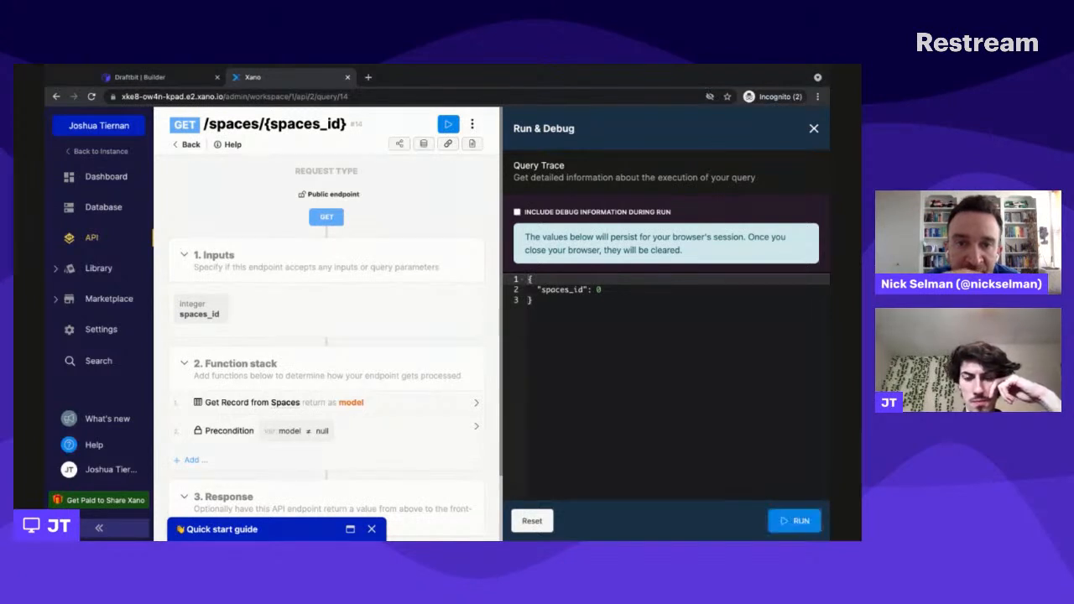
left_click(615, 293)
key("BackSpace")
type("3")
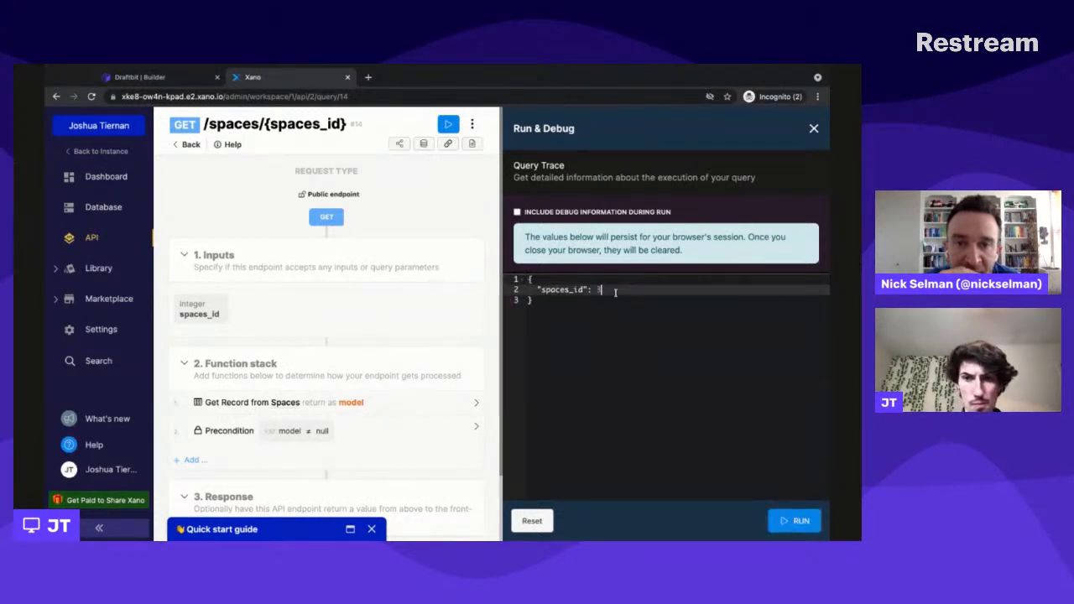
left_click(800, 519)
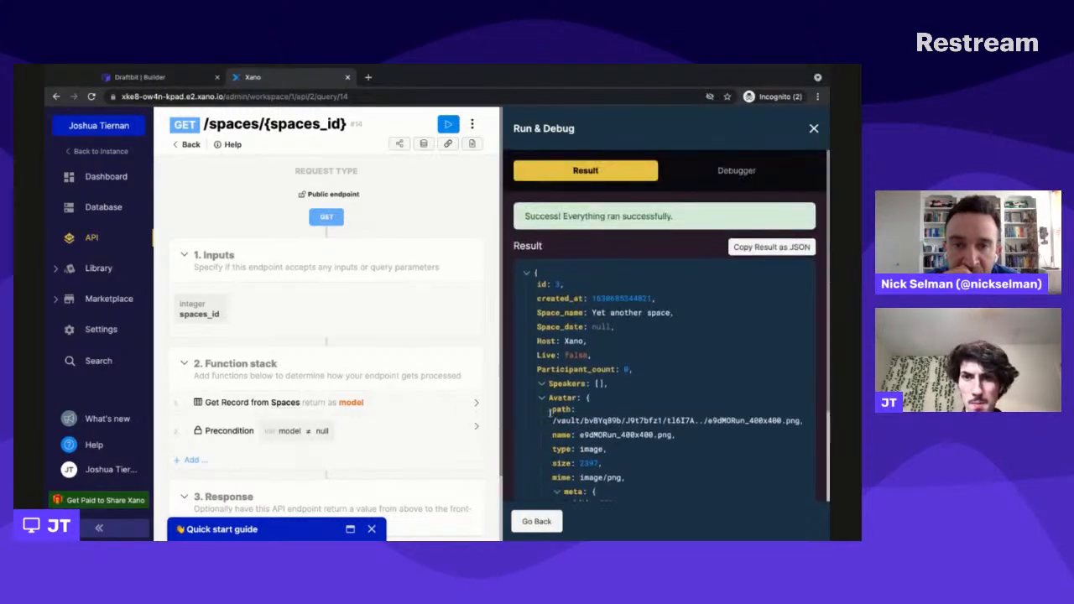
left_click(547, 525)
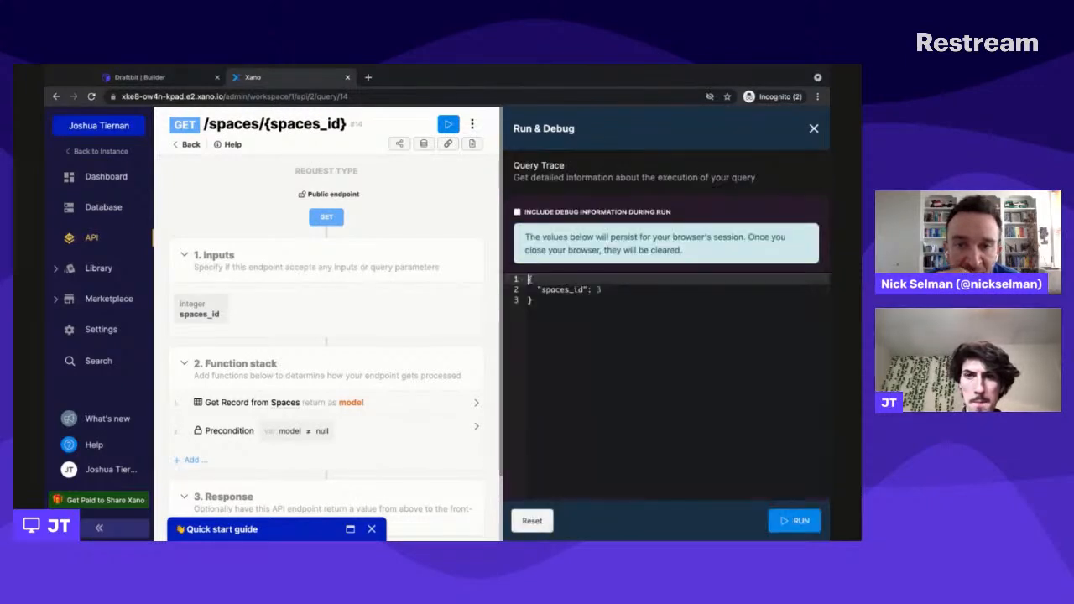
left_click(814, 129)
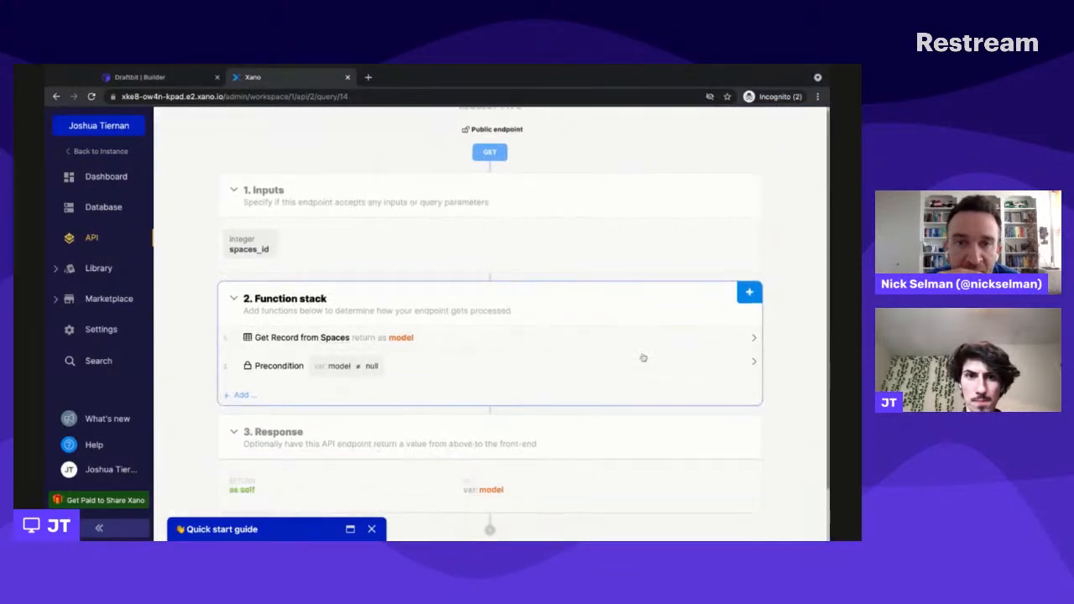
left_click(372, 528)
left_click(531, 204)
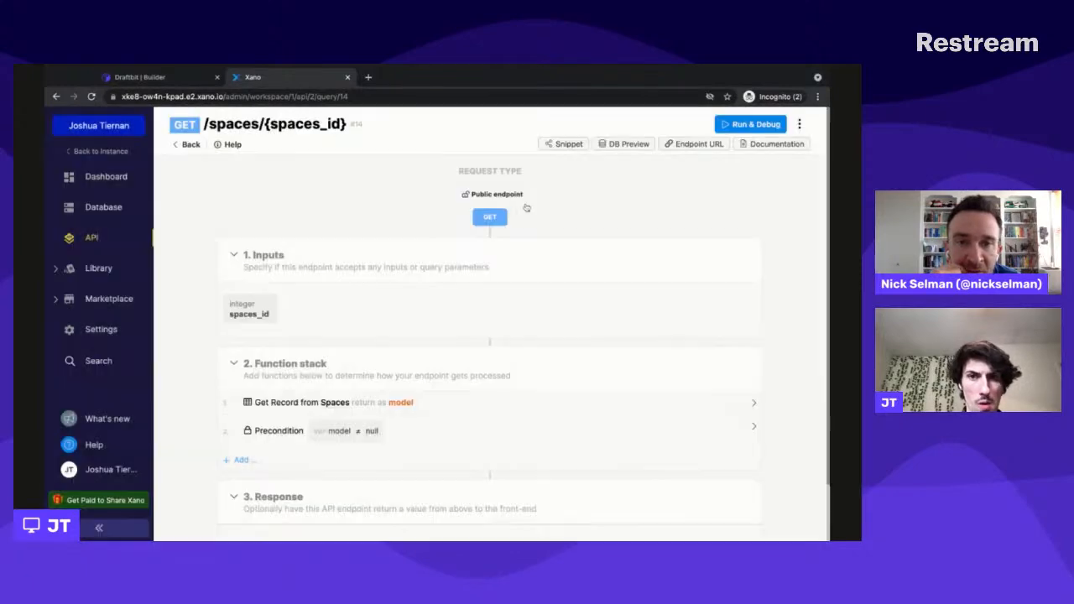
left_click(186, 144)
- Switch to Draftbit, set the Space endpoint's path to /spaces/{{spaceid}} and rerun the test request
left_click(167, 78)
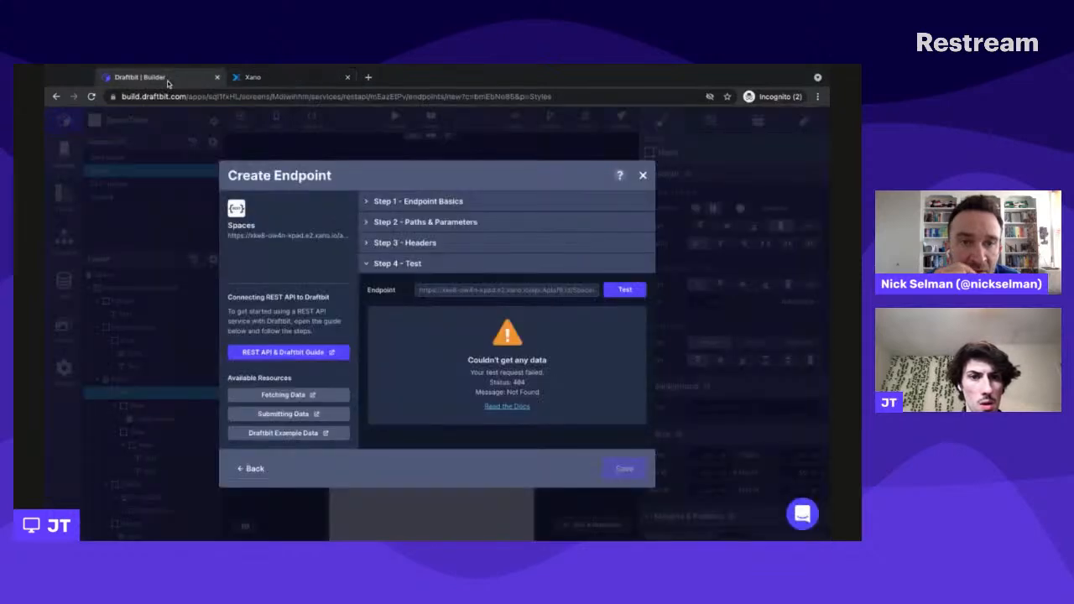
left_click(634, 291)
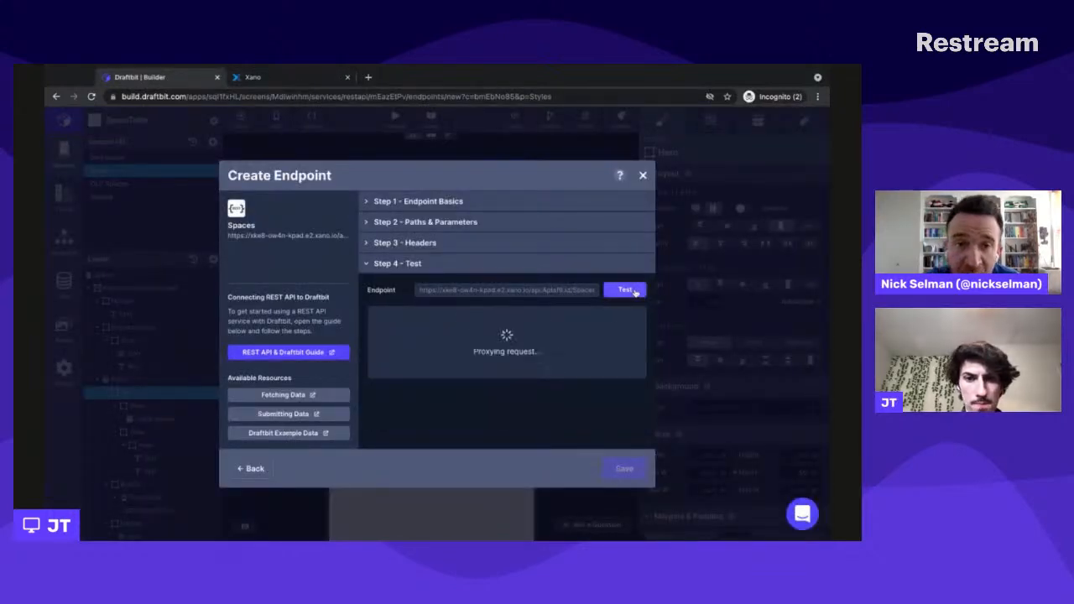
left_click(470, 223)
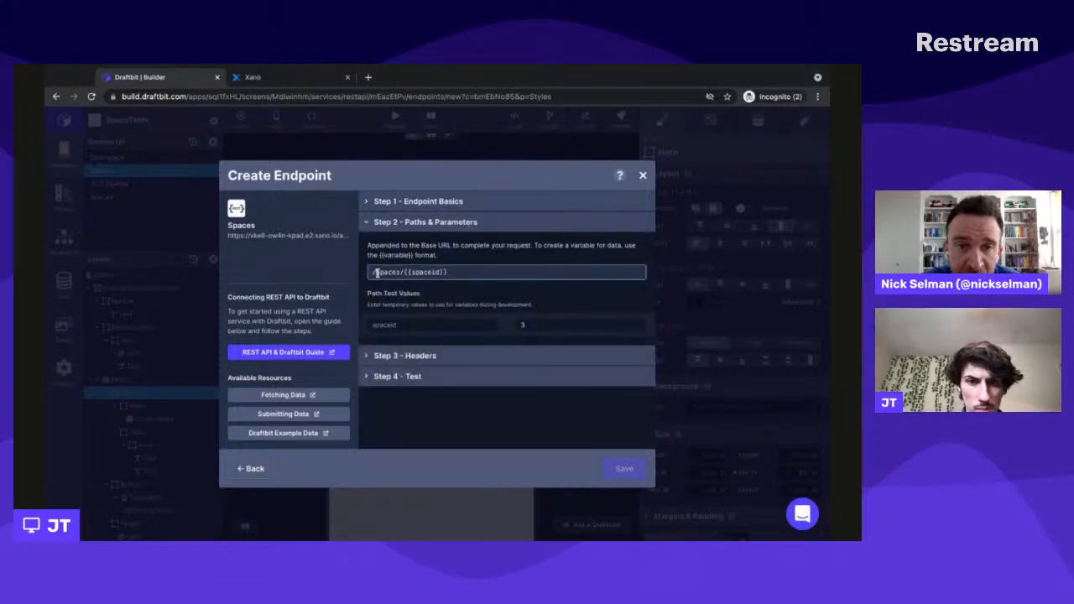
left_click(559, 377)
left_click(636, 288)
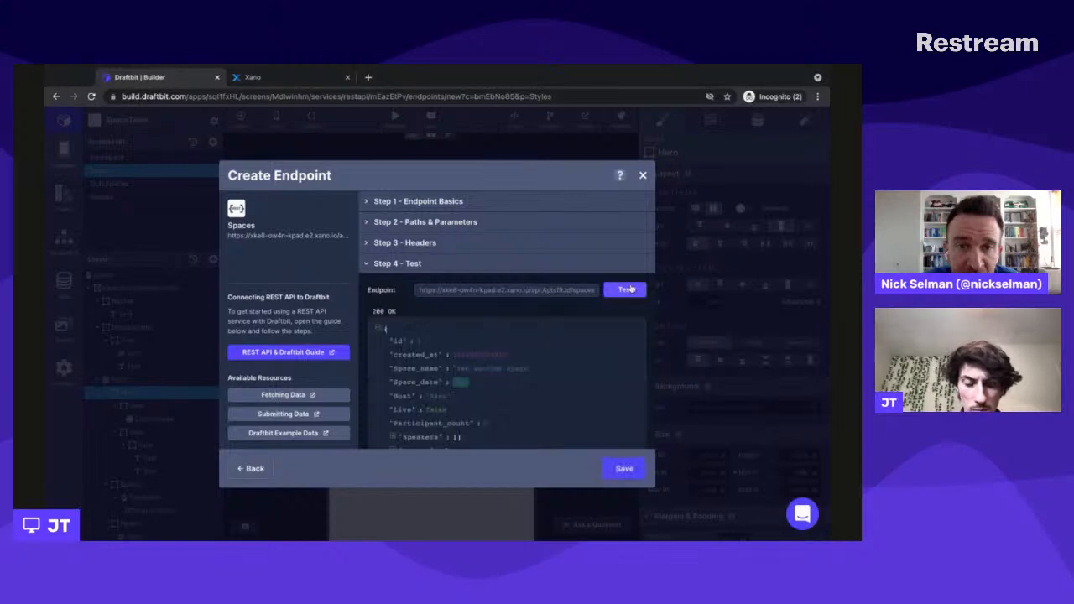
- Check the returned space data, save the Space endpoint and finish the REST API service setup
scroll(587, 336, "down", 3)
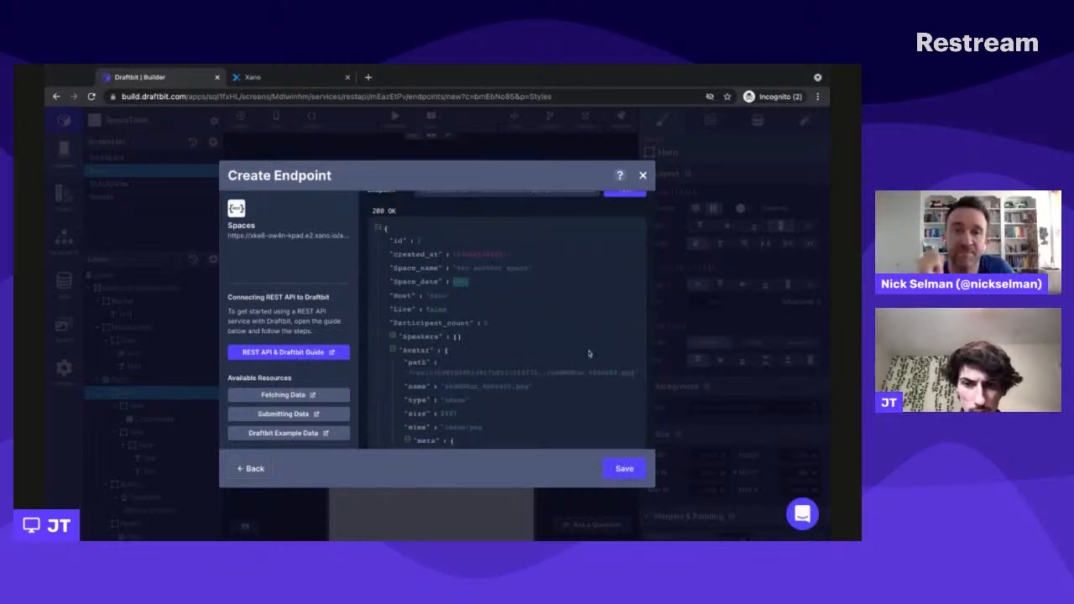
scroll(621, 395, "down", 2)
left_click(627, 470)
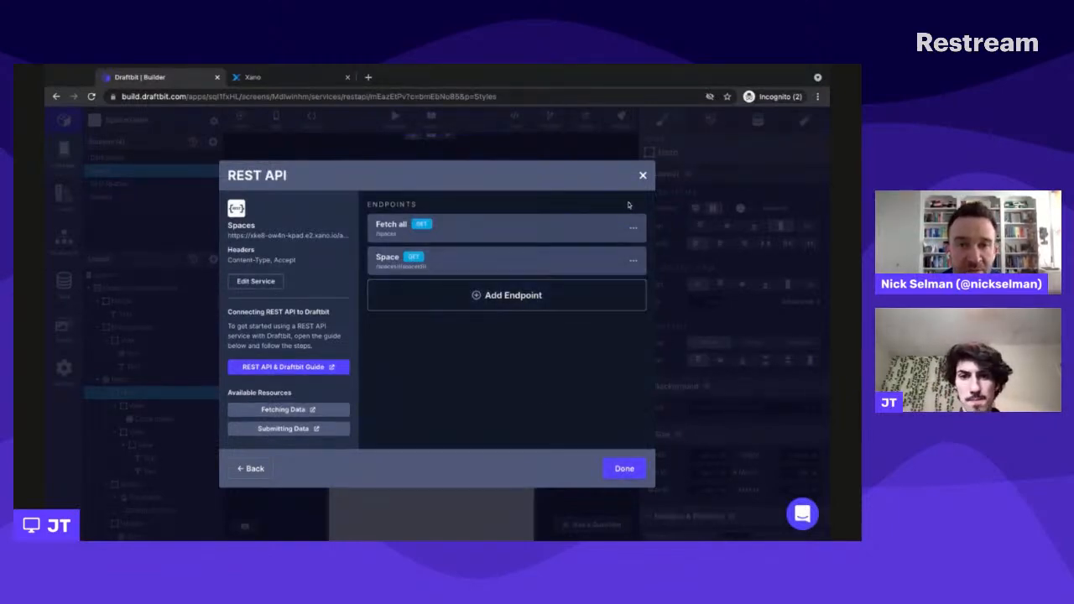
left_click(619, 468)
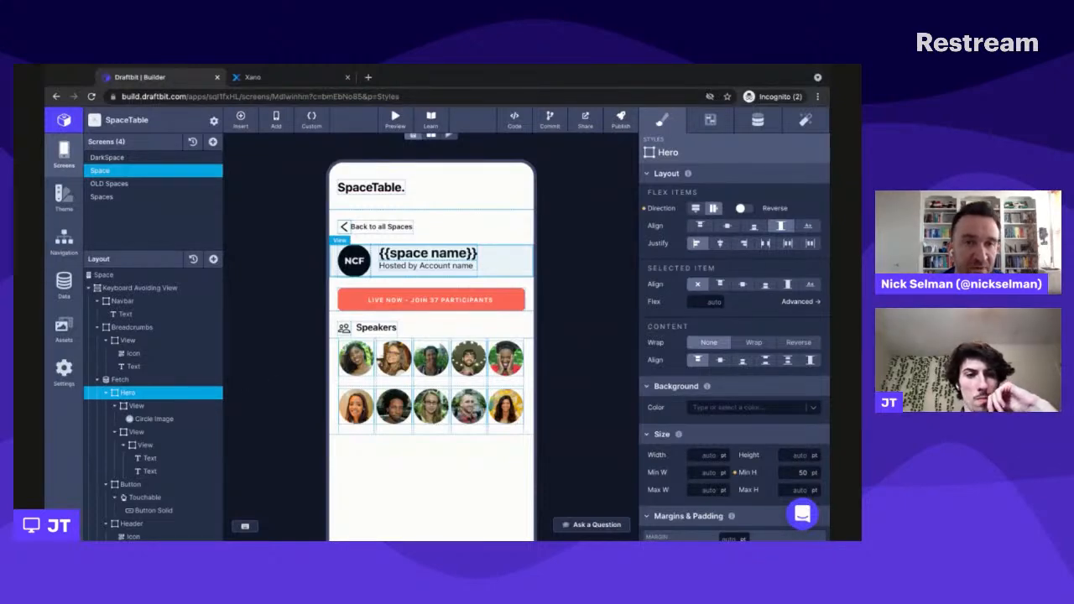
- Point the Fetch component around the Hero on the Space screen to the Space (GET) endpoint of the Spaces service
left_click(155, 380)
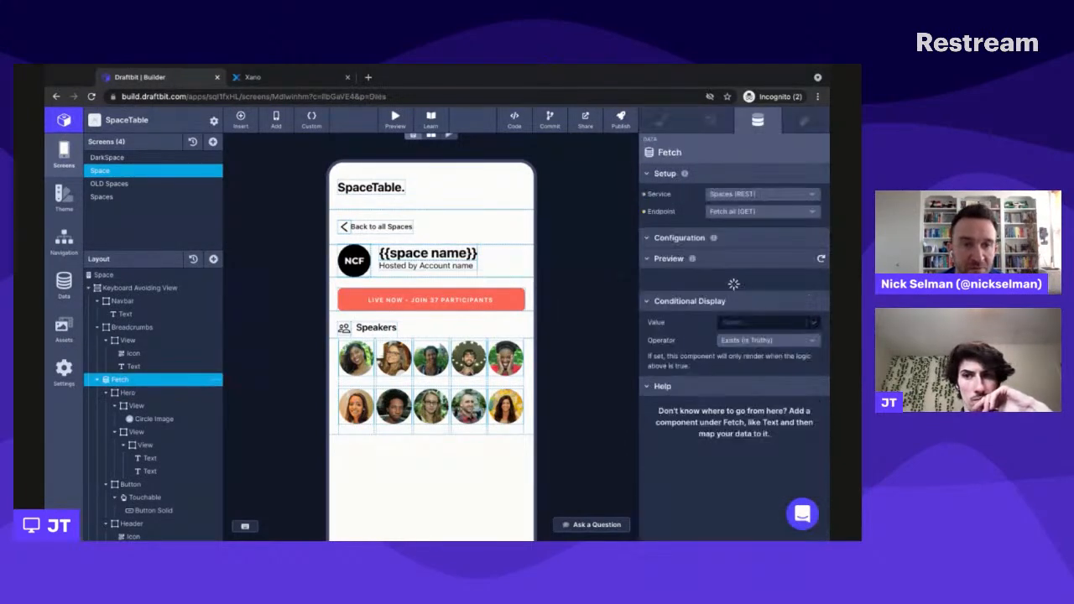
left_click(734, 196)
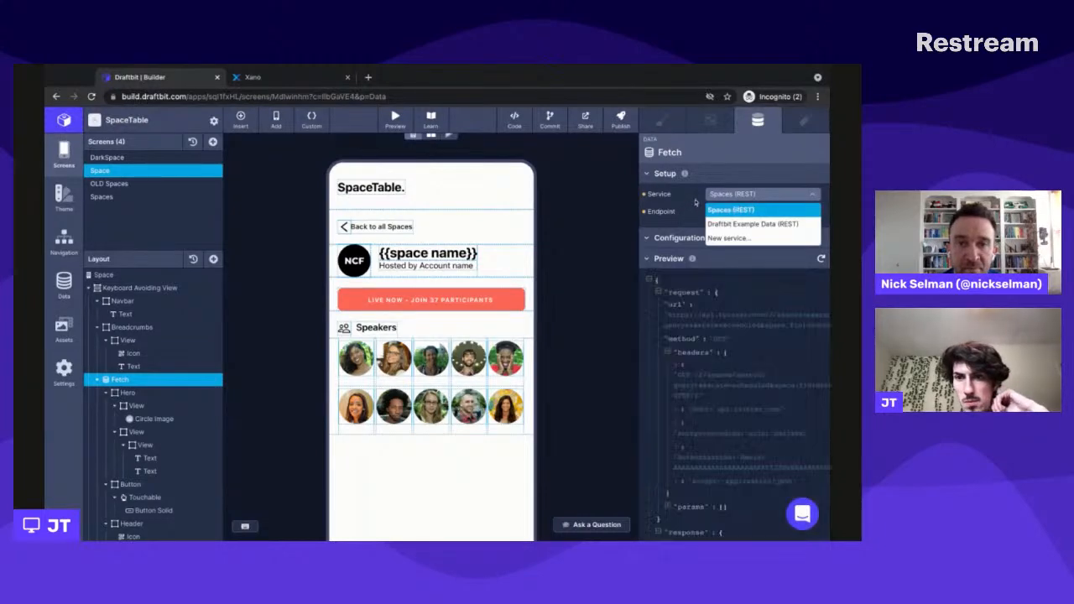
left_click(697, 202)
left_click(737, 212)
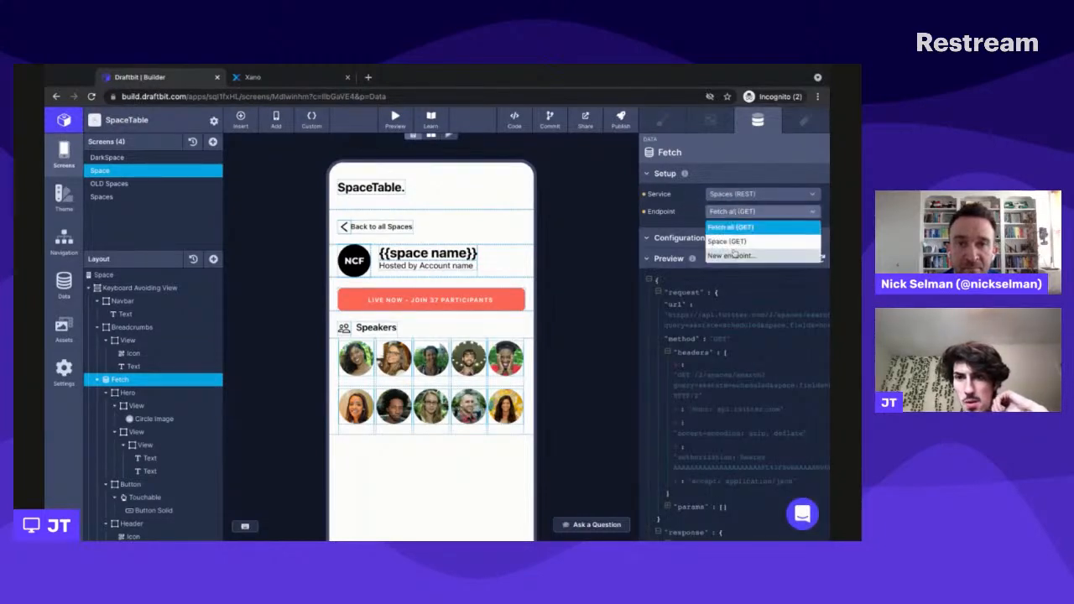
left_click(732, 227)
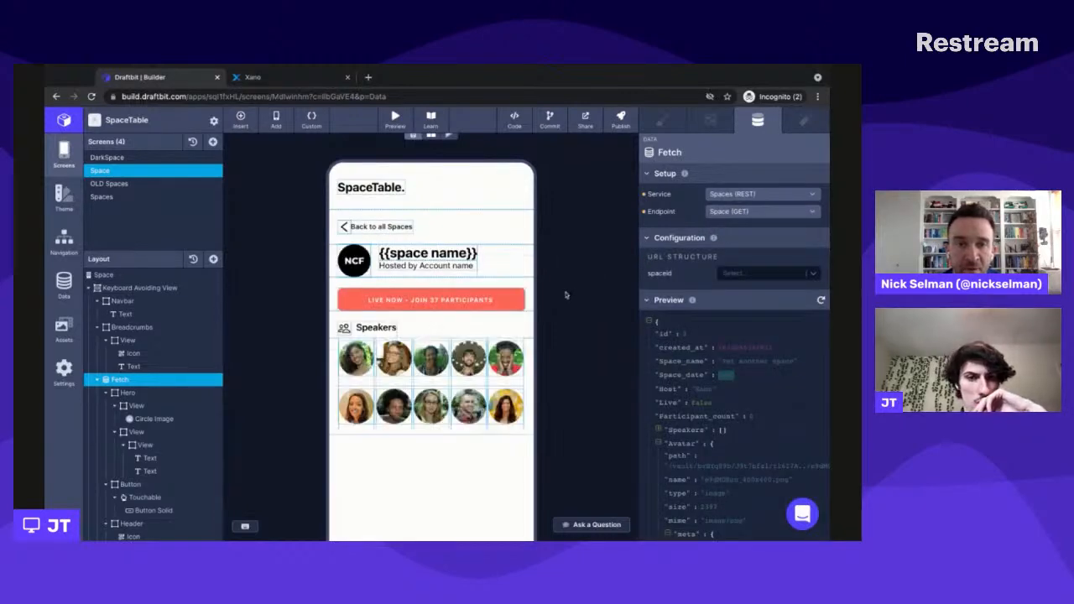
scroll(193, 455, "down", 1)
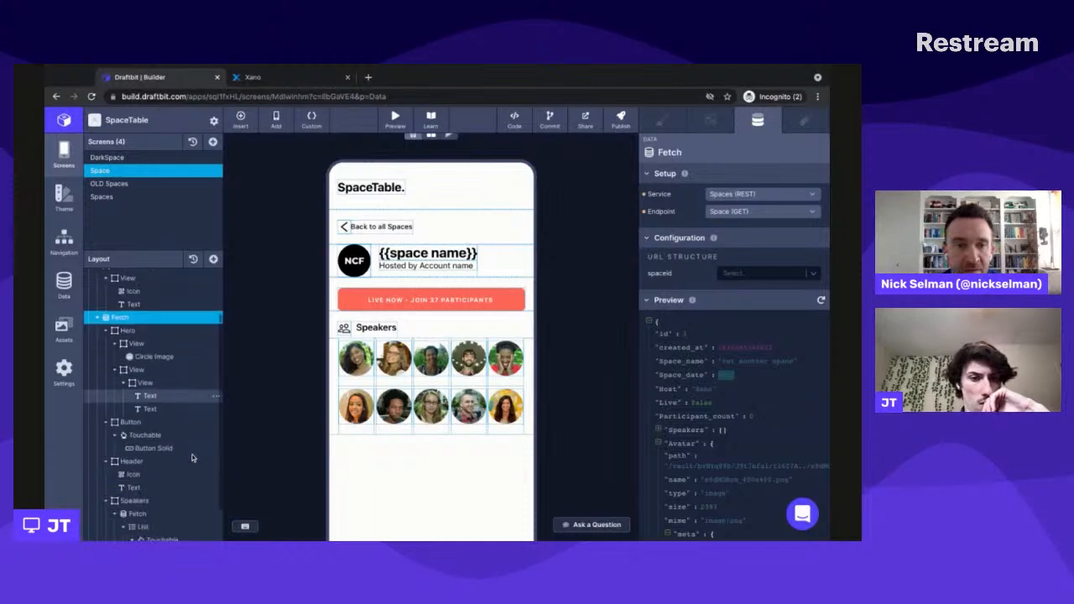
scroll(194, 456, "up", 1)
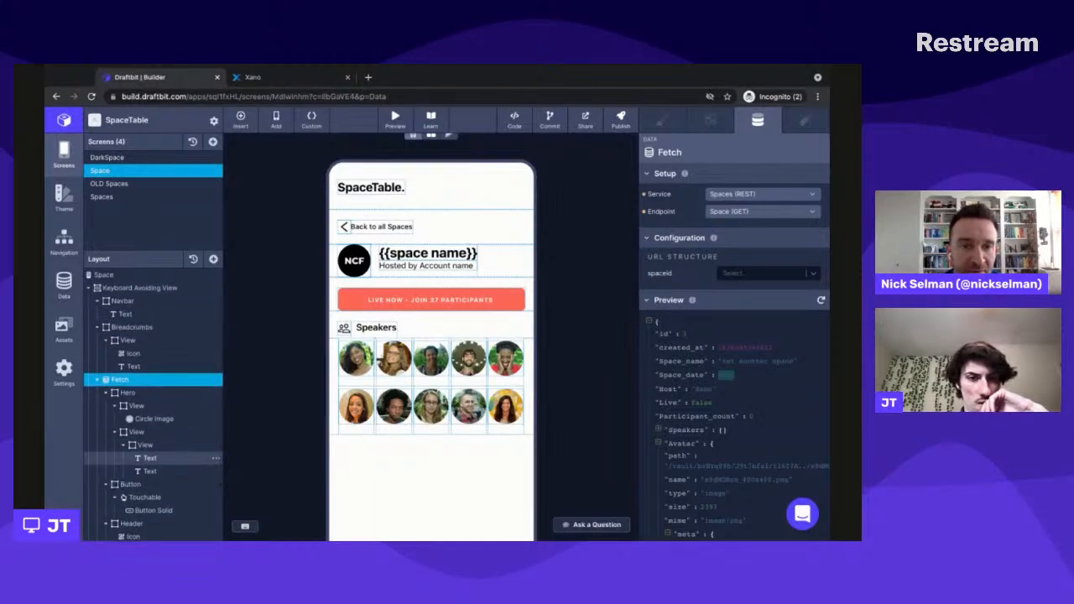
scroll(194, 455, "down", 1)
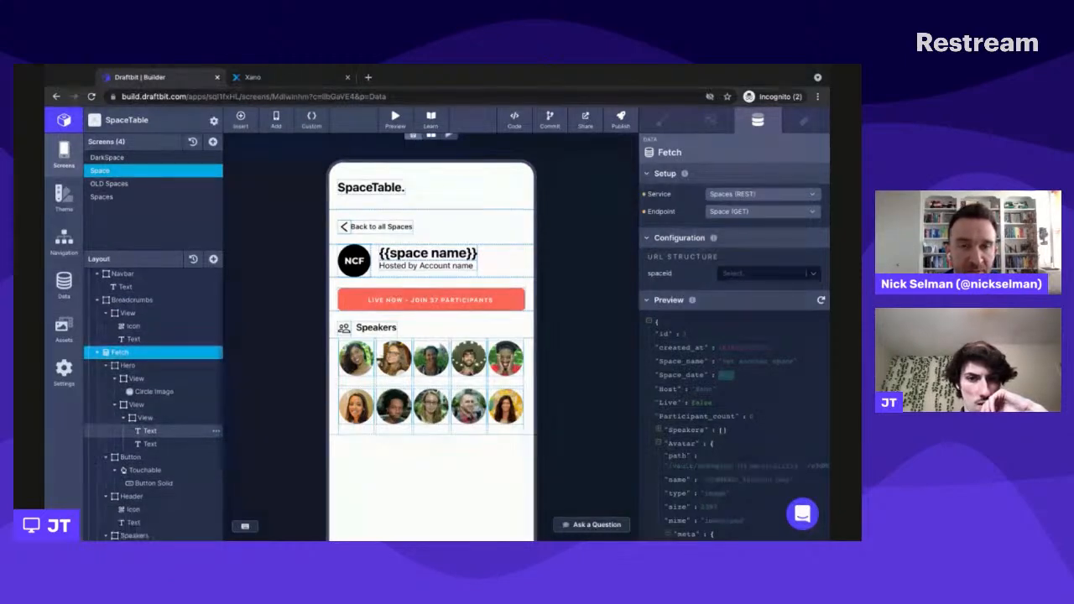
scroll(193, 436, "down", 1)
left_click(423, 254)
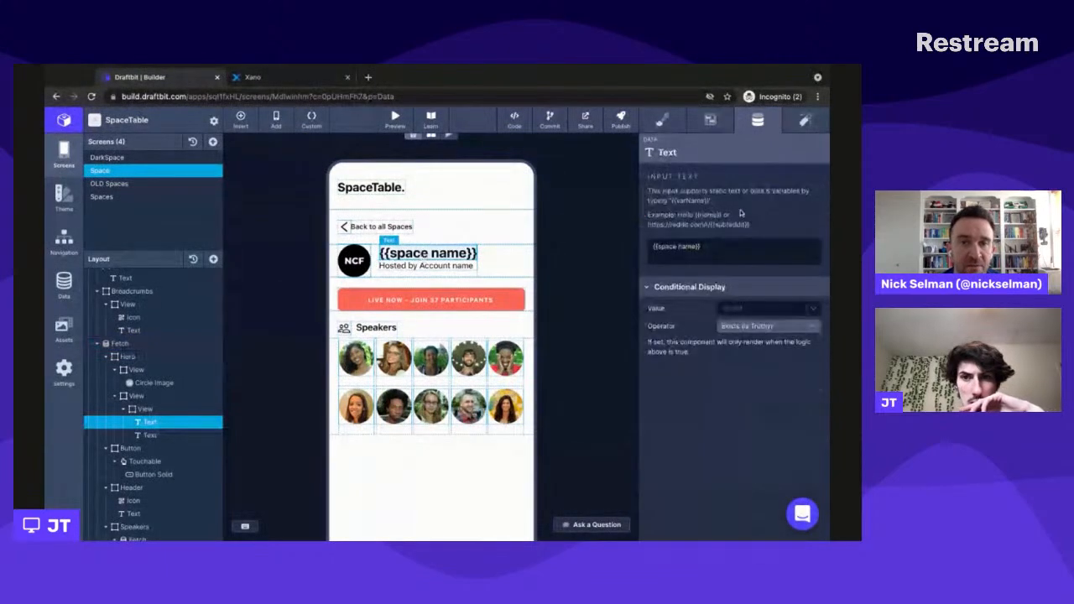
left_click(693, 246)
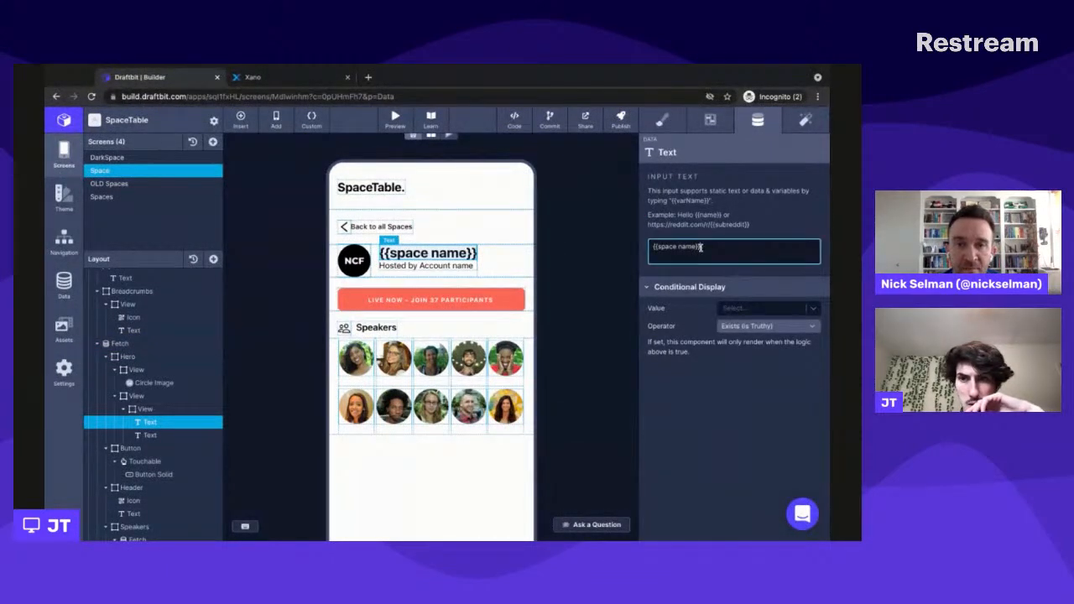
left_click(511, 272)
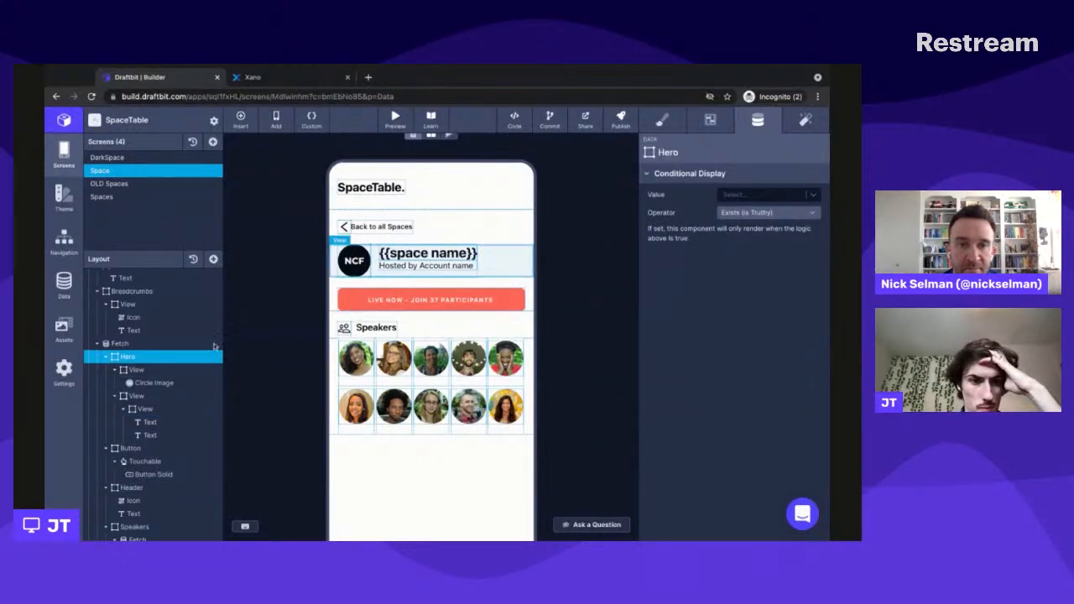
- Change the space name title text in the Hero section to the variable {{space_name}}
left_click(160, 410)
left_click(149, 422)
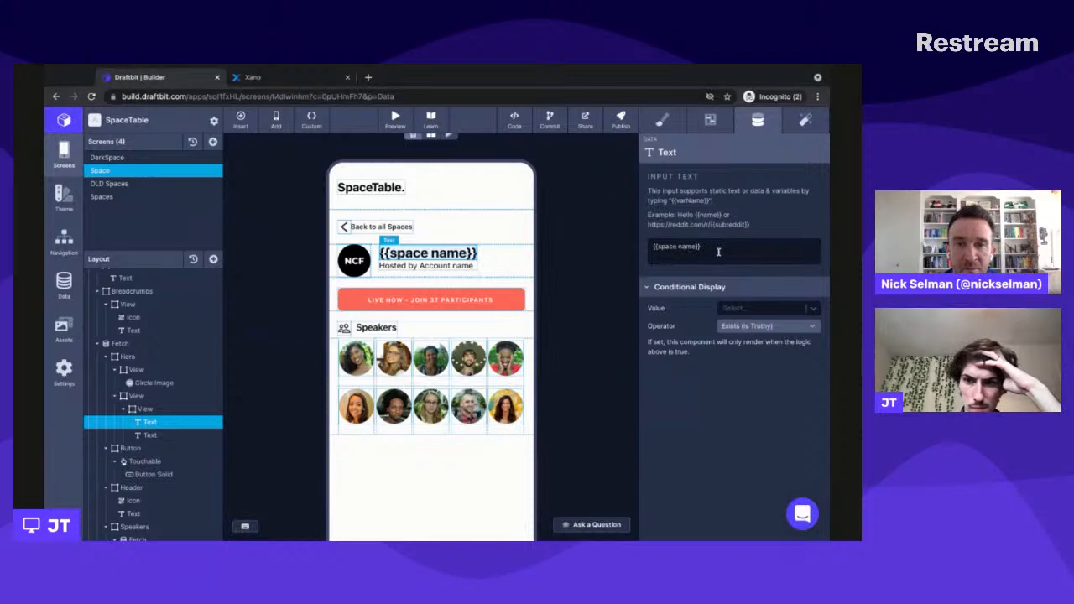
left_click(707, 248)
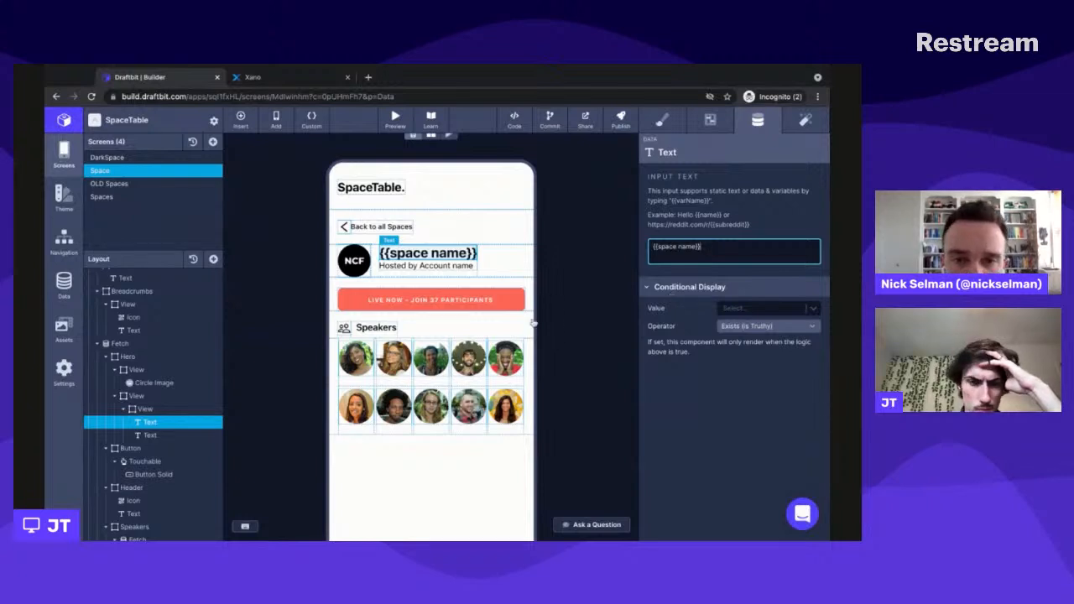
triple_click(740, 244)
key("BackSpace")
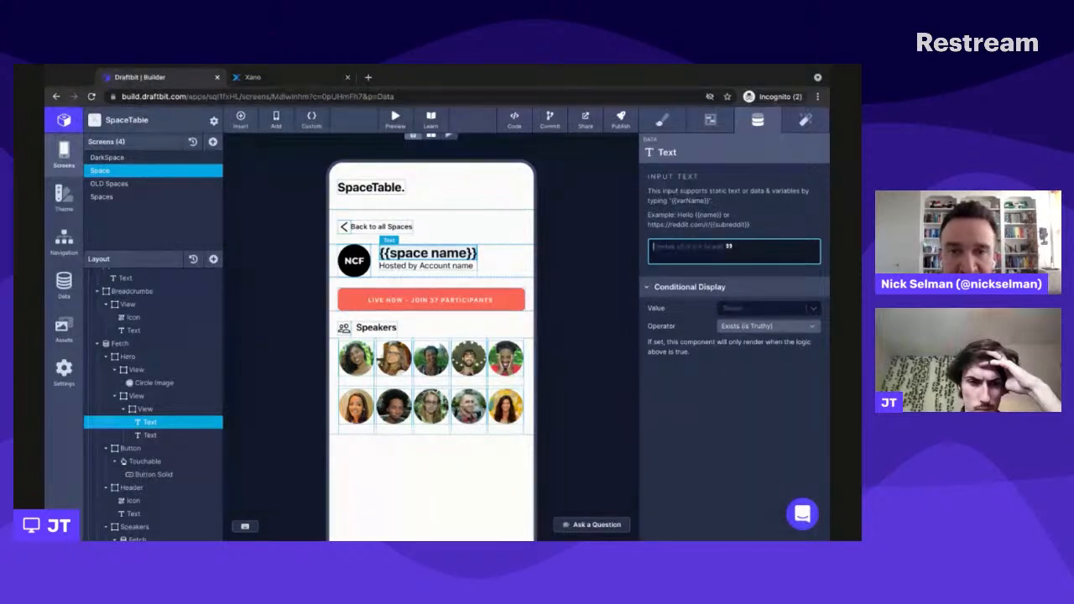
key("ctrl+z")
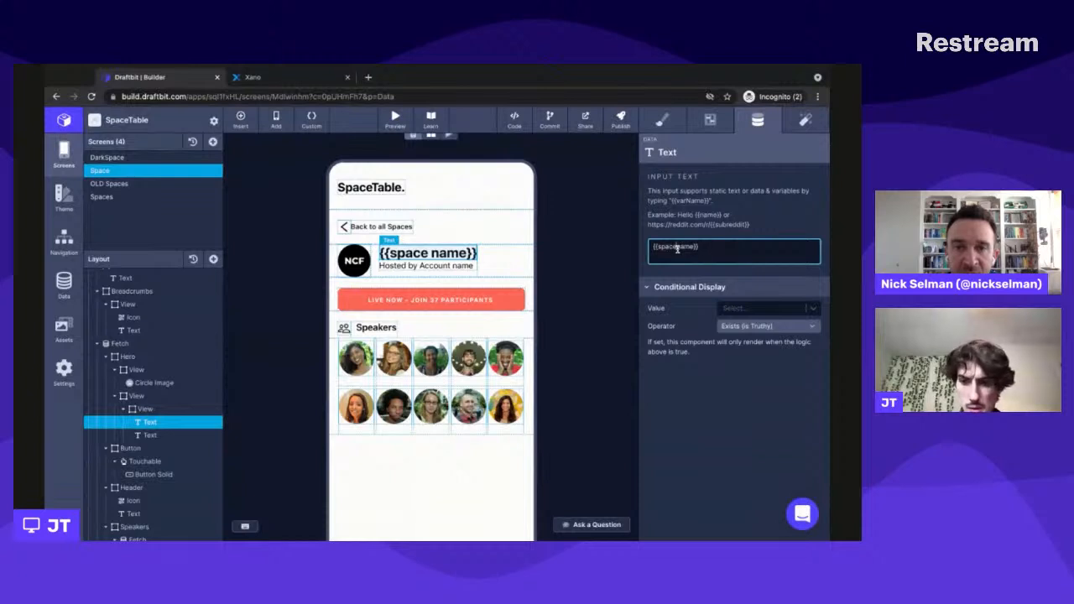
left_click(676, 248)
key("BackSpace")
type("_")
left_click(697, 268)
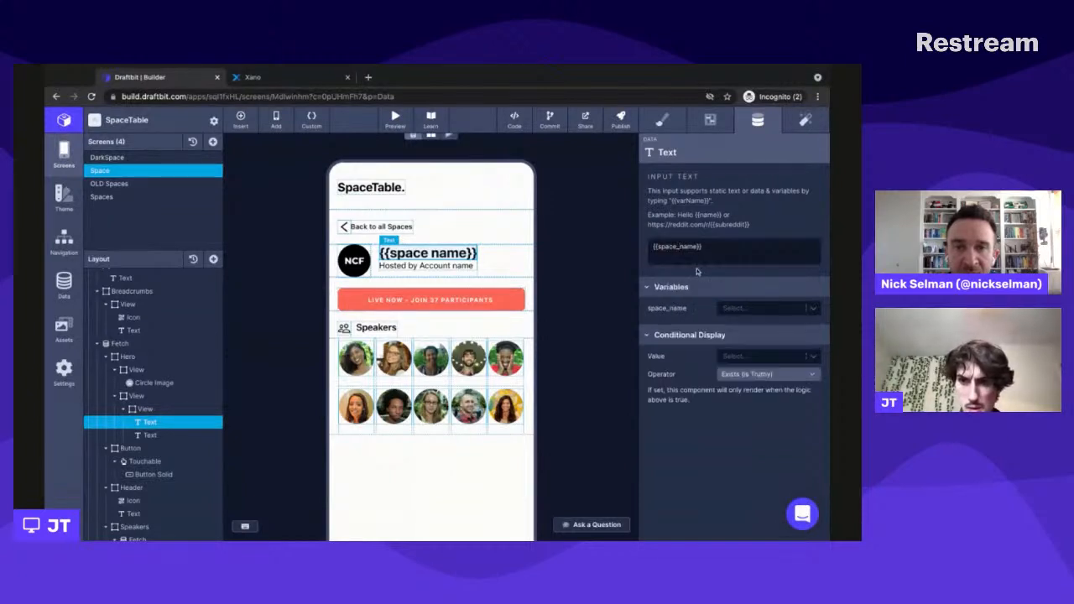
- Bind the title's space_name variable to the Space_name field of the Fetch response
left_click(749, 309)
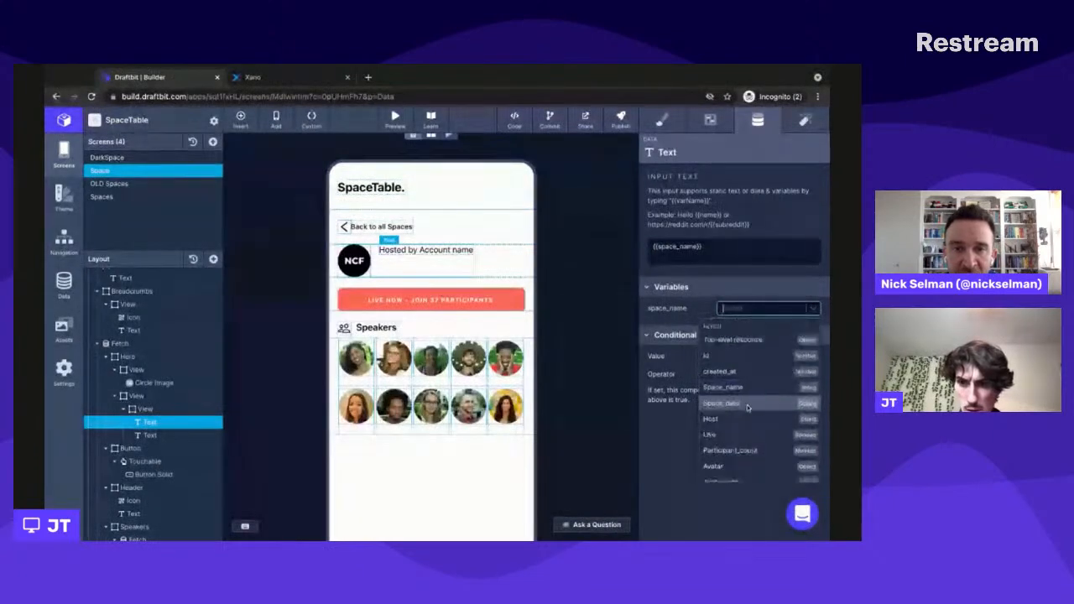
scroll(748, 403, "down", 3)
scroll(749, 403, "up", 3)
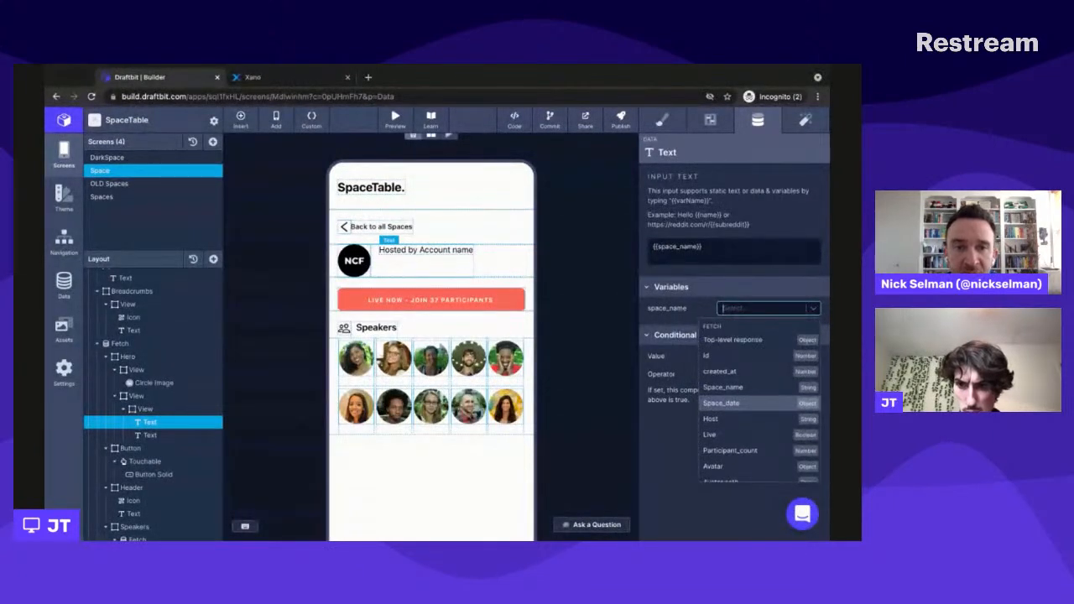
left_click(735, 389)
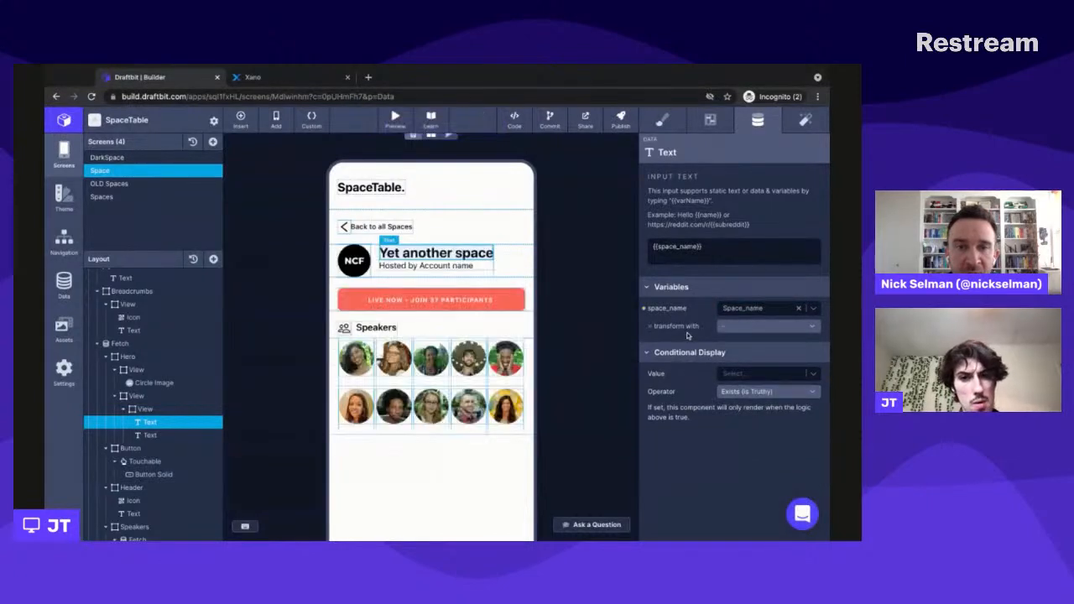
- Select the Hero's host text, then the image inside the Speakers list to show its data source settings
left_click(467, 268)
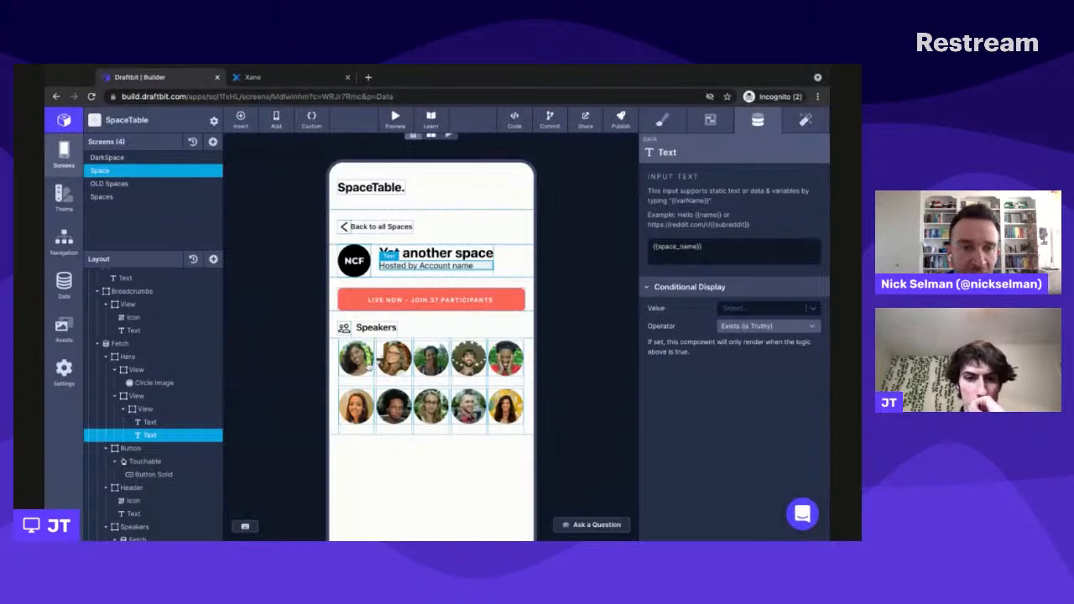
left_click(367, 377)
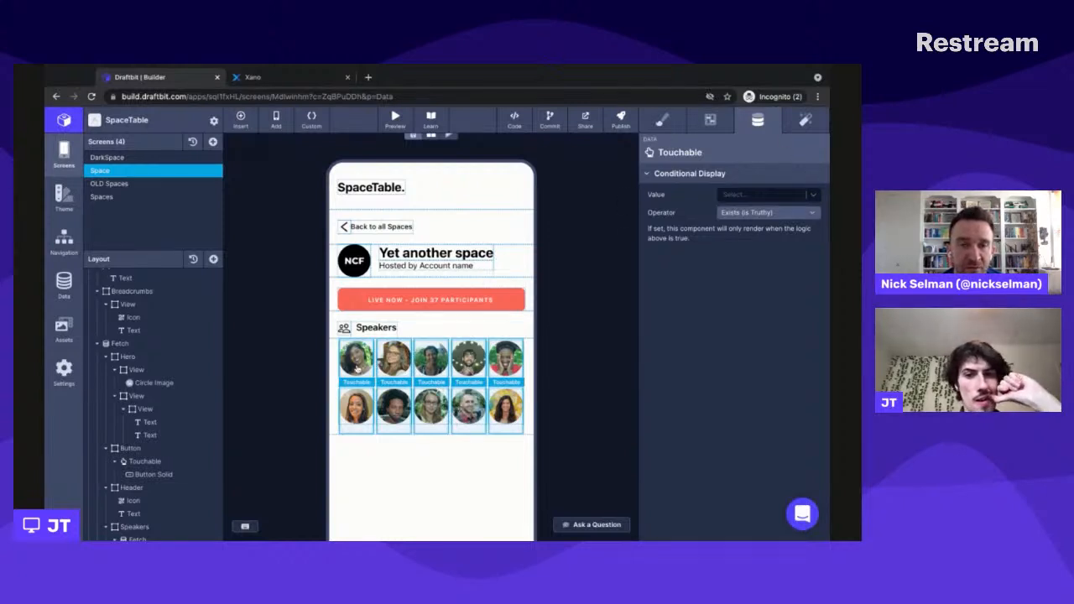
scroll(151, 420, "down", 1)
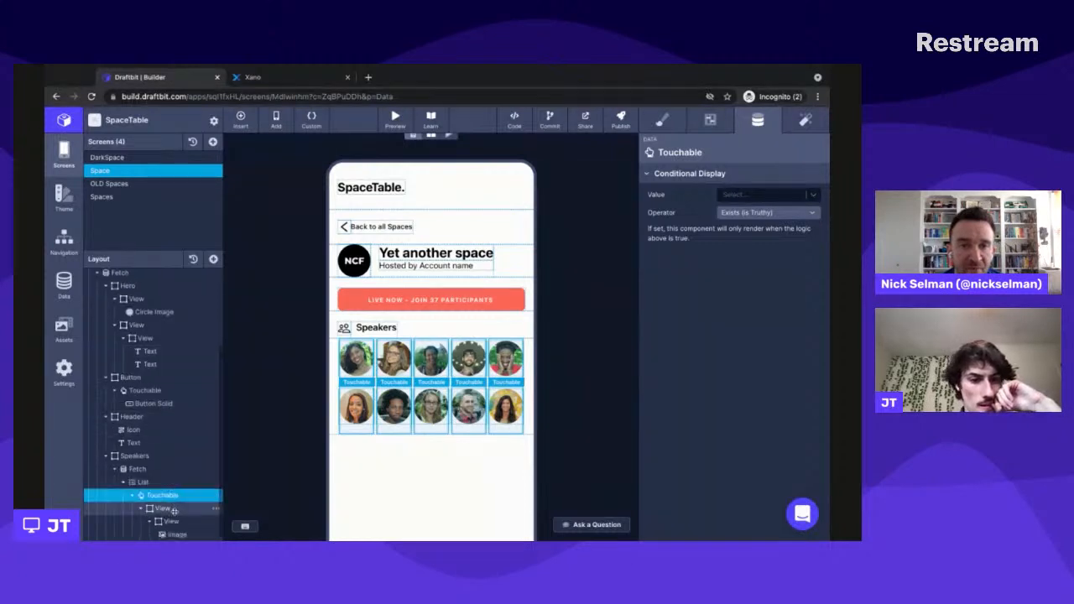
left_click(177, 535)
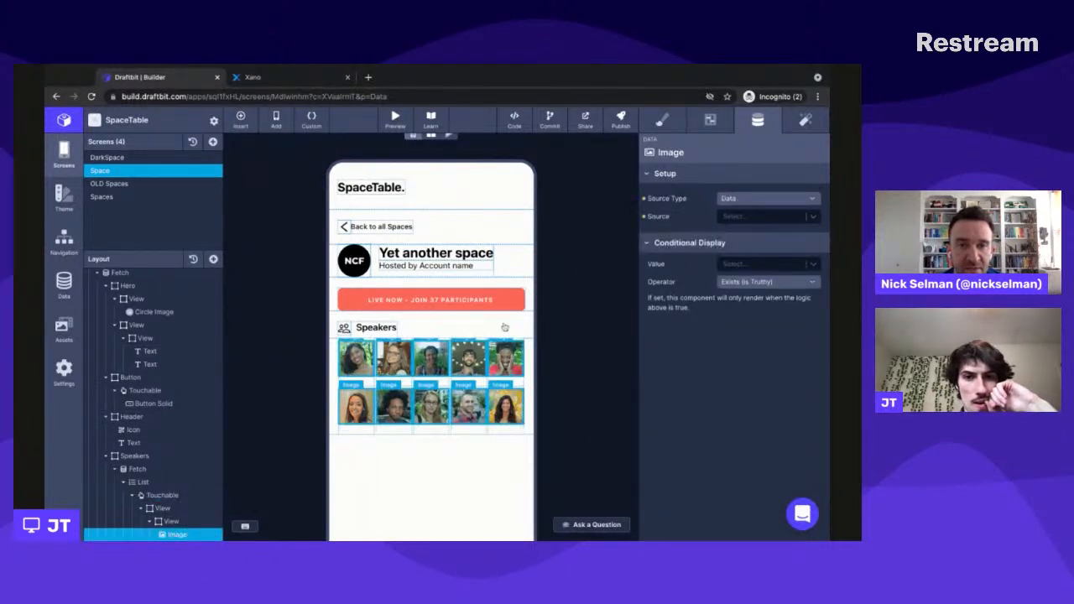
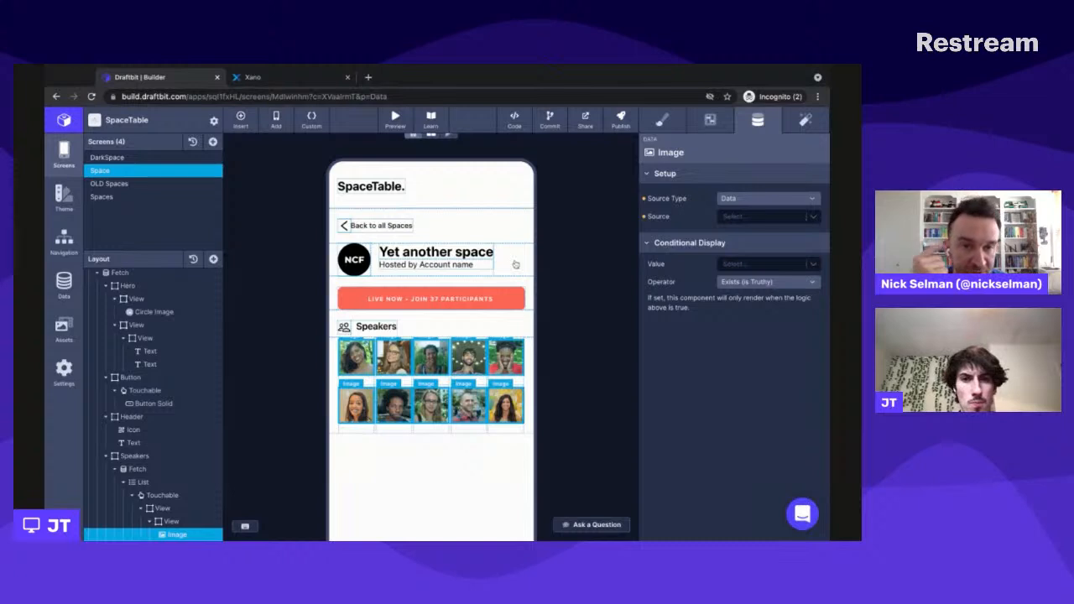
- Show the navigation parameters of the Space screen and reload the builder page
scroll(155, 335, "up", 3)
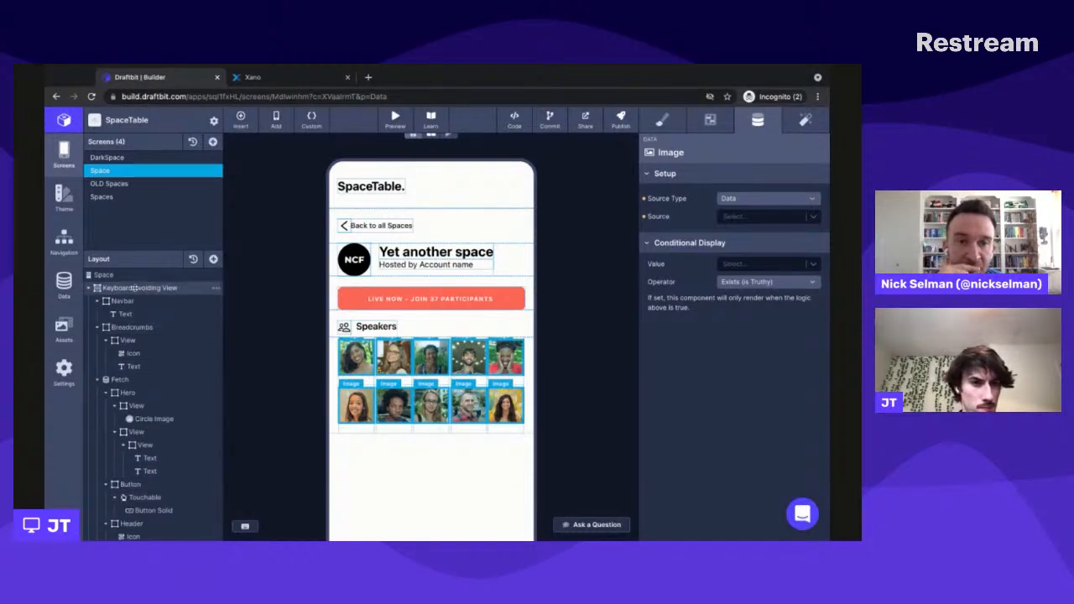
left_click(129, 277)
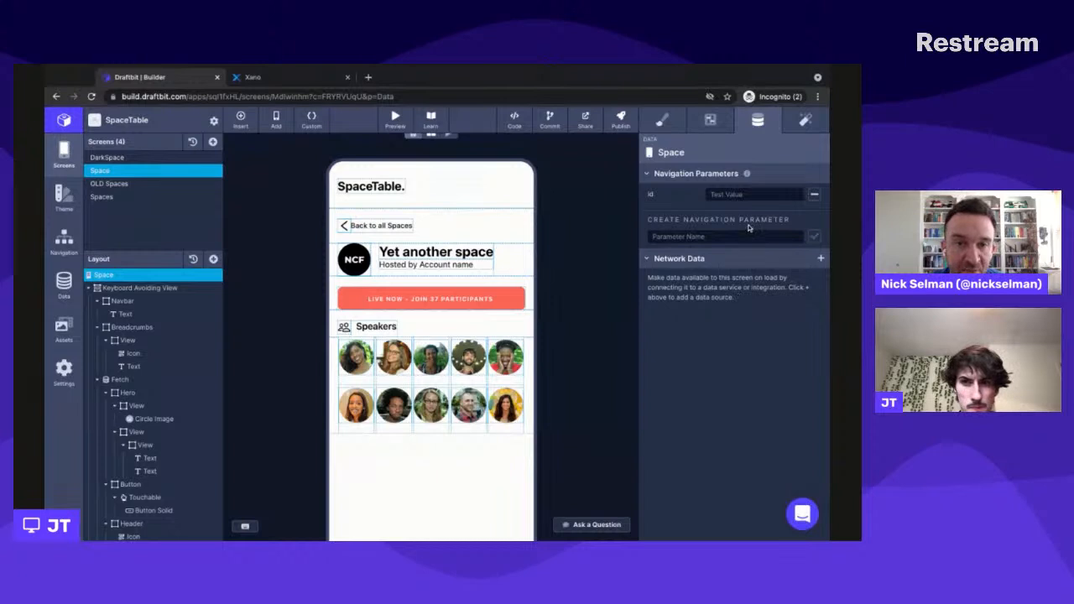
left_click(738, 194)
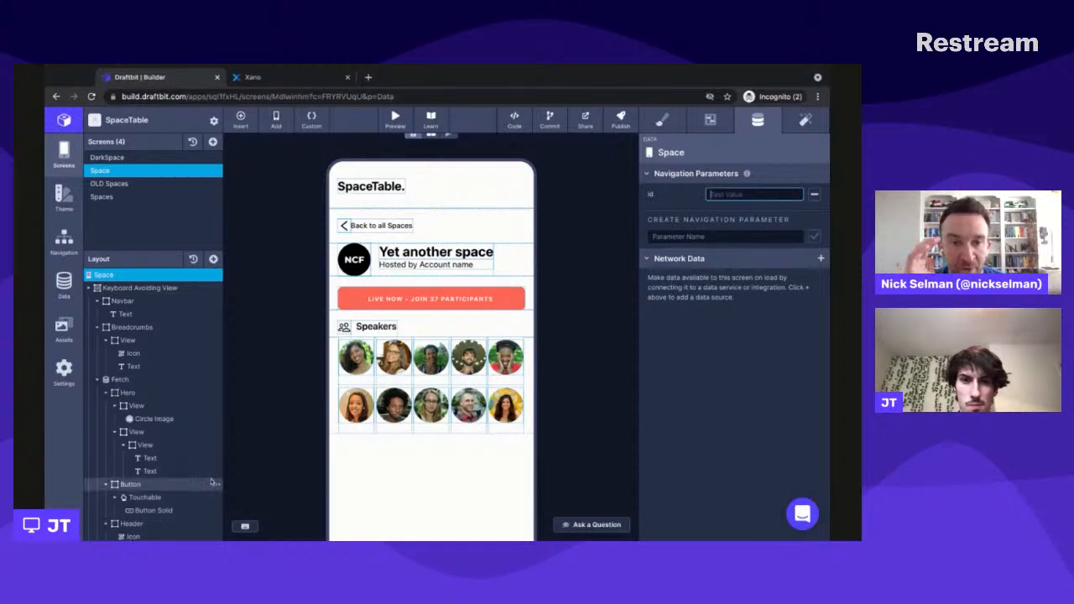
left_click(443, 97)
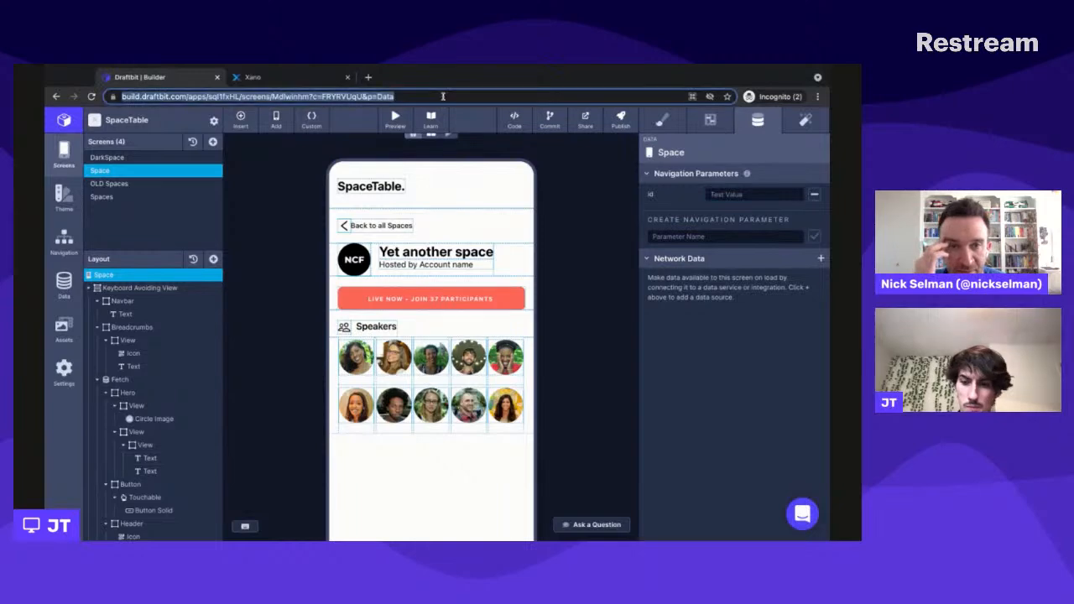
key("Return")
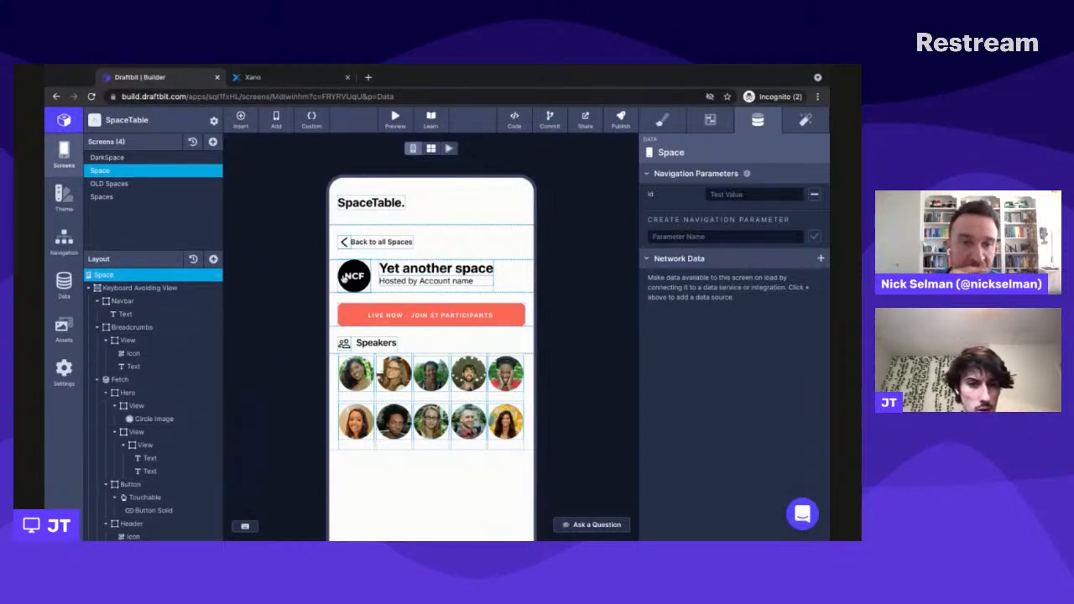
- Bind the spaceid parameter of the Fetch around the Hero to the Space screen's navigation parameter id
scroll(168, 377, "down", 1)
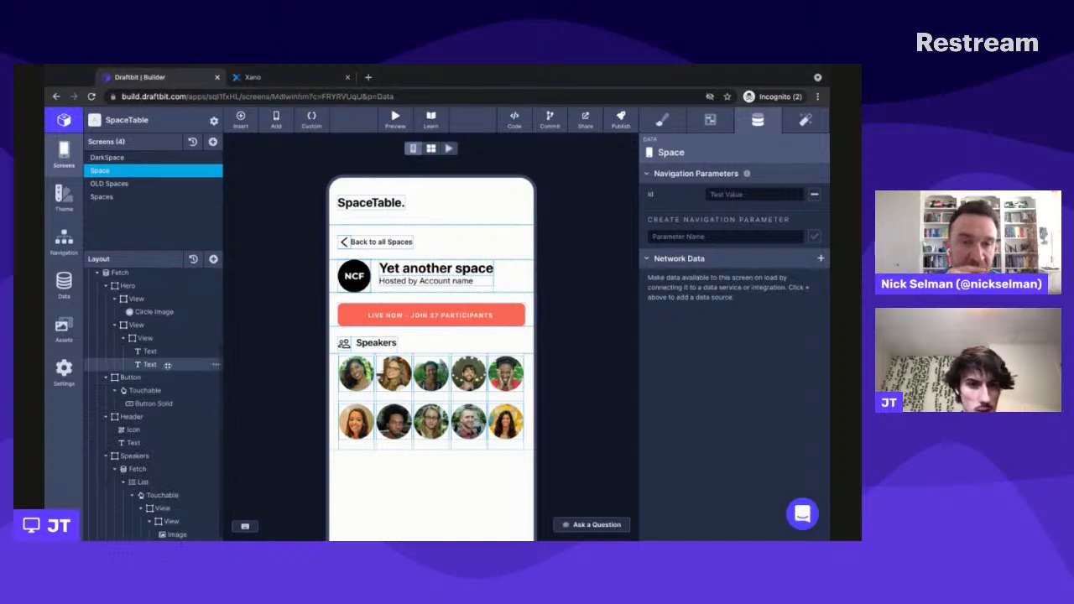
scroll(136, 279, "up", 1)
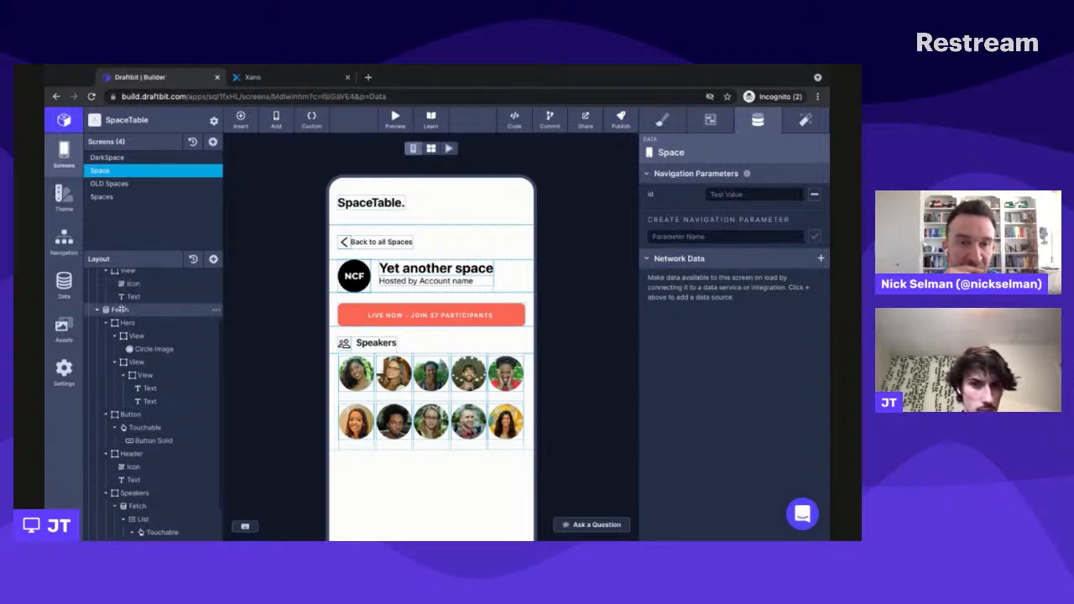
left_click(121, 310)
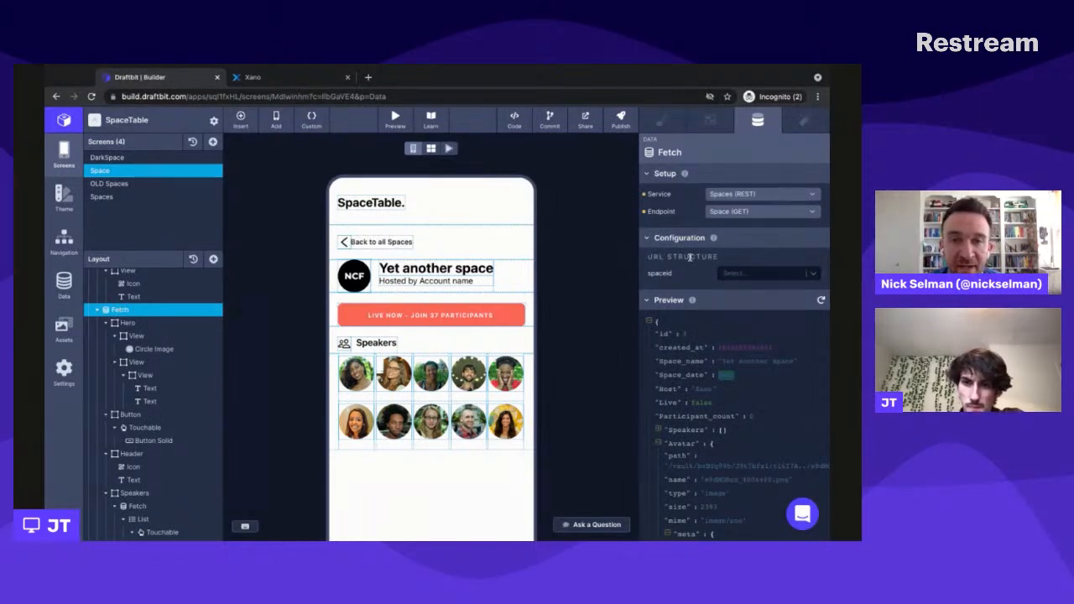
left_click(747, 275)
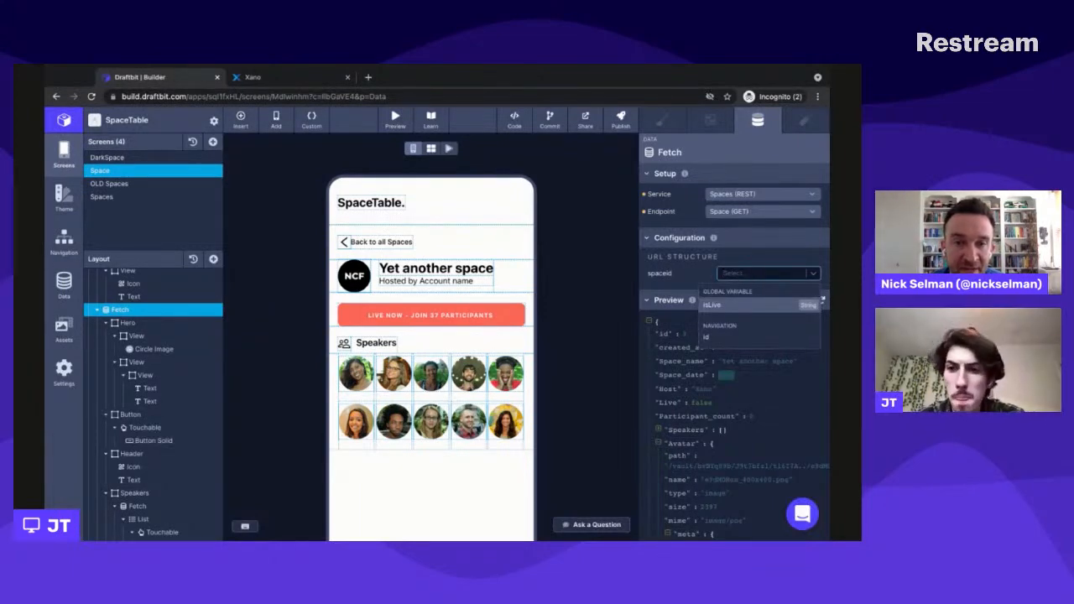
left_click(720, 338)
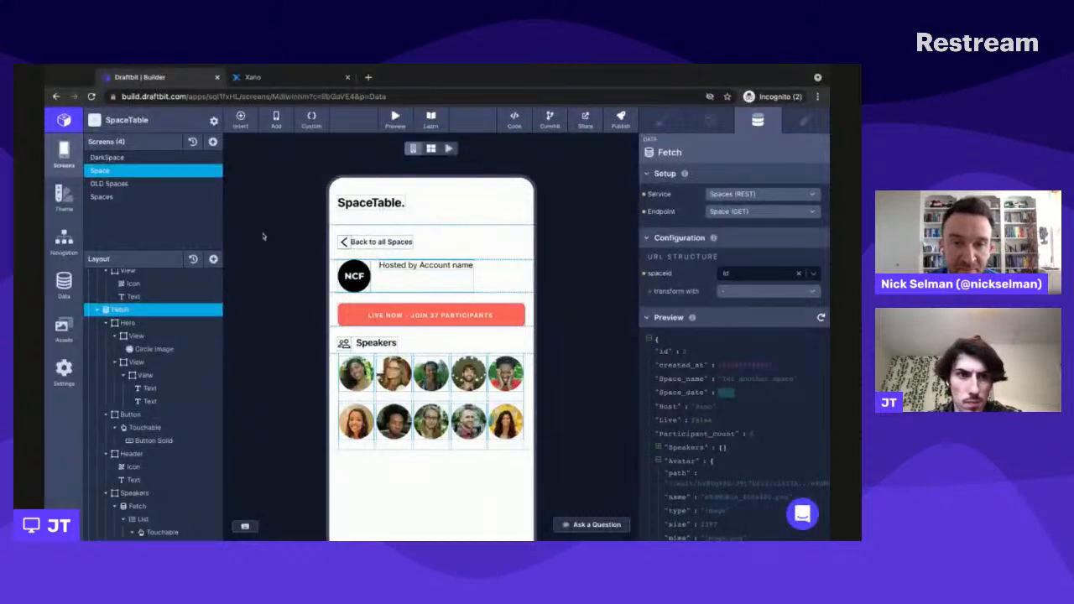
- On the Spaces screen, open the list Touchable's Navigate action and review the data options for its passed id
left_click(94, 196)
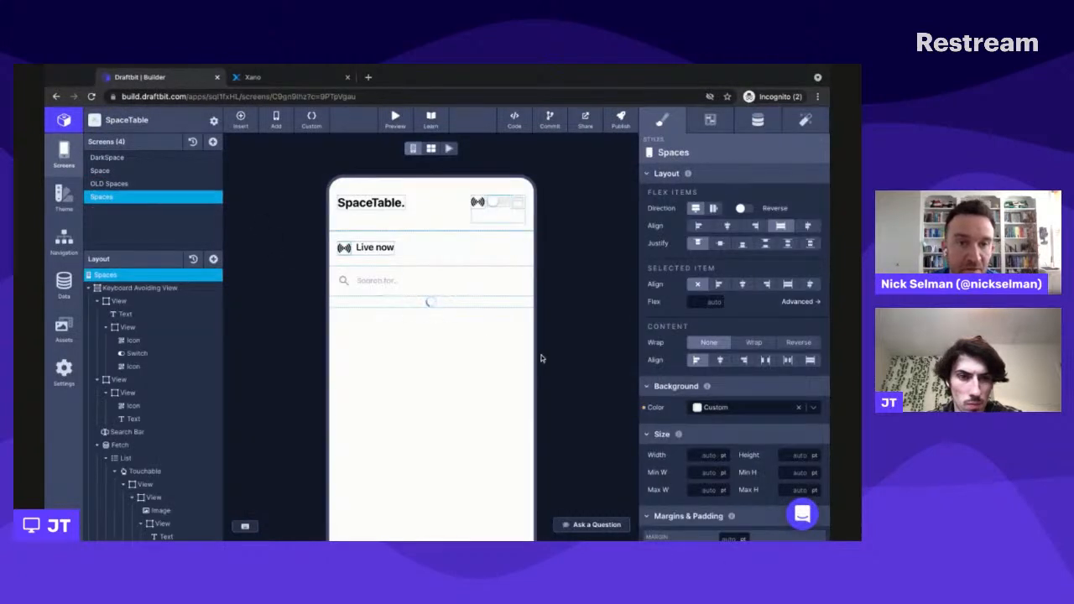
scroll(541, 359, "down", 2)
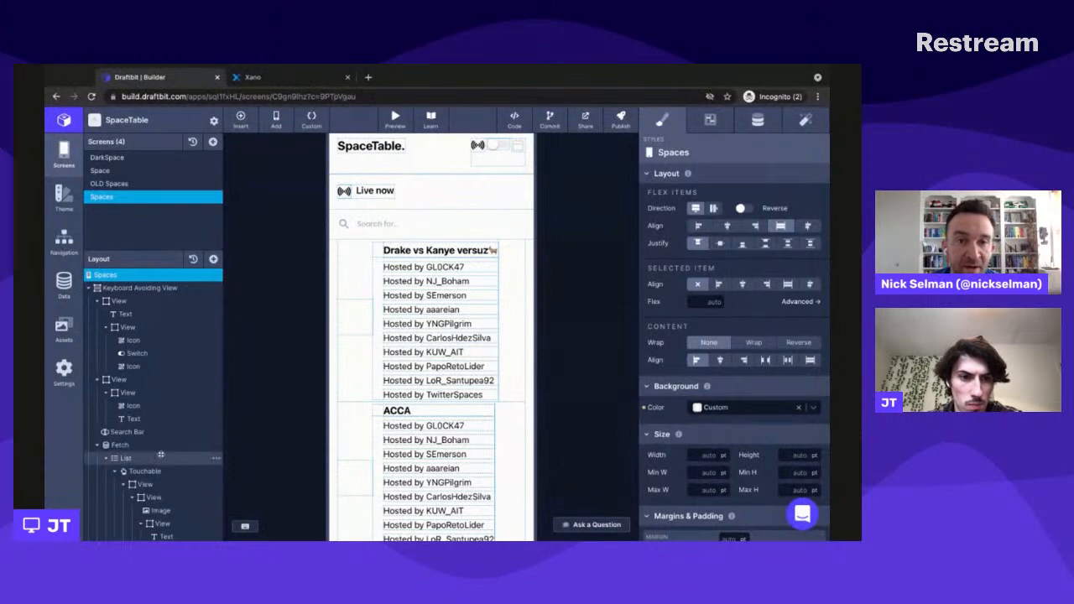
scroll(160, 456, "down", 1)
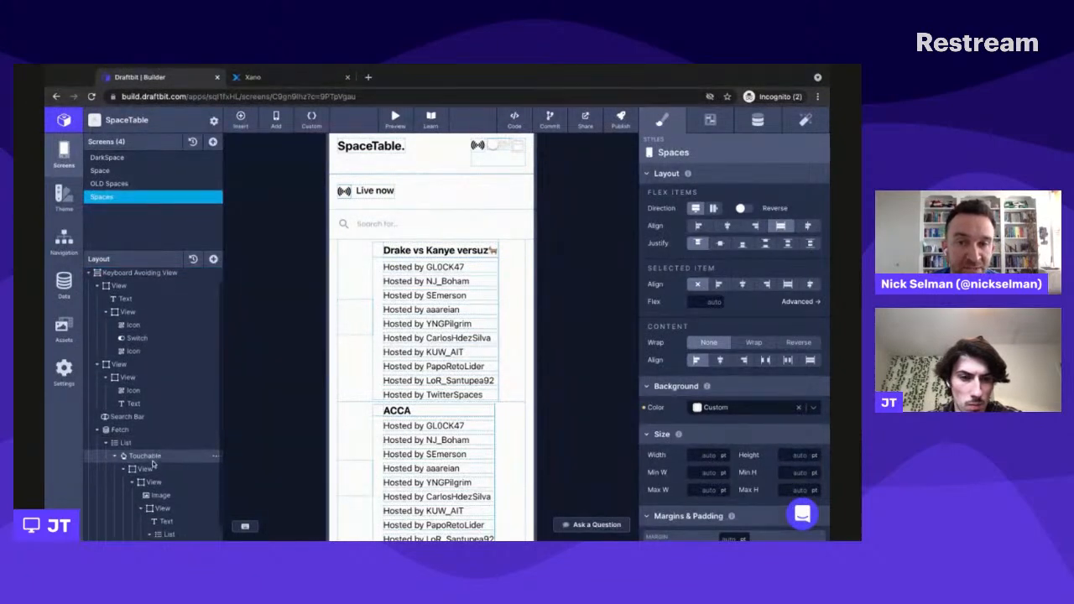
left_click(145, 455)
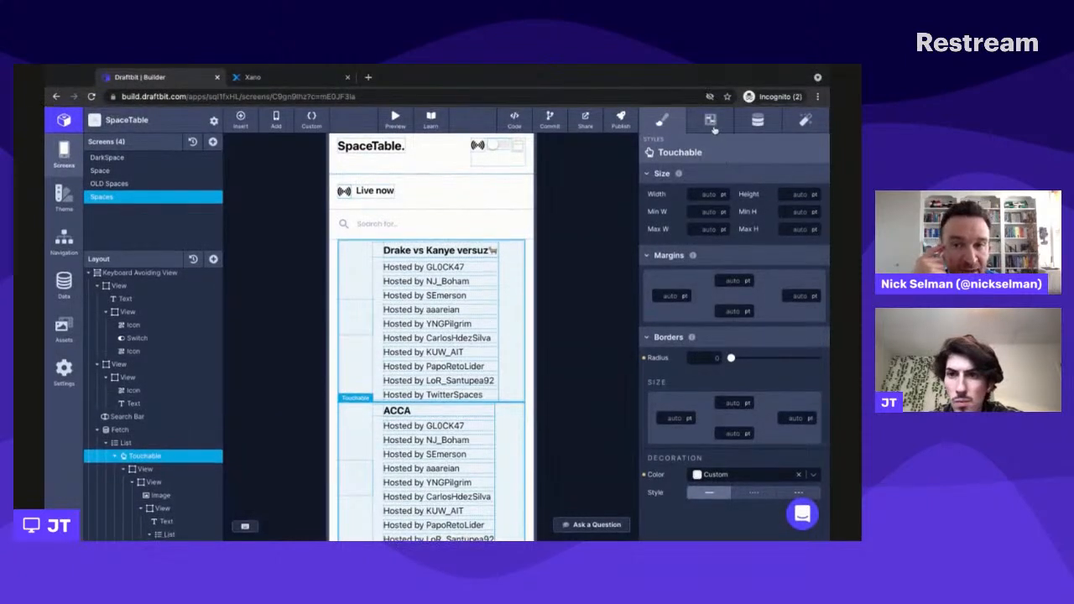
left_click(809, 125)
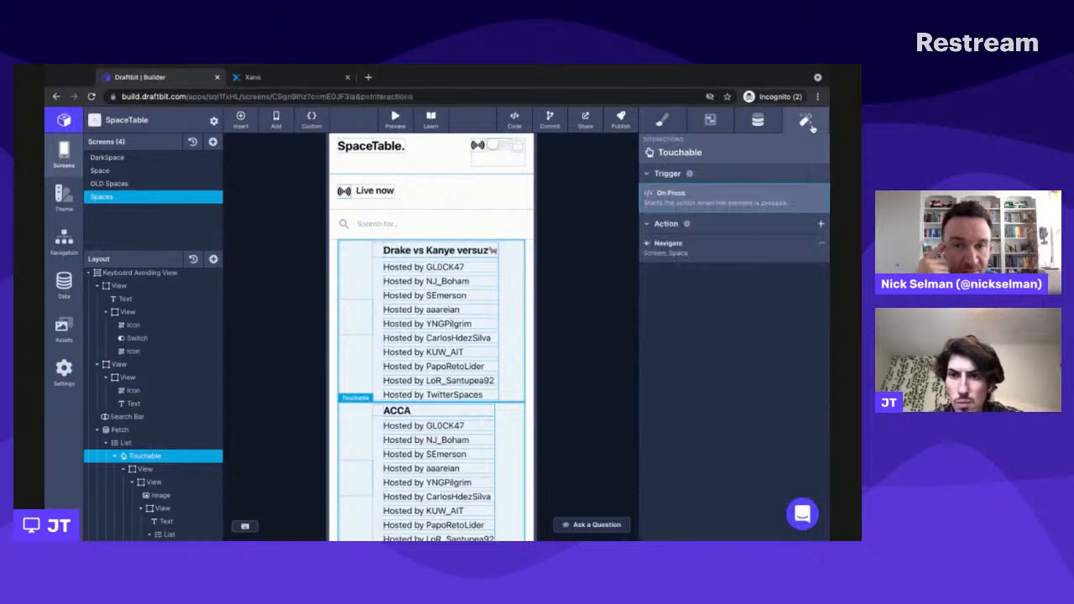
left_click(804, 247)
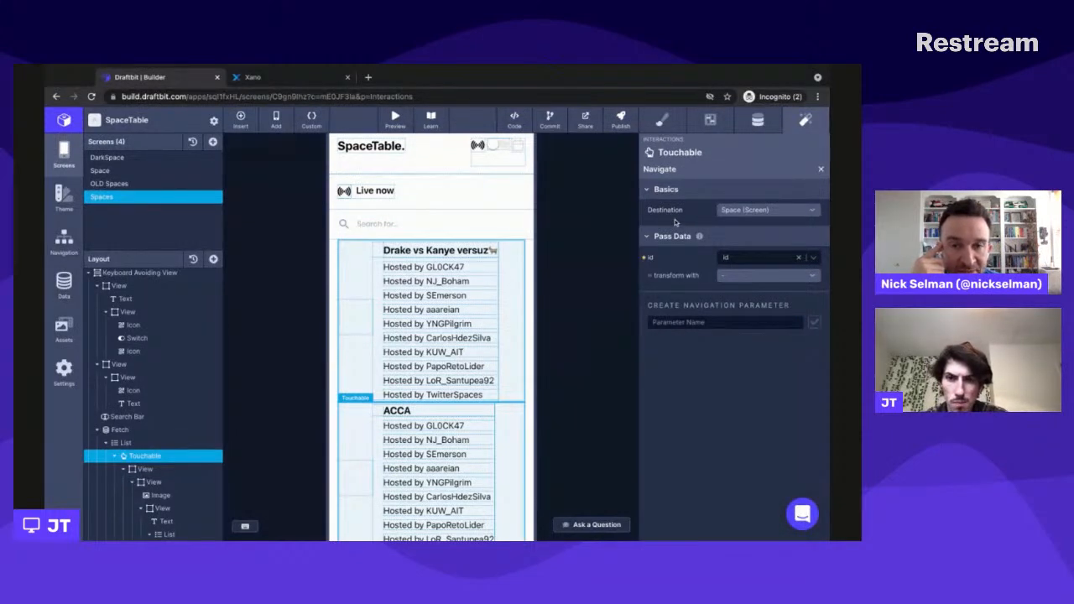
left_click(768, 262)
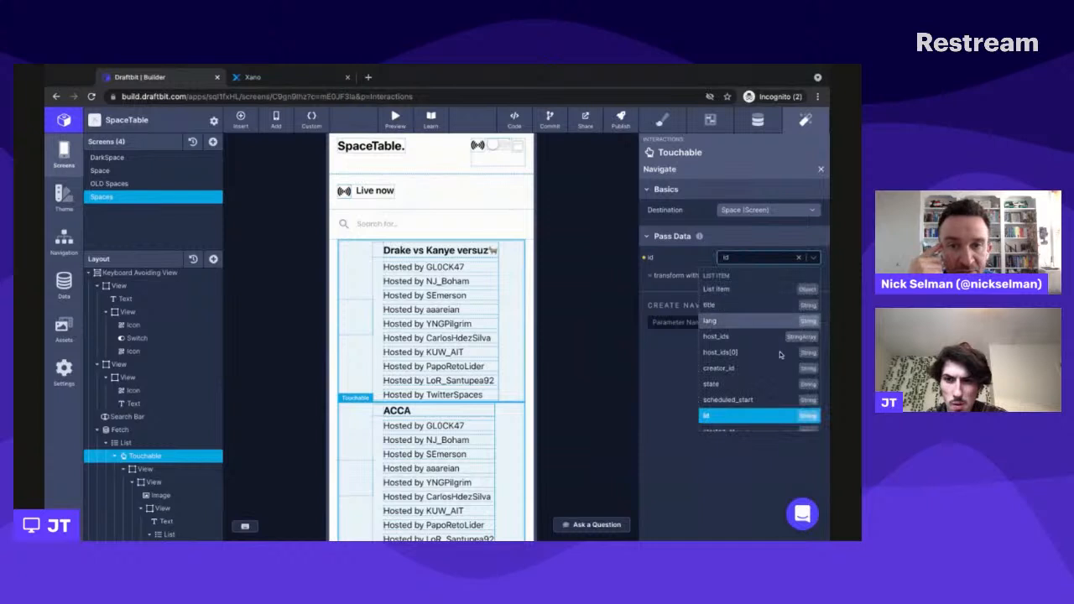
scroll(780, 382, "up", 3)
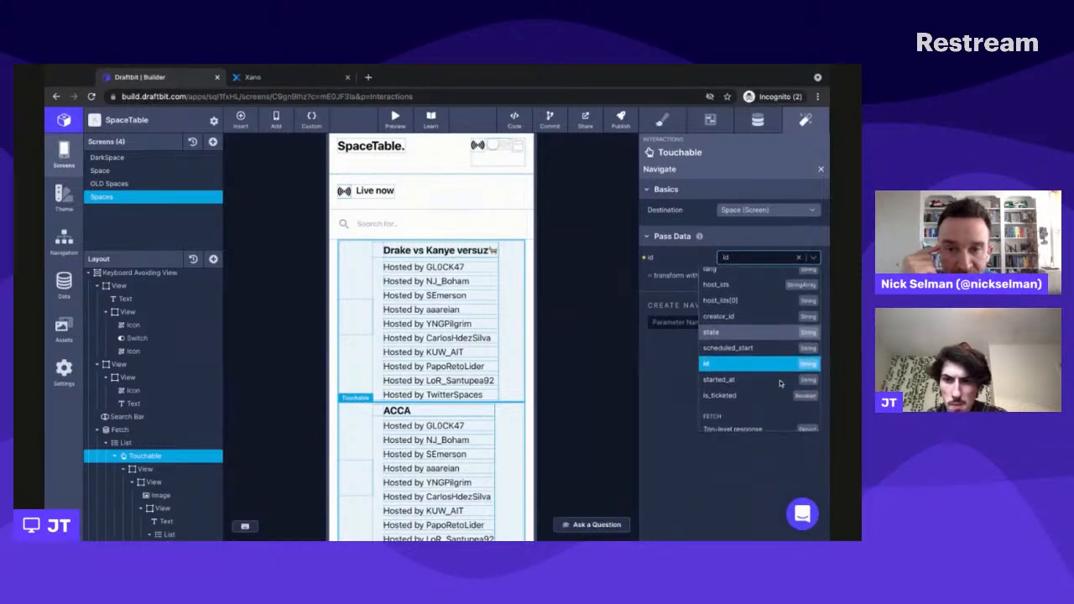
scroll(759, 383, "down", 3)
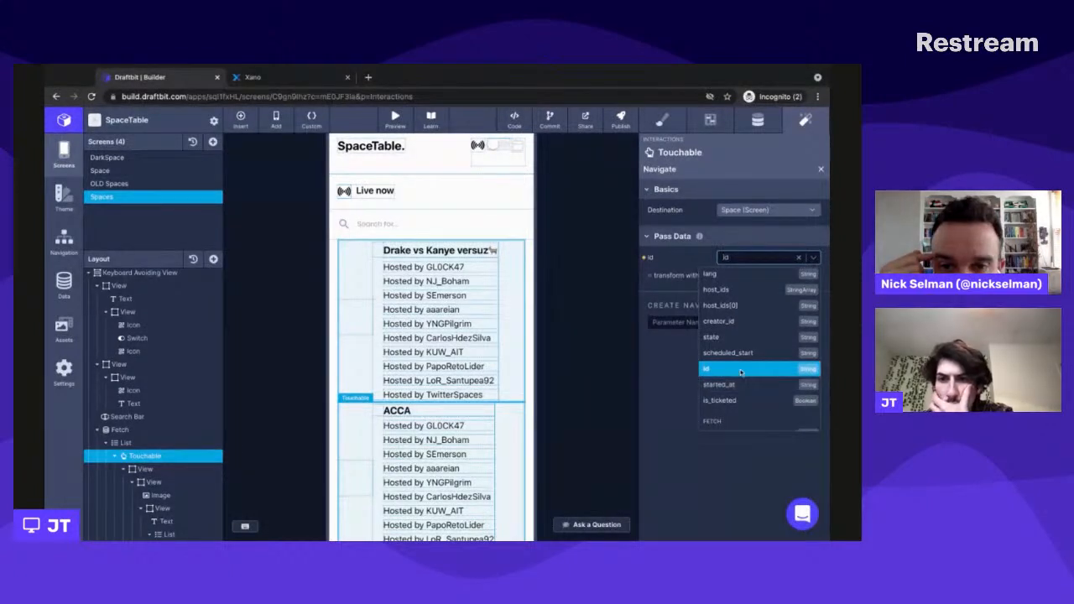
scroll(744, 376, "up", 3)
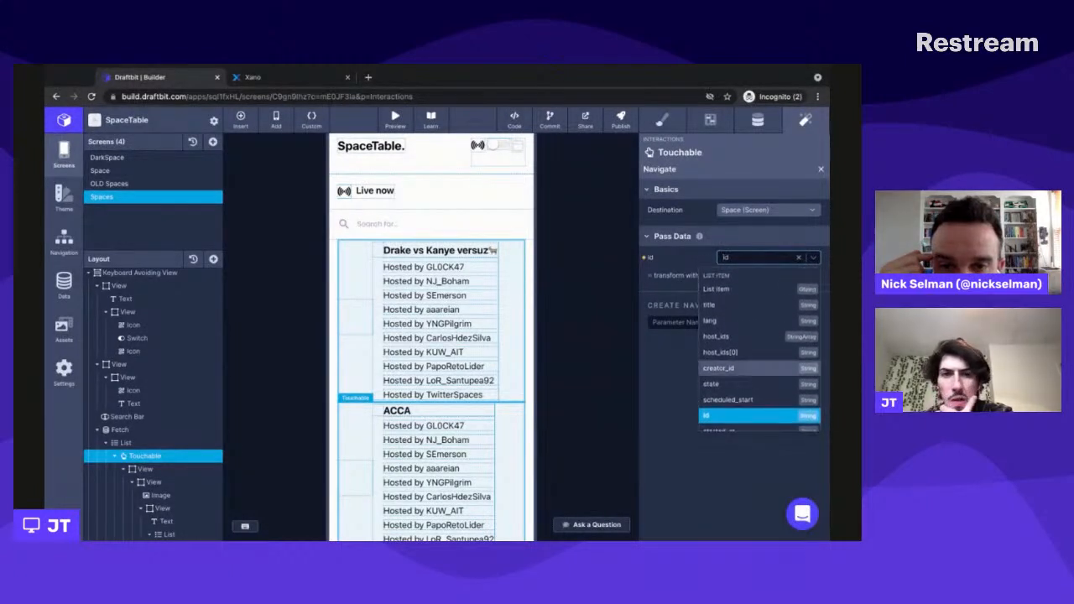
- Switch to Xano and open the Spaces database table to check the record ids
left_click(314, 79)
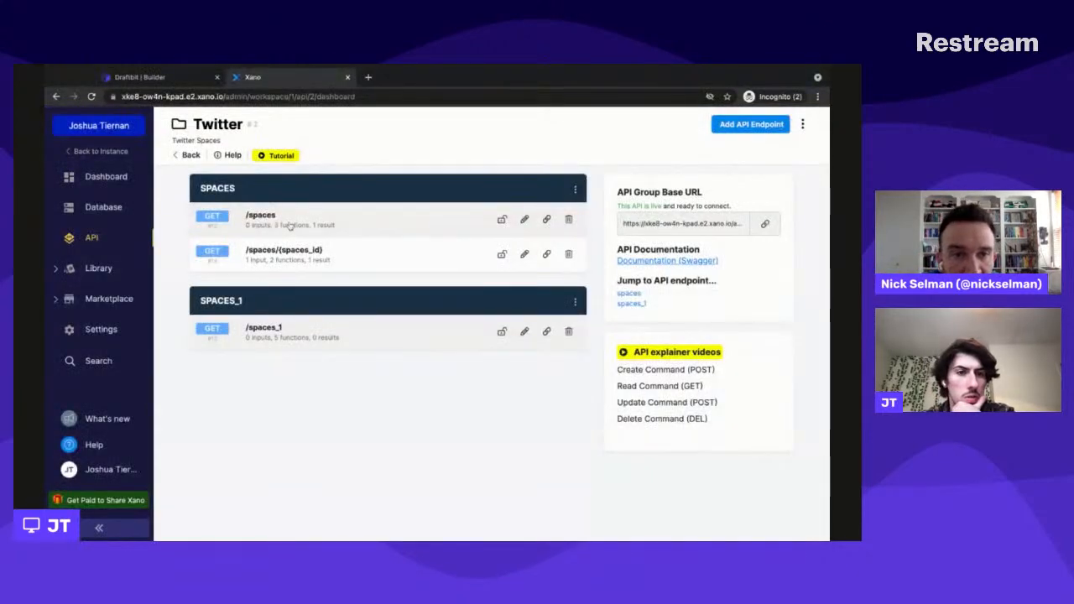
left_click(269, 220)
left_click(104, 209)
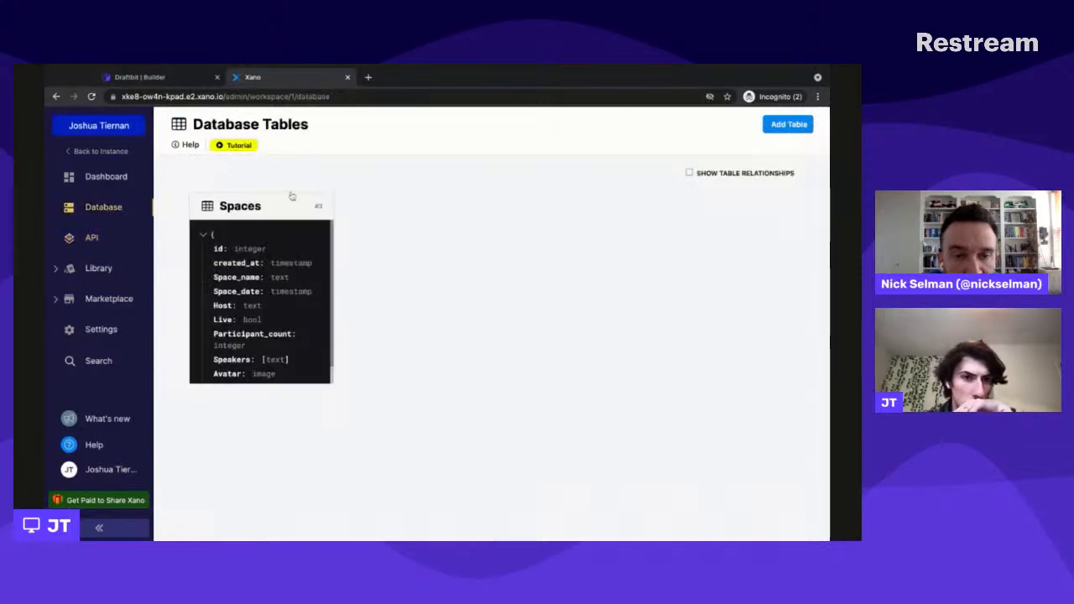
left_click(274, 310)
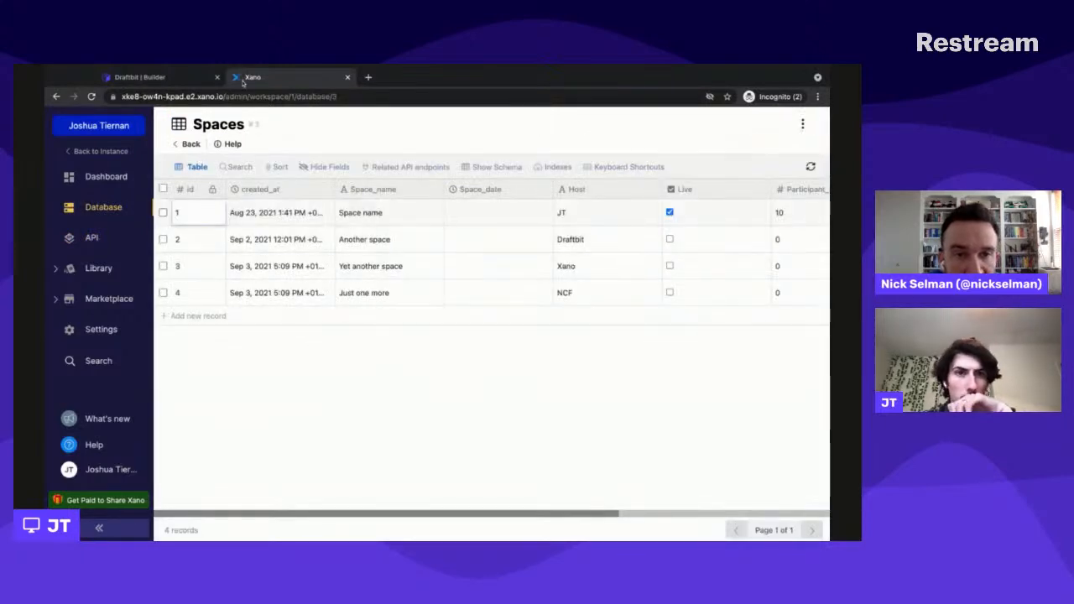
- Back in Draftbit, pick the list item's id as the id the Touchable's Navigate action passes to the Space screen
left_click(160, 77)
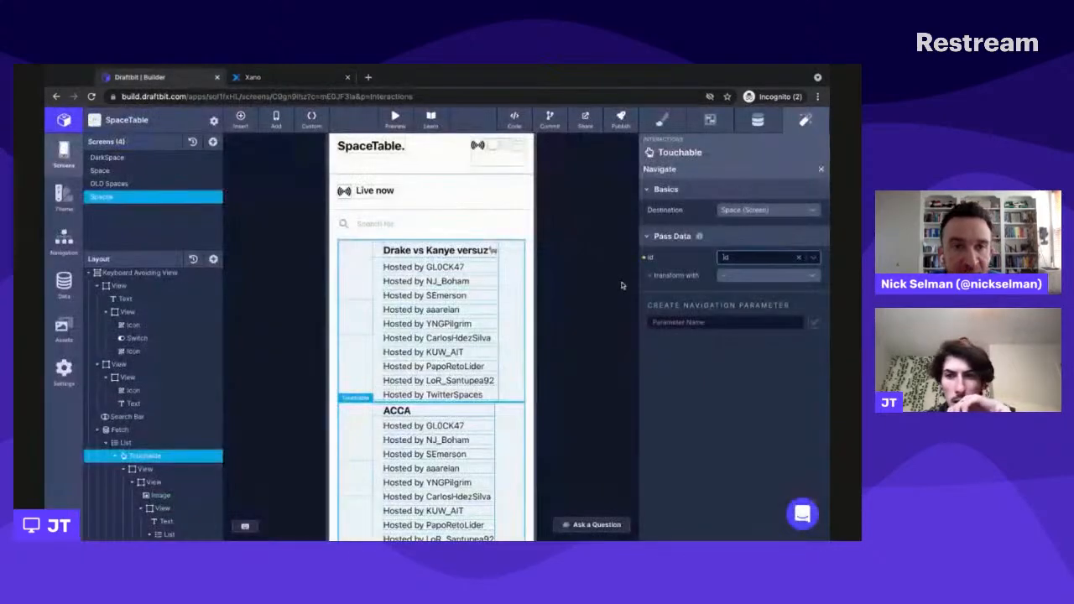
left_click(758, 278)
left_click(741, 260)
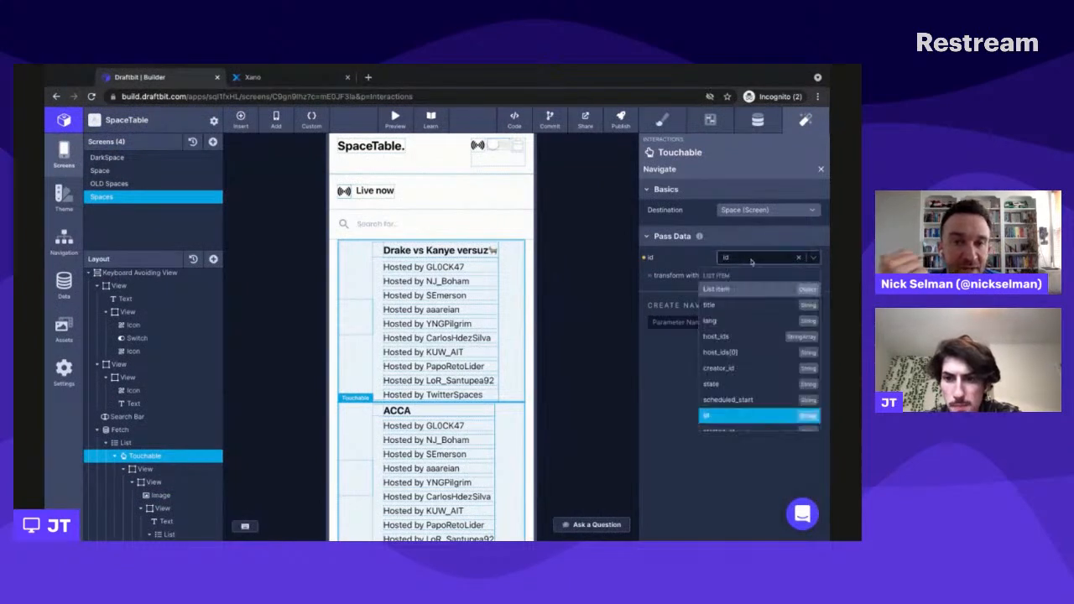
left_click(752, 416)
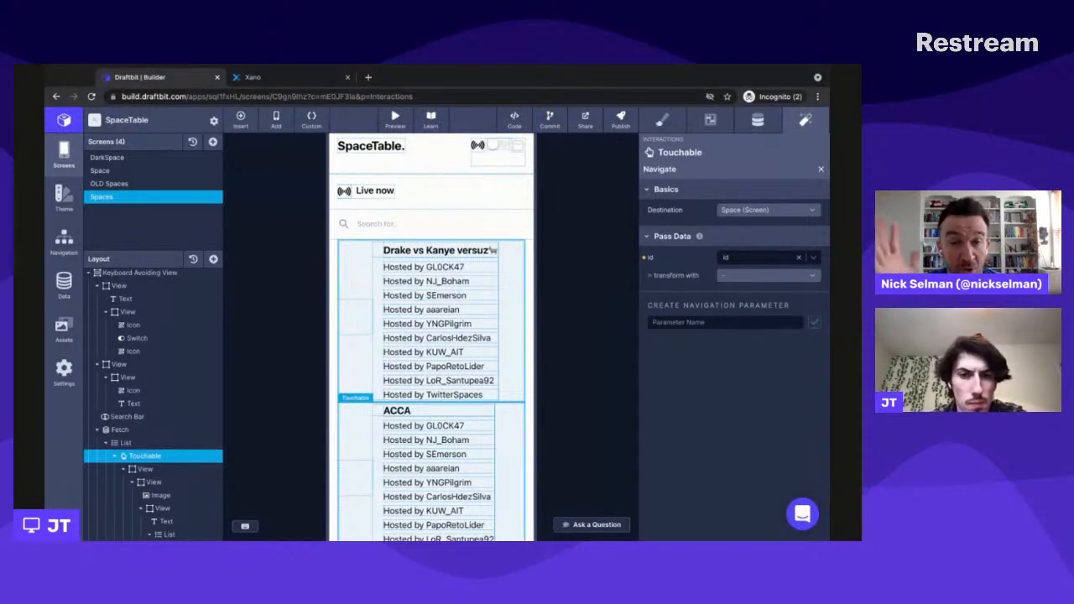
- Check the Space screen, return to the Spaces screen and start its preview in the canvas
left_click(115, 174)
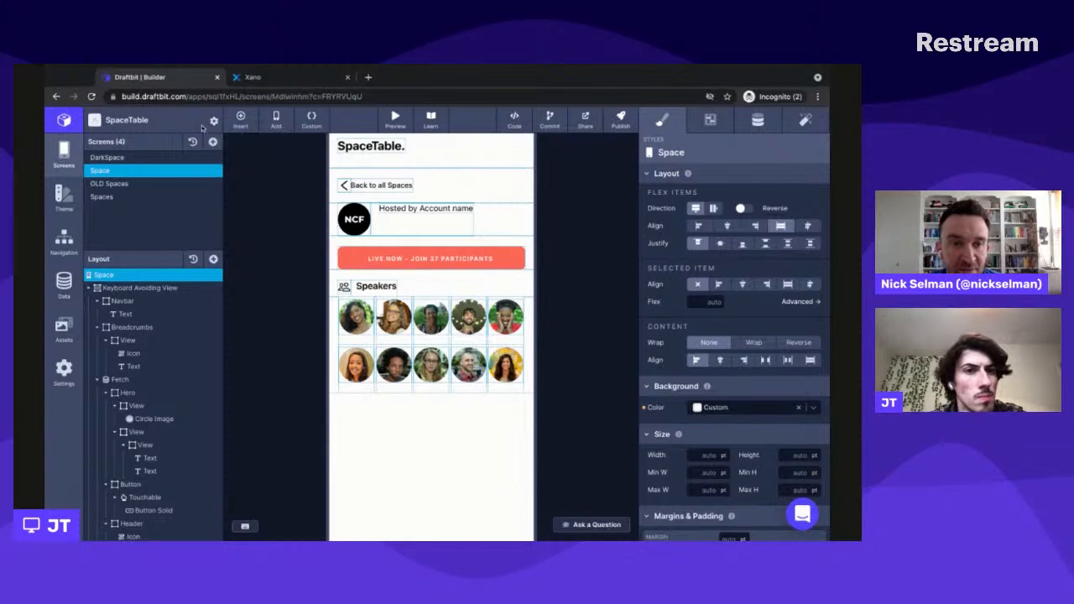
left_click(119, 199)
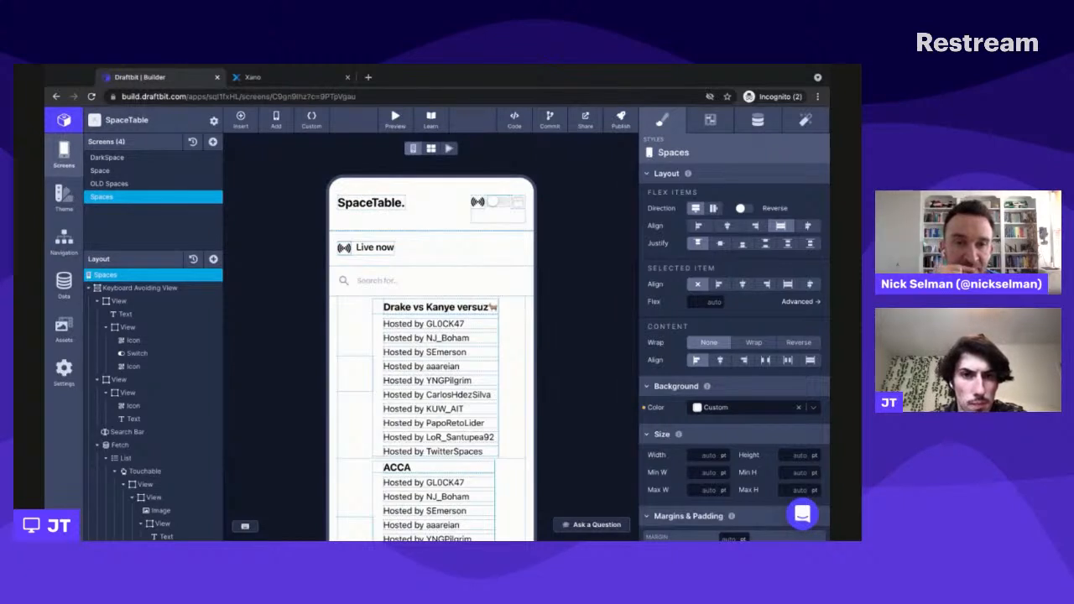
left_click(450, 148)
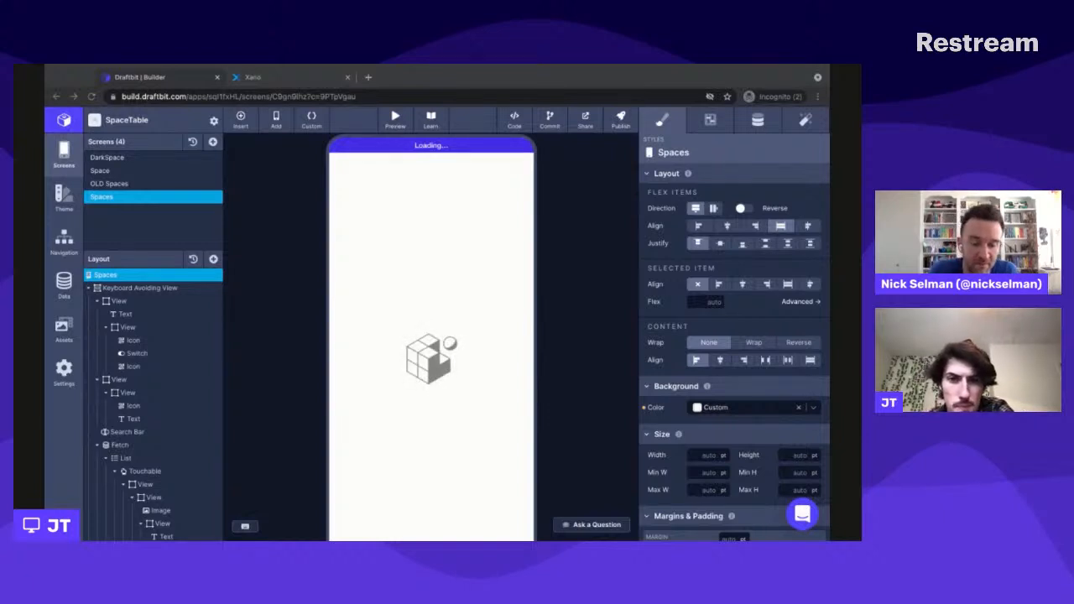
left_click(524, 253)
scroll(524, 253, "up", 1)
scroll(524, 252, "up", 1)
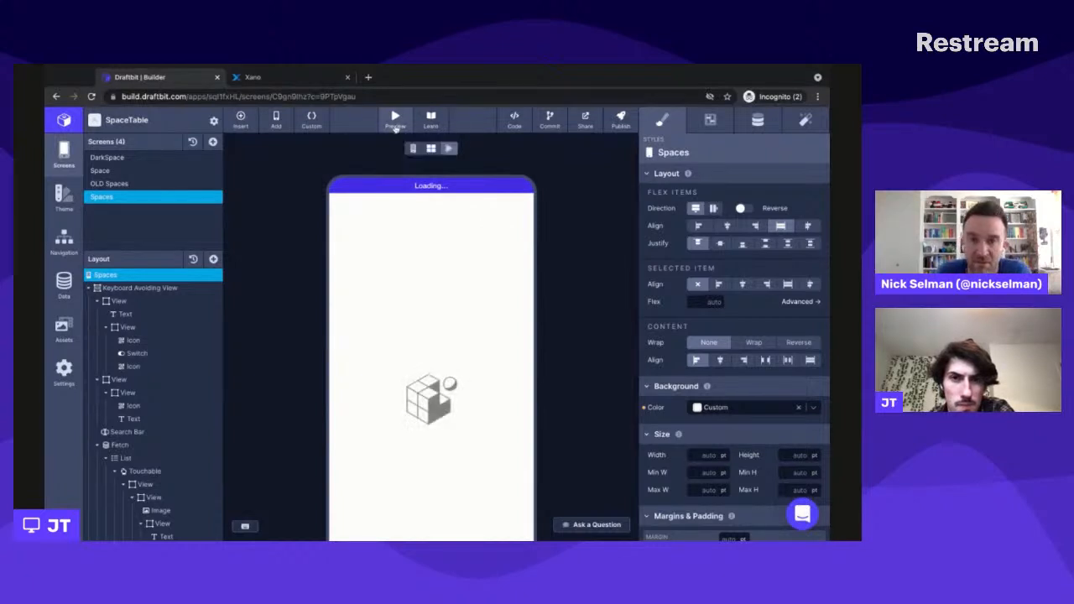
- Display the Live Preview QR code for device testing, close it, and return the Spaces canvas from preview to editing view
left_click(395, 123)
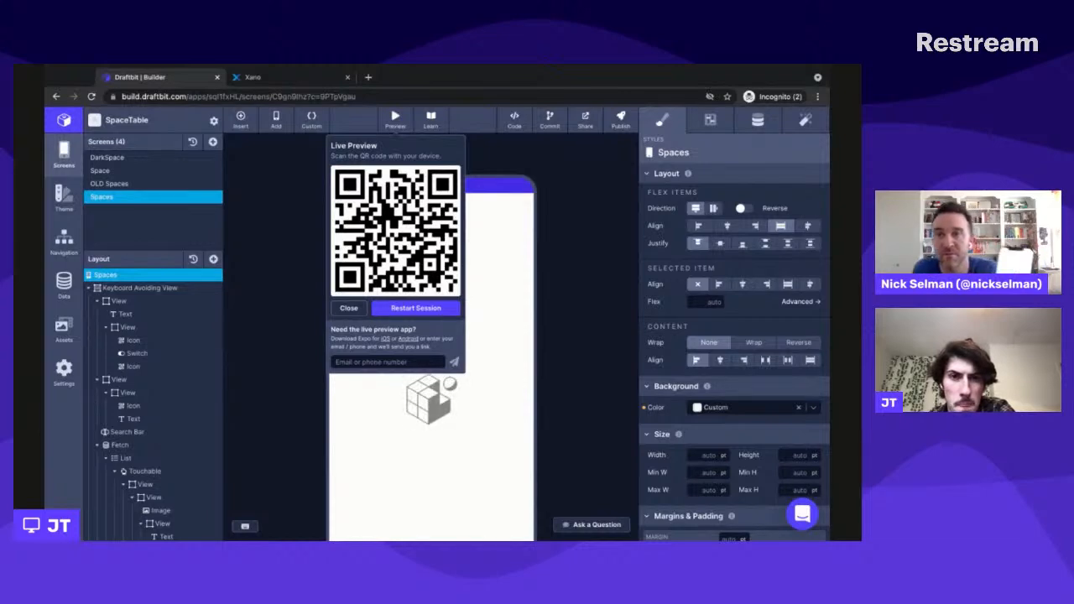
left_click(548, 296)
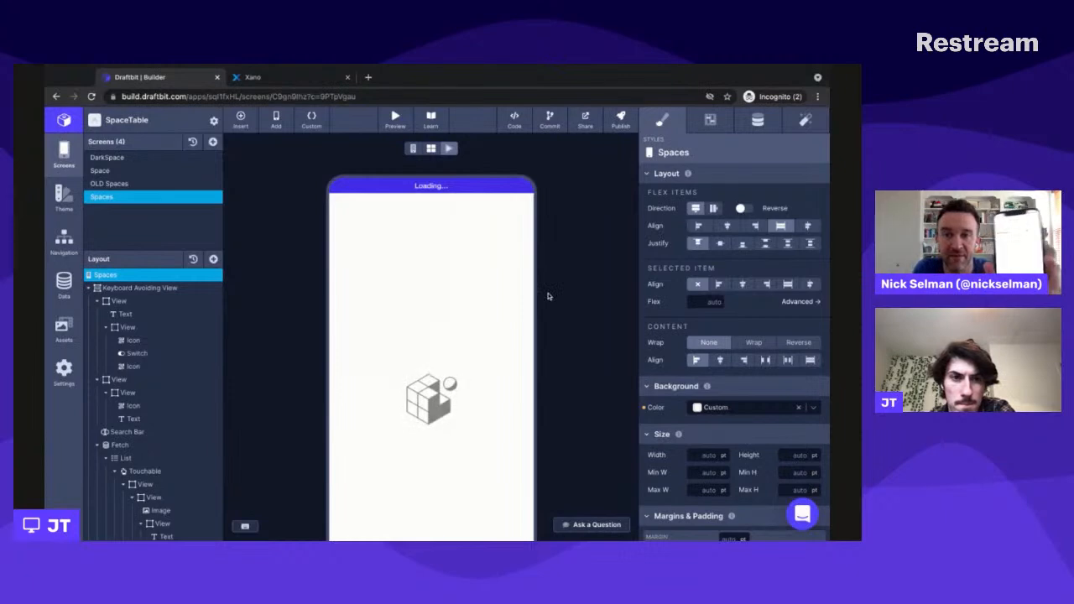
key("super+Tab")
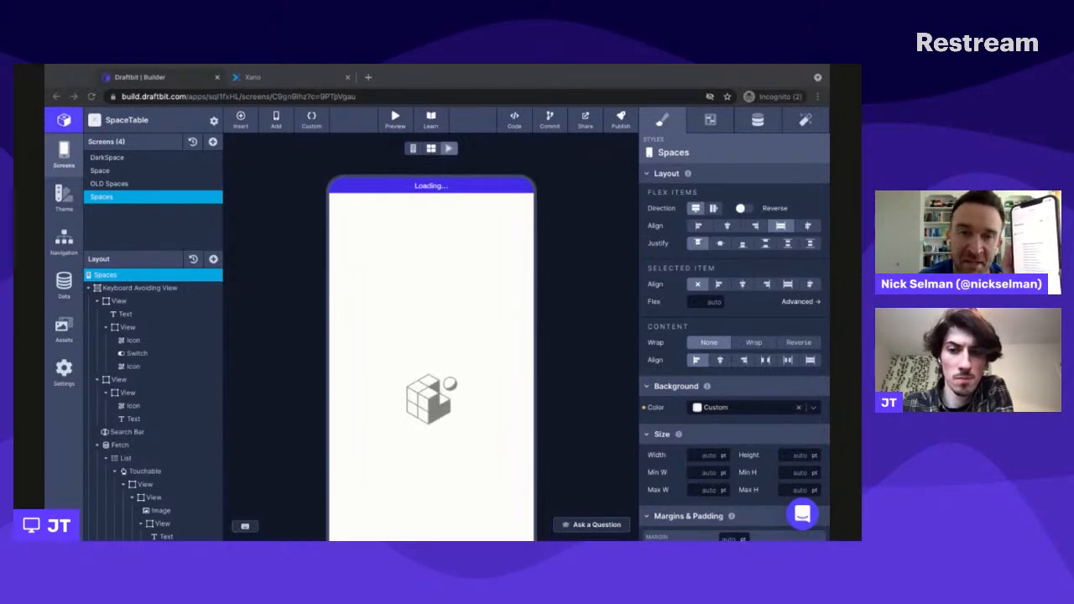
left_click(430, 355)
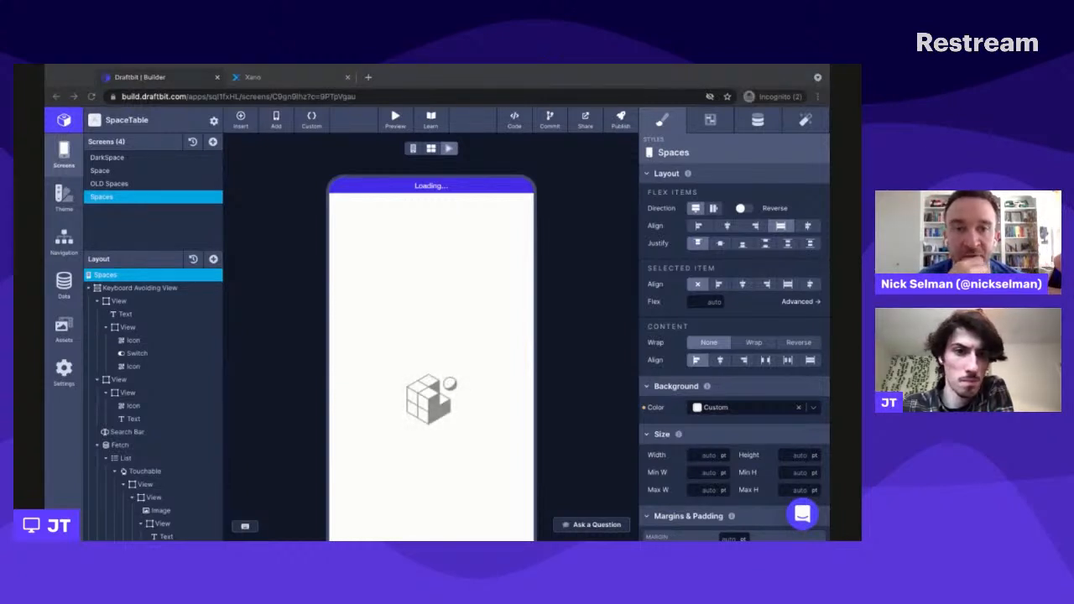
left_click(401, 161)
left_click(412, 148)
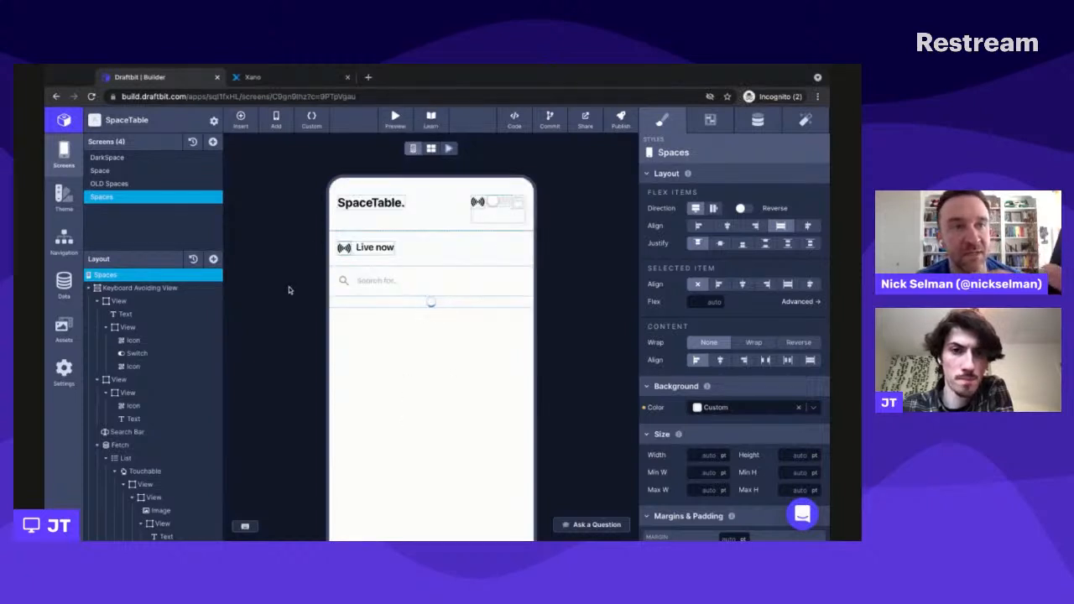
- Examine the Spaces list's Touchable, checking its Navigate action's destination and the id it passes
key("super+Tab")
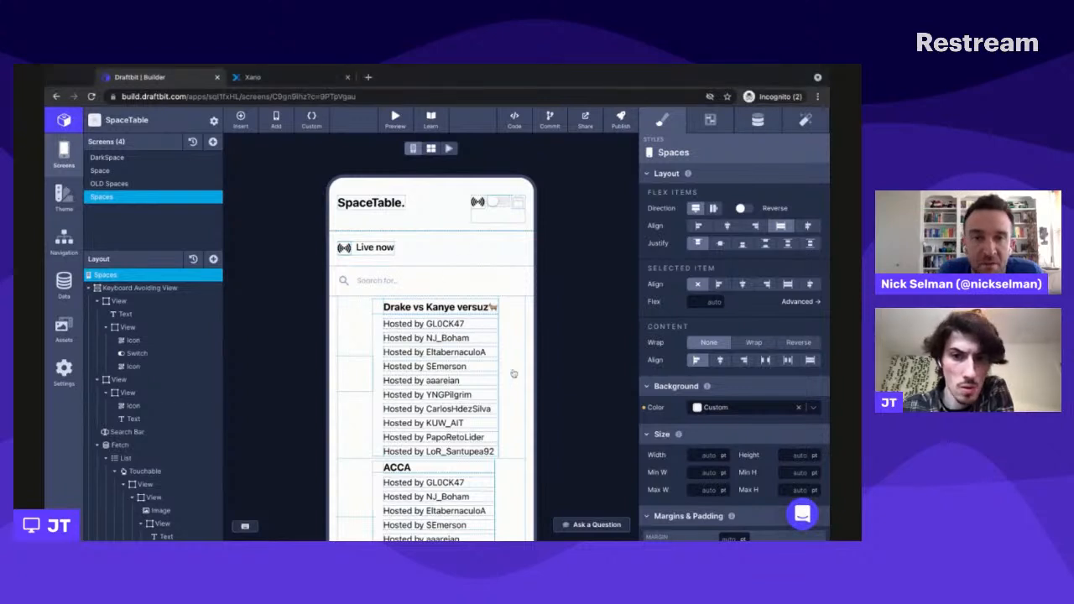
scroll(513, 372, "down", 1)
scroll(514, 372, "down", 2)
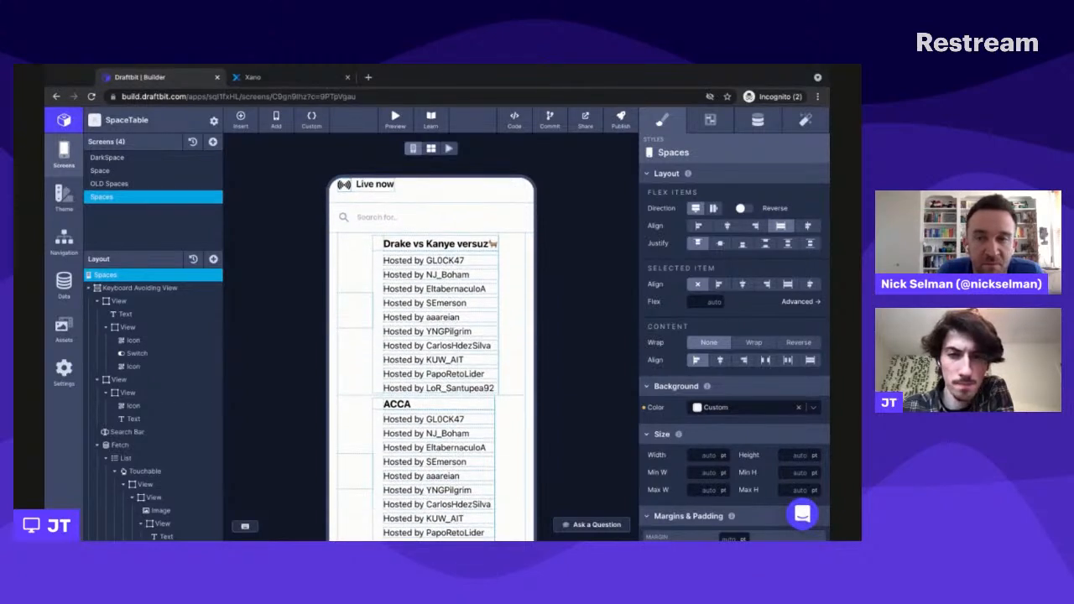
scroll(173, 492, "down", 1)
scroll(172, 492, "down", 1)
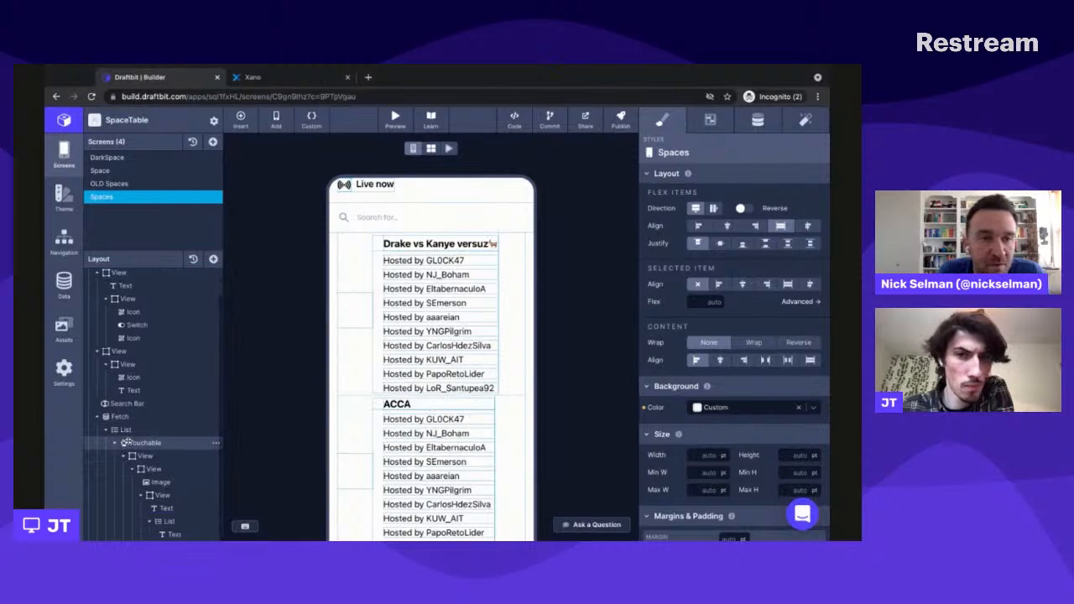
left_click(147, 443)
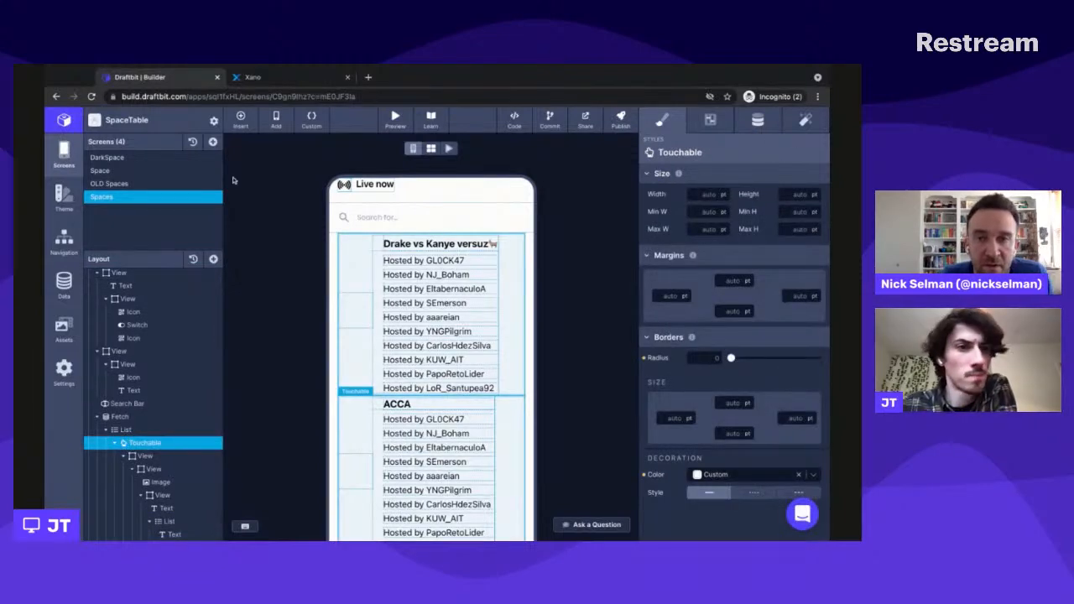
left_click(758, 123)
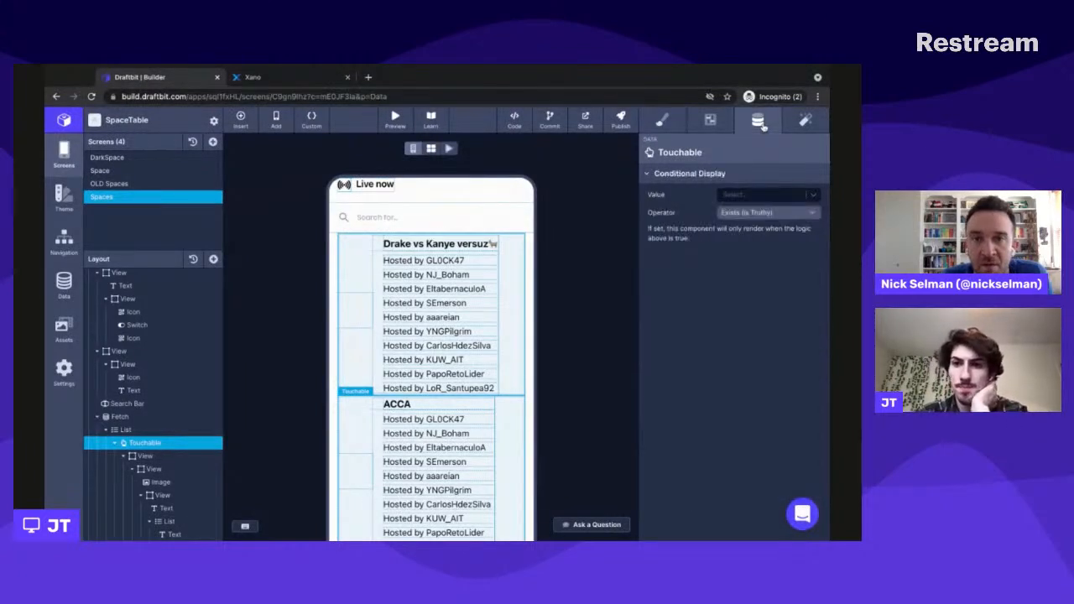
left_click(806, 121)
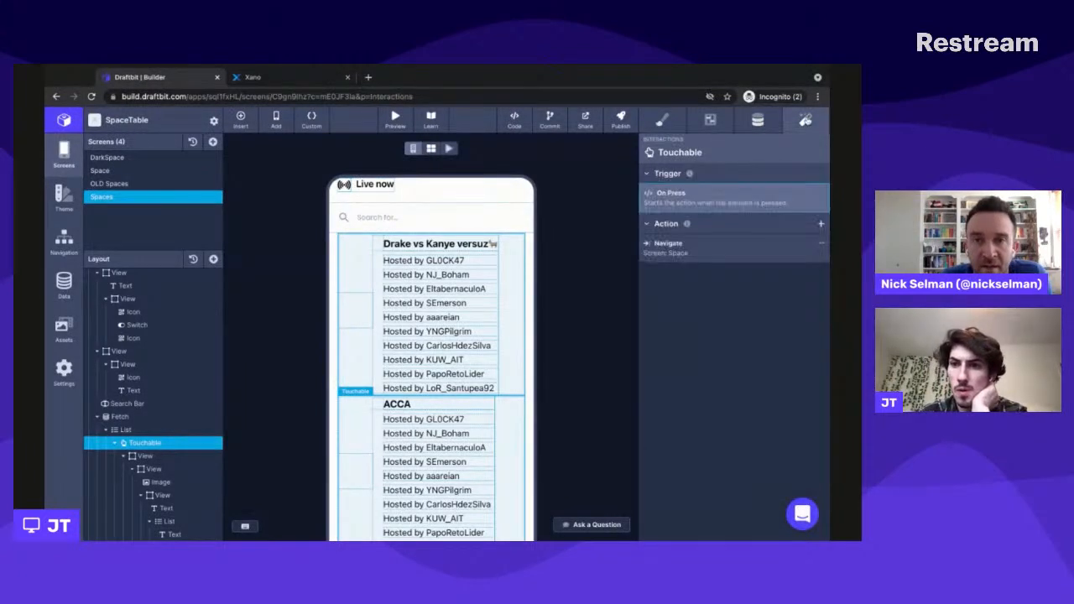
left_click(748, 255)
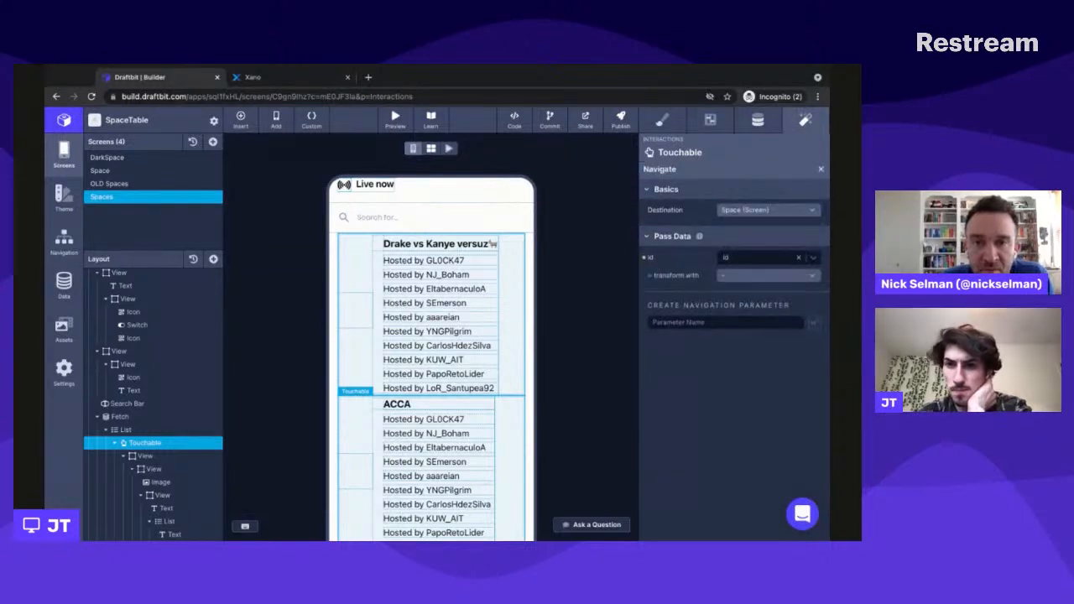
left_click(766, 210)
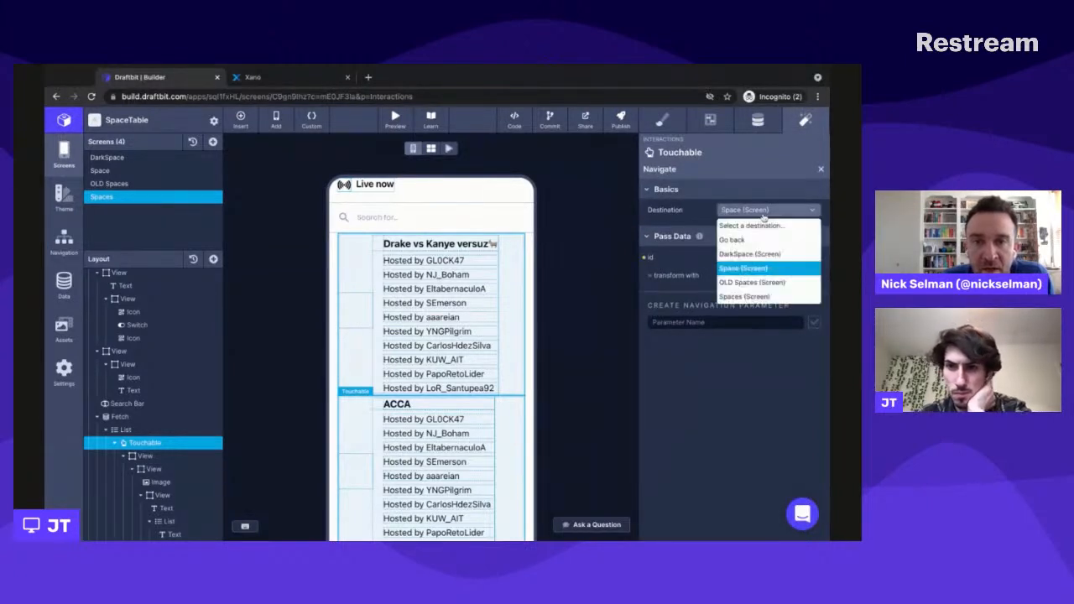
left_click(695, 221)
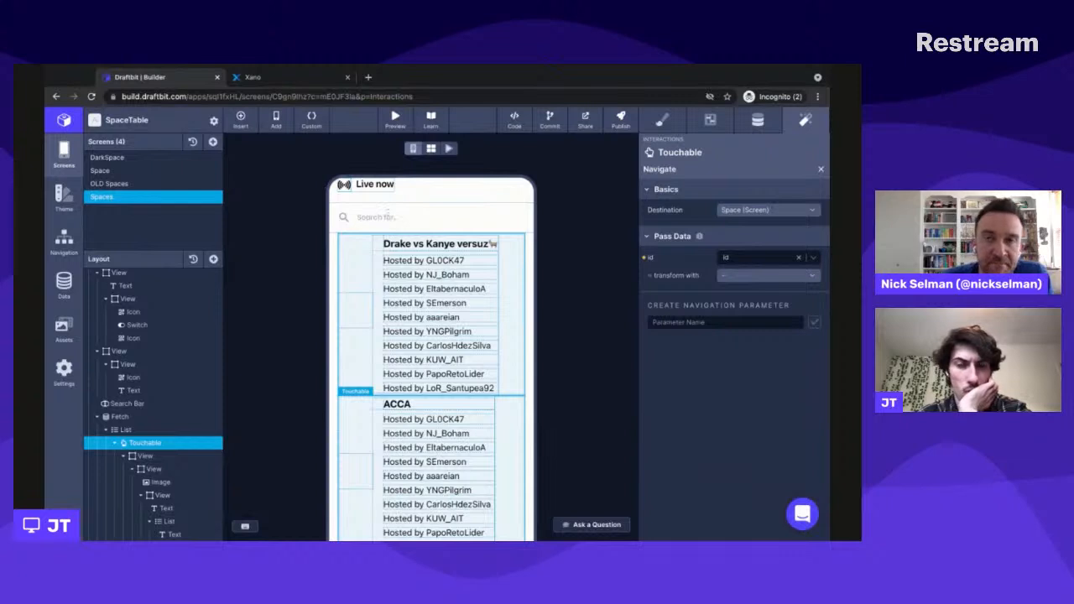
- On the Space screen, set the id navigation parameter's test value to 3
left_click(108, 170)
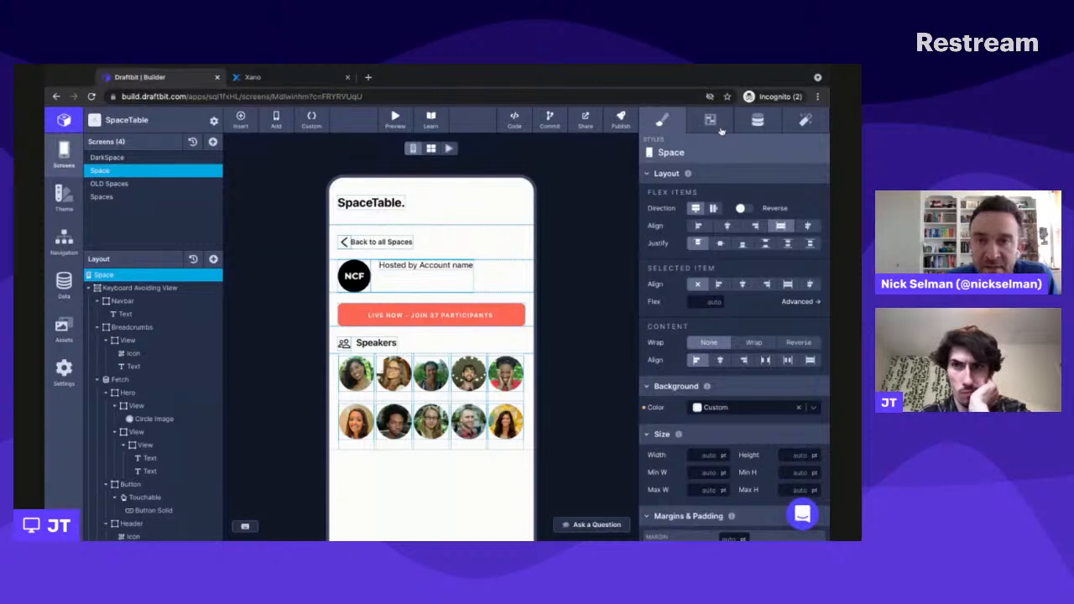
left_click(756, 122)
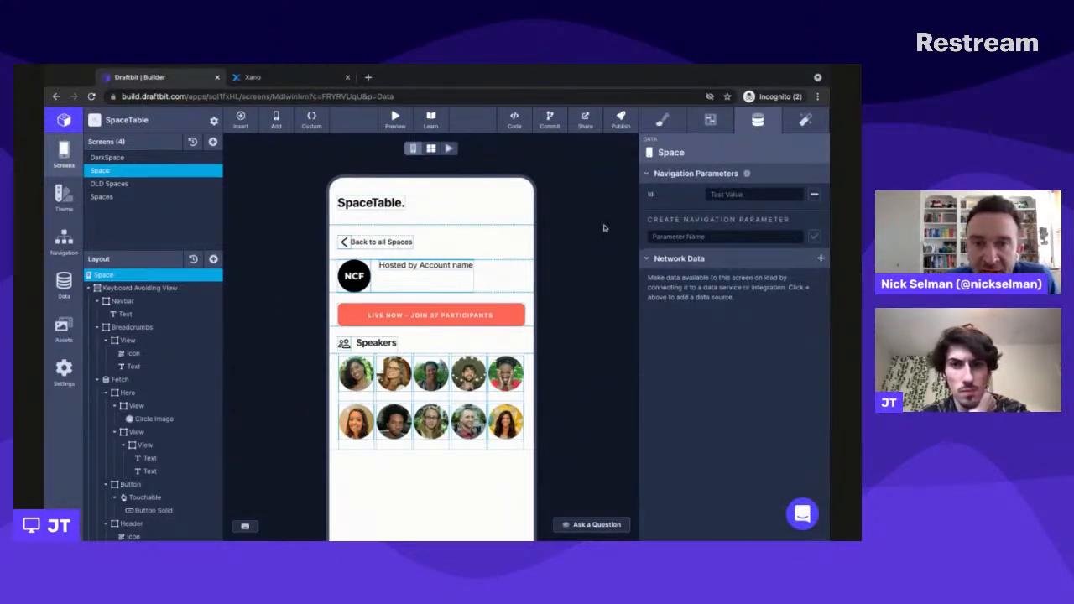
left_click(741, 194)
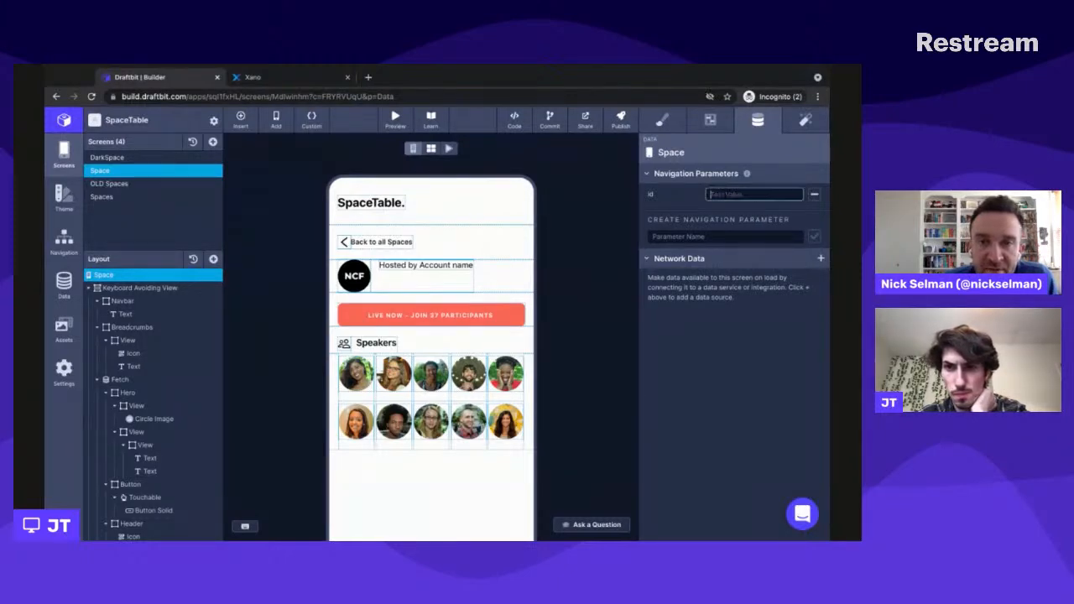
type("3")
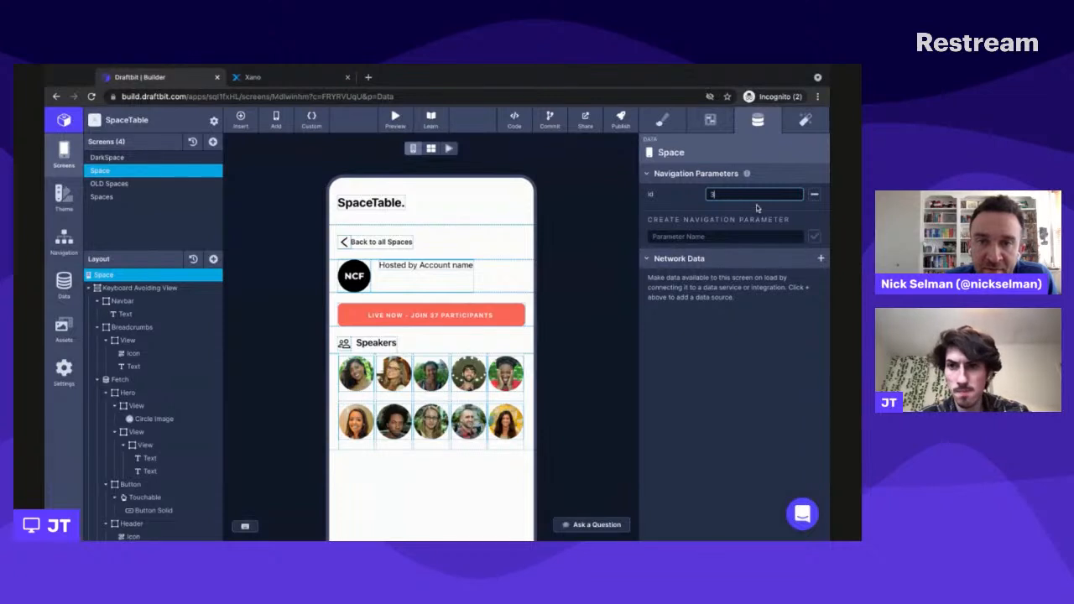
left_click(756, 212)
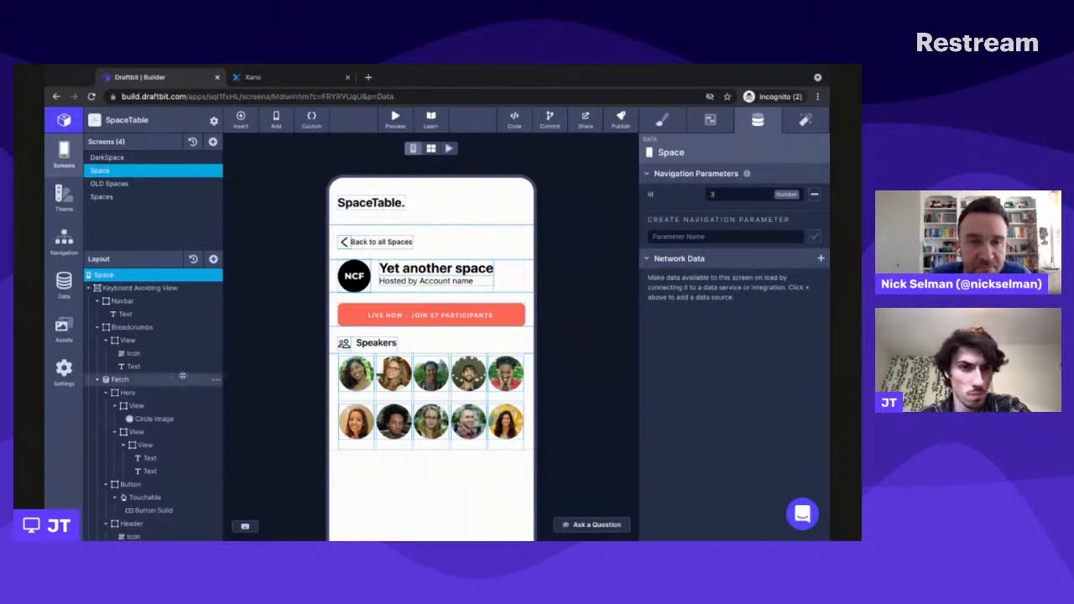
- Inspect the Space screen's Fetch configuration and response preview, and look over the page on the canvas
left_click(151, 380)
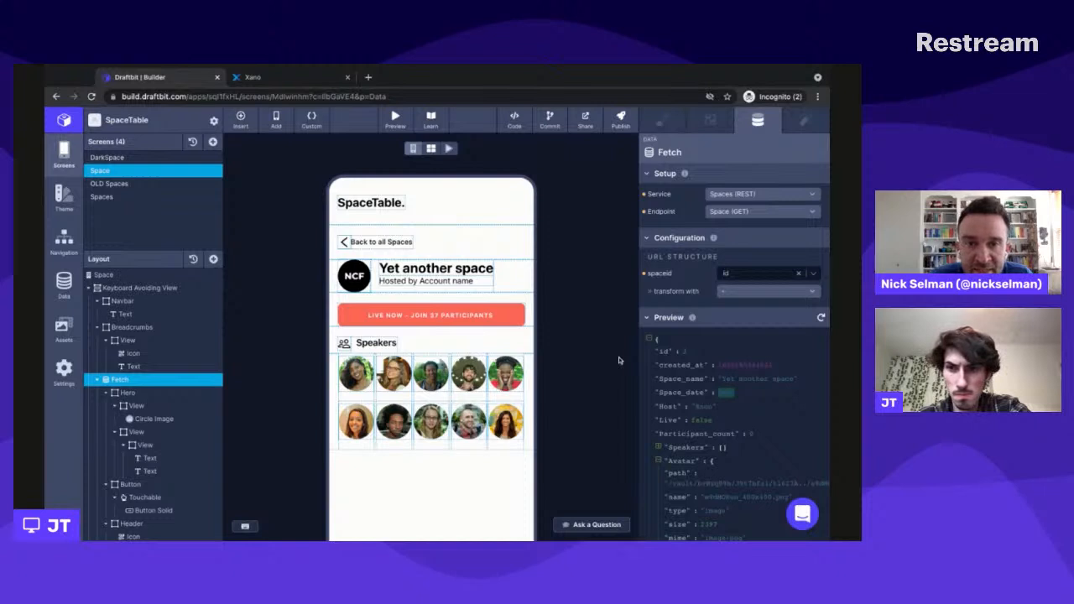
scroll(619, 357, "down", 1)
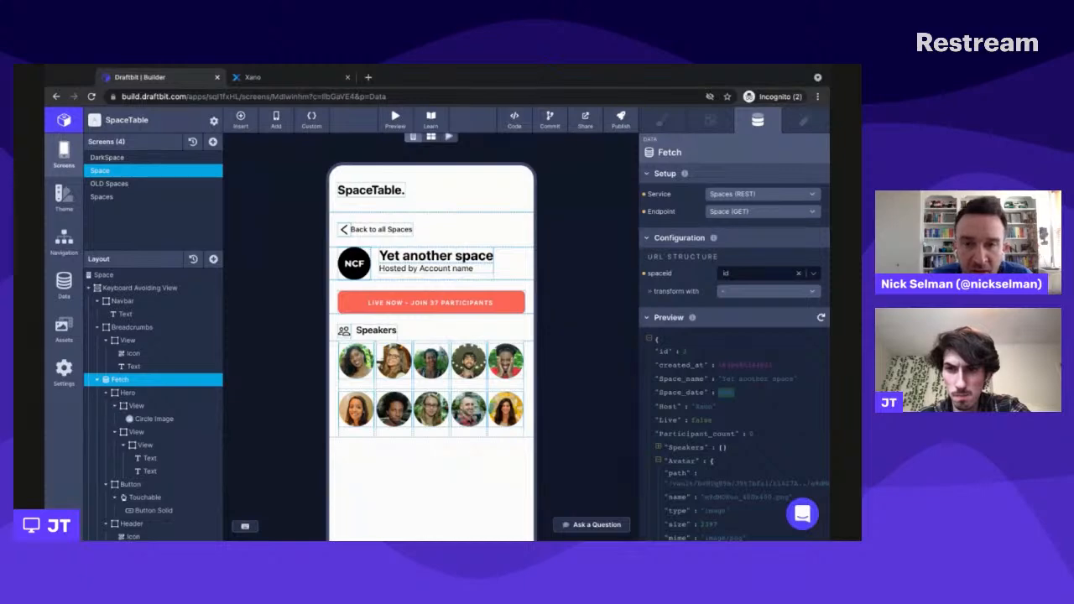
scroll(617, 344, "down", 2)
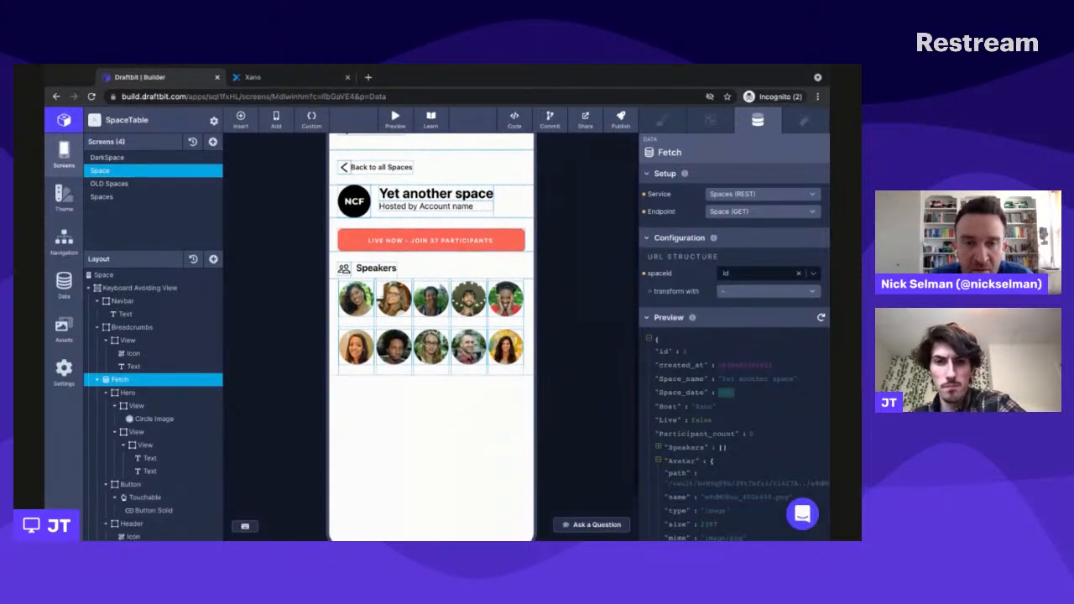
scroll(618, 344, "up", 3)
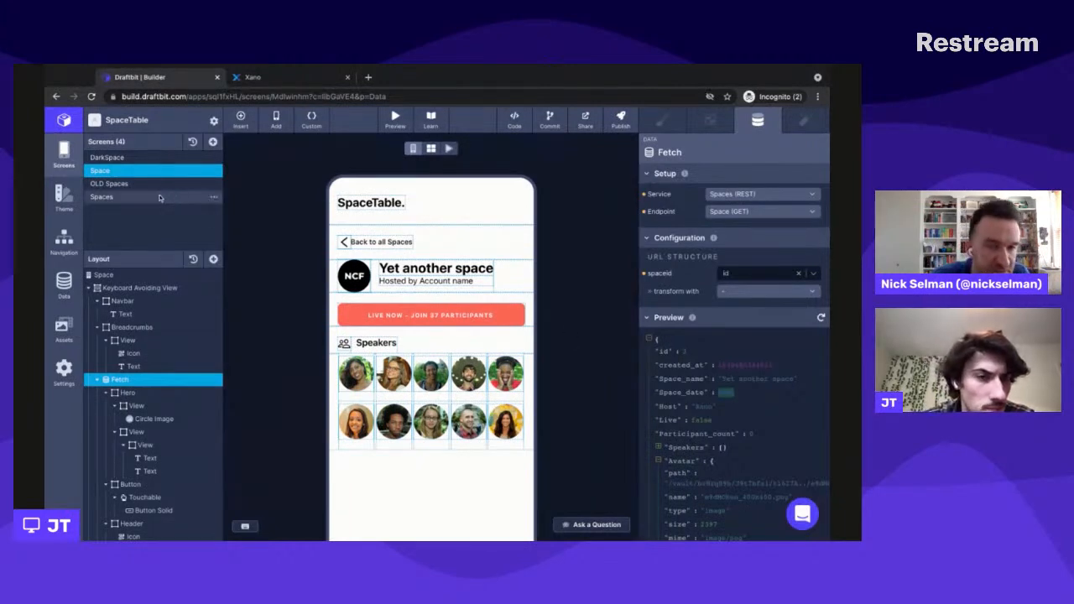
- Return to the Spaces screen and review the list Touchable's conditional display and press action
left_click(126, 198)
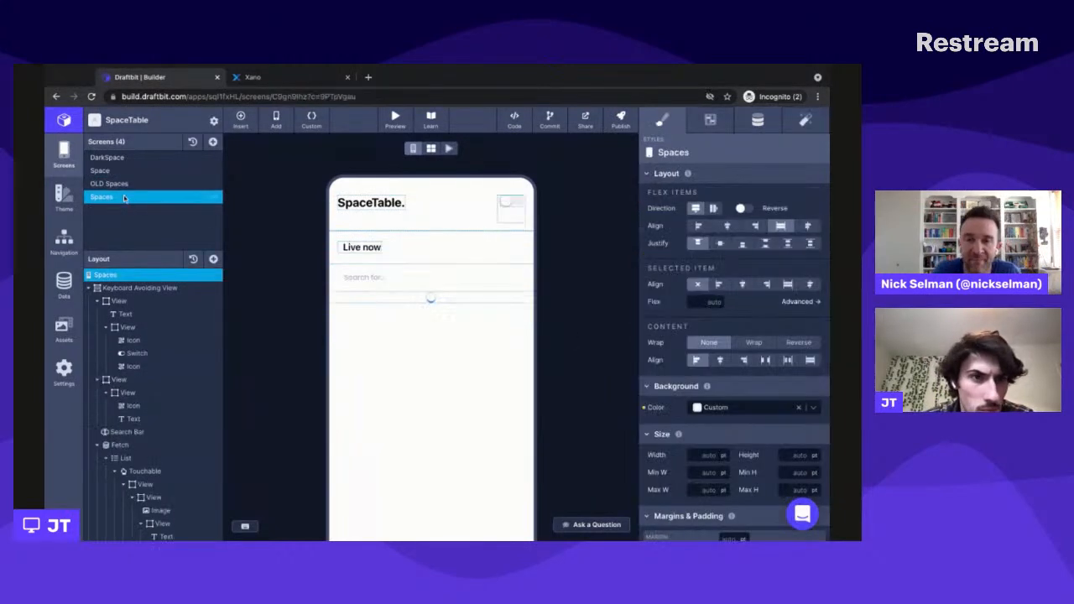
scroll(168, 335, "down", 1)
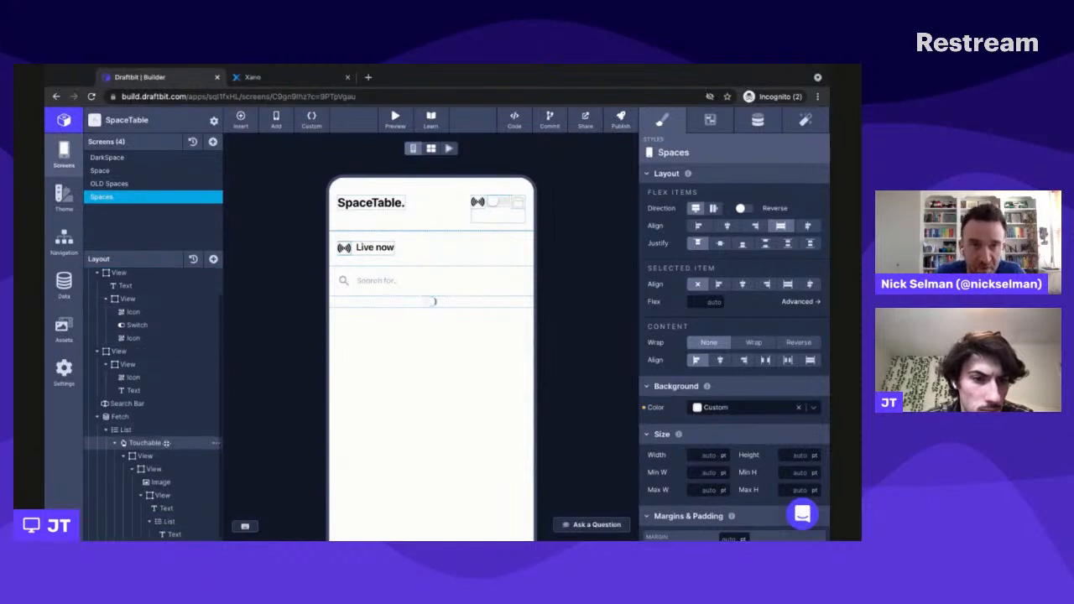
left_click(171, 440)
left_click(758, 120)
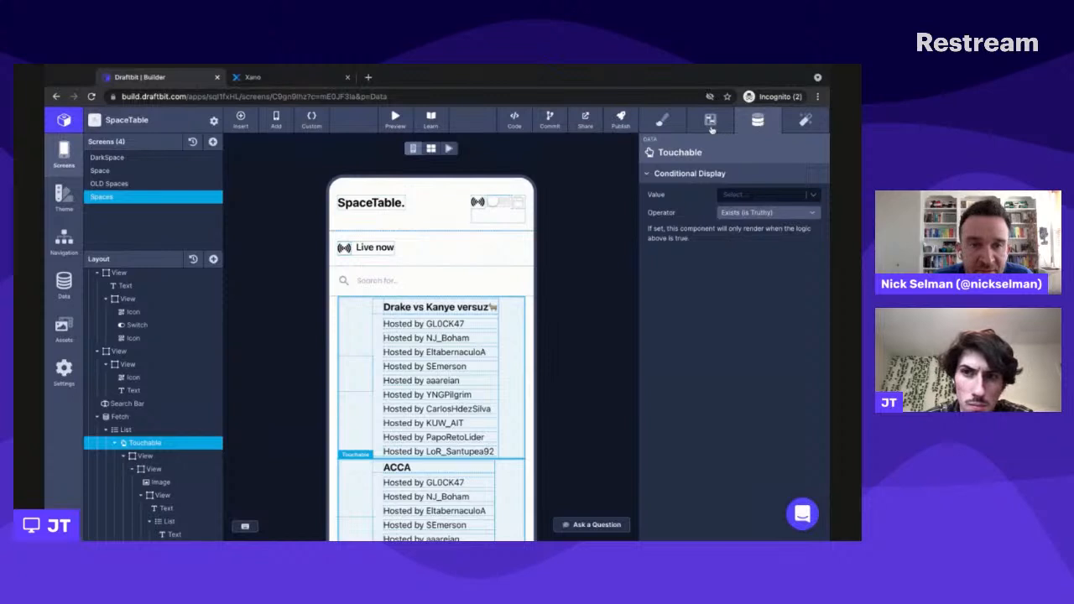
left_click(806, 120)
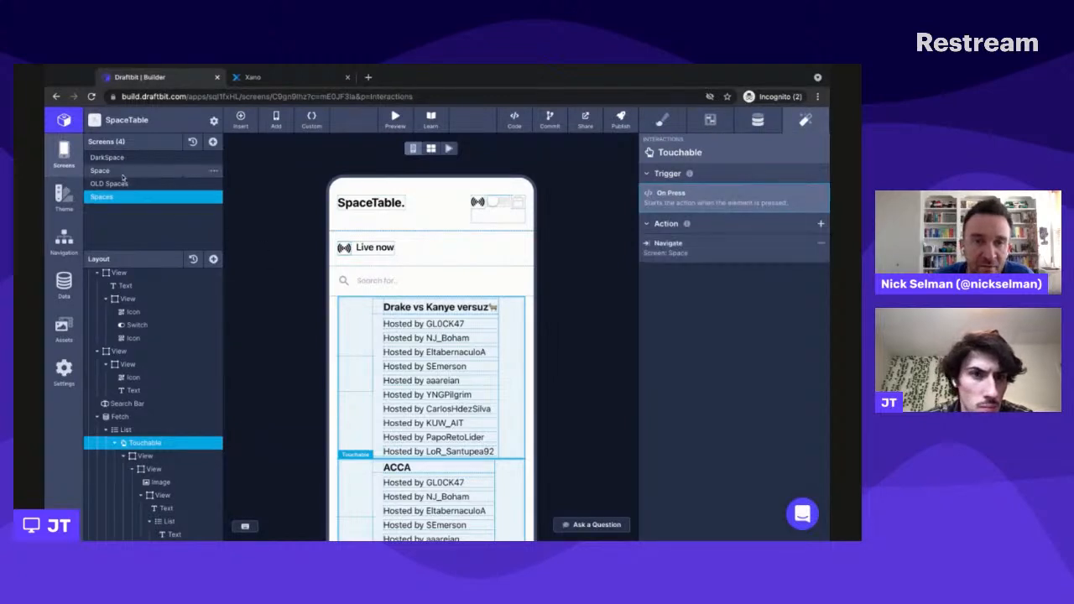
- Search the Spaces Fetch response preview for "kanye", highlight that space's id value, and close the search
left_click(152, 417)
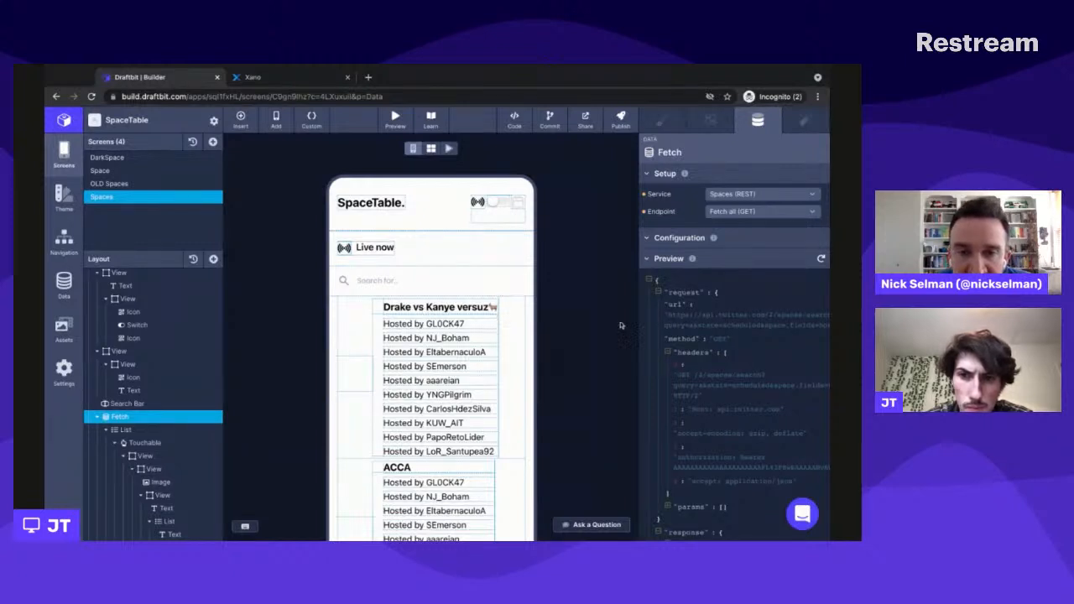
scroll(698, 340, "down", 5)
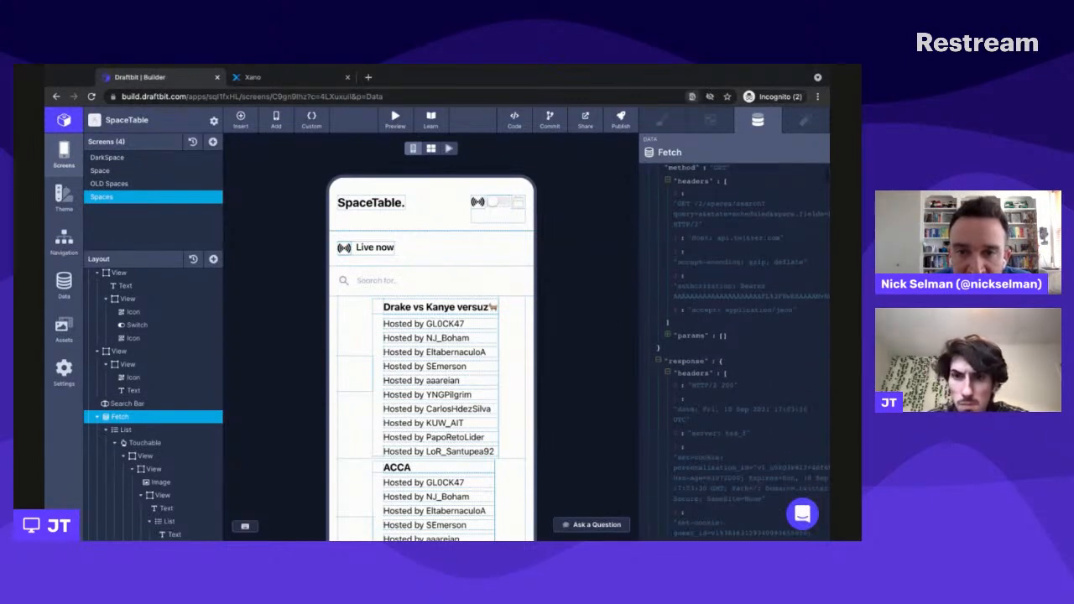
type("kanye")
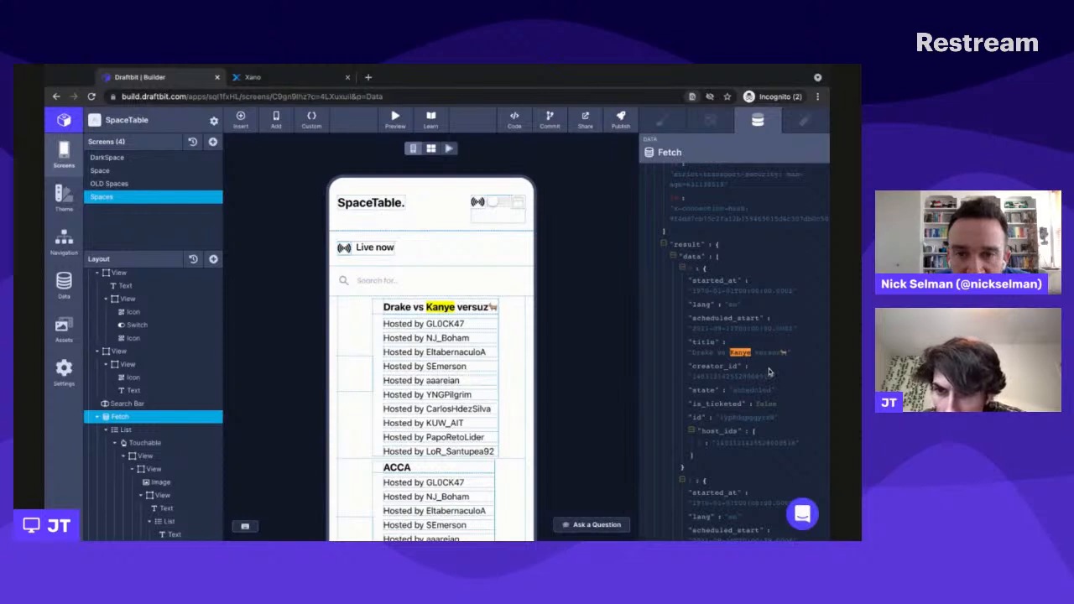
scroll(770, 371, "down", 1)
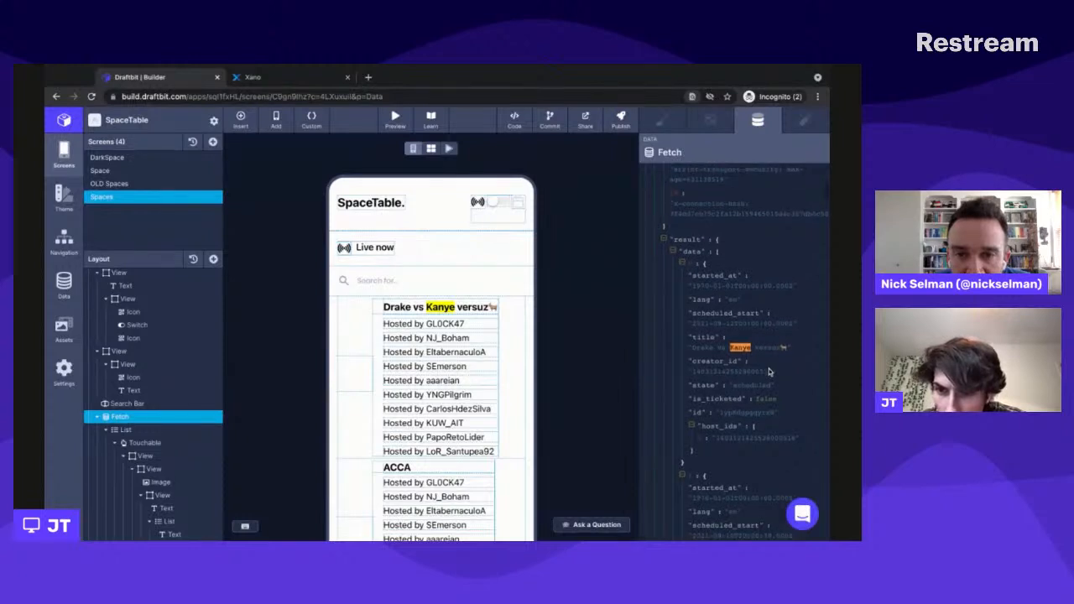
double_click(764, 414)
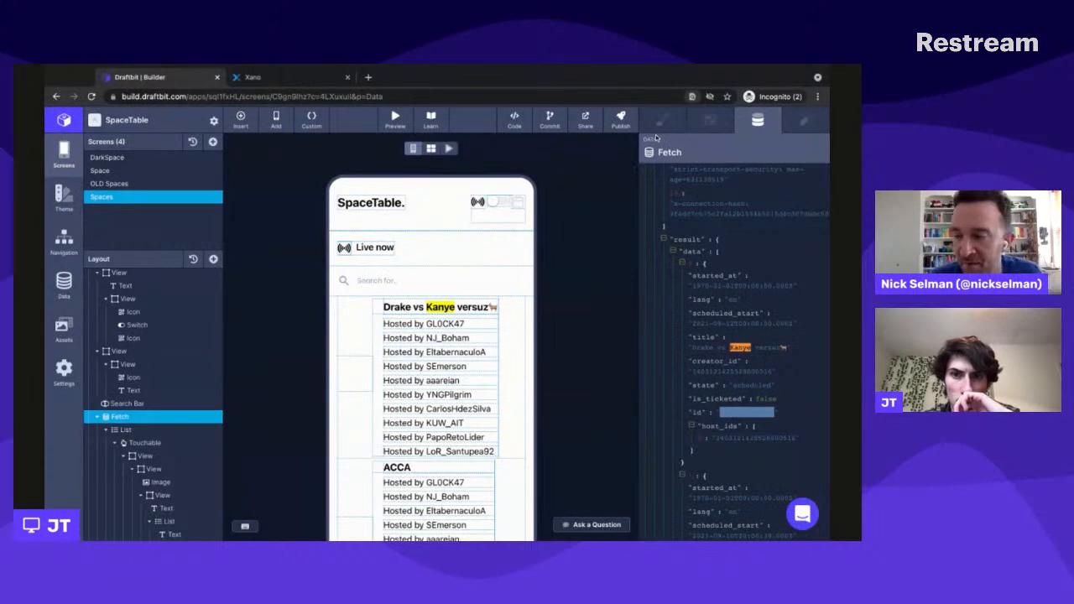
key("Escape")
left_click(624, 379)
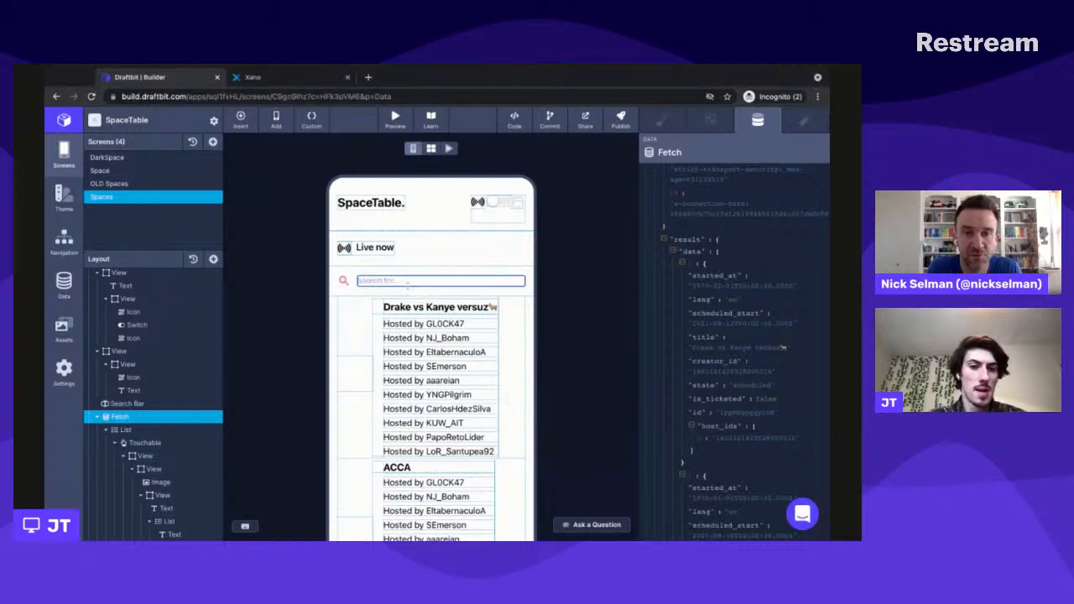
left_click(407, 284)
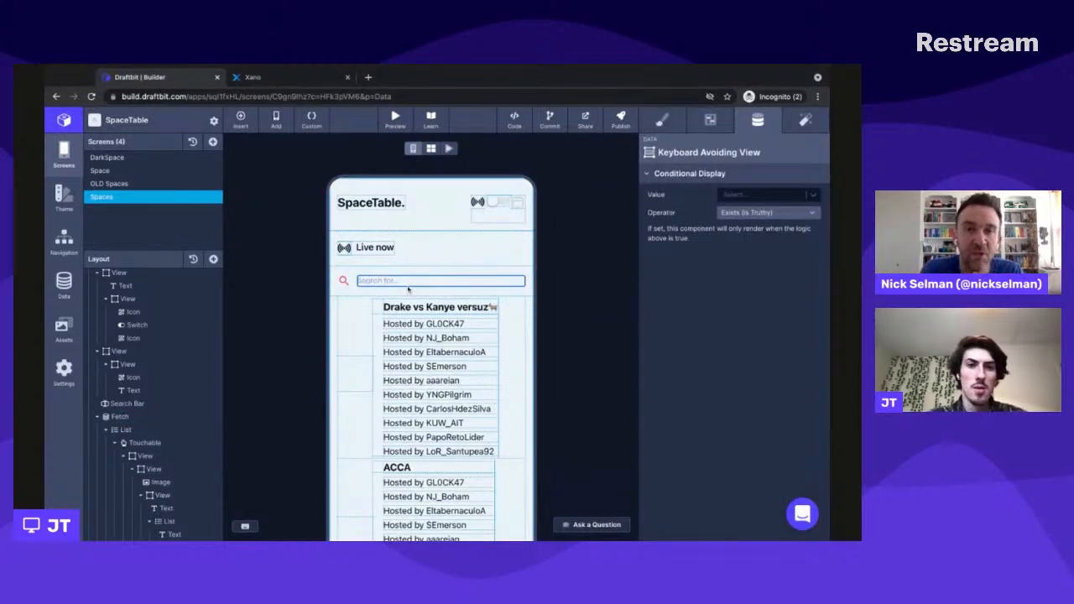
key("super+Tab")
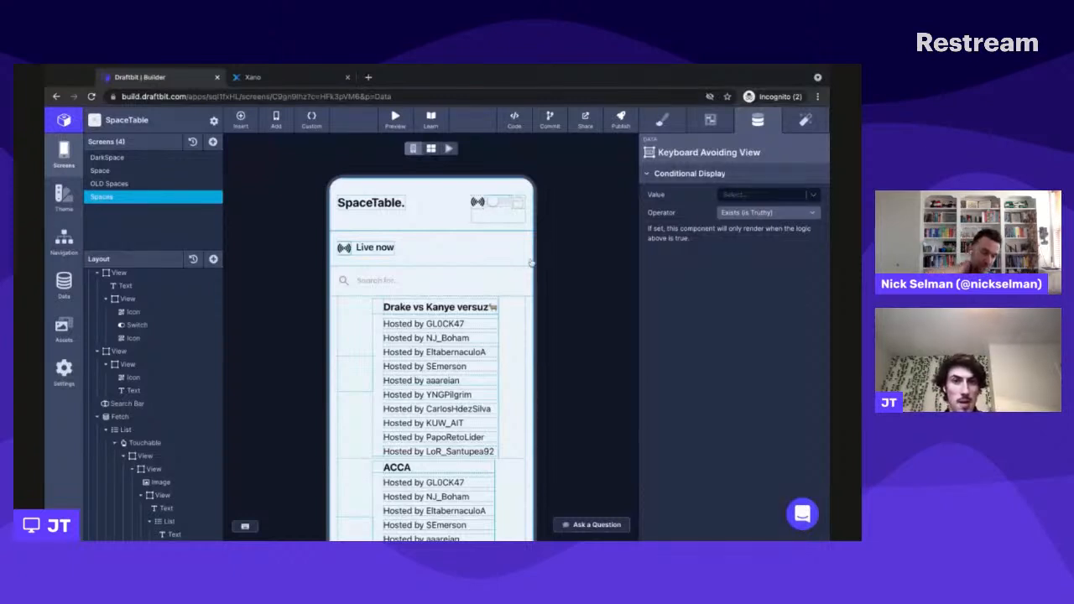
scroll(430, 447, "down", 2)
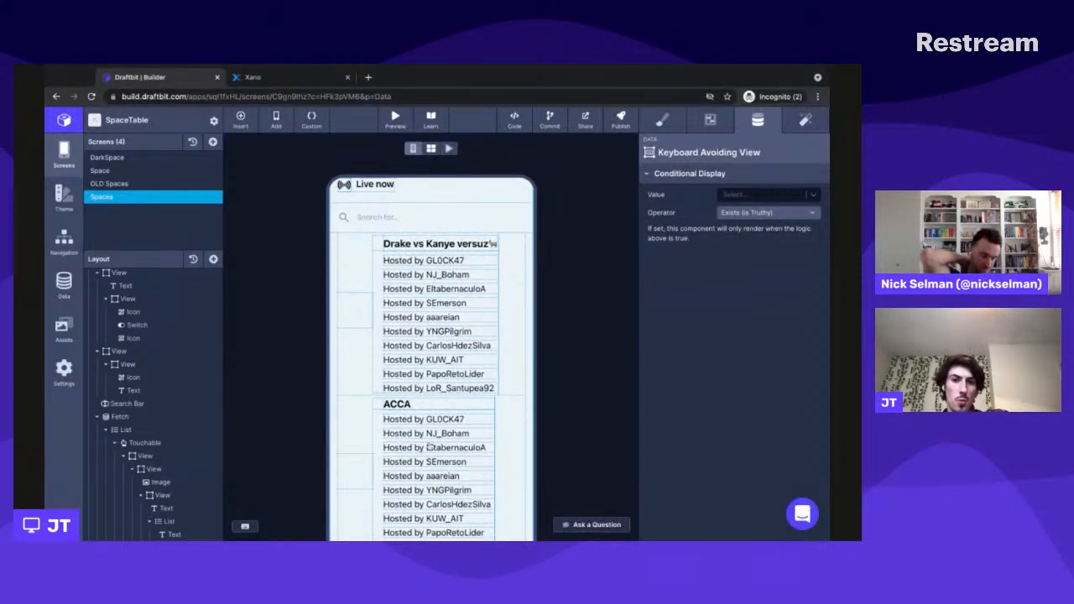
scroll(477, 367, "up", 2)
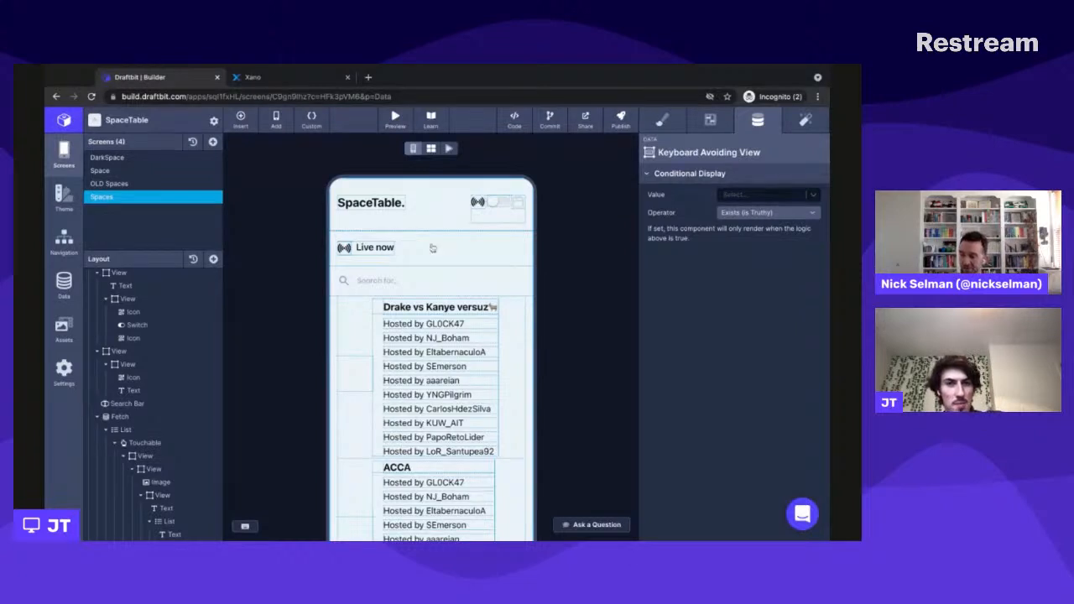
key("super+Tab")
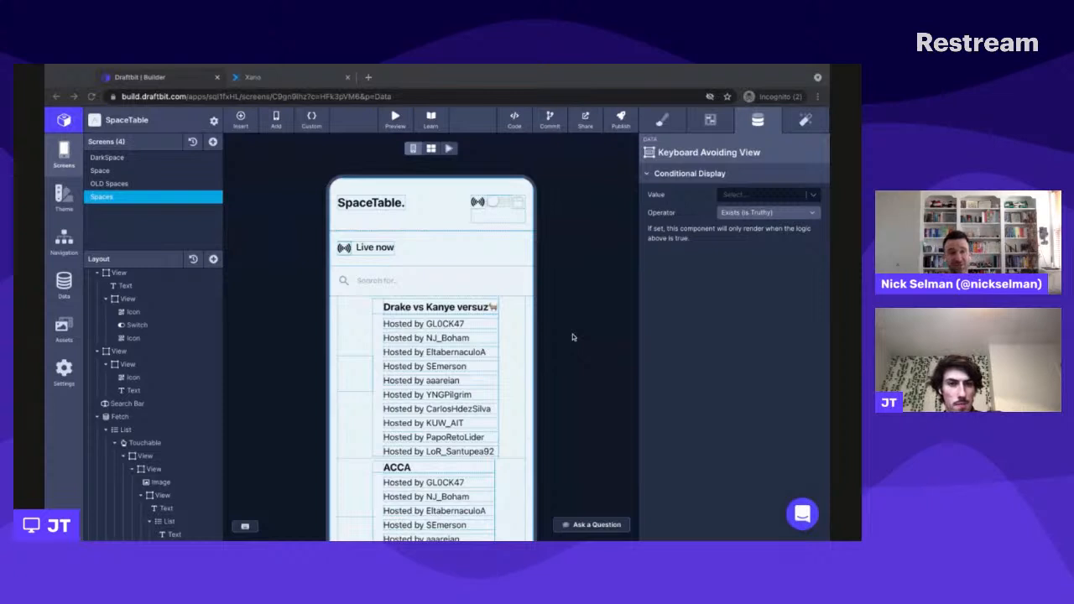
left_click(574, 337)
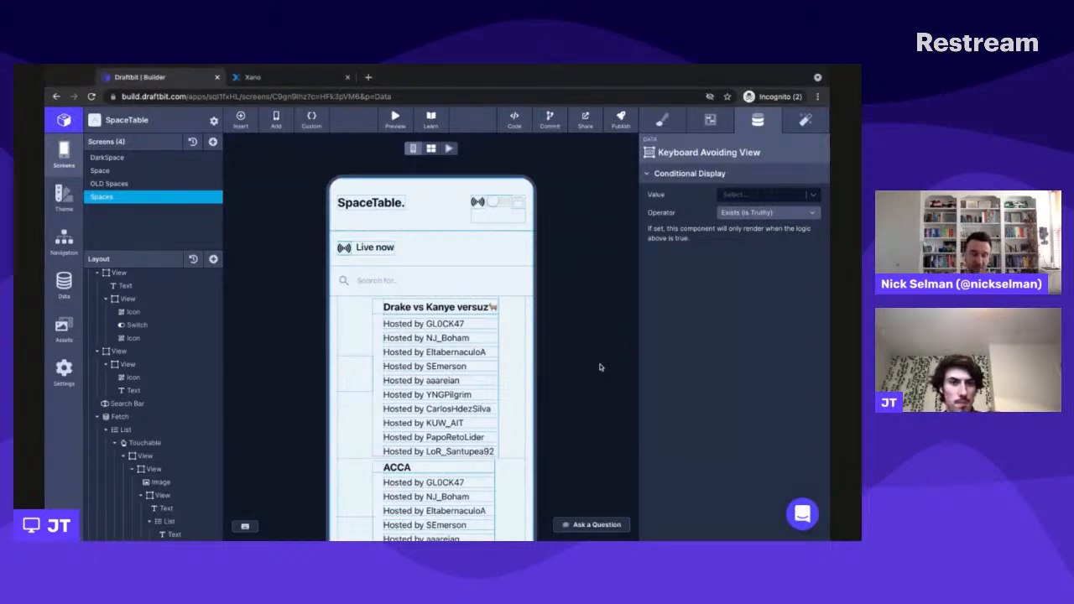
key("super+Tab")
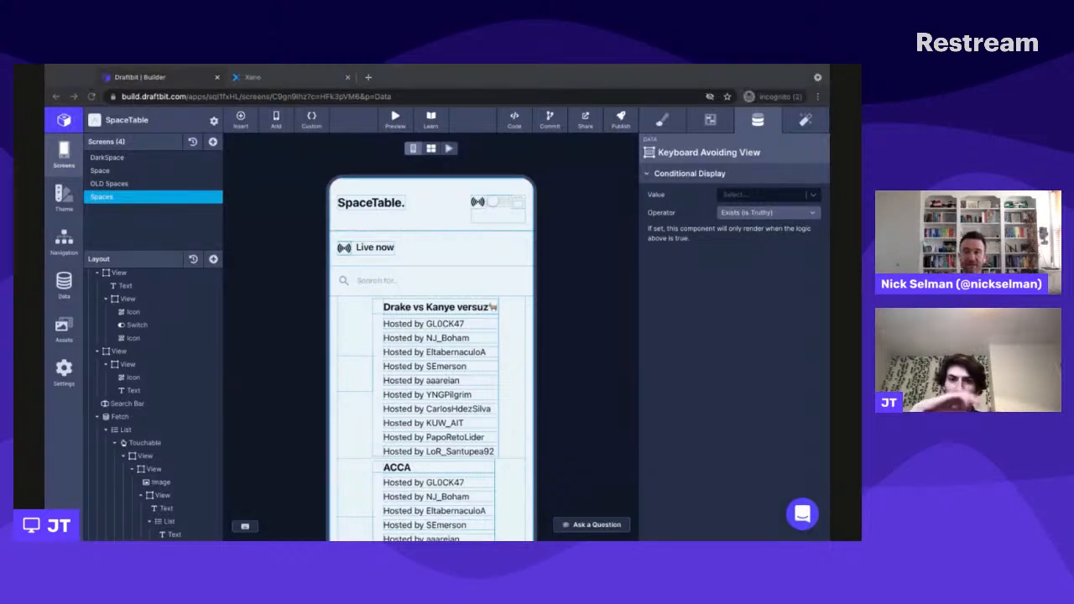